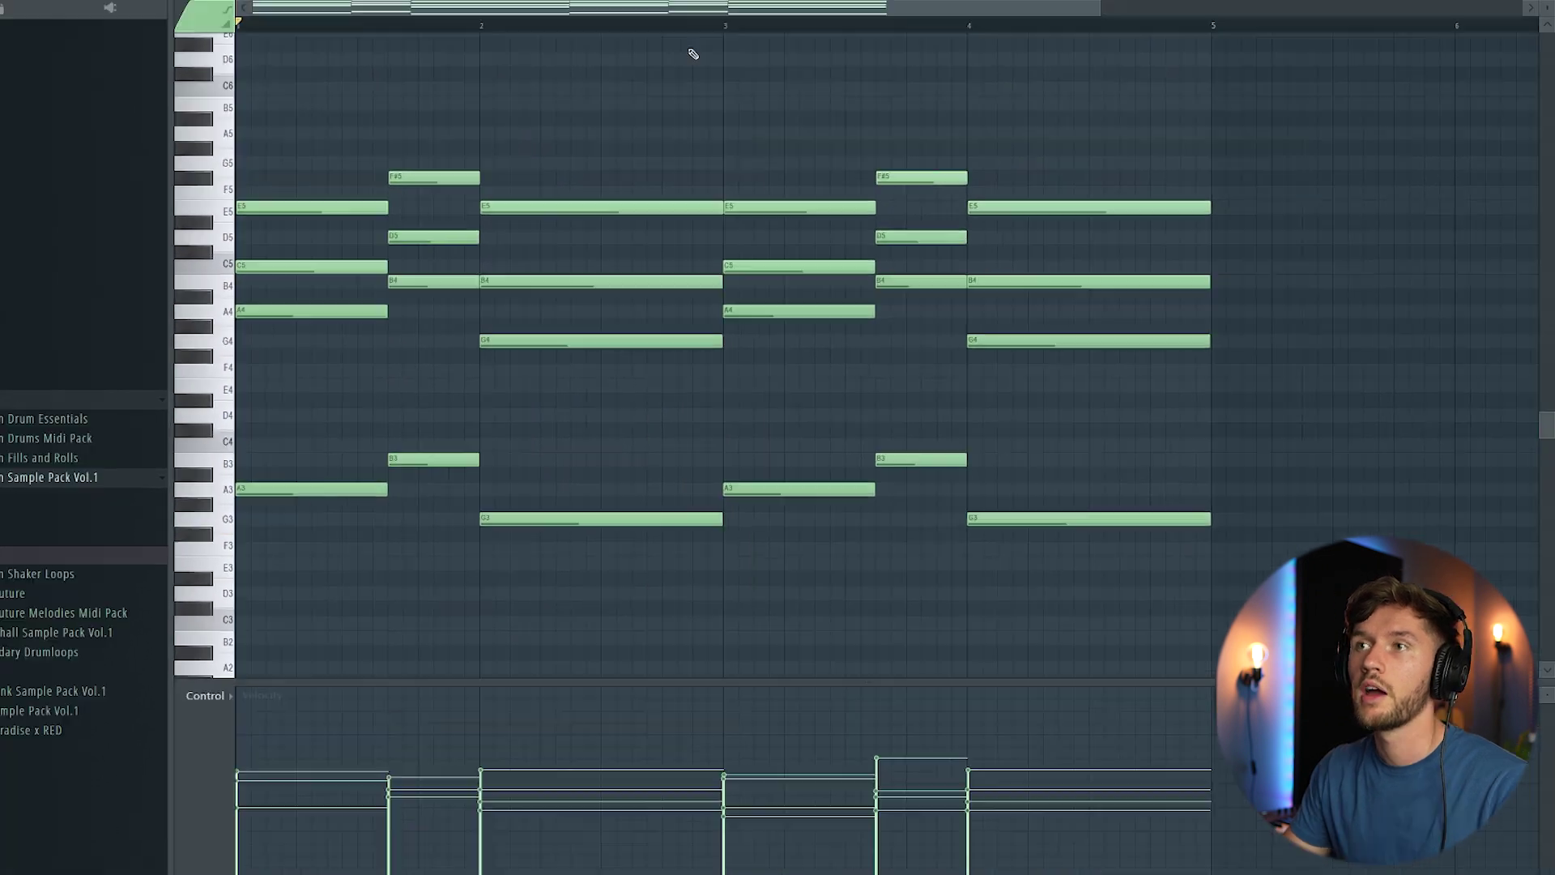
Step: Add an Ample Guitar TC channel to the channel rack and choose its Spies preset
key("F6")
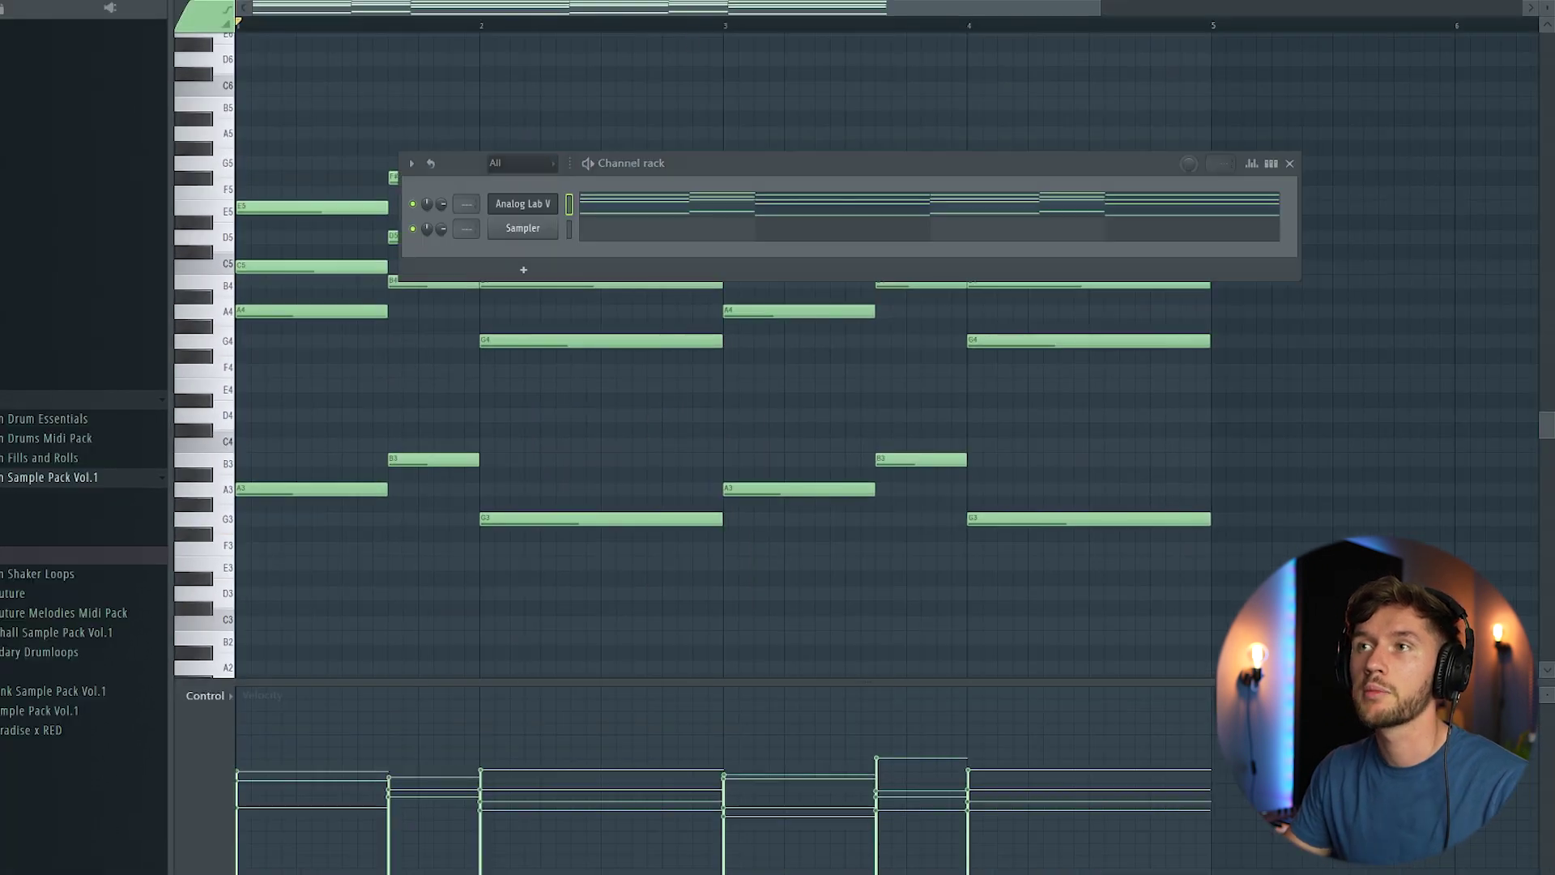
right_click(537, 208)
mouse_move(616, 311)
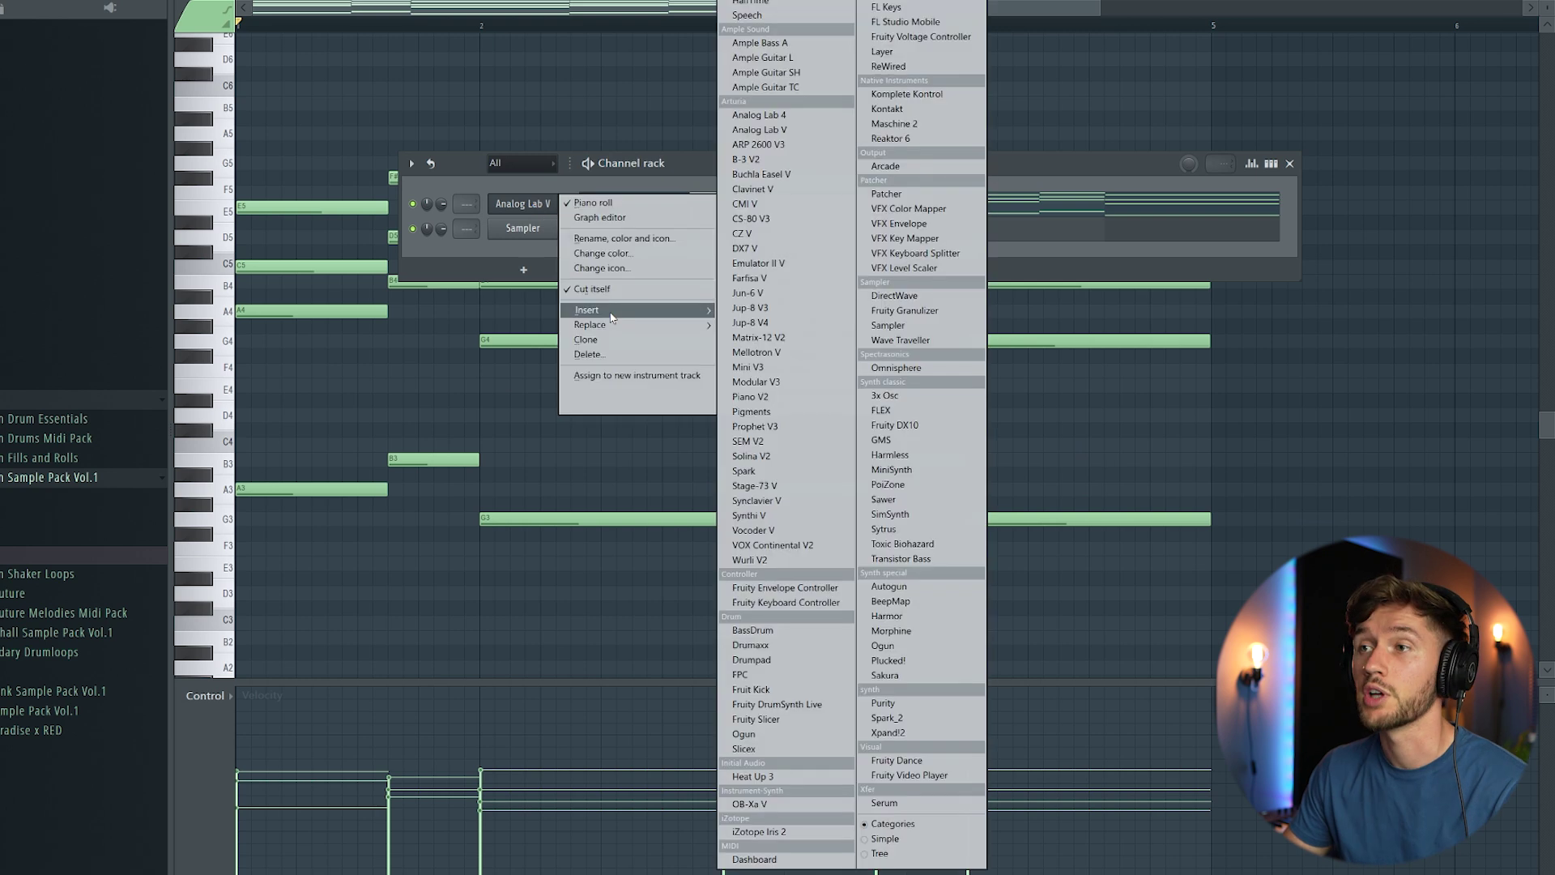
left_click(800, 89)
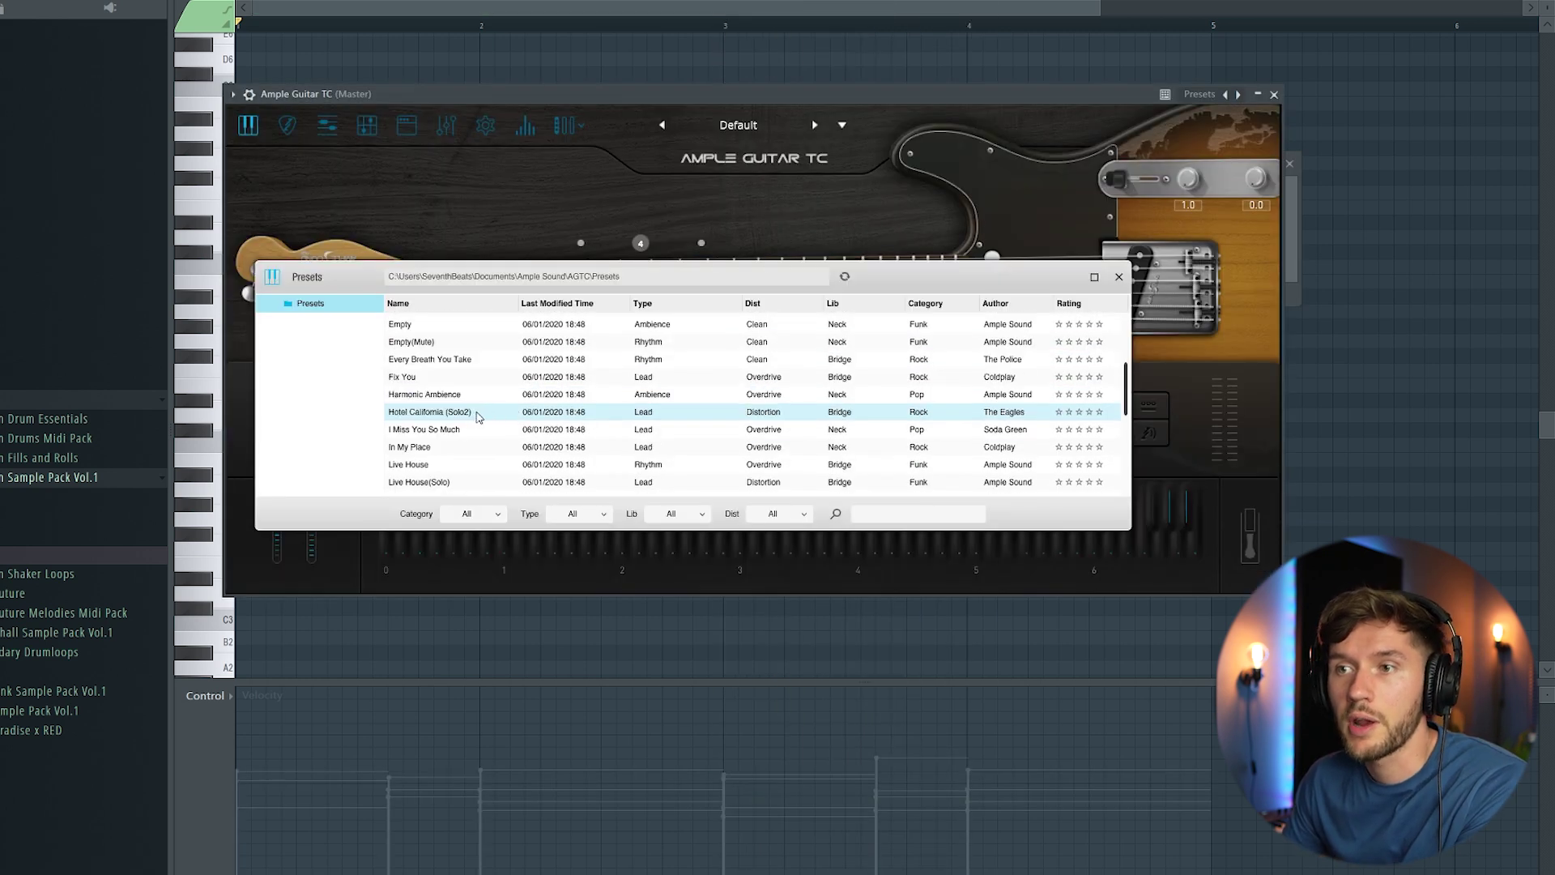
scroll(480, 427, "down", 5)
left_click(411, 427)
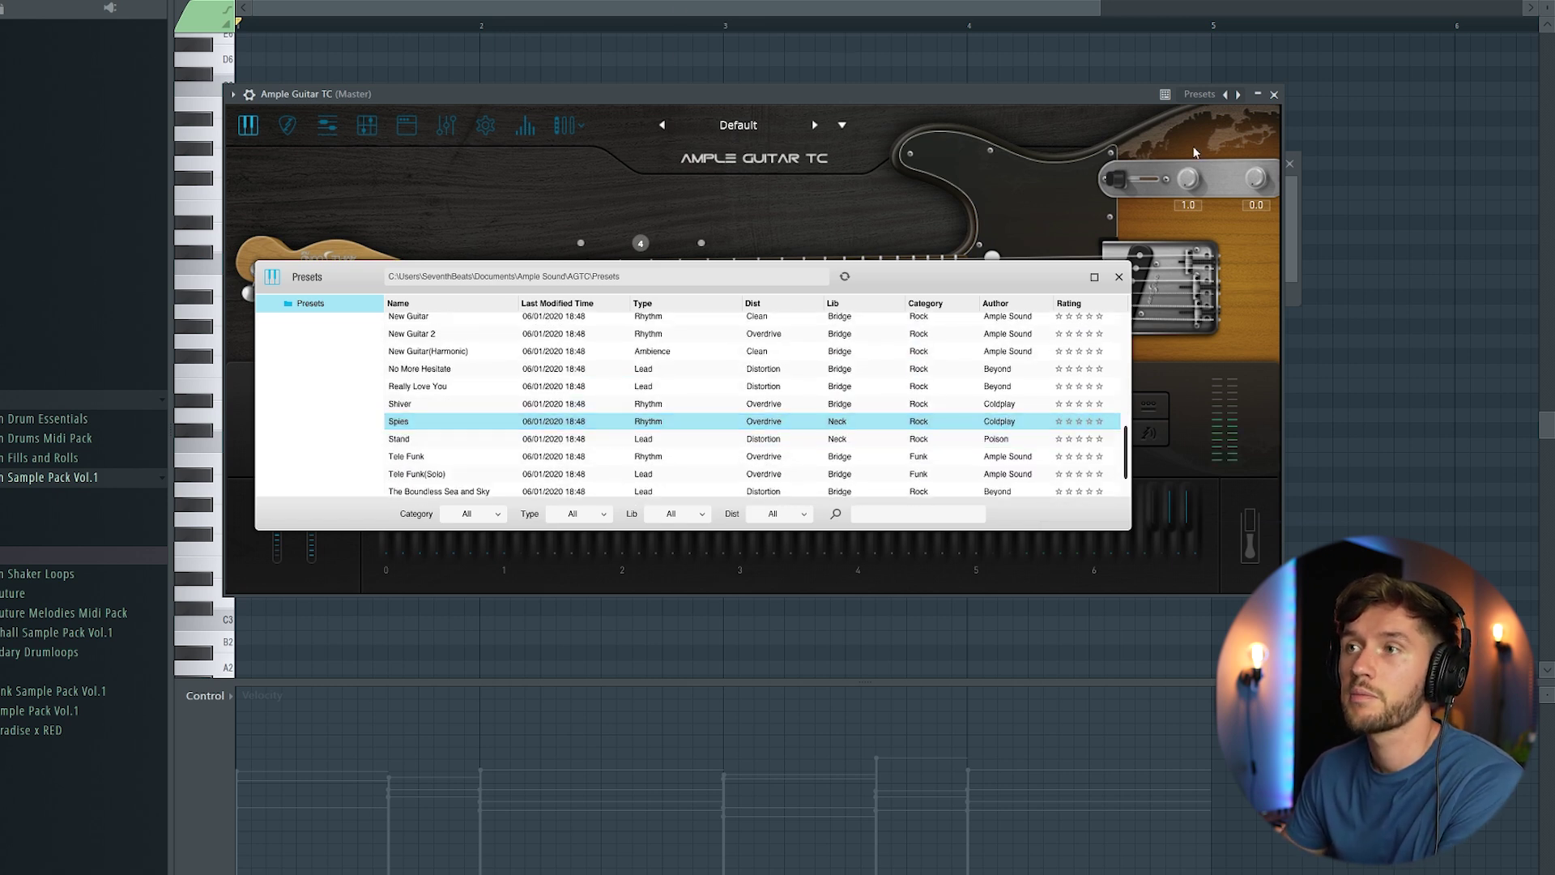
left_click(1276, 97)
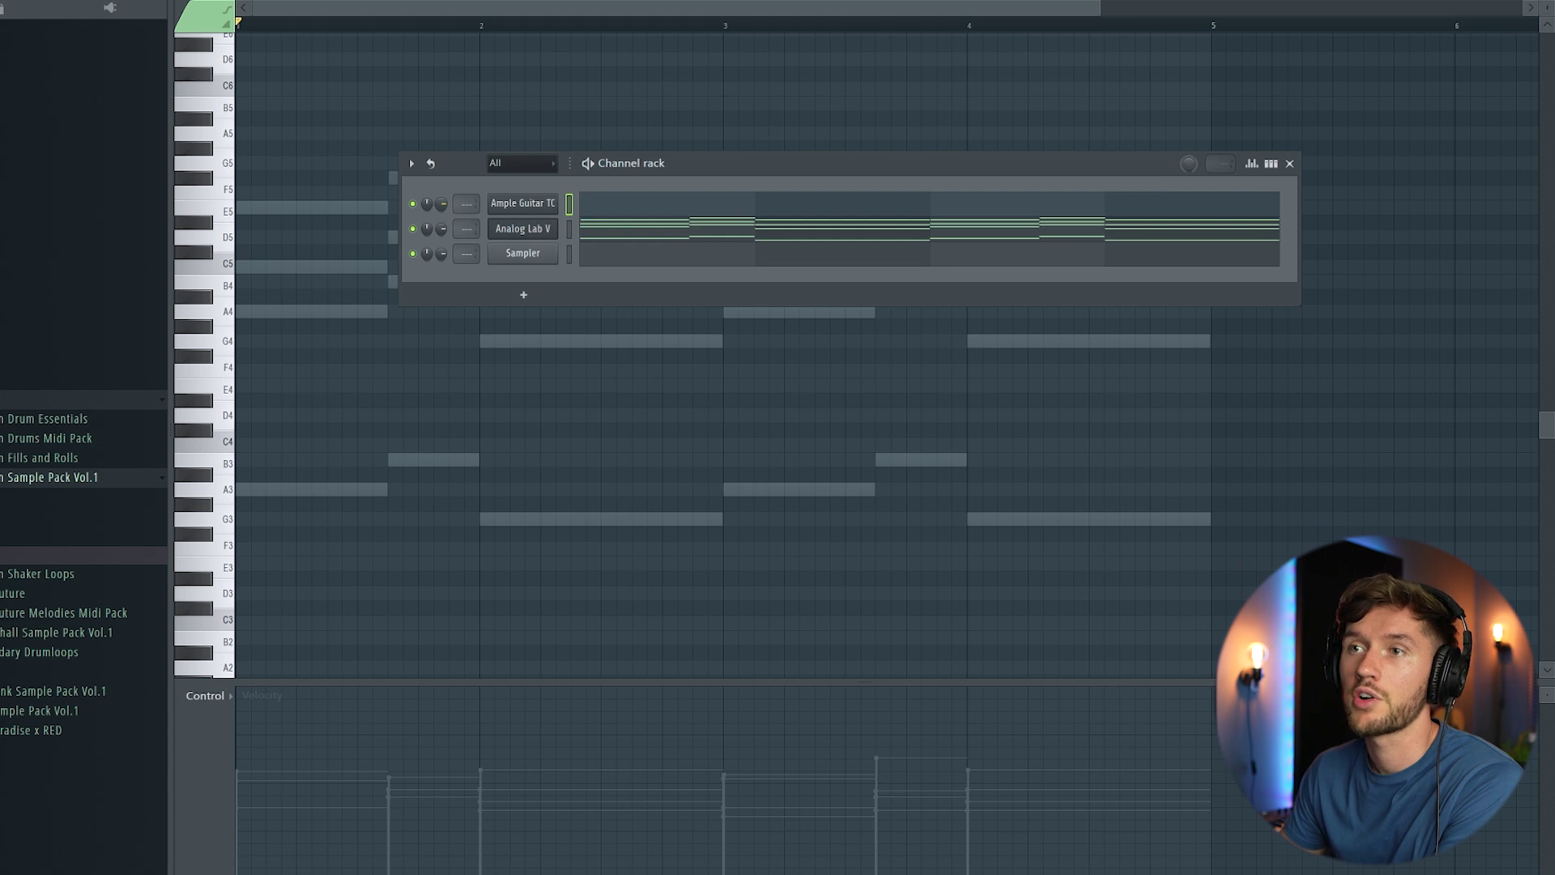
Step: In the guitar's piano roll, draw a longer E5 note from beat 2 of bar 1 and a short E5 at the bar's end
left_click(664, 209)
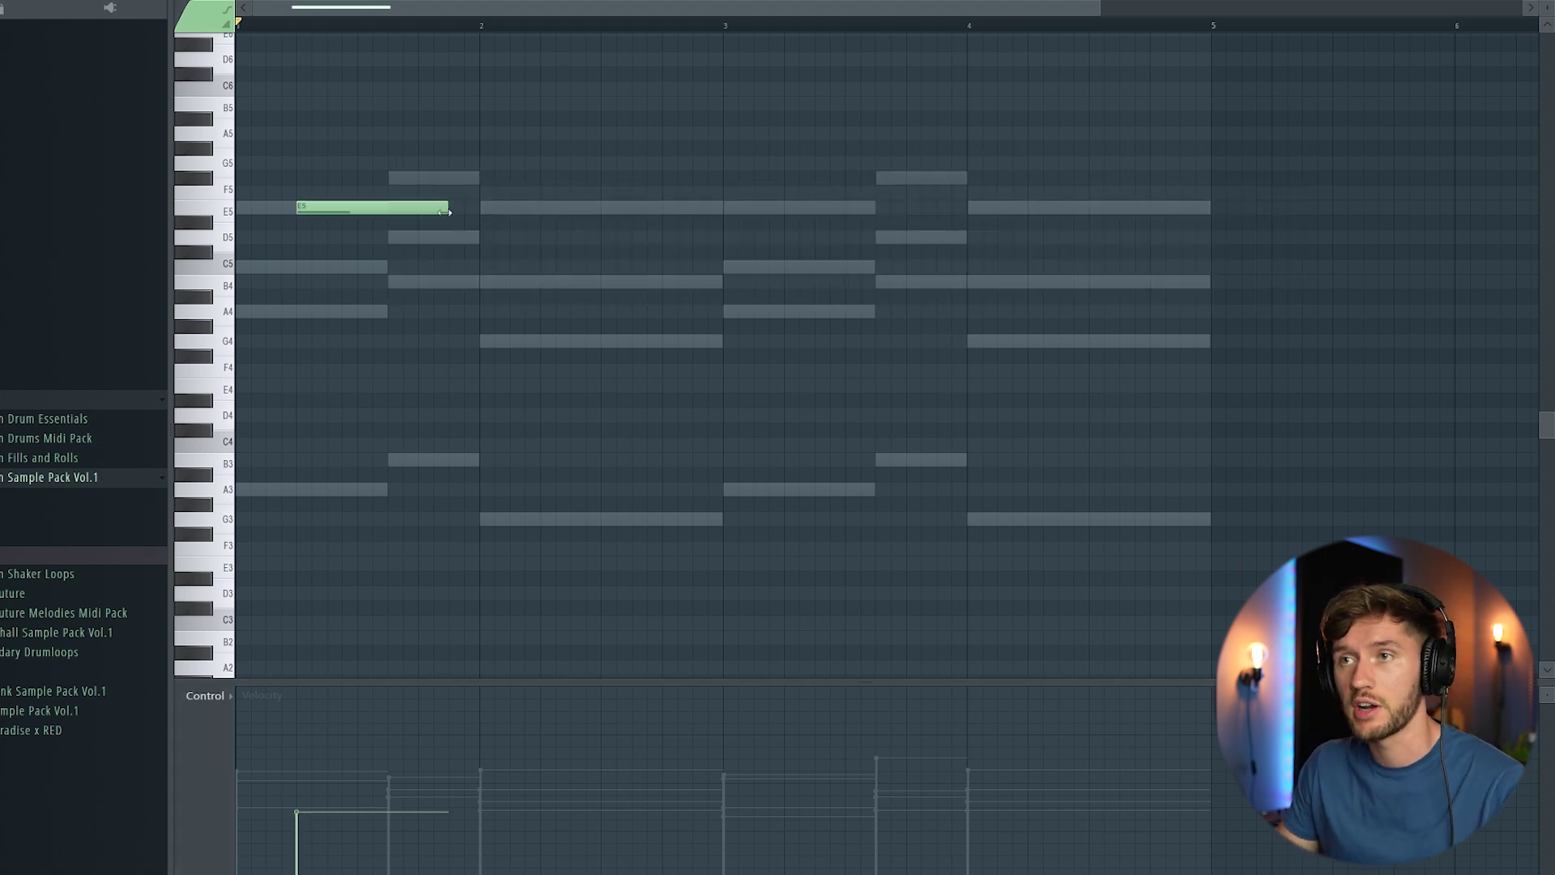
key("space")
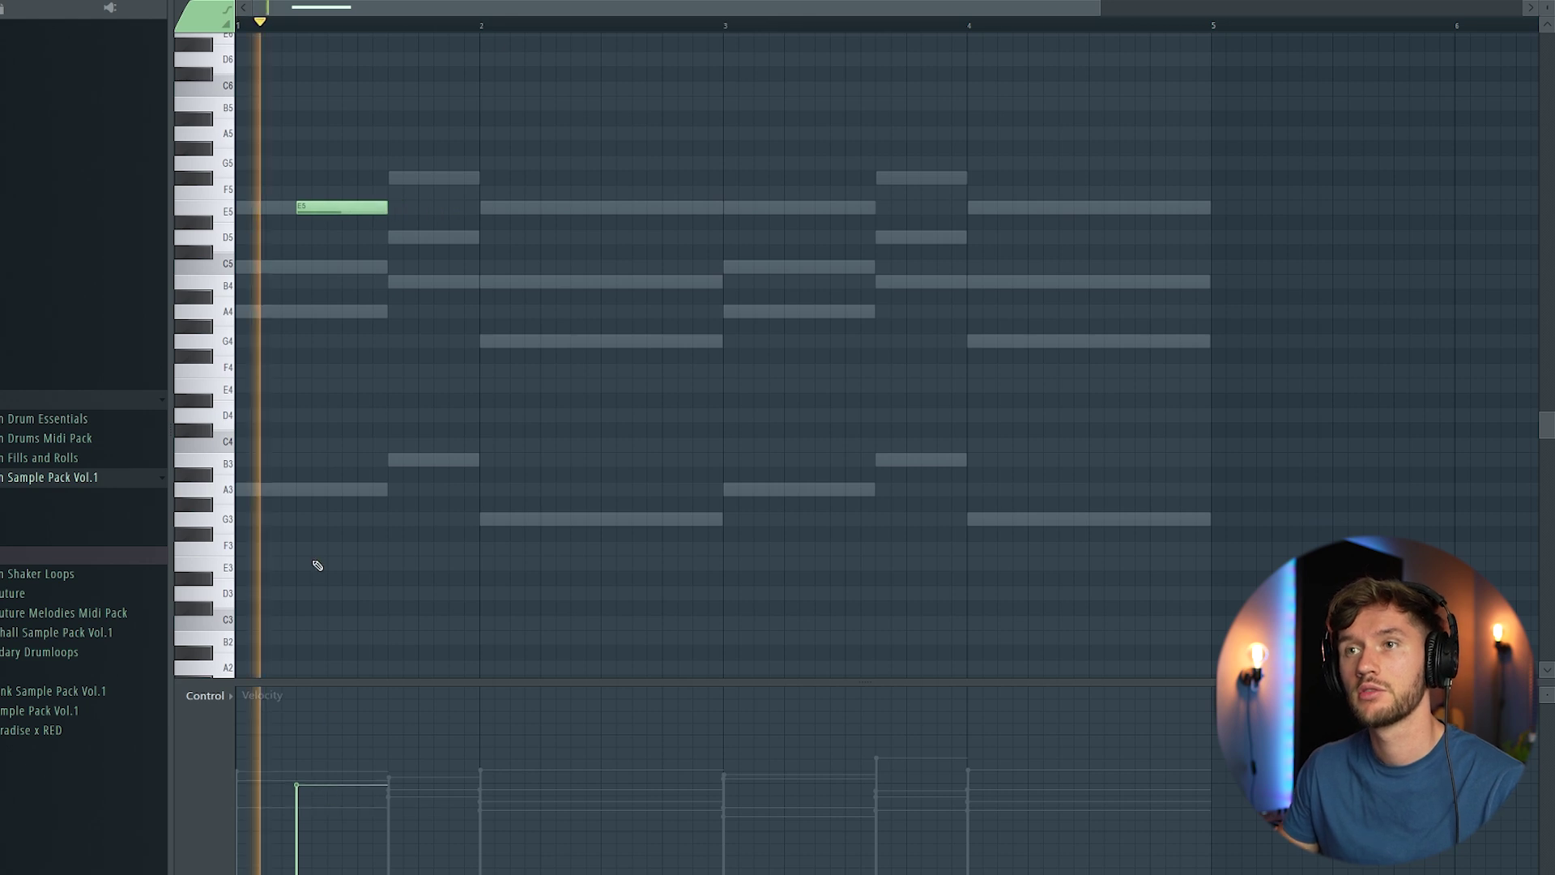
key("space")
scroll(392, 230, "up", 3)
scroll(394, 231, "up", 1)
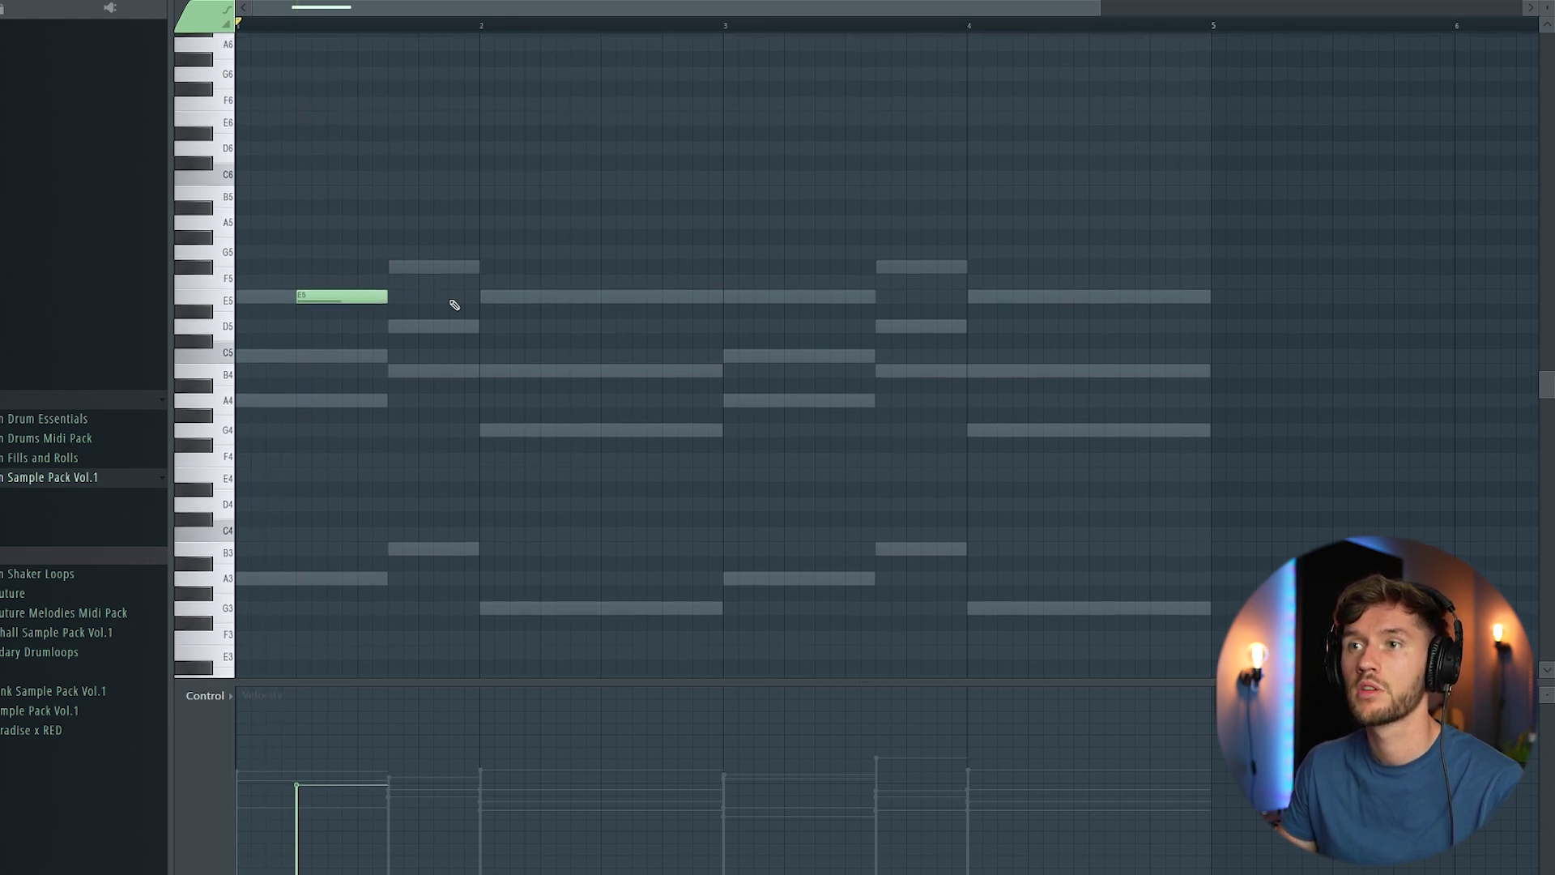
key("space")
left_click_drag(532, 301, 479, 302)
key("space")
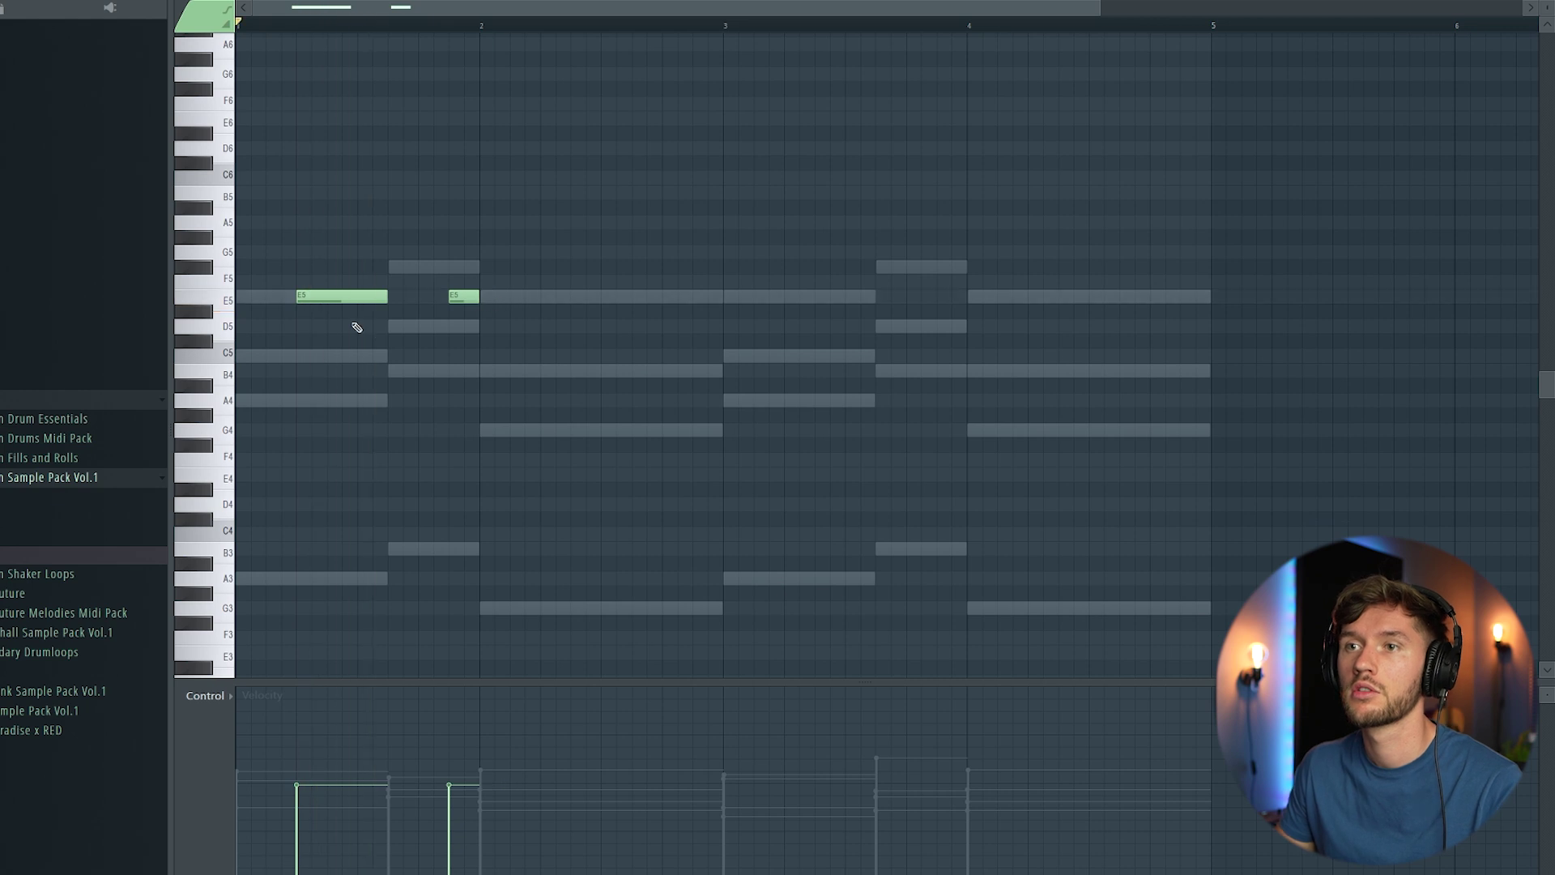
key("space")
Step: Add short B5, A5 and B5 notes in sequence above the long E5, plus a longer A5 filling the last beat of bar 1
left_click(332, 193)
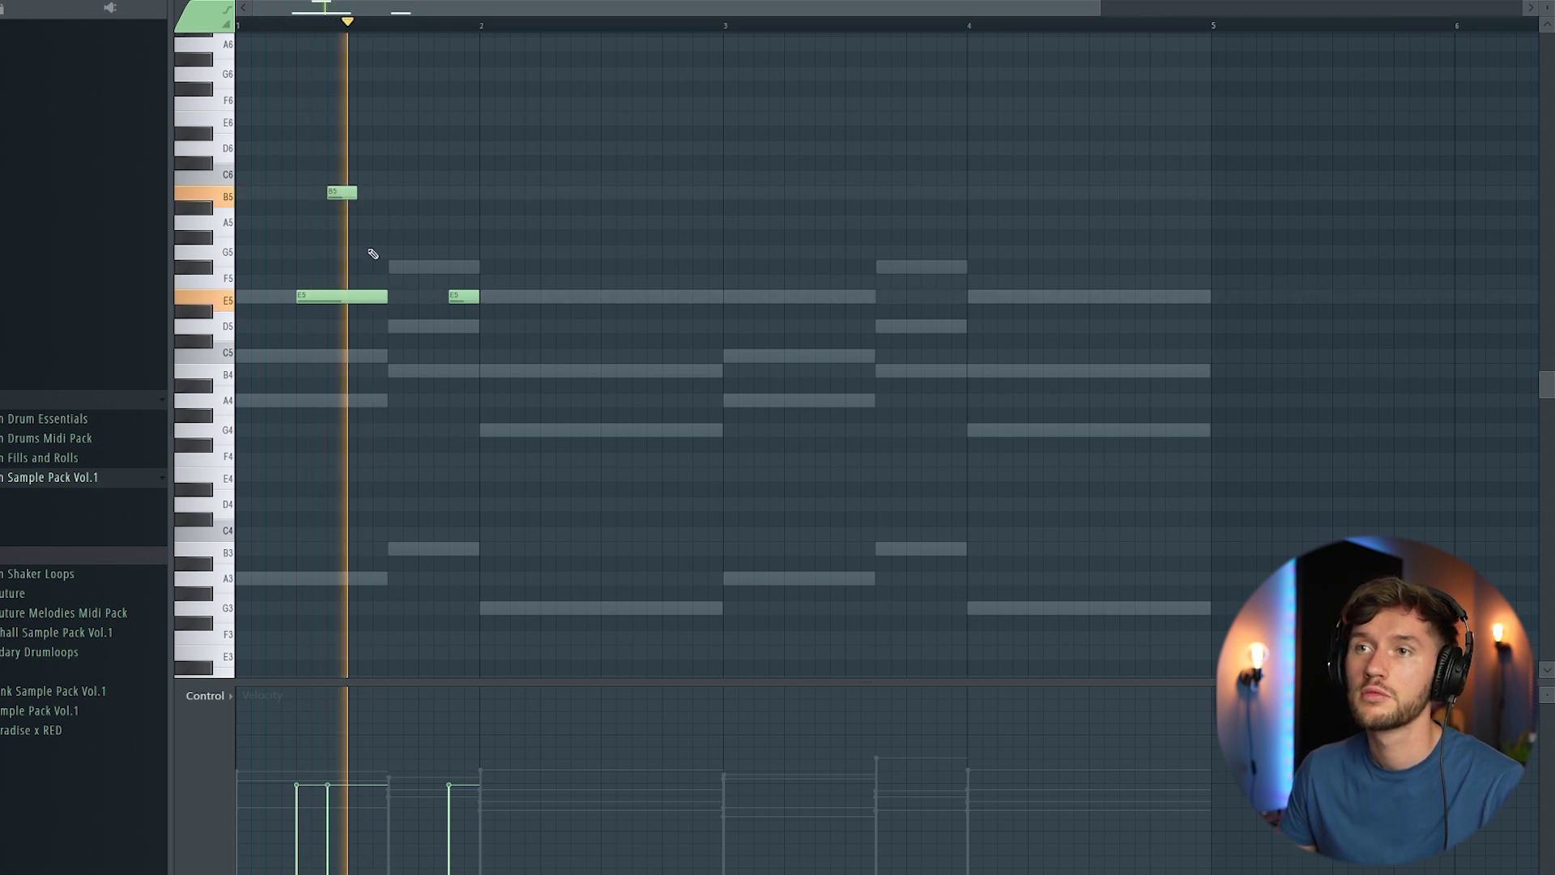
left_click(365, 222)
key("space")
left_click(401, 193)
key("space")
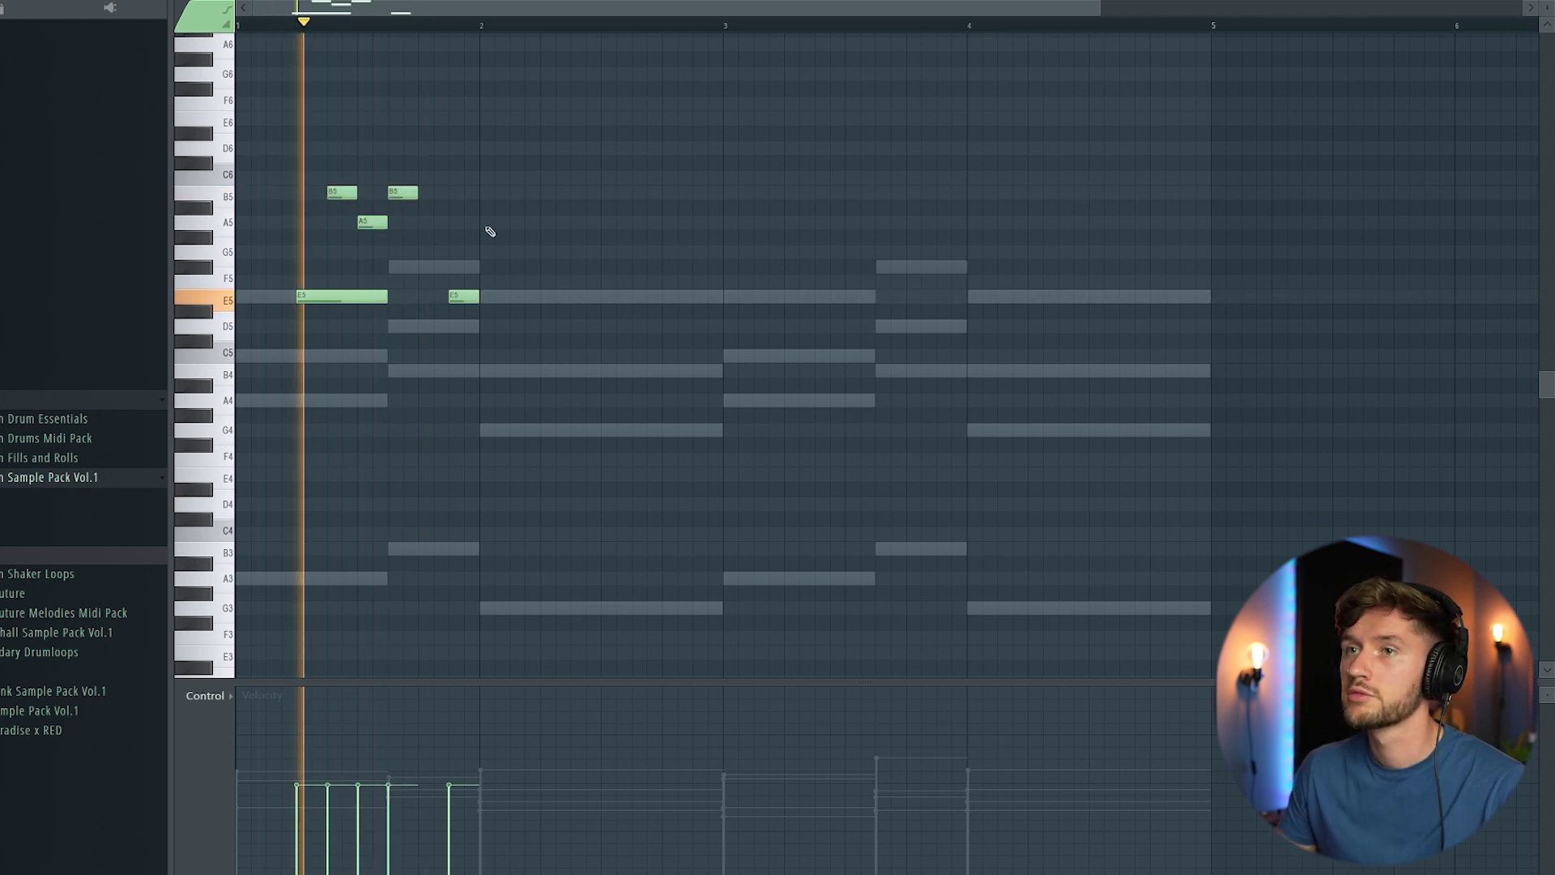
key("space")
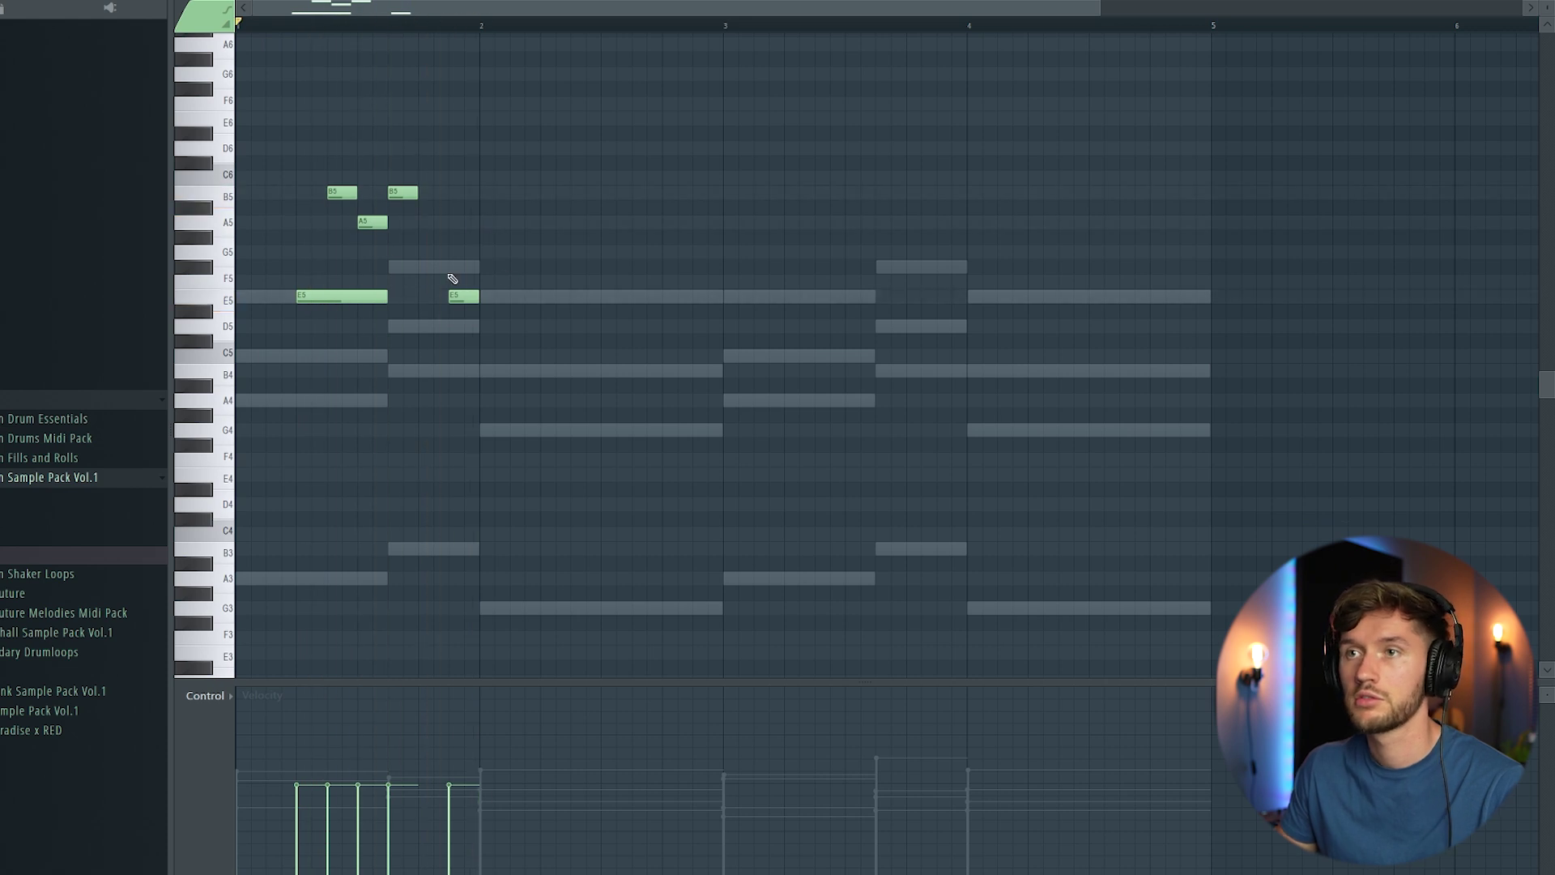
left_click_drag(448, 227, 479, 227)
key("space")
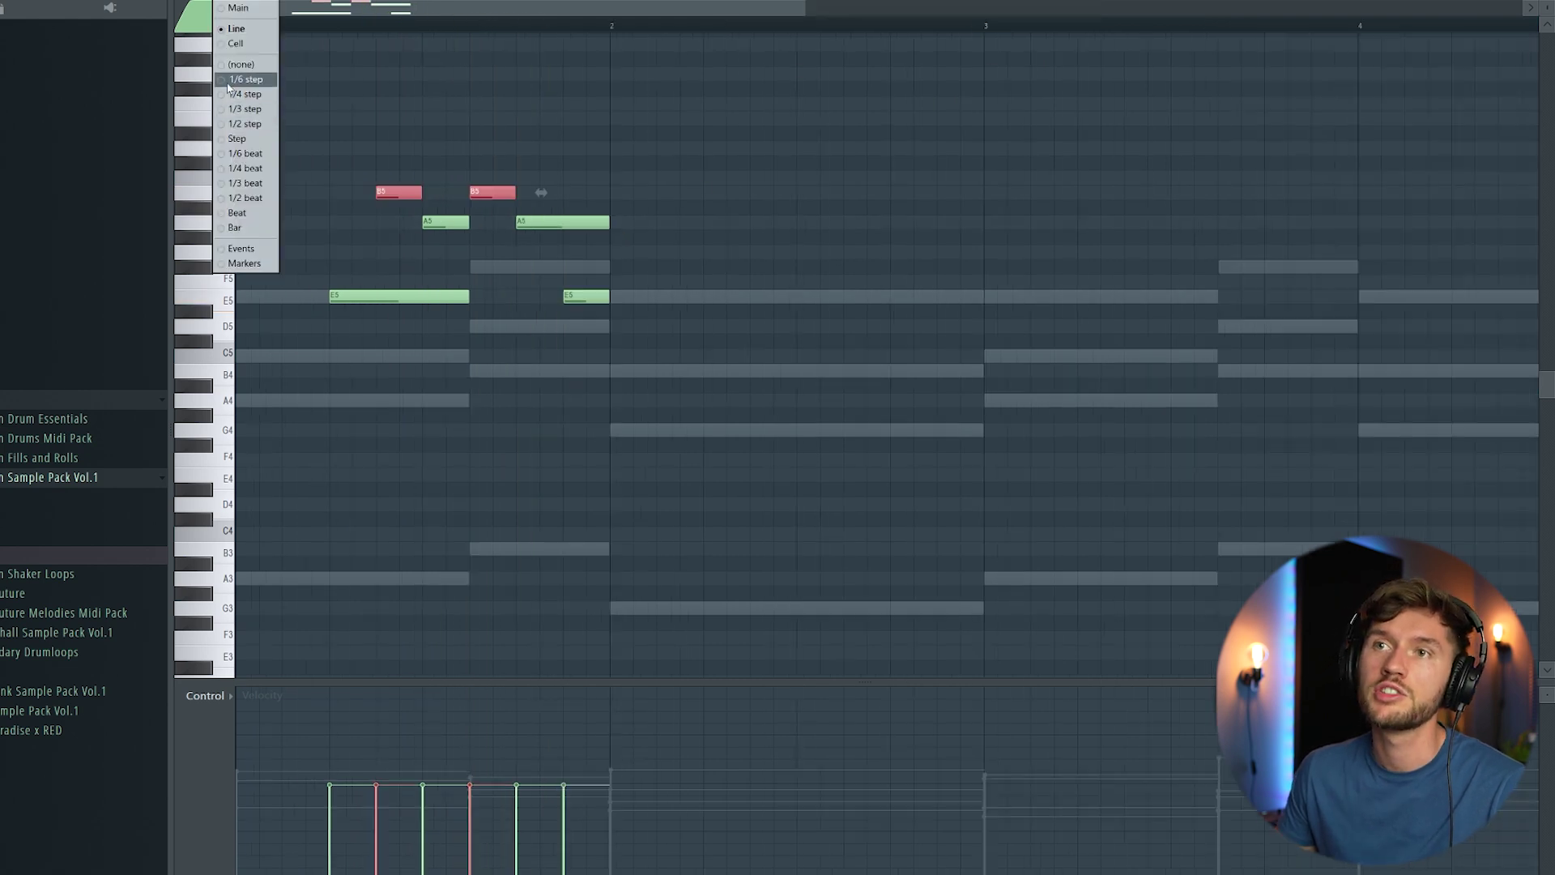
Step: Set the snap to 1/6 step, shorten the B5 notes, and fit a tiny G5 grace note before the trimmed first A5
left_click(228, 84)
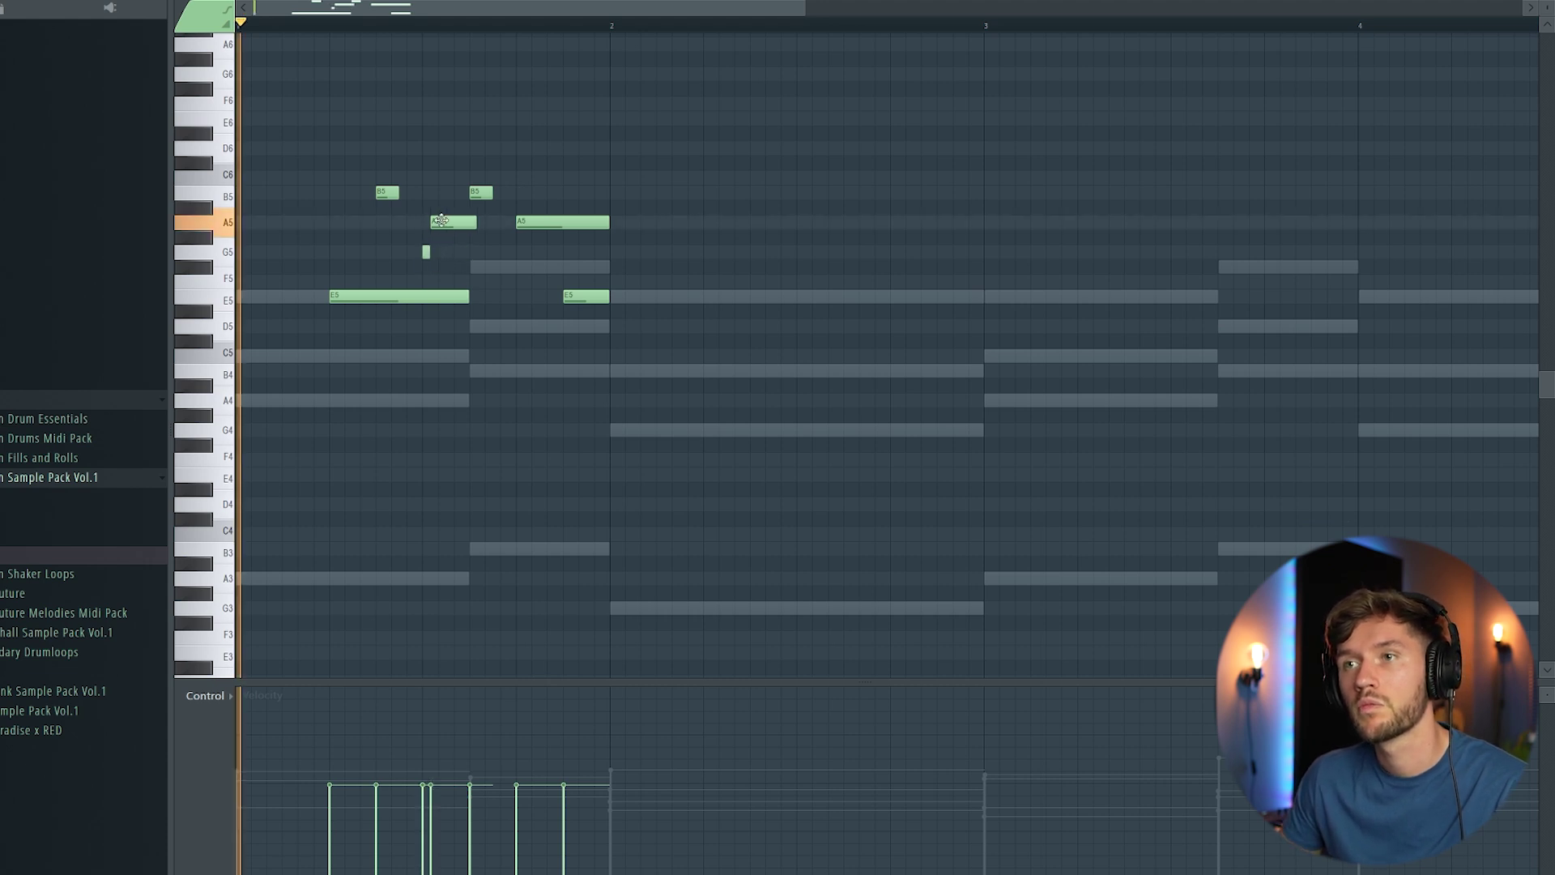
left_click_drag(472, 224, 464, 228)
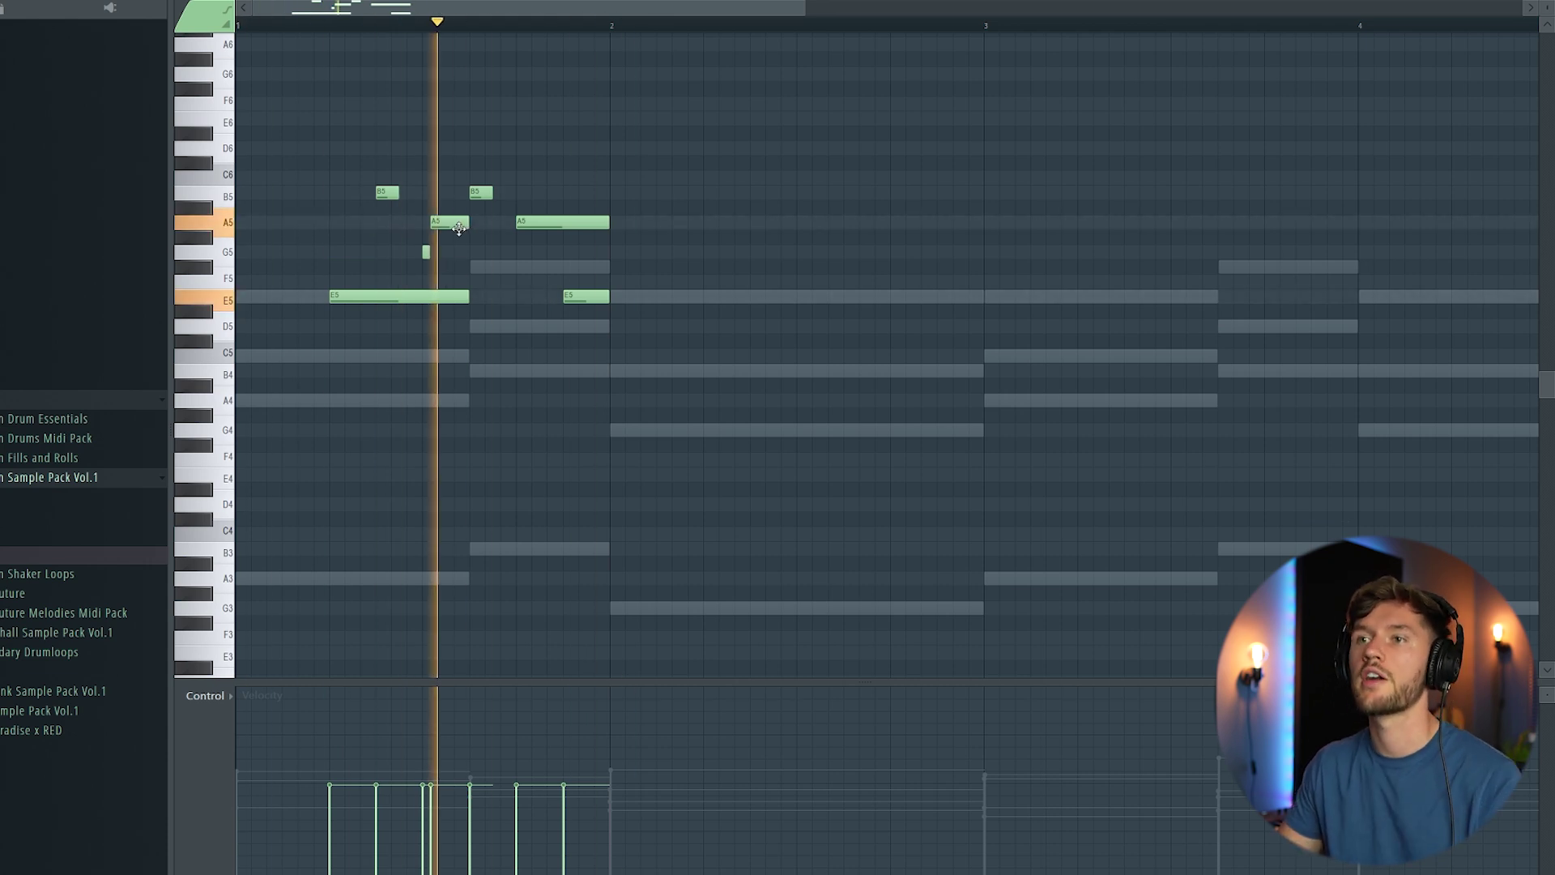
key("space")
Step: Duplicate the whole one-bar guitar melody across bars 2 to 4
key("ctrl+a")
key("ctrl+b")
key("ctrl+b")
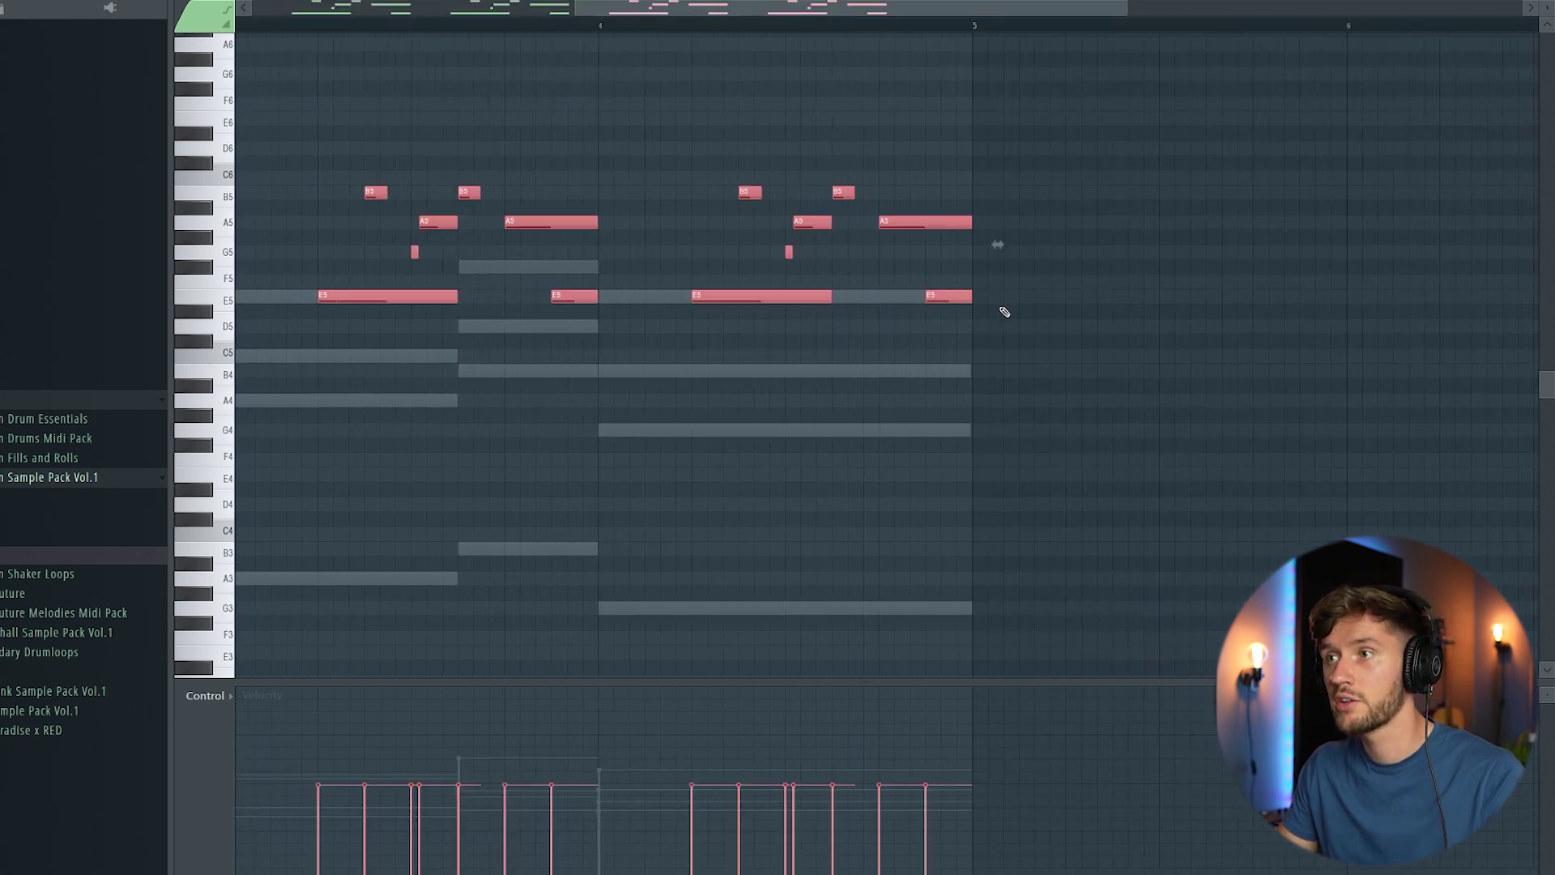
Step: Replace the last E5 note of bar 4 with a B5 and play the four-bar melody
right_click(929, 296)
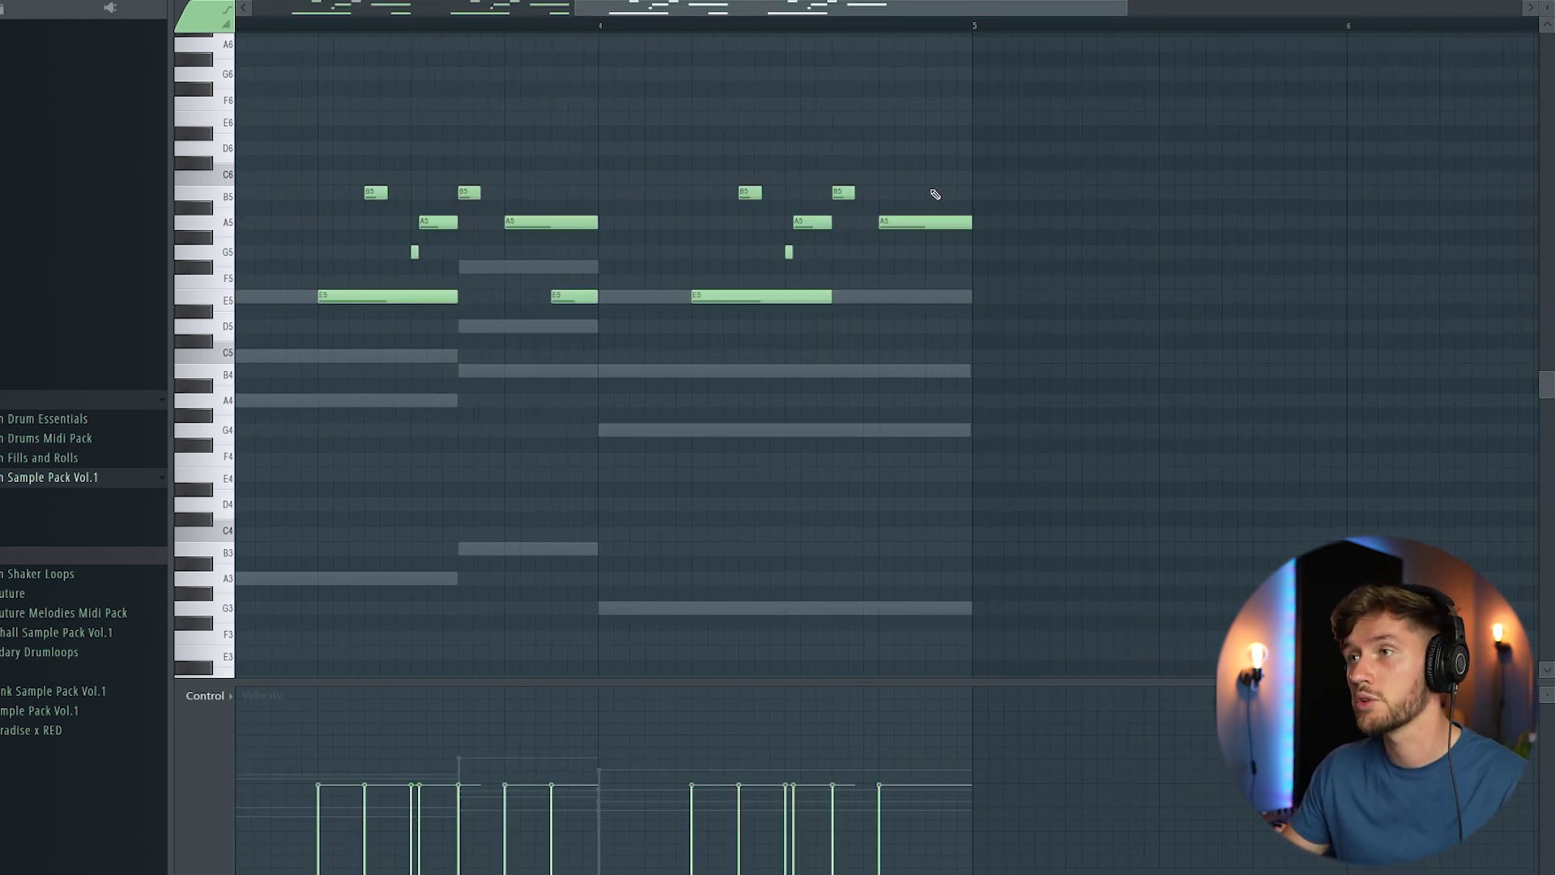
left_click_drag(923, 10, 601, 13)
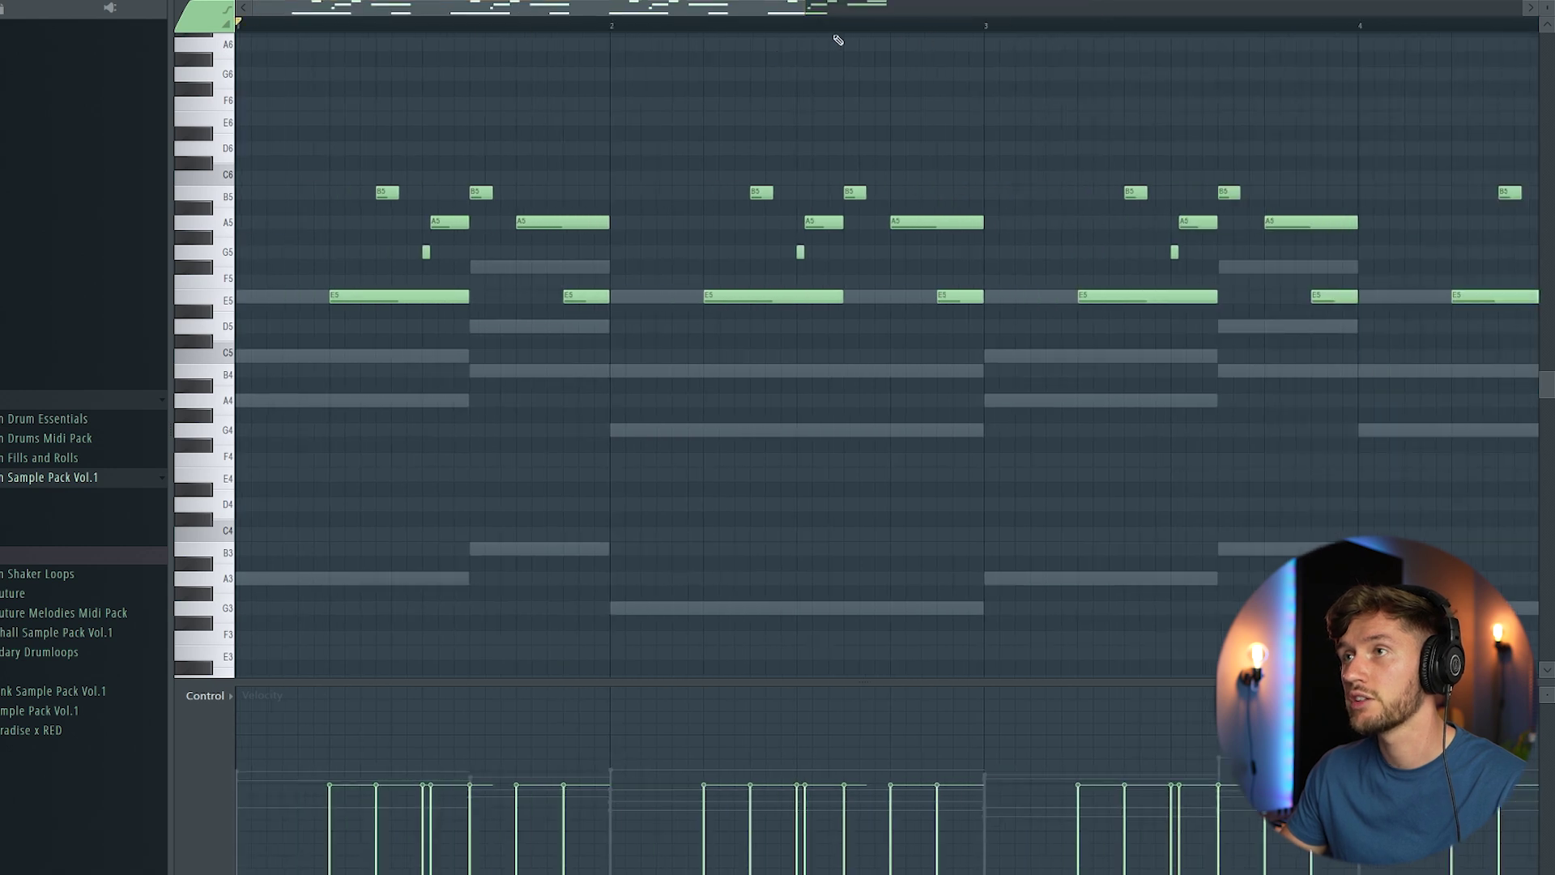
left_click_drag(807, 8, 1233, 9)
key("space")
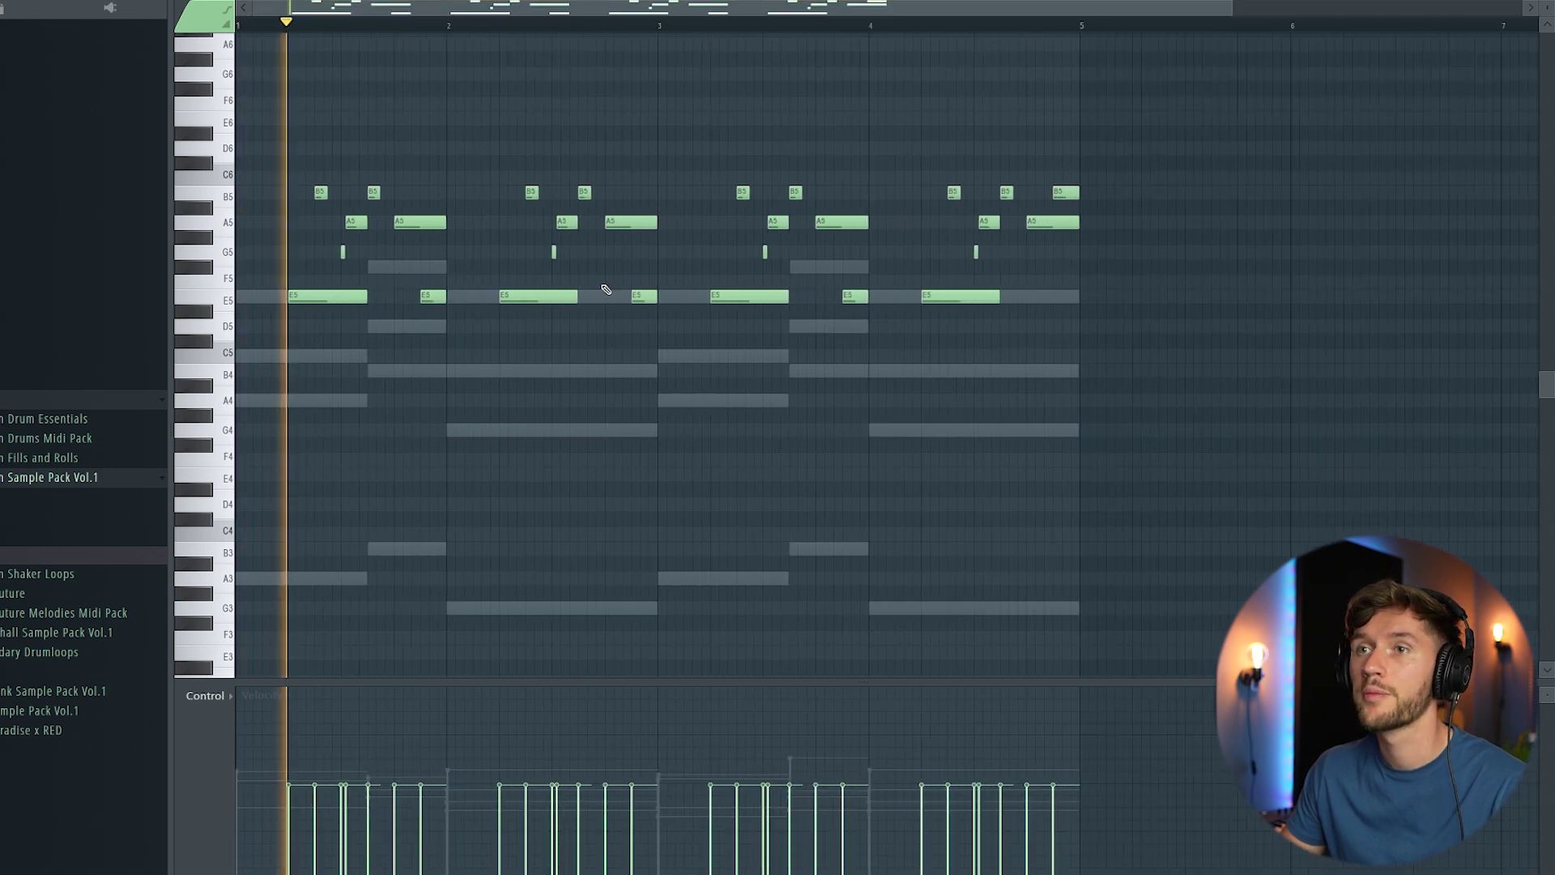
Step: Add a Heat Up 3 channel and load the Kalimba Buzz preset from its Others category
key("F6")
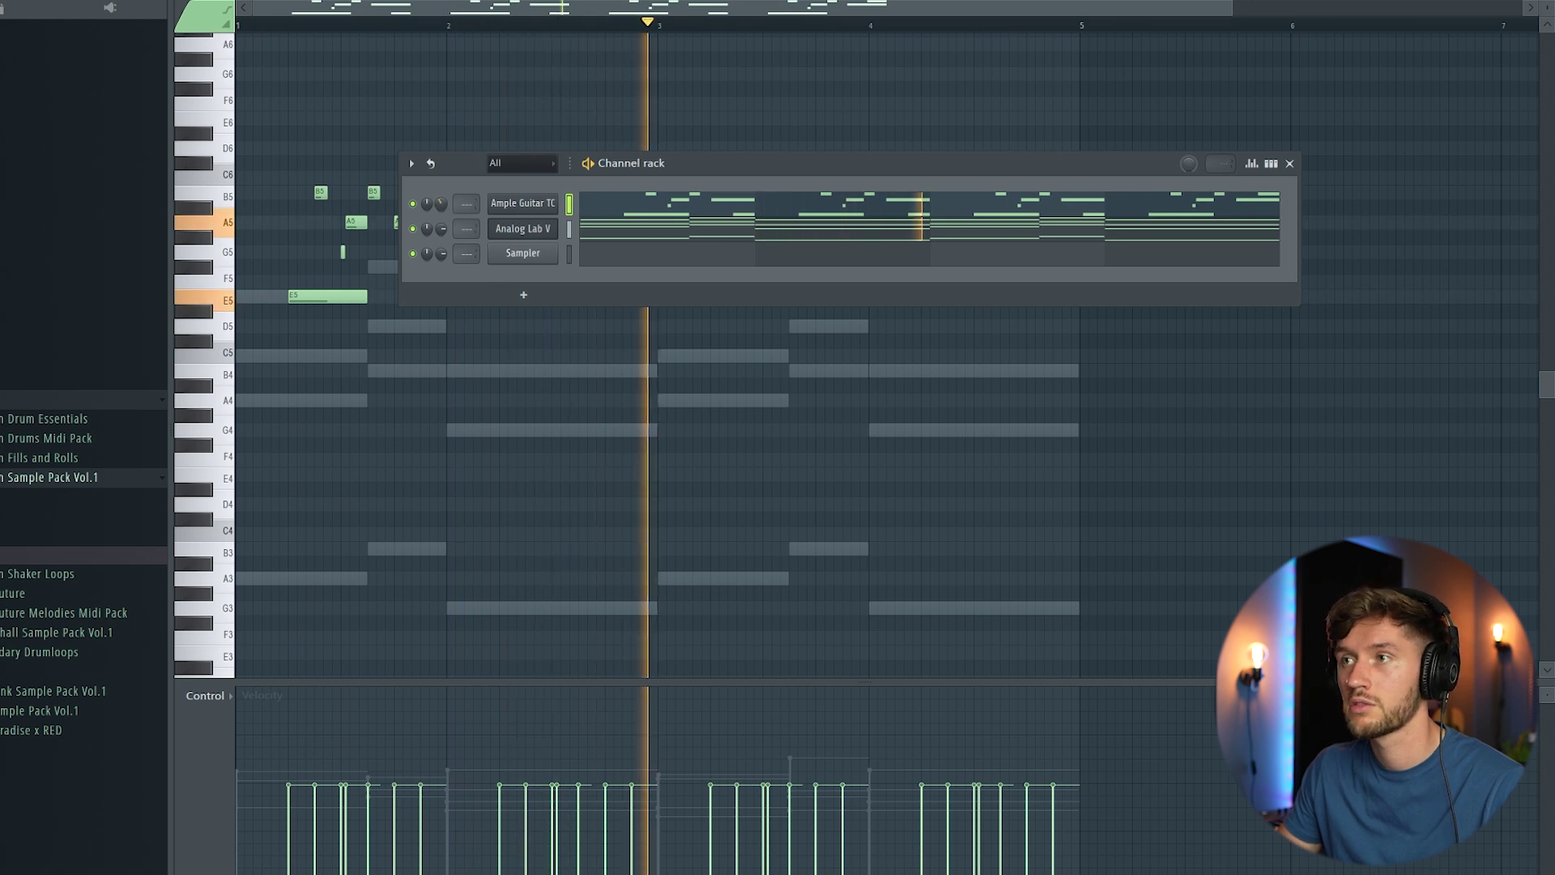
key("F6")
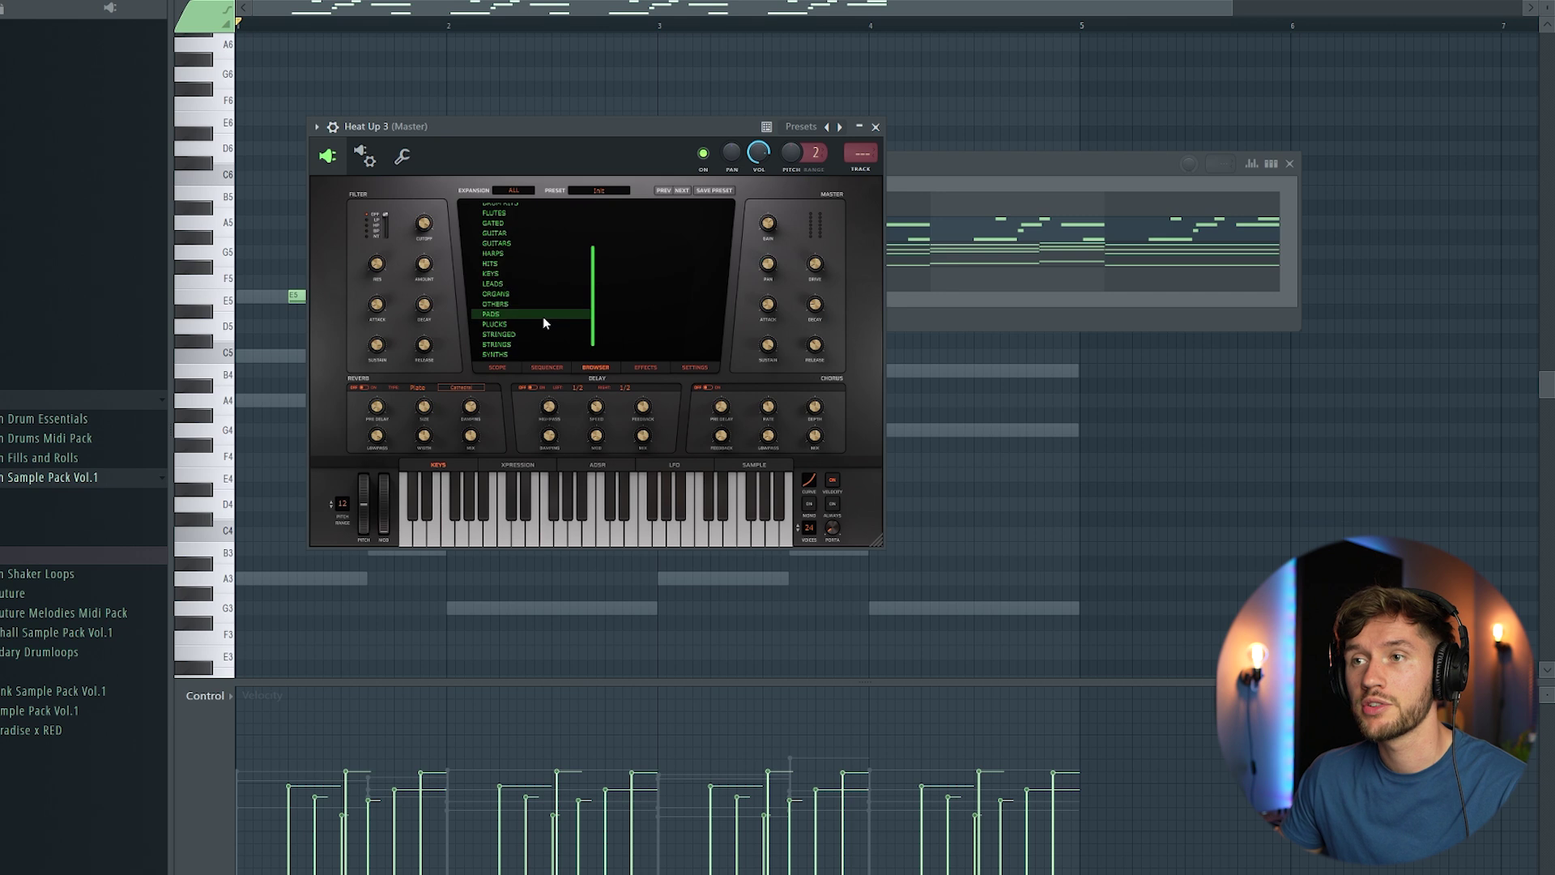
left_click(512, 284)
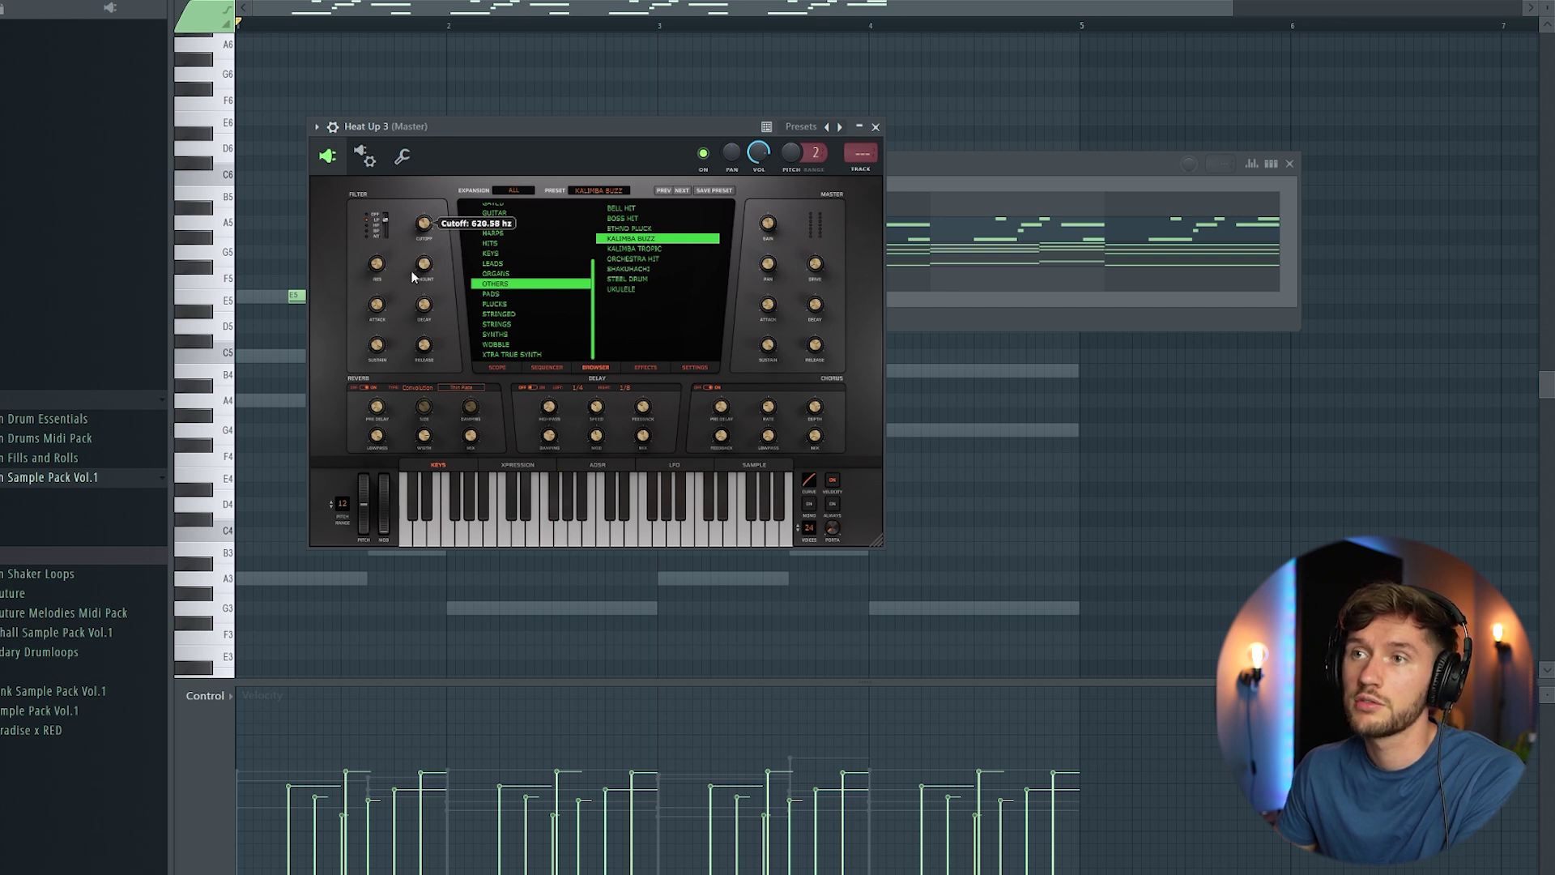
Step: In the Heat Up 3 piano roll, draw short A4-C5-E5 and B4-D5-F#5 chords over the two chords of bar 1
left_click(916, 168)
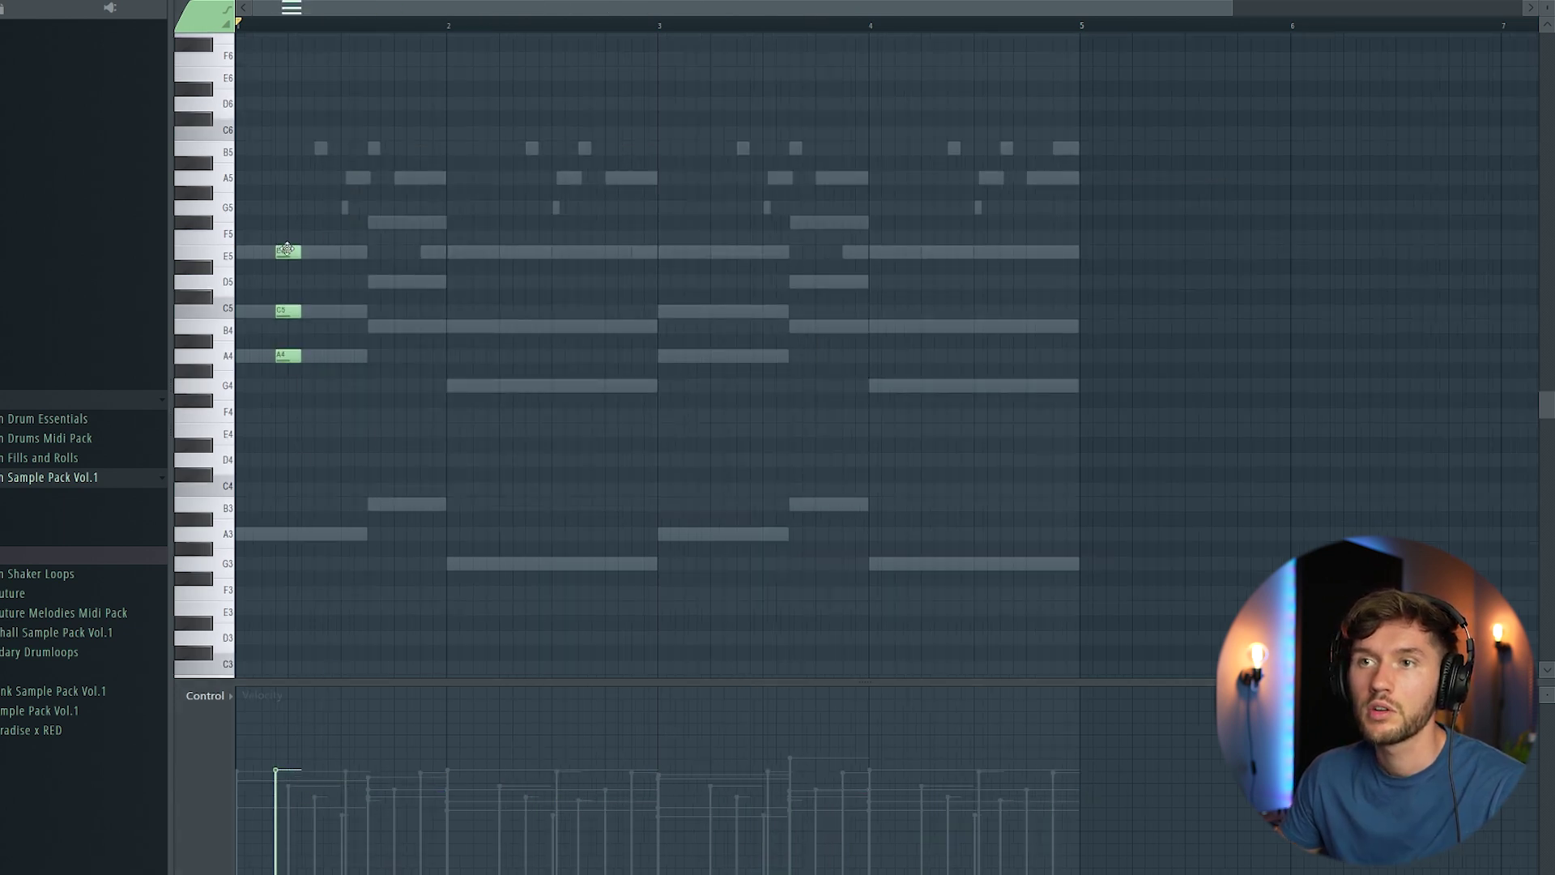
key("space")
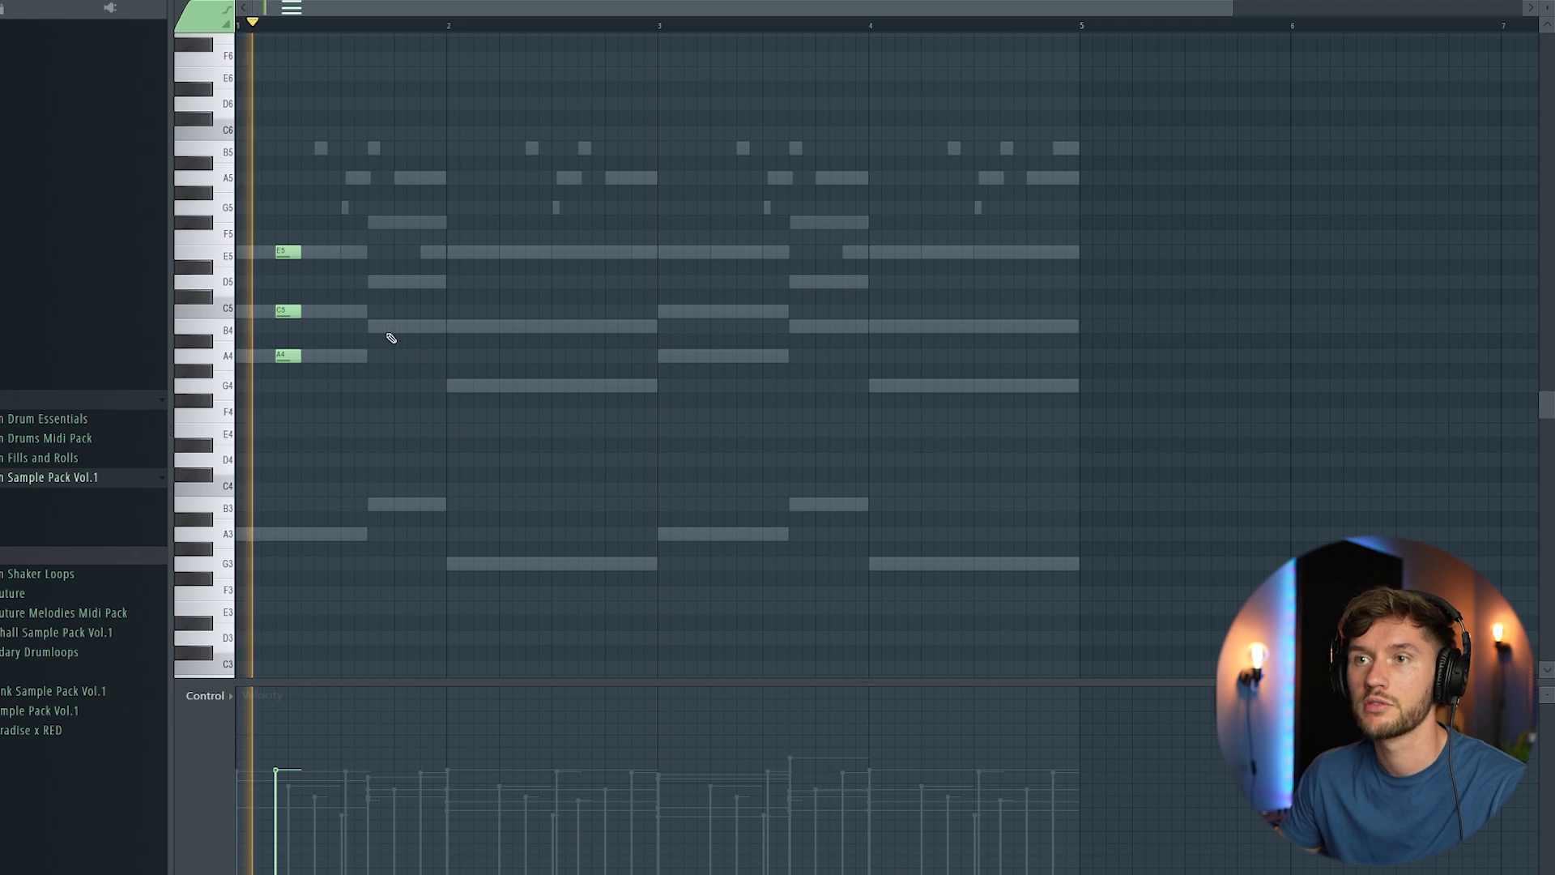
key("space")
key("space")
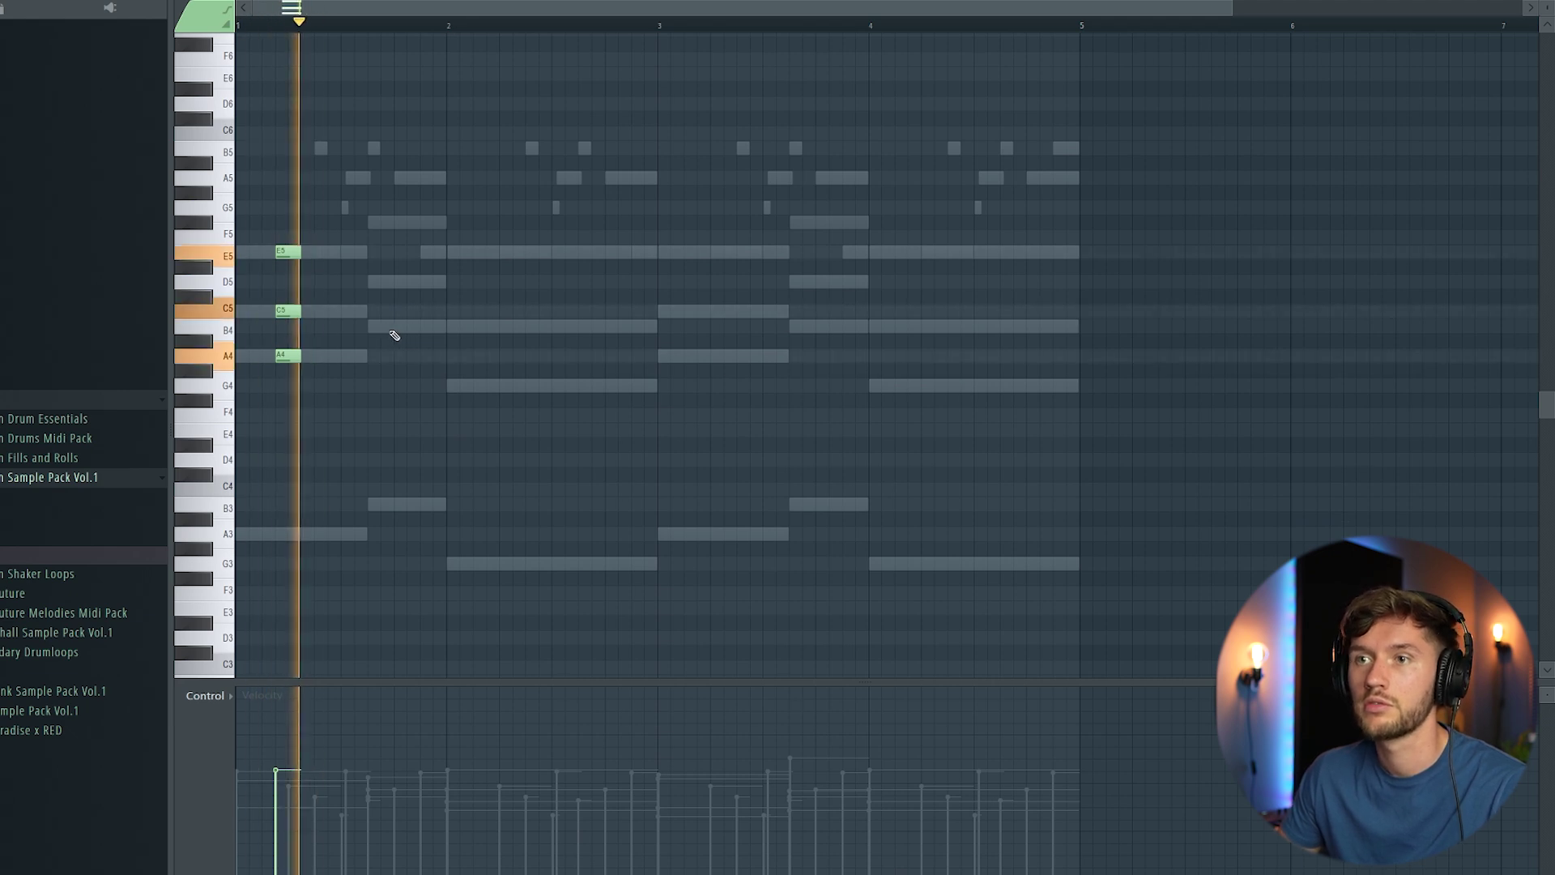
left_click(373, 326)
left_click(373, 281)
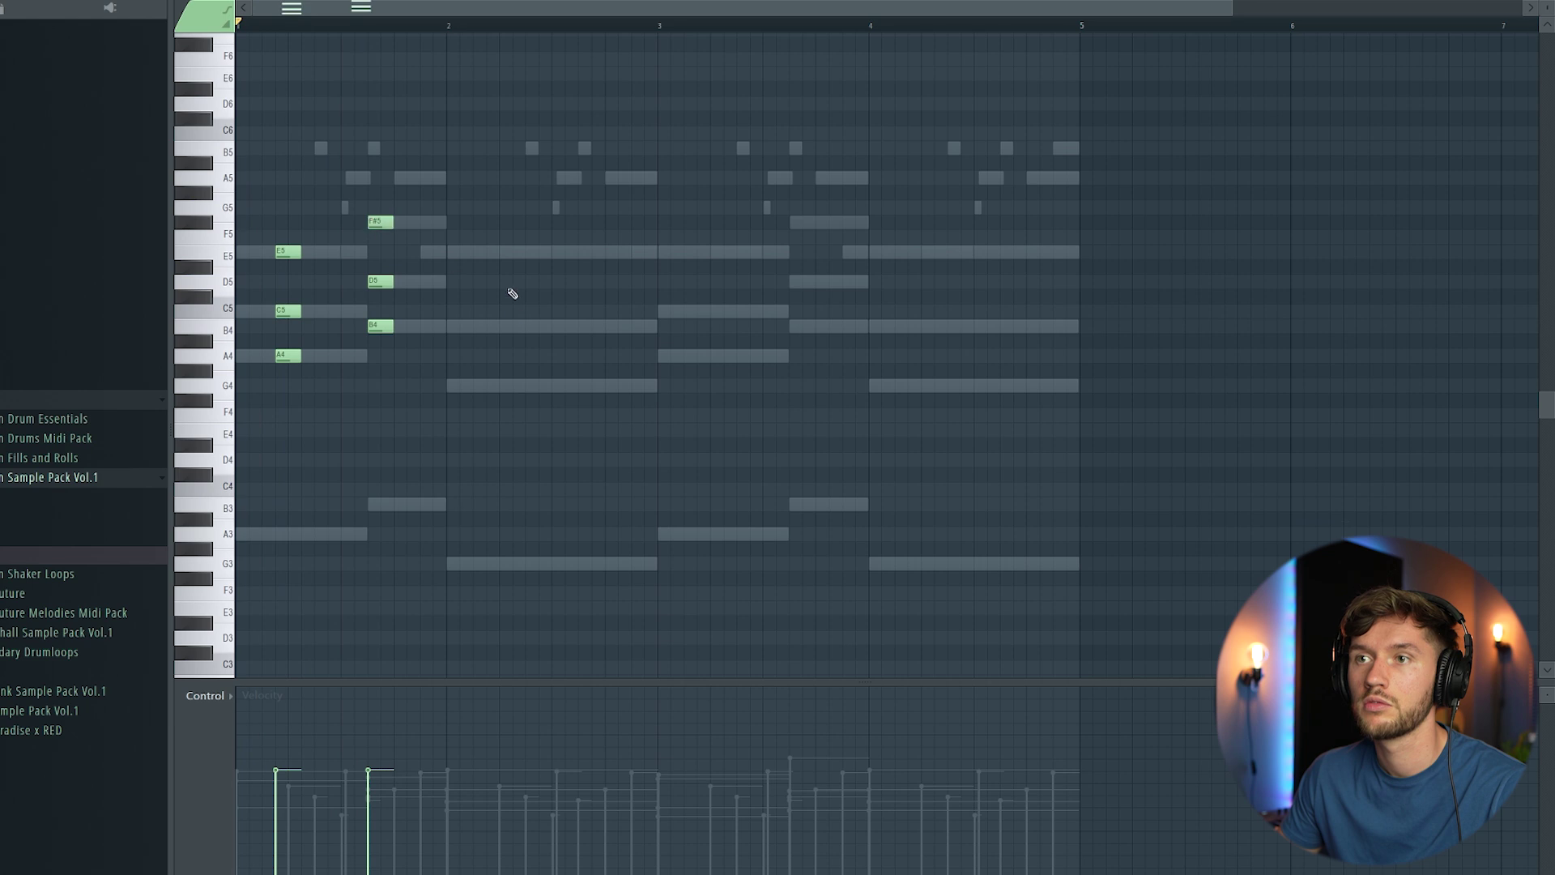
Step: Draw two short G4-B4-E5 chords in bar 2 and play the pattern
left_click(493, 385)
left_click(491, 326)
left_click(487, 252)
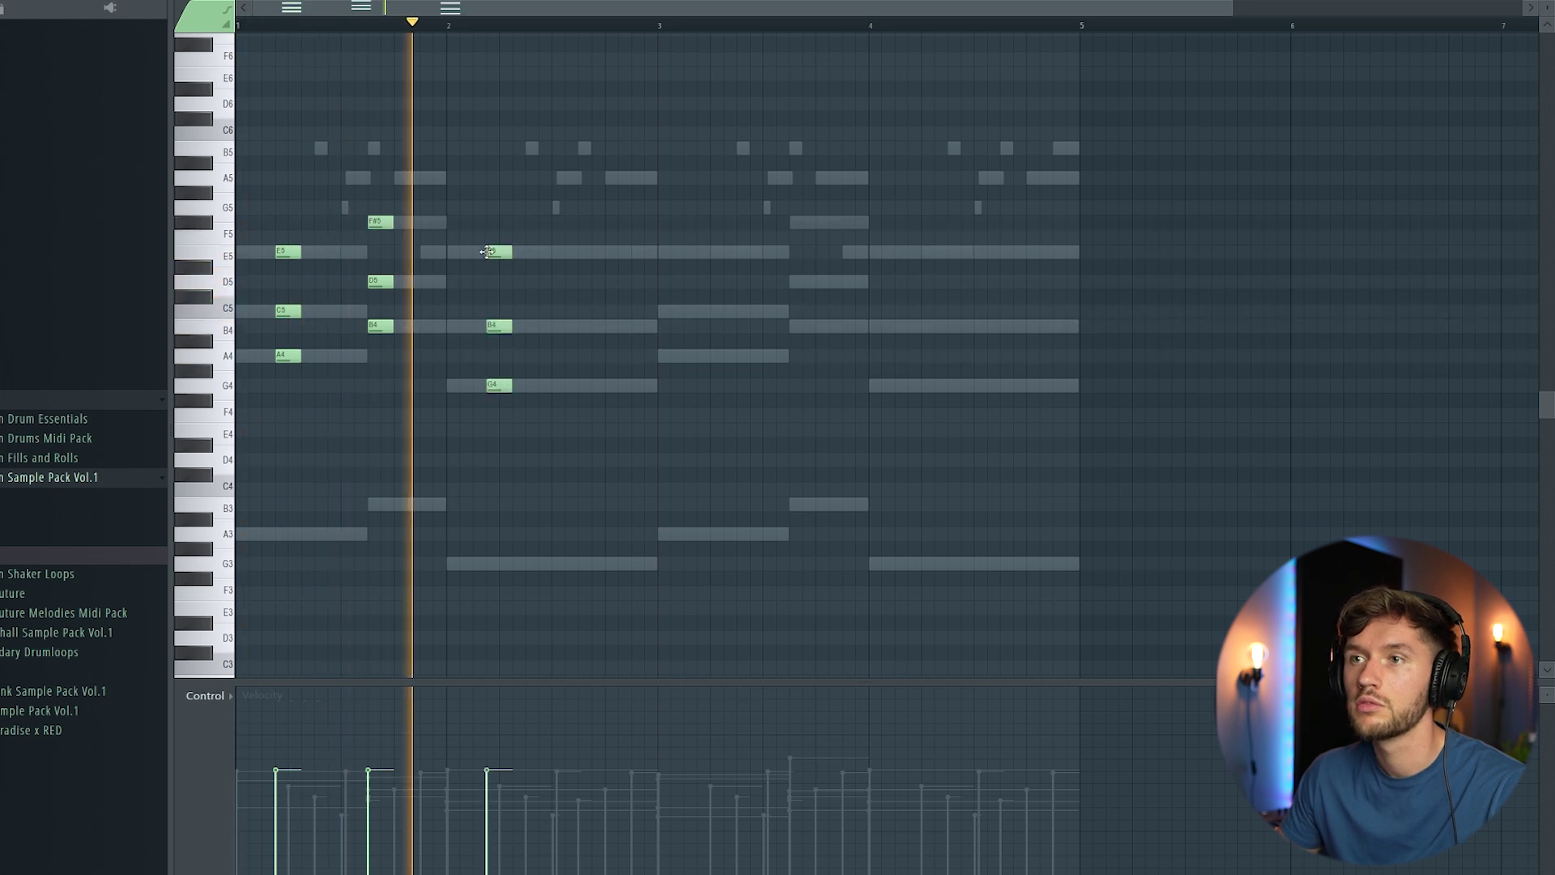
left_click(583, 386)
left_click(583, 326)
key("space")
key("space")
Step: Add single A4 and G4 notes at the starts of bars 1 and 2, with an E4 just before each bar's first full chord
left_click(458, 386)
key("space")
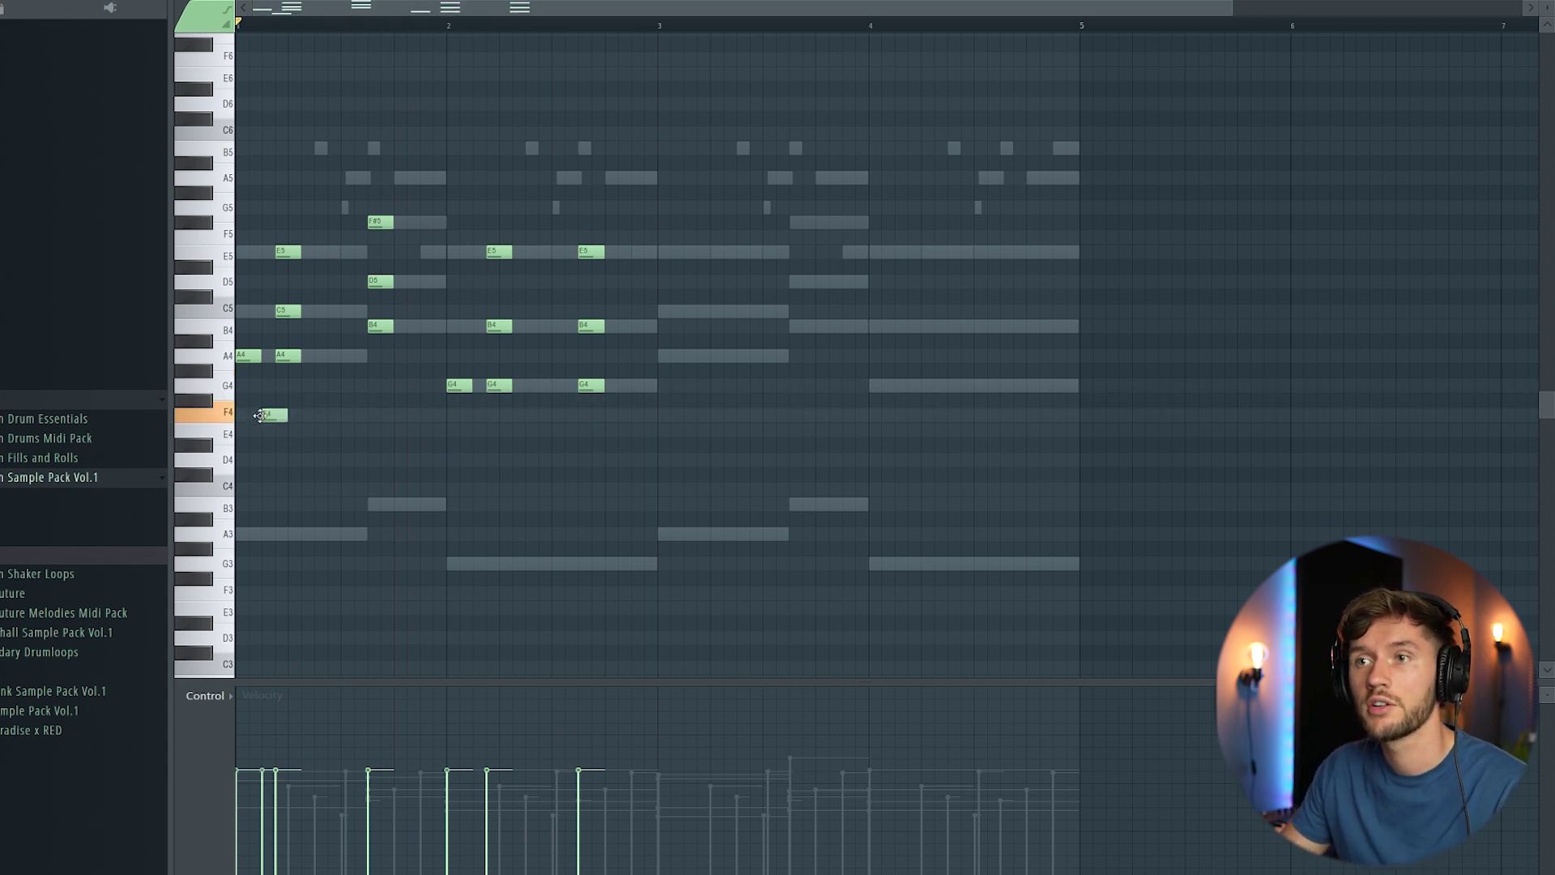
key("space")
key("space")
left_click_drag(256, 381, 256, 419)
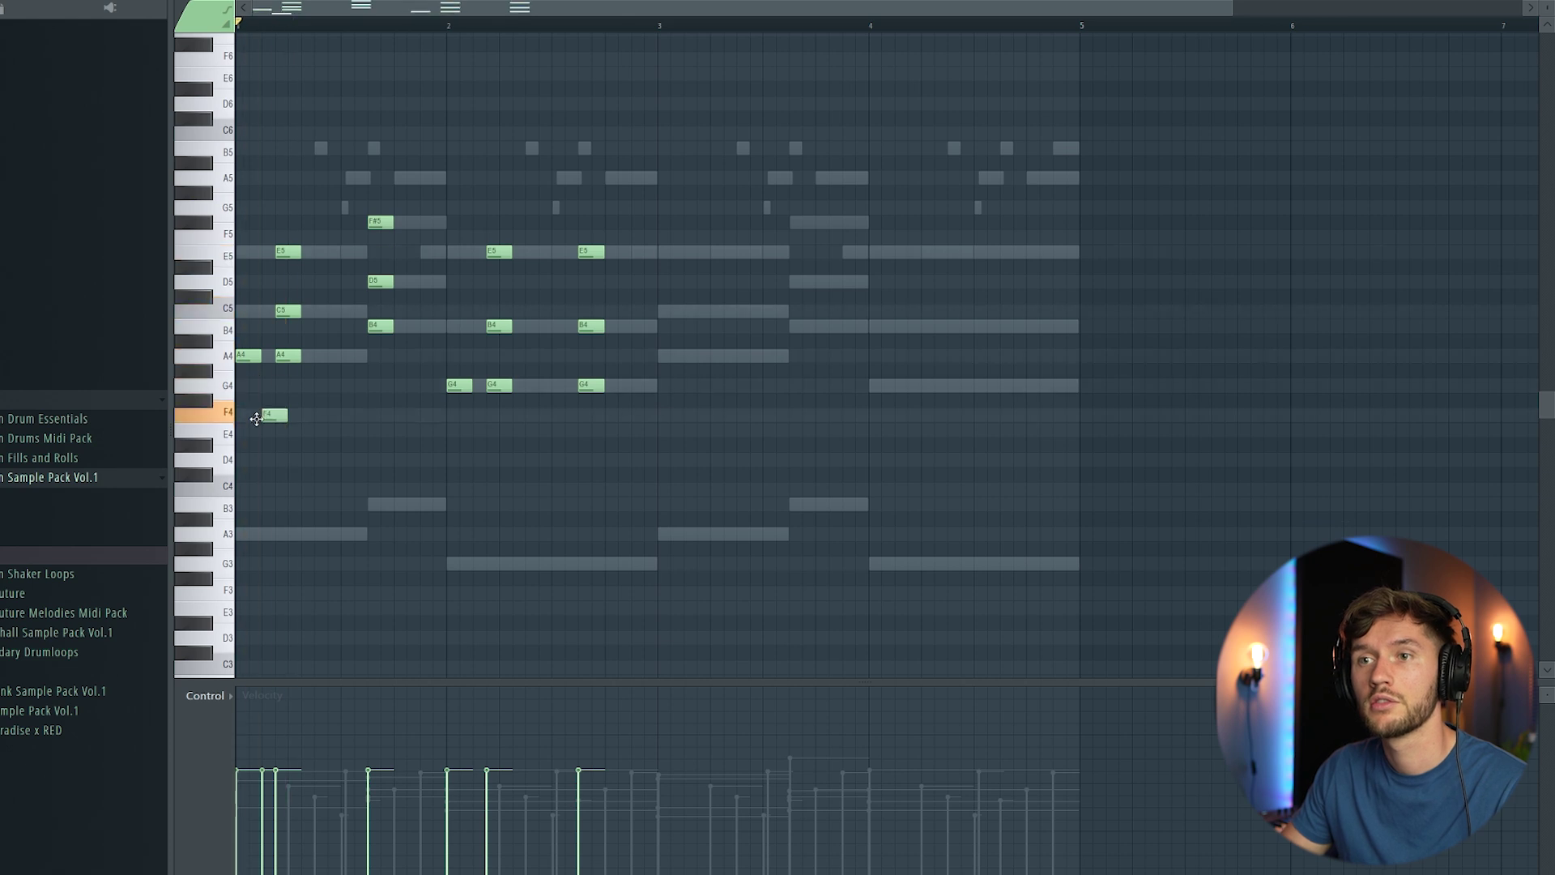
key("space")
left_click(481, 431)
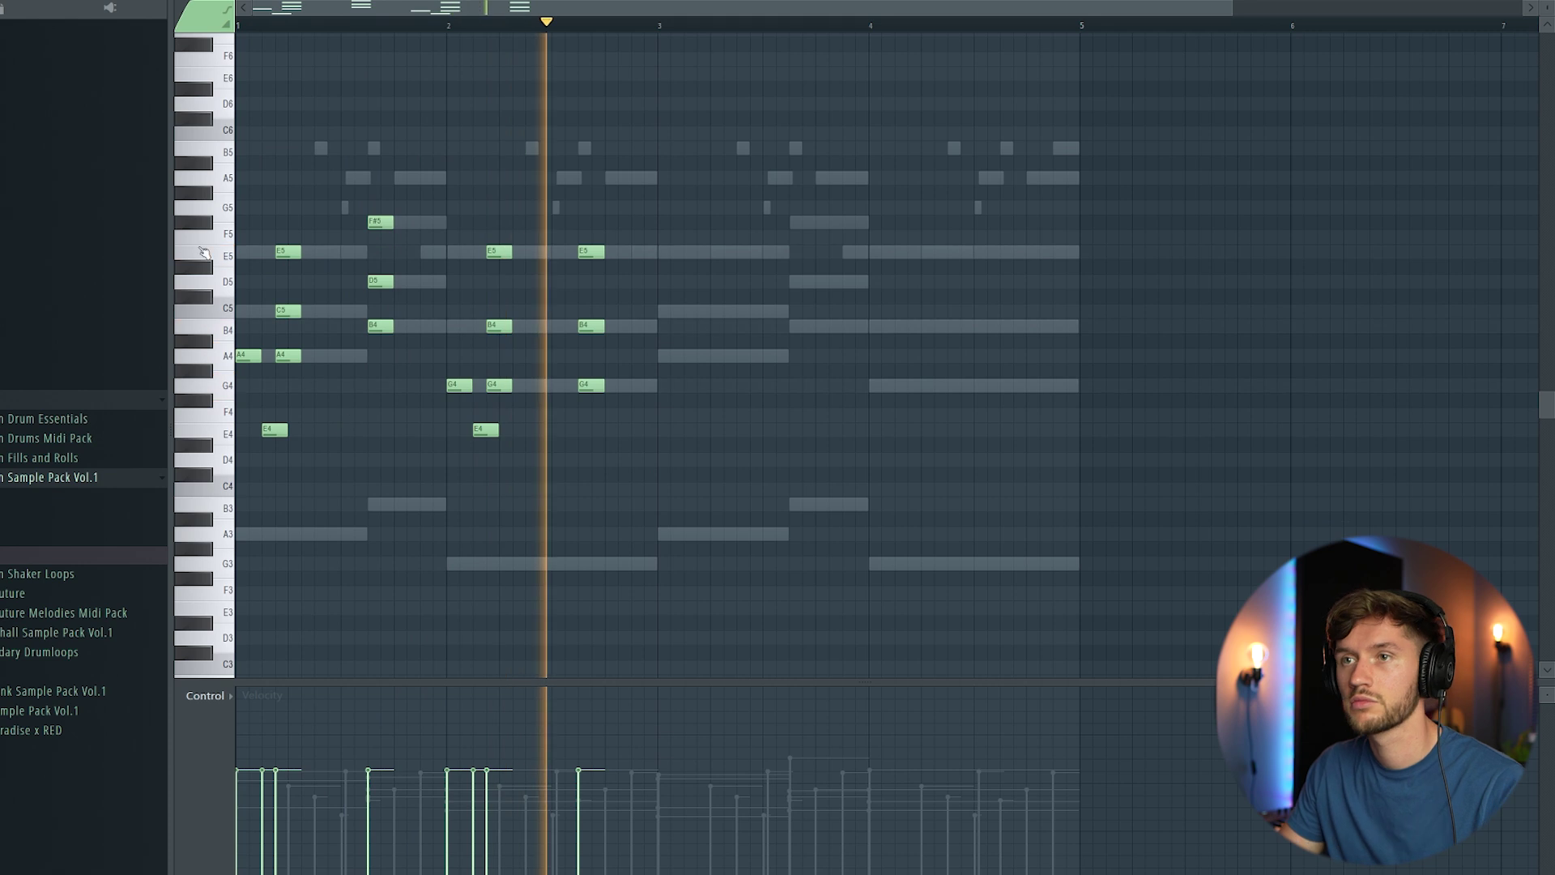
Step: Duplicate the two-bar kalimba pattern into bars 3 and 4 and play it back
key("ctrl+a")
key("space")
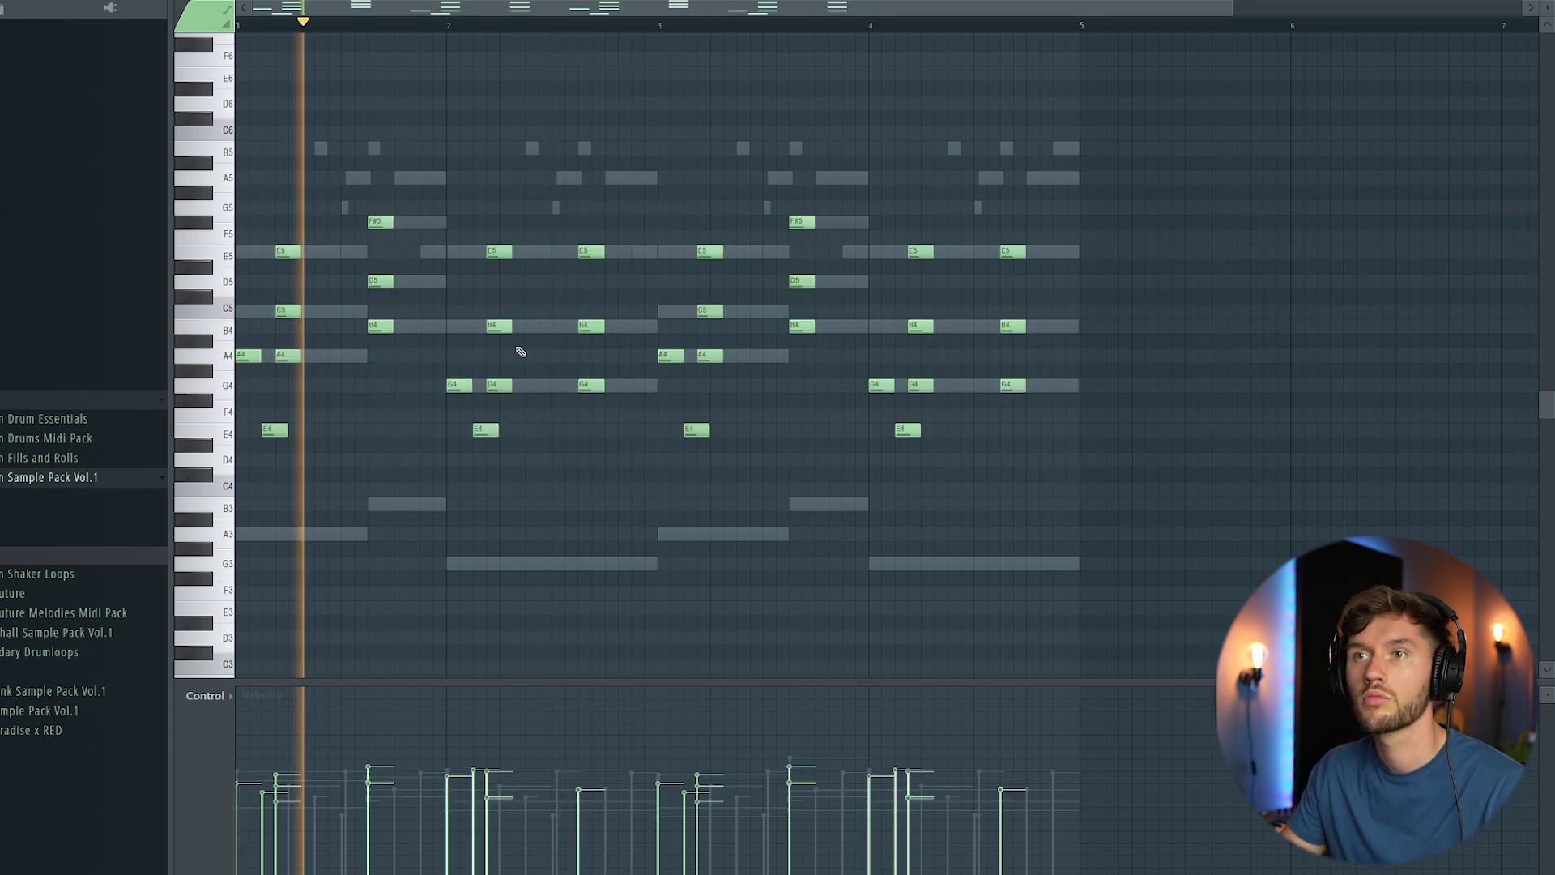
key("space")
Step: Adjust the Heat Up 3 channel's panning in the channel rack and rename the channel KALIMBA
key("F6")
key("space")
key("space")
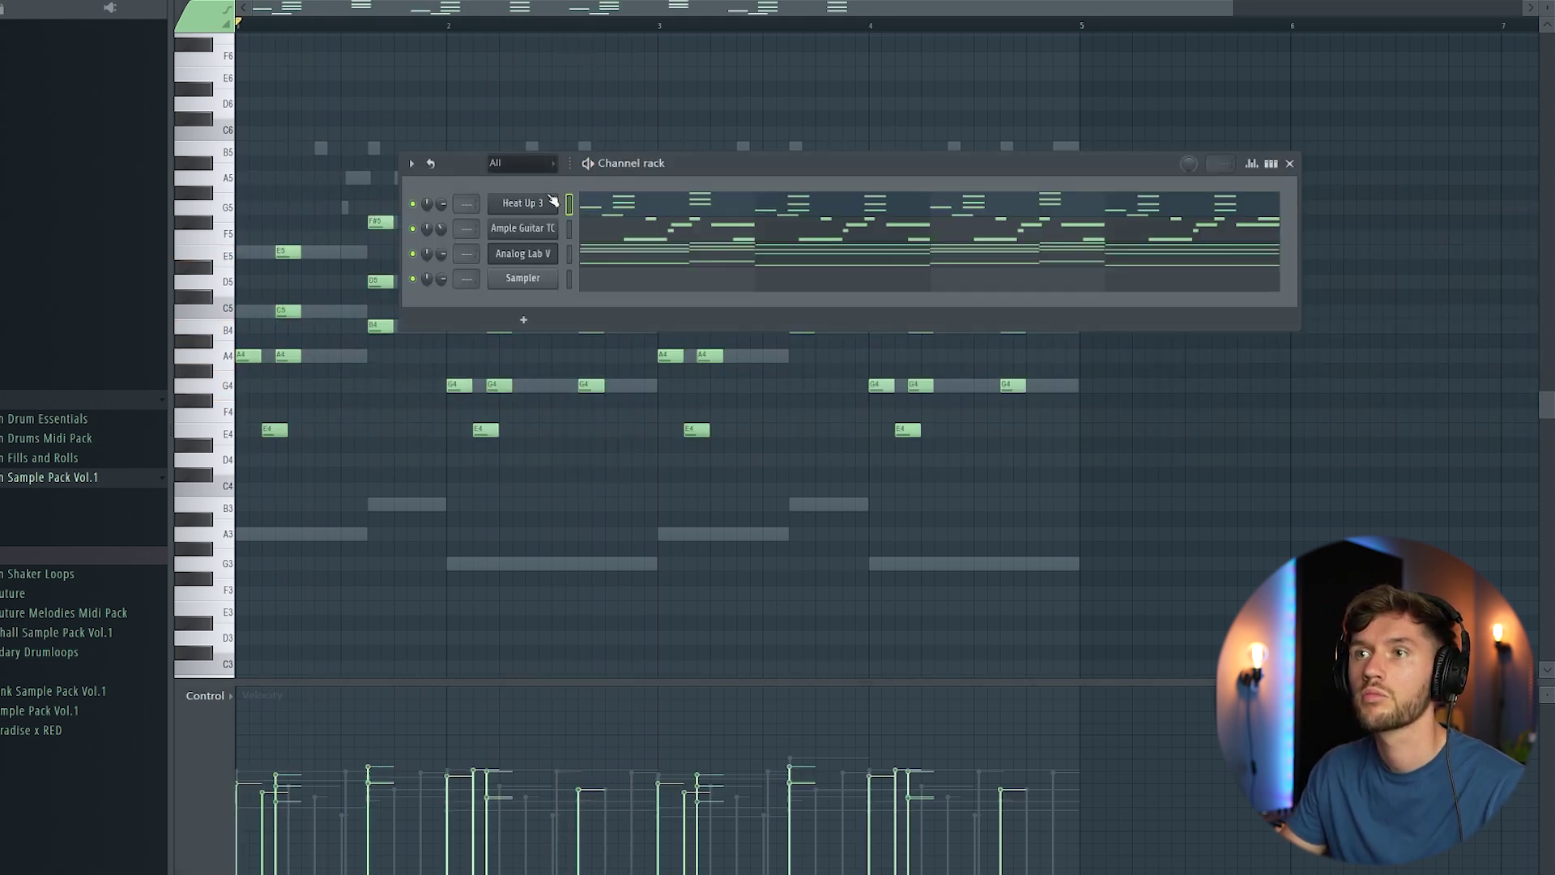
left_click(553, 201)
key("space")
mouse_move(425, 203)
left_mouse_down()
mouse_move(425, 189)
mouse_move(427, 218)
left_mouse_up()
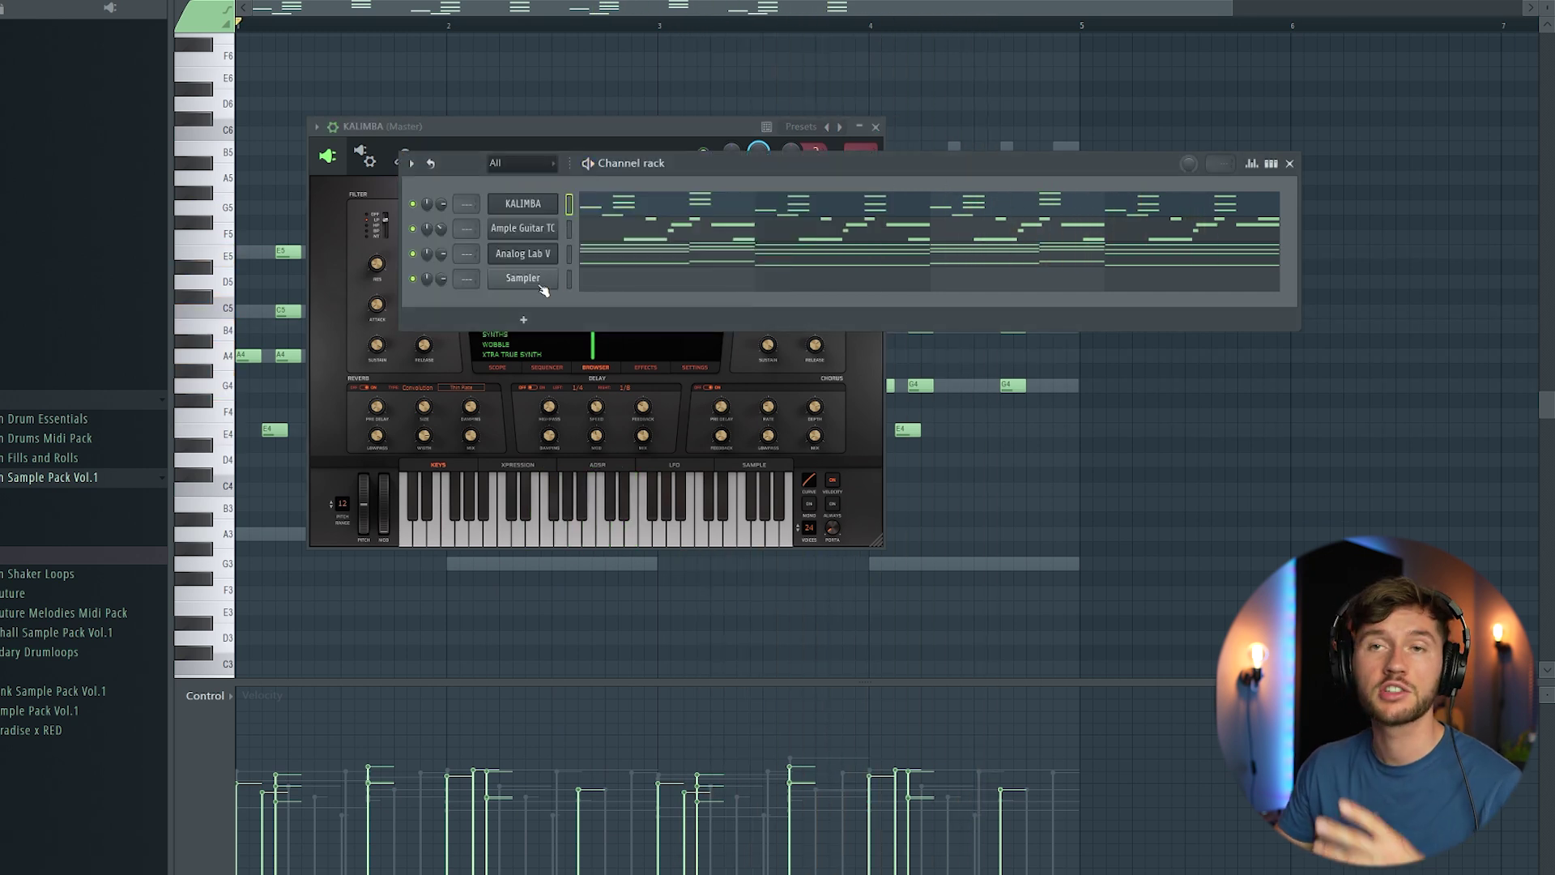
Step: Insert a second Ample Guitar TC channel into the channel rack
right_click(541, 288)
mouse_move(608, 399)
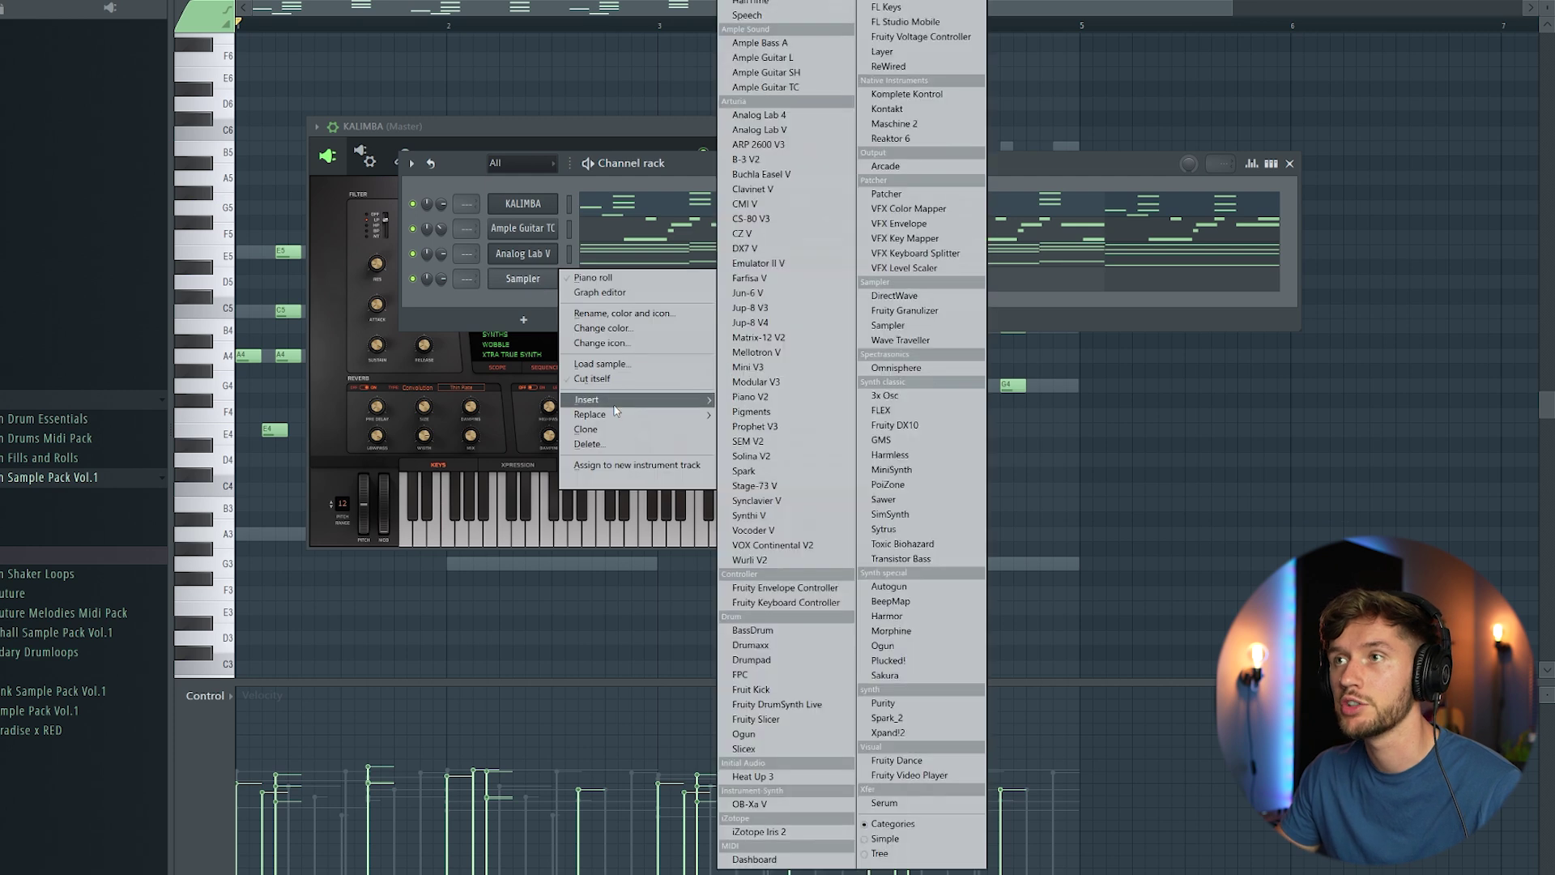
left_click(782, 90)
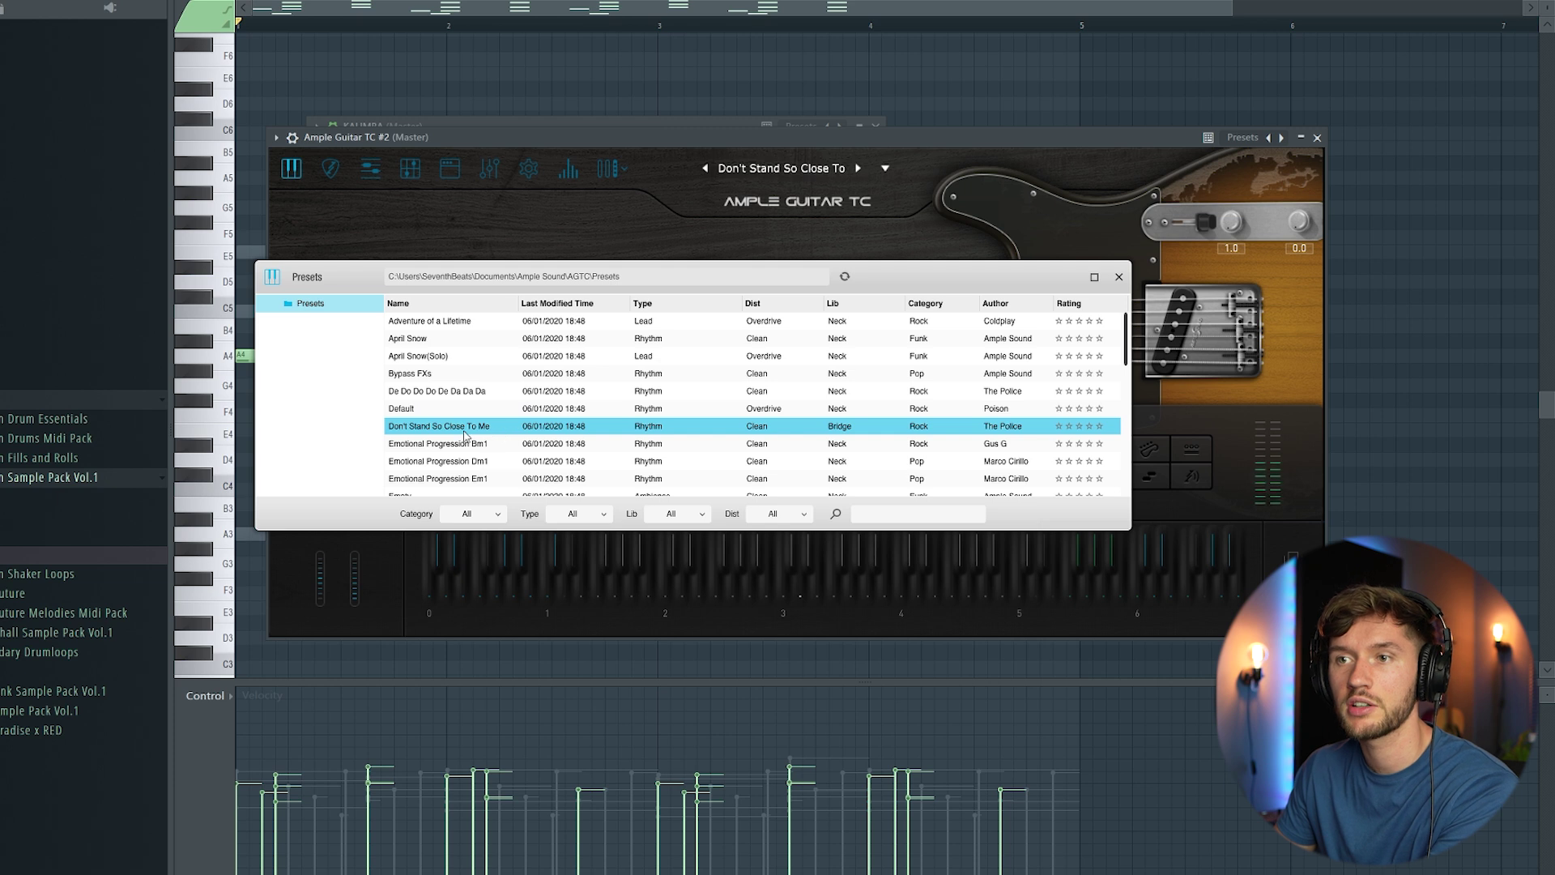
Step: Keep the Don't Stand So Close To Me preset for the second Ample Guitar TC and open that channel's piano roll
left_click(1119, 277)
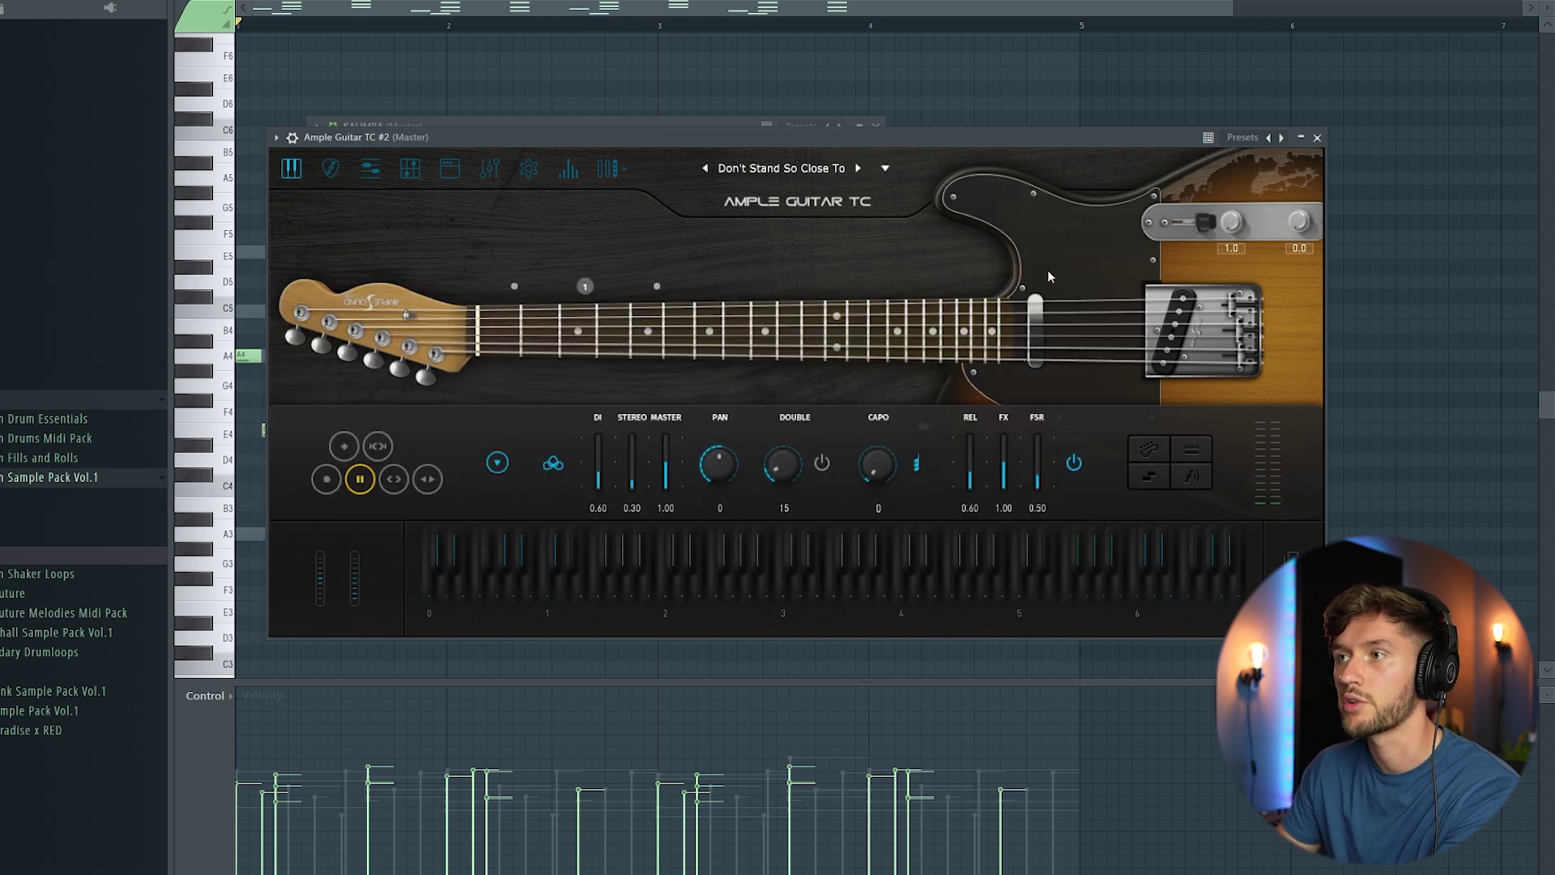
left_click(1317, 138)
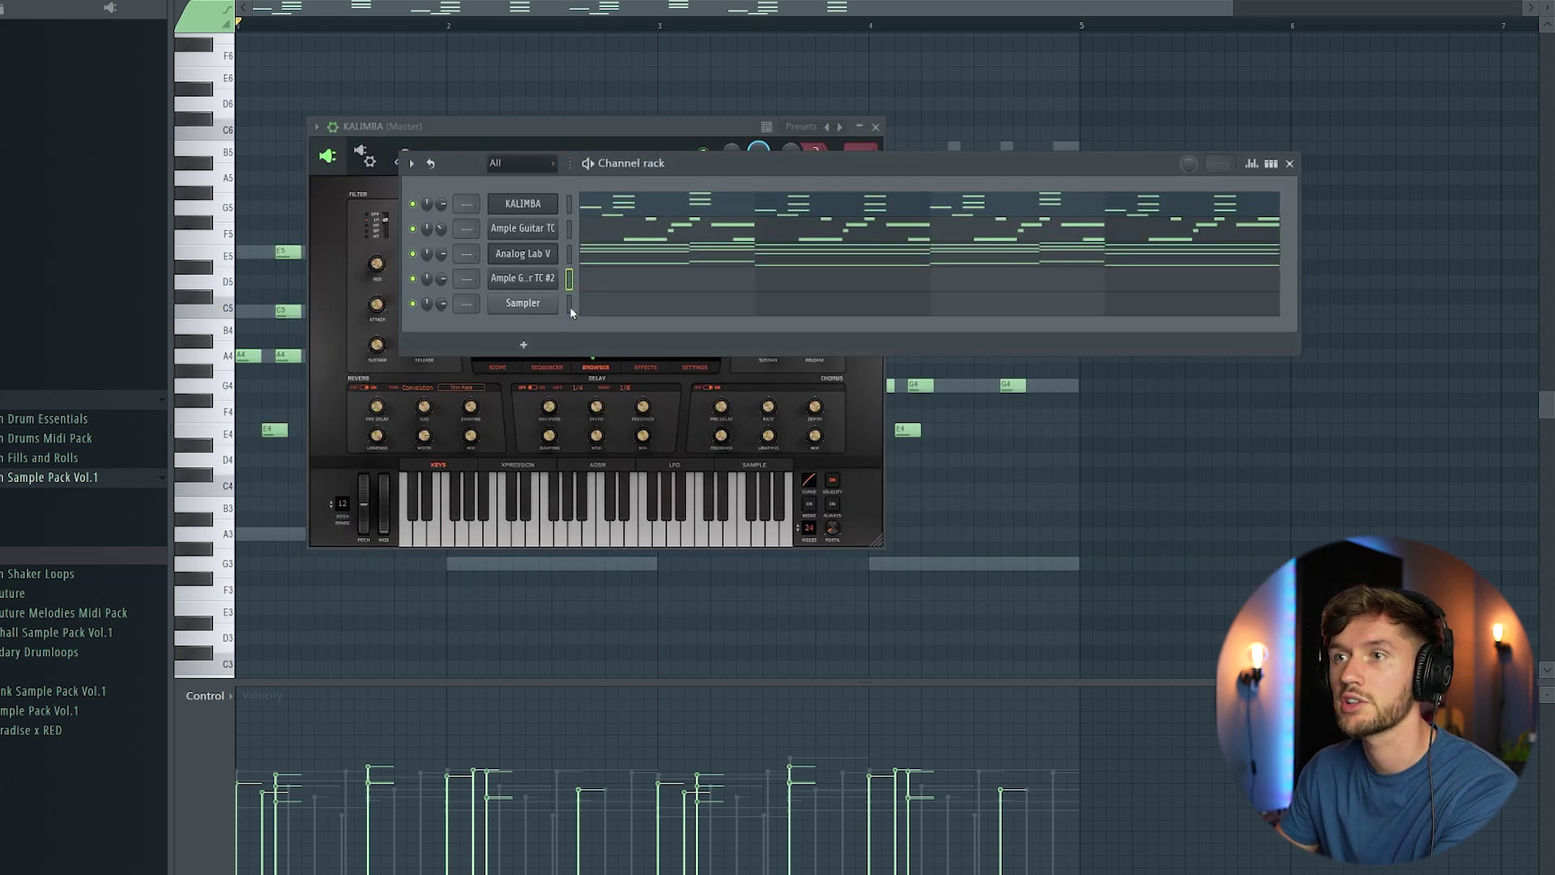
left_click(628, 287)
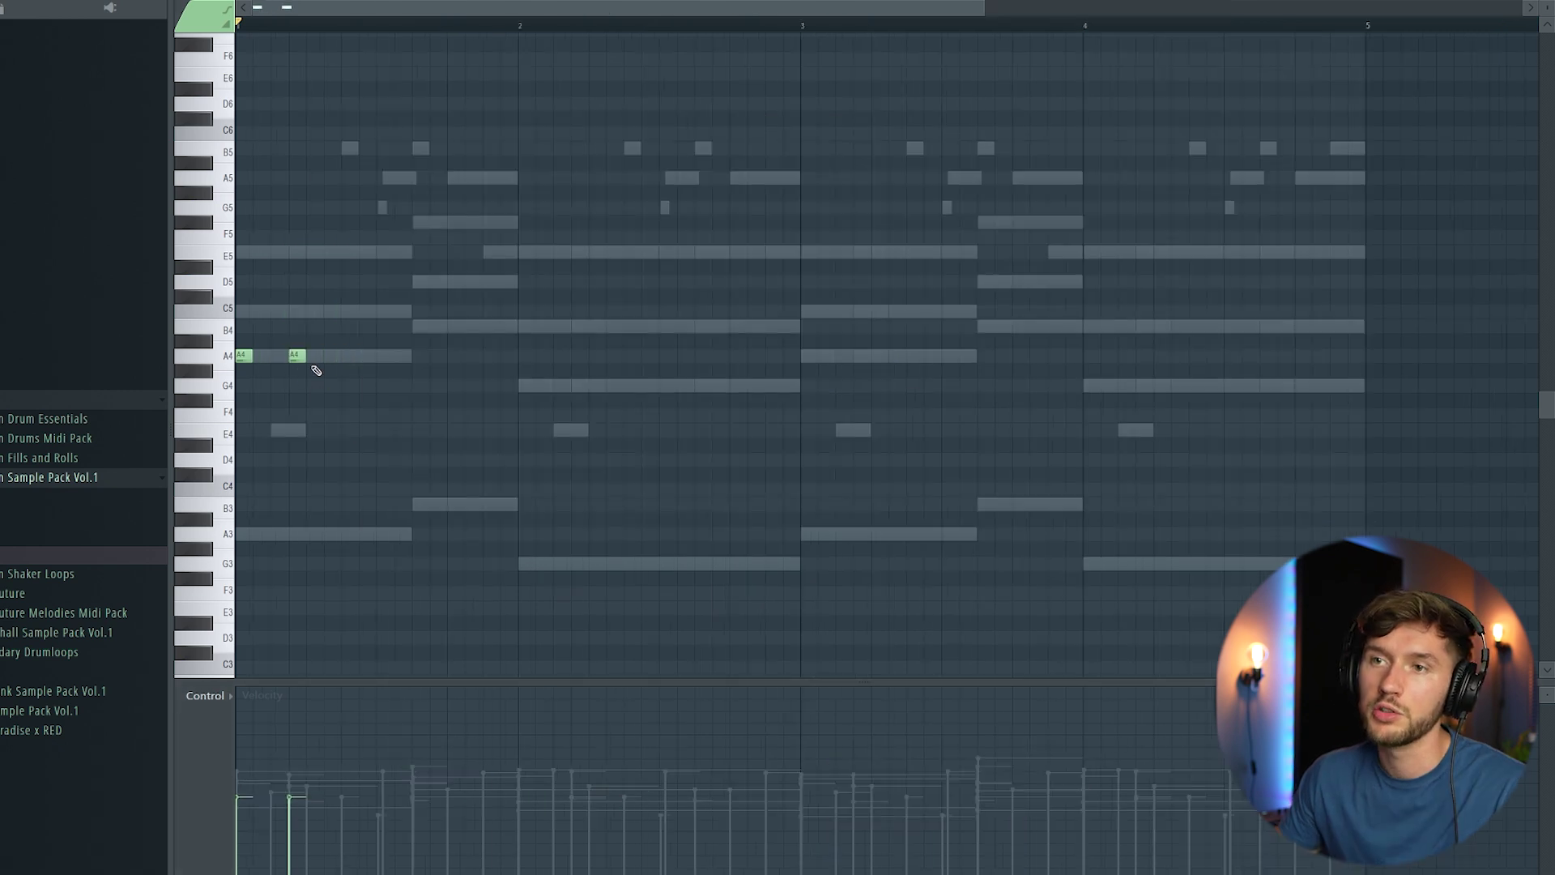
Step: Compose a one-bar guitar riff of short A4 notes ending on G4 and B4, and play it back
key("space")
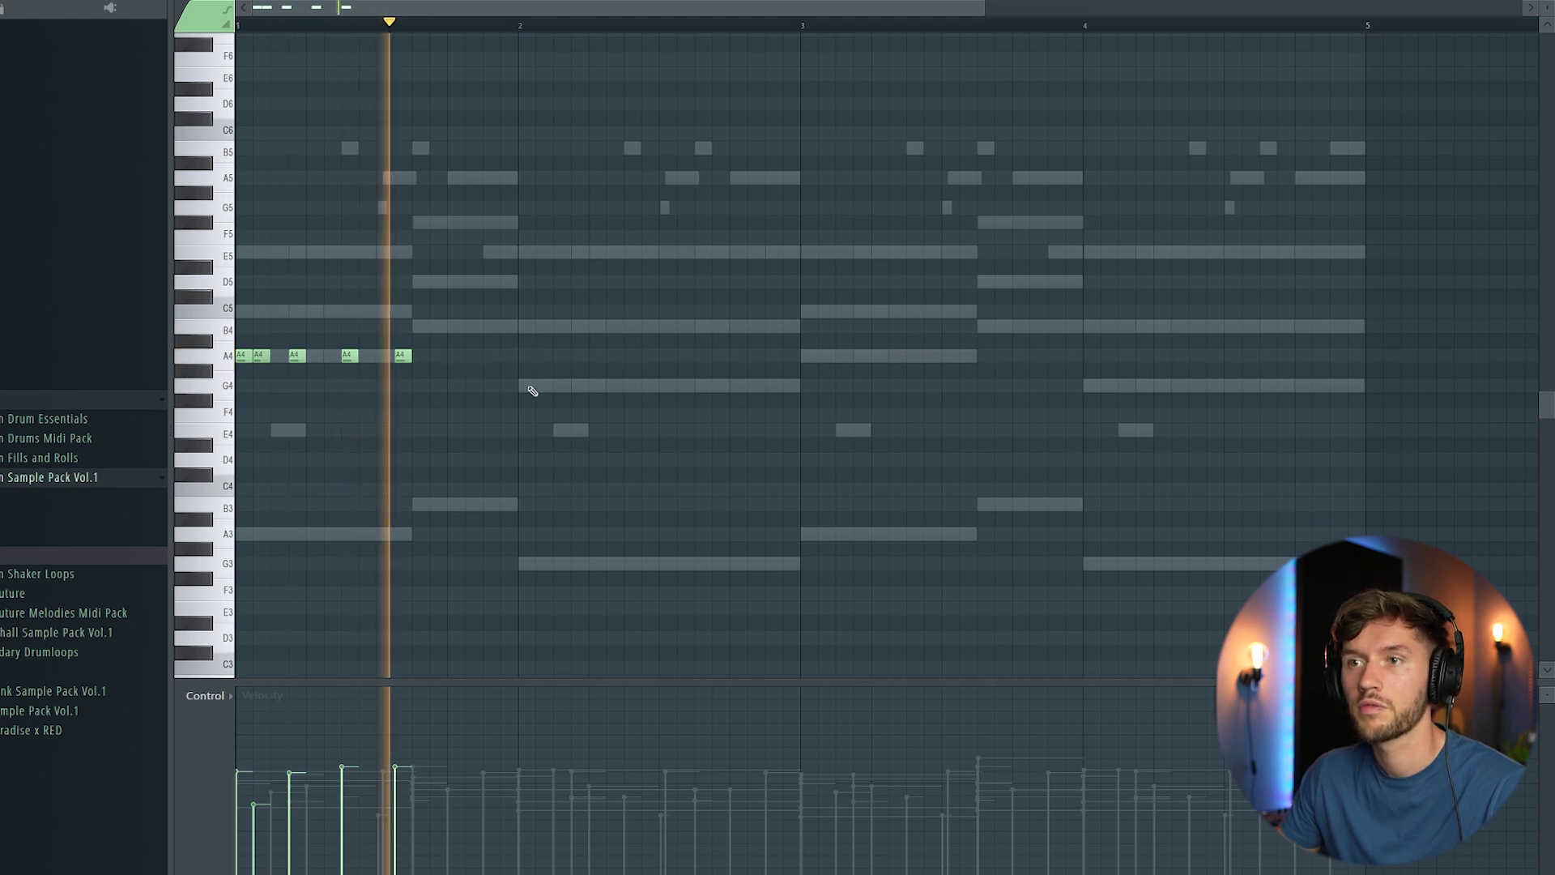
left_click(453, 326)
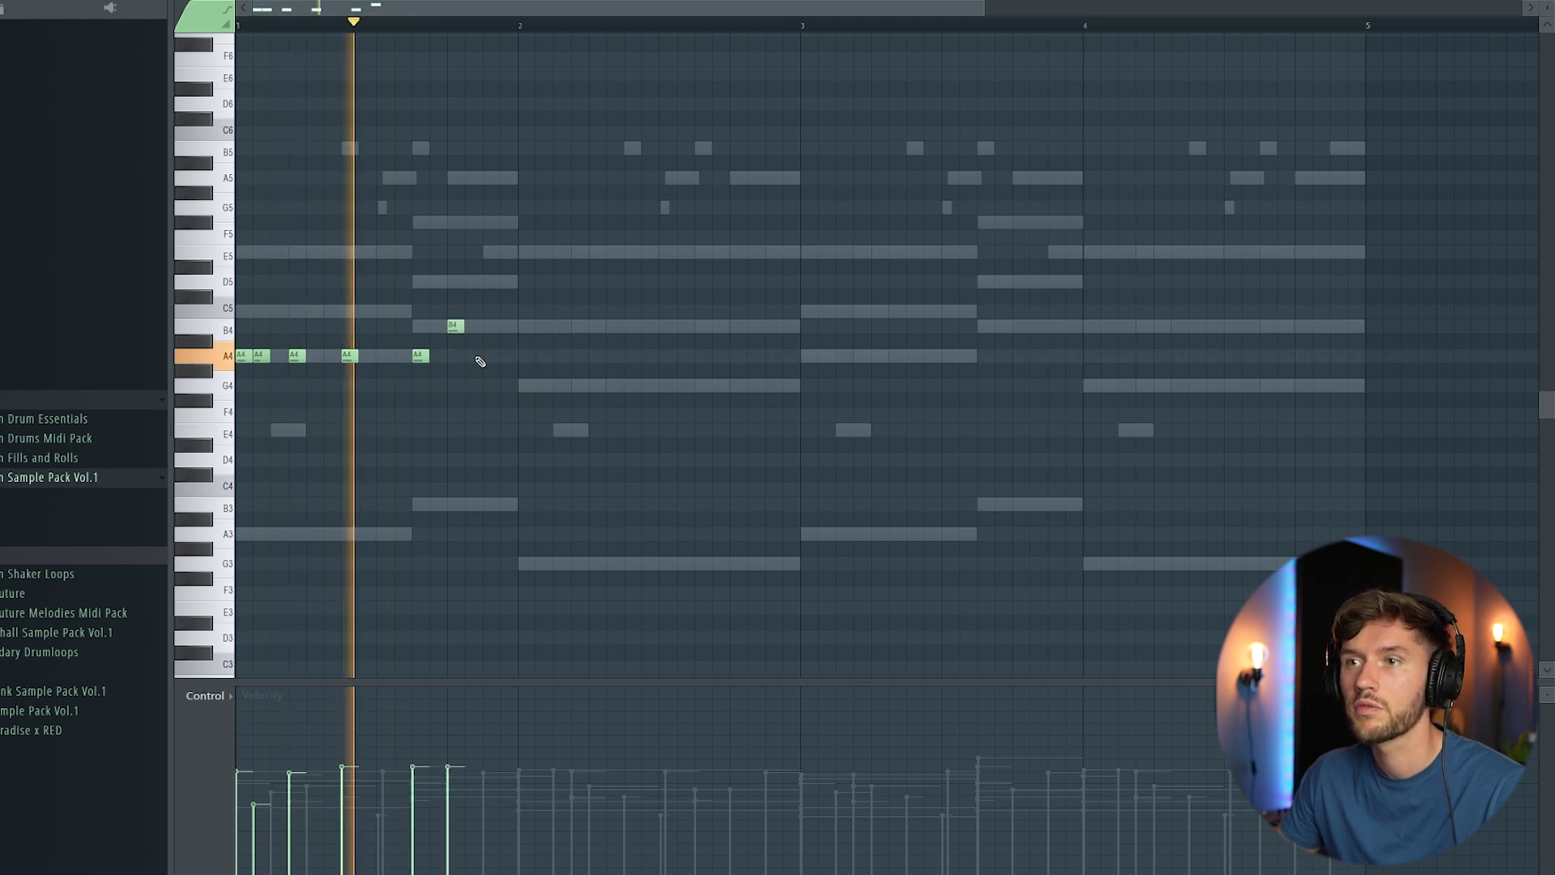
key("space")
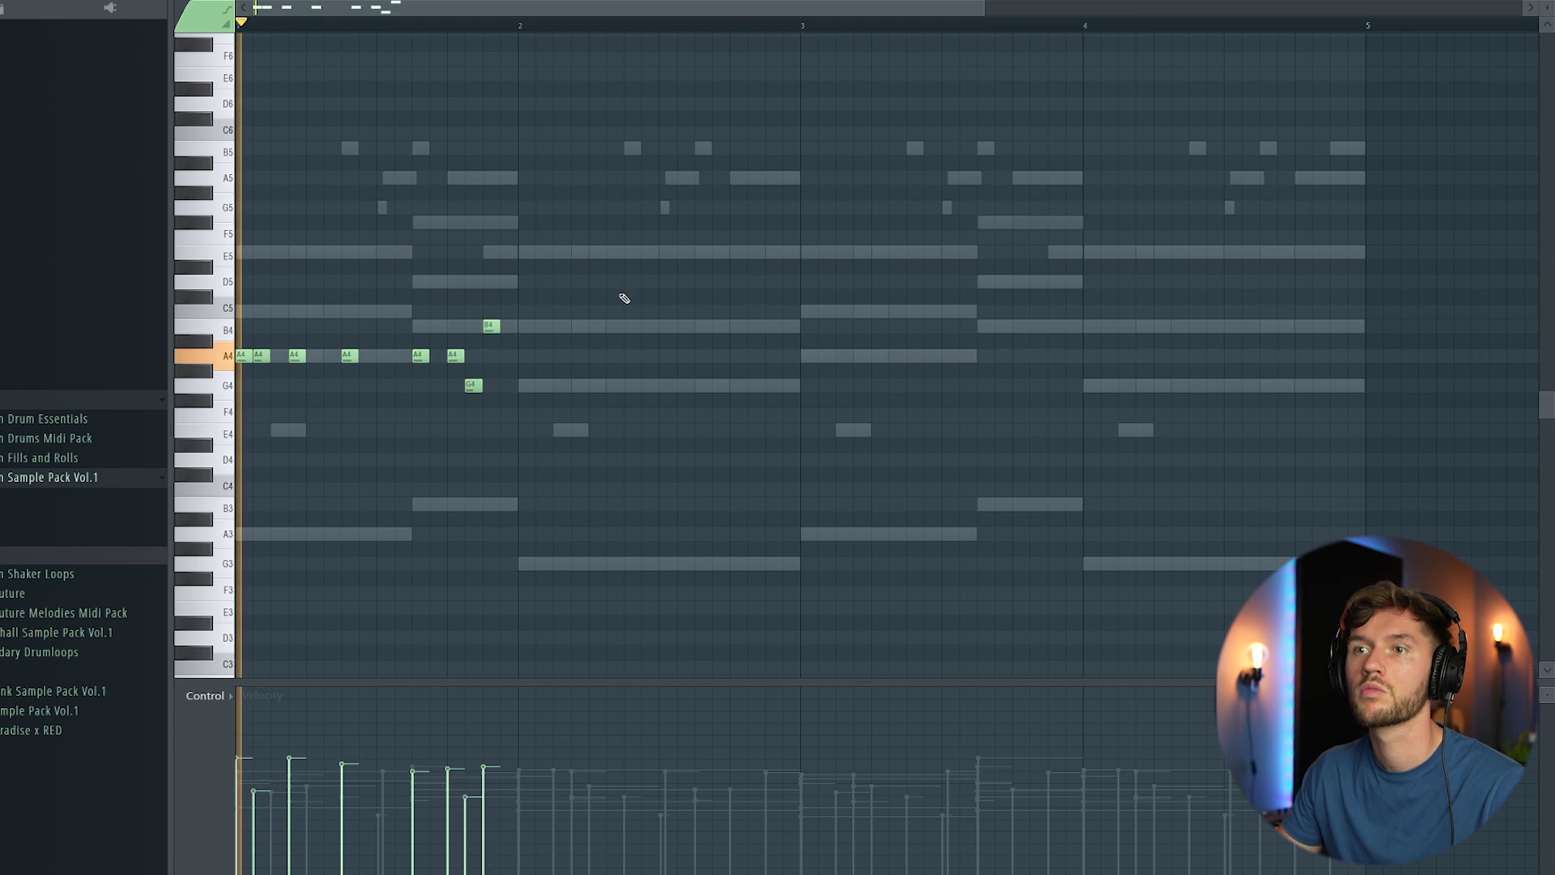
left_click_drag(219, 247, 220, 392)
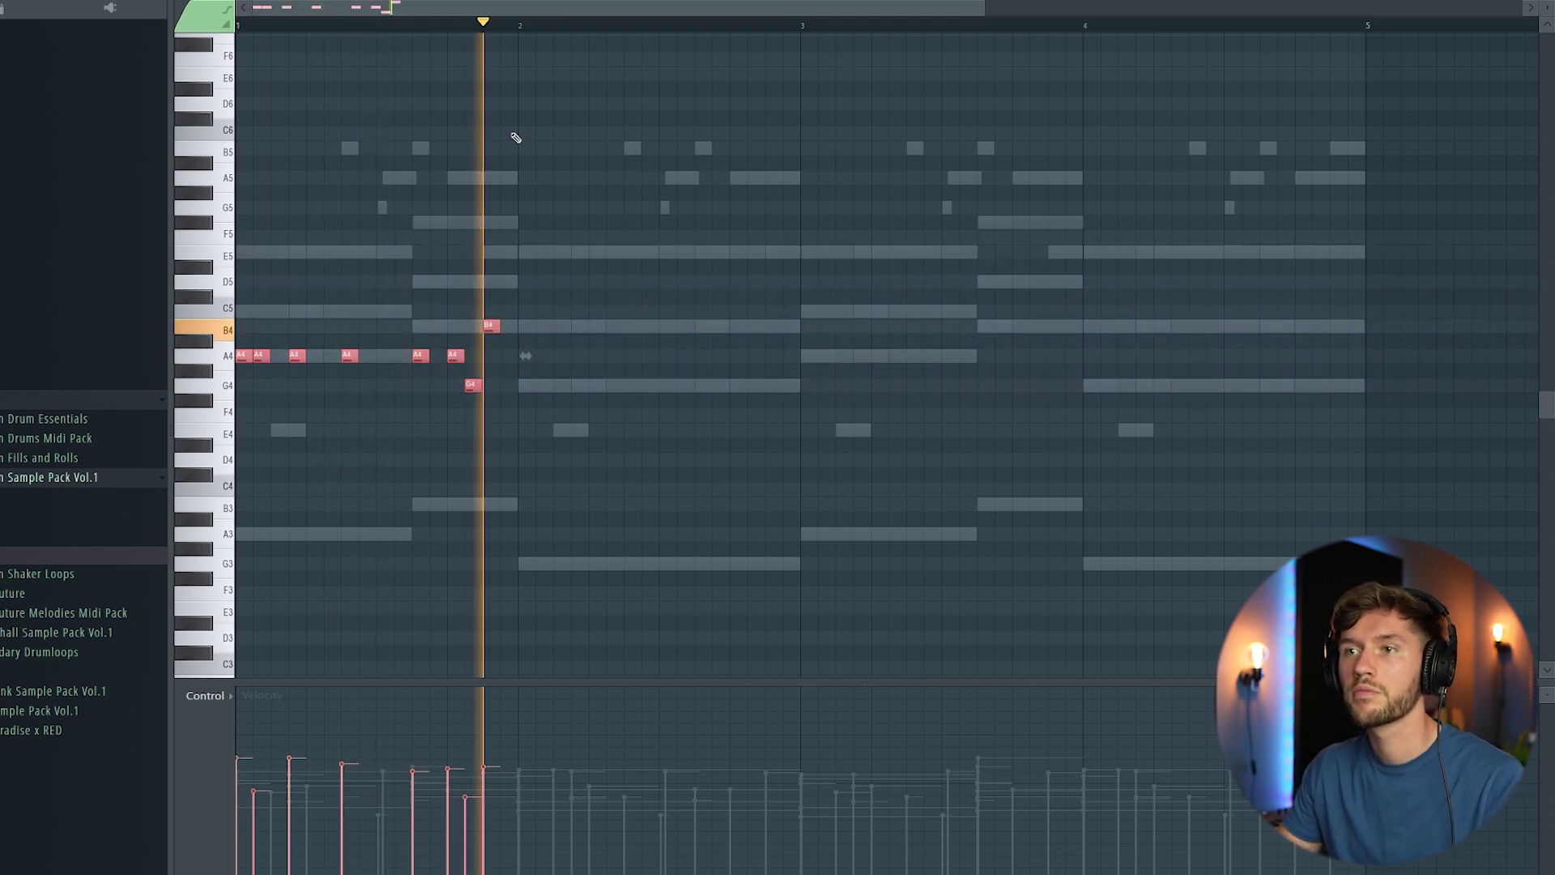
left_click_drag(438, 11, 586, 24)
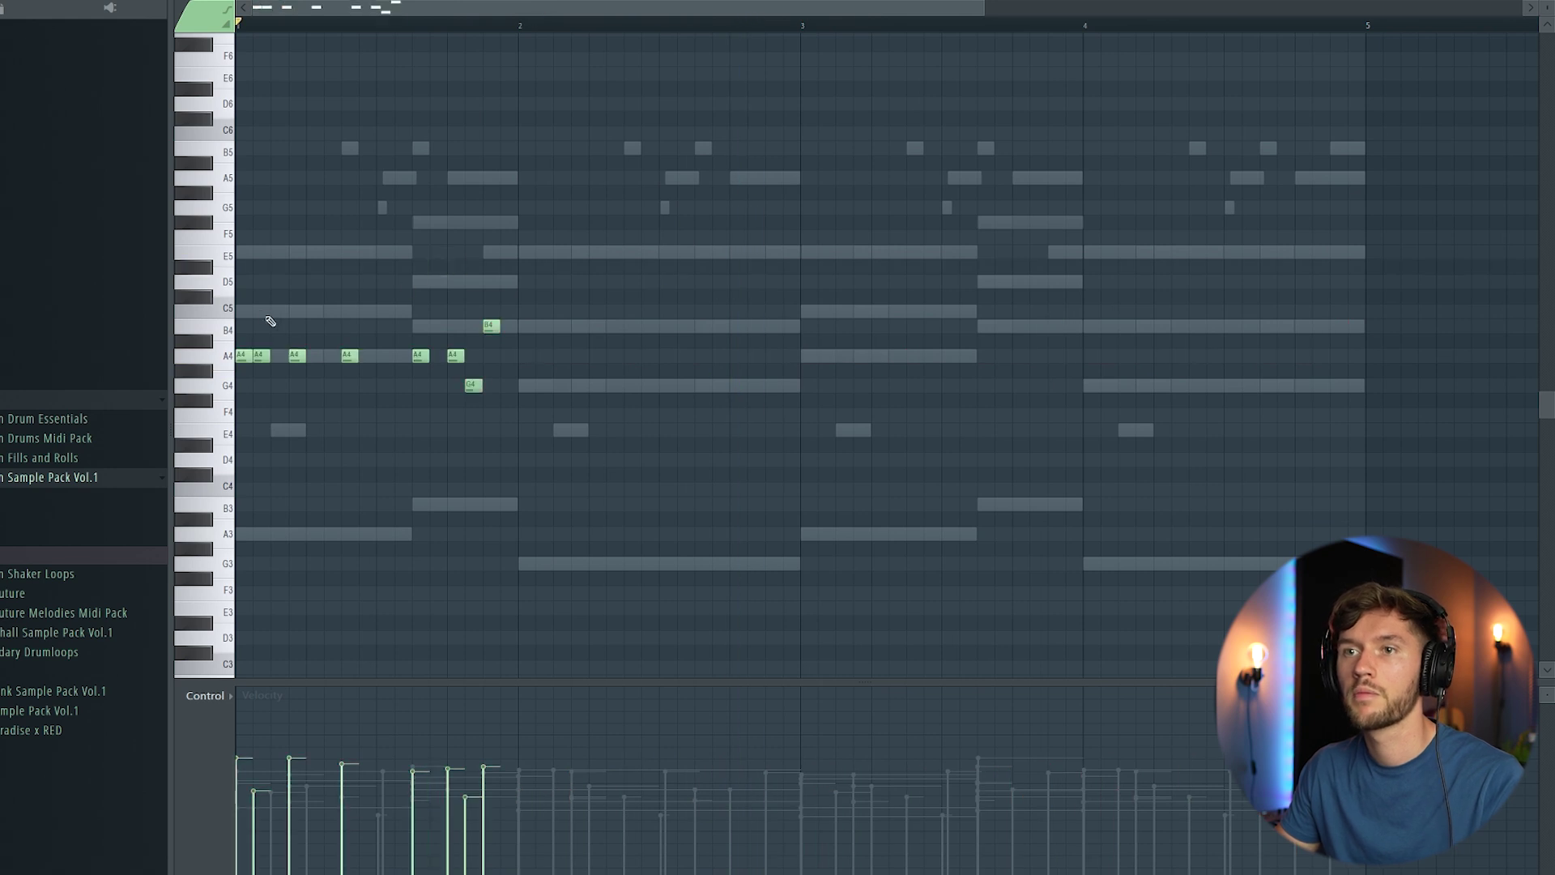
key("space")
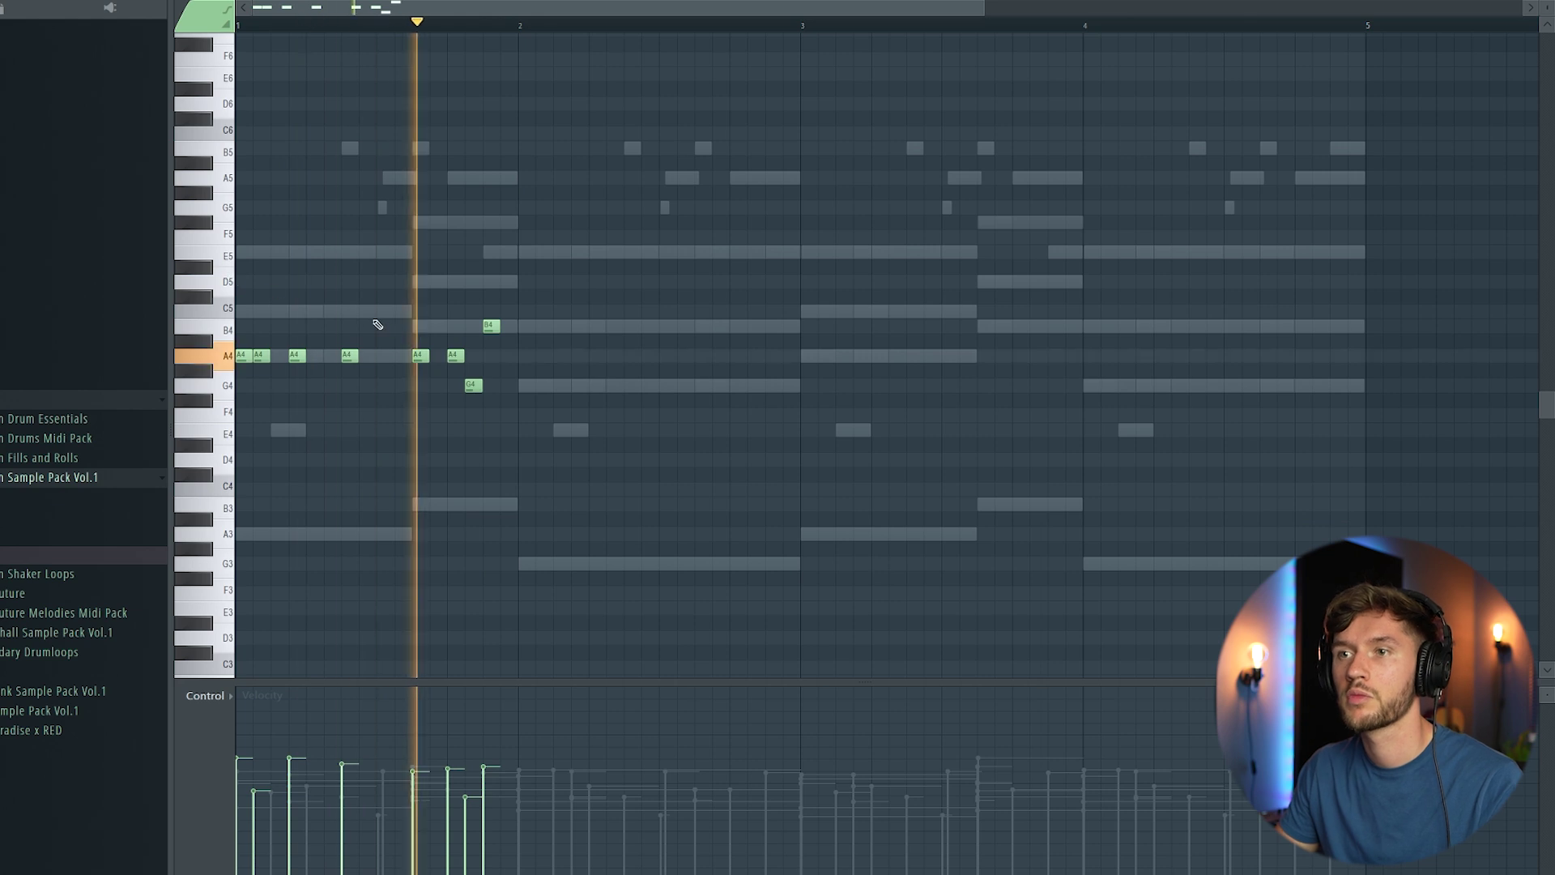
Step: Duplicate the one-bar guitar riff across bars 2 to 4
key("ctrl+a")
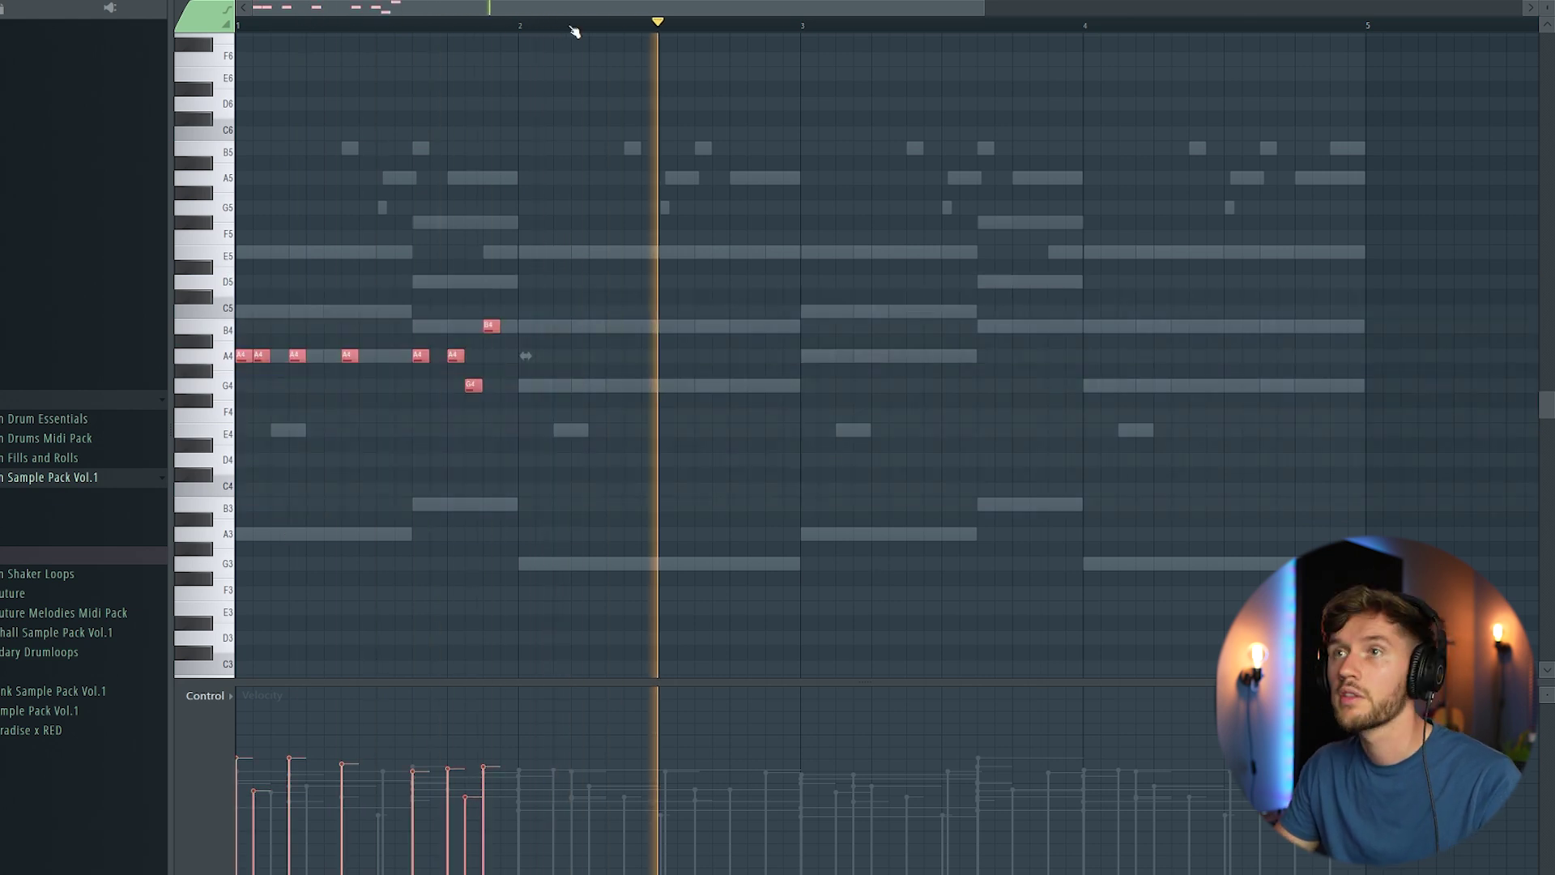
key("ctrl+b")
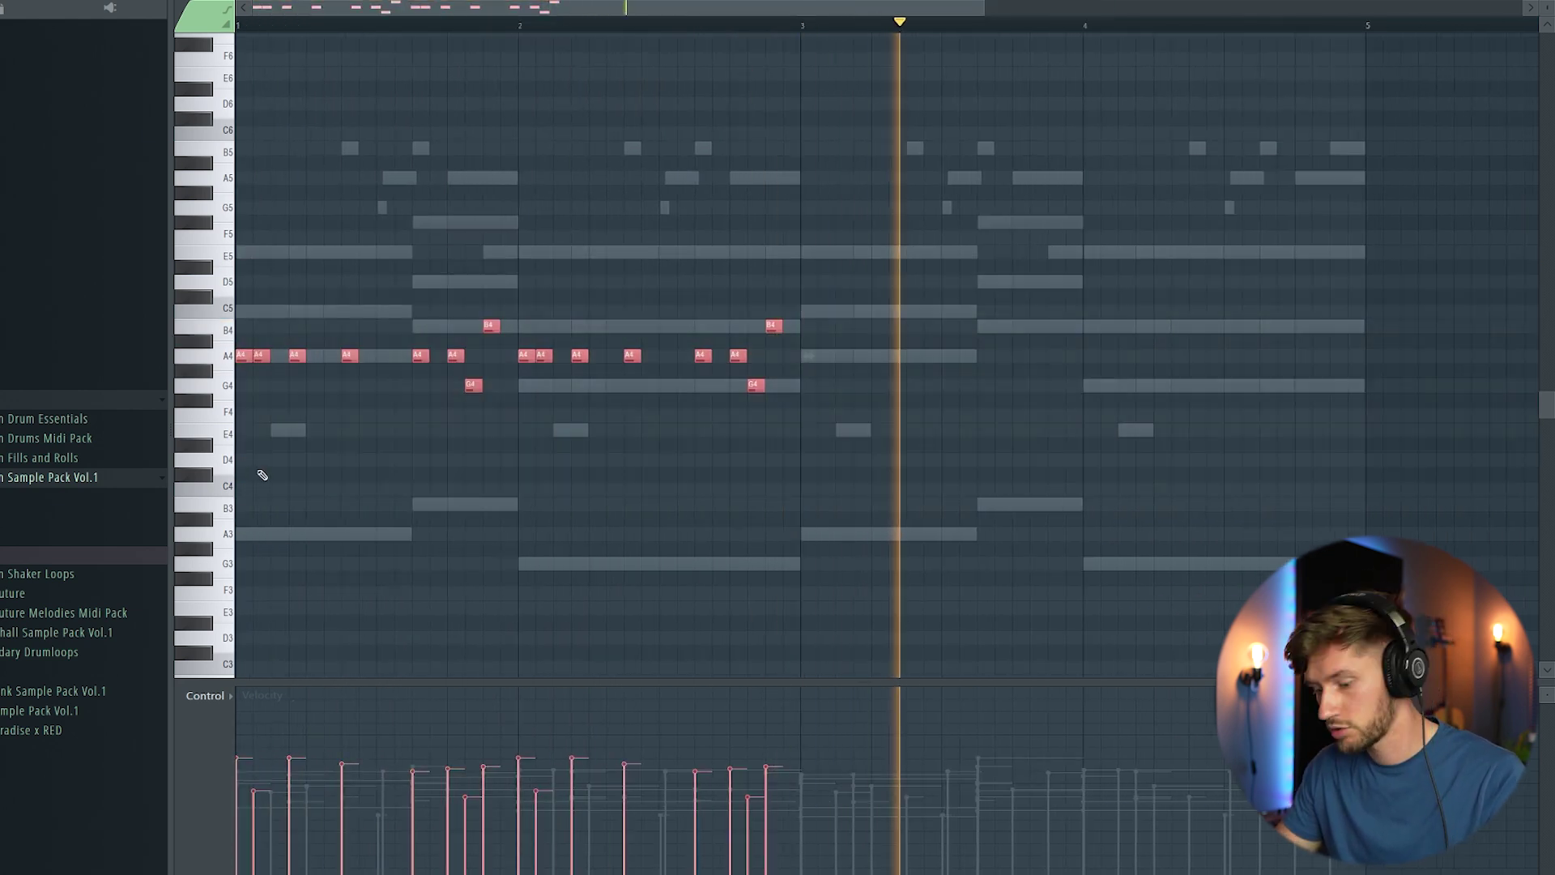
mouse_move(642, 23)
left_mouse_down()
mouse_move(930, 39)
mouse_move(632, 33)
left_mouse_up()
key("ctrl+b")
Step: Browse the Afro Future and African Sample Pack Vol.1 folders and load SB_Snare_(Ship), SB - RIMSHOT (4) and SB - NATURAL SHAKER (5) into the channel rack
key("F6")
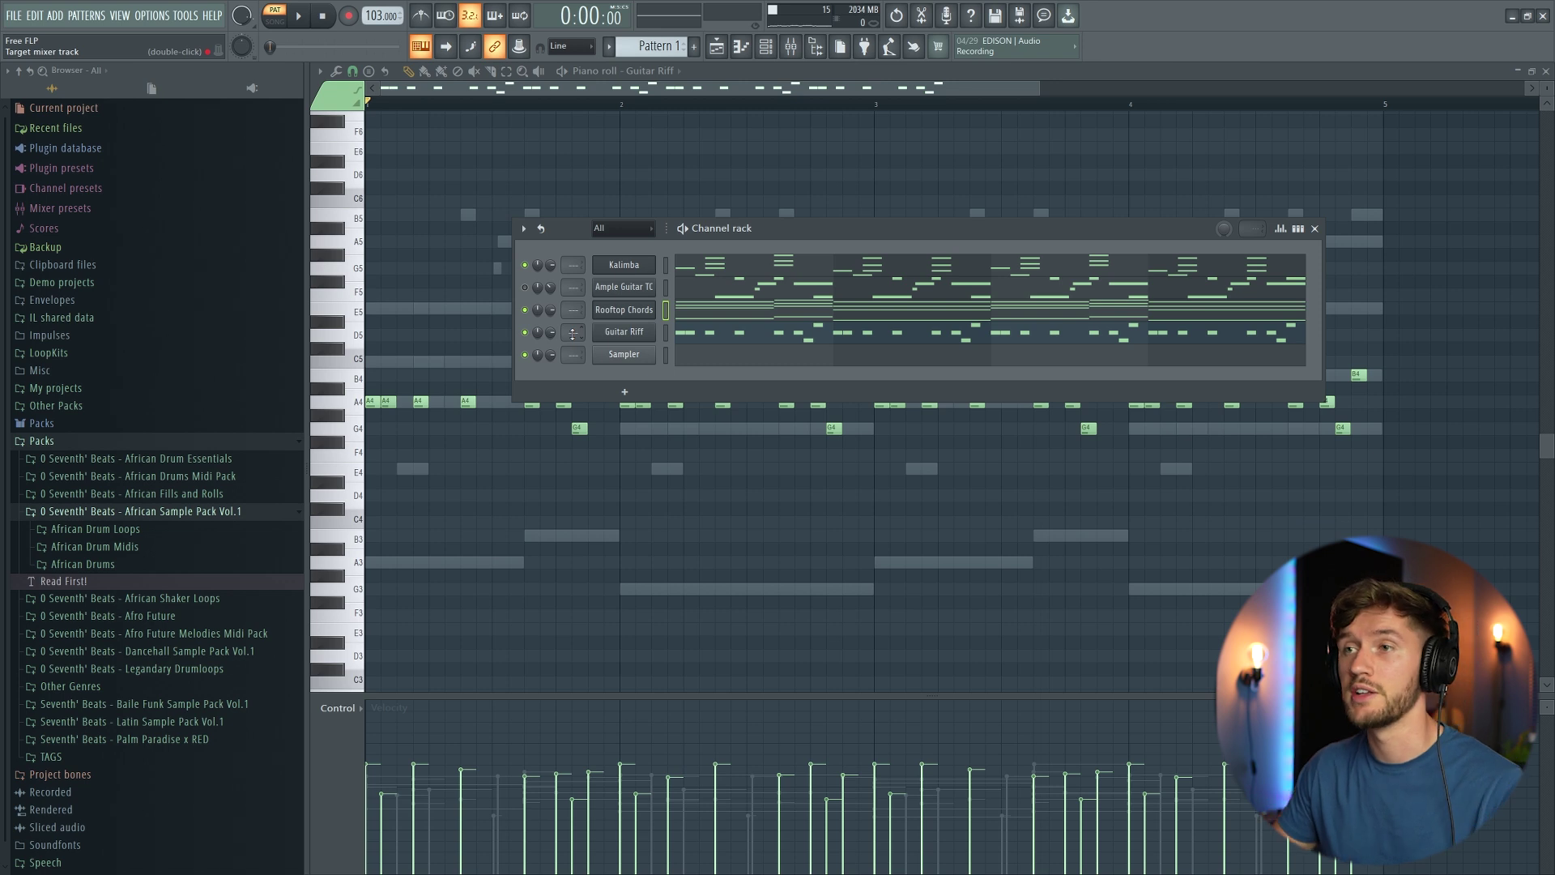
left_click(180, 616)
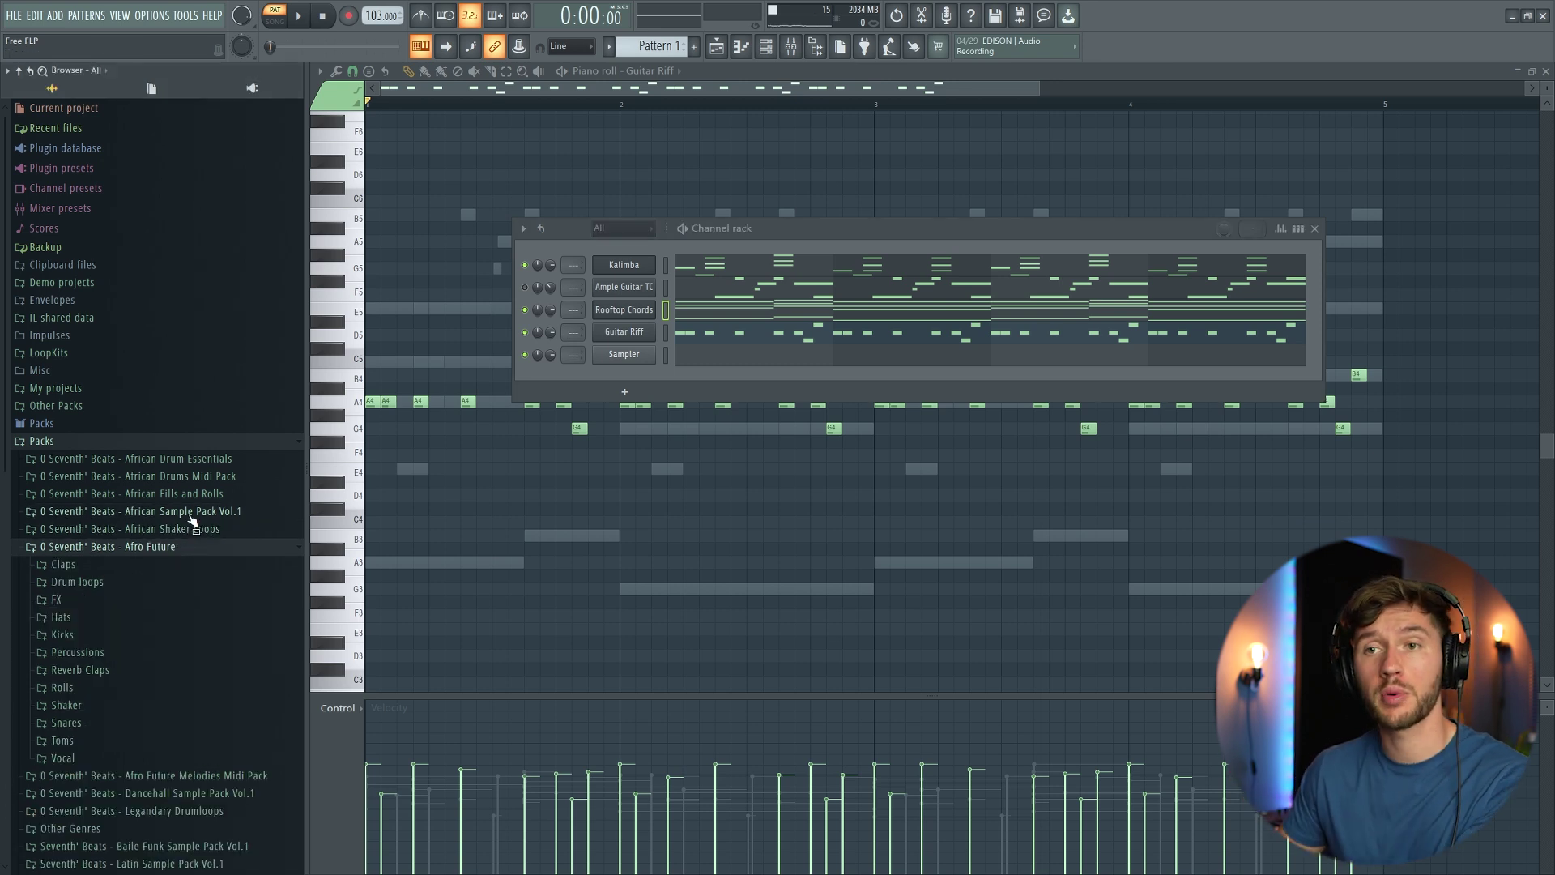
left_click(194, 514)
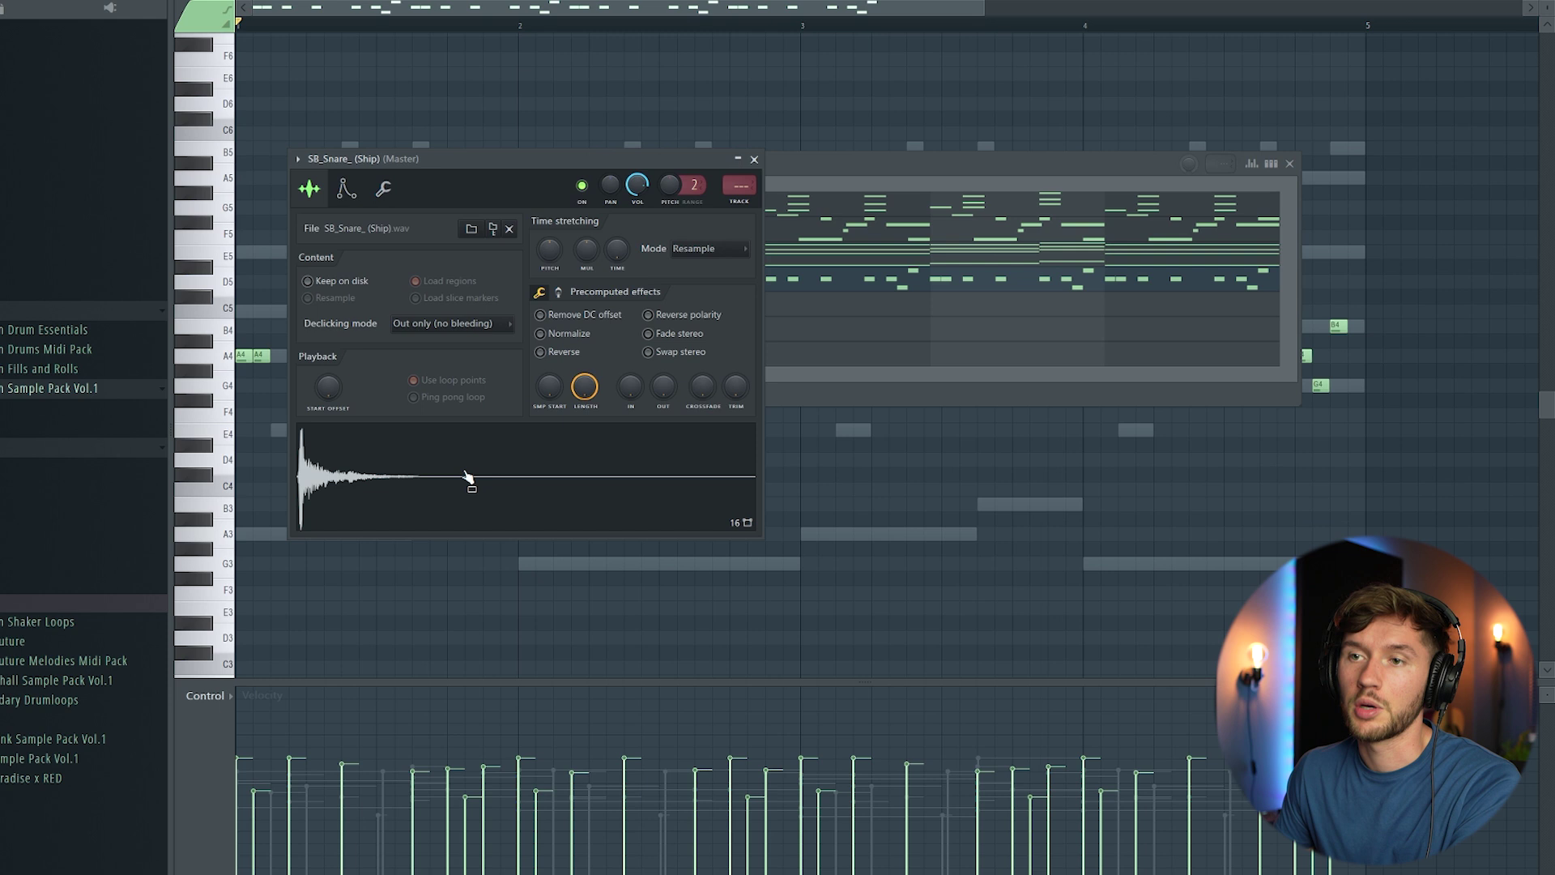
Step: Review the sampler settings and waveforms of the snare, rimshot and natural shaker channels
left_click(863, 184)
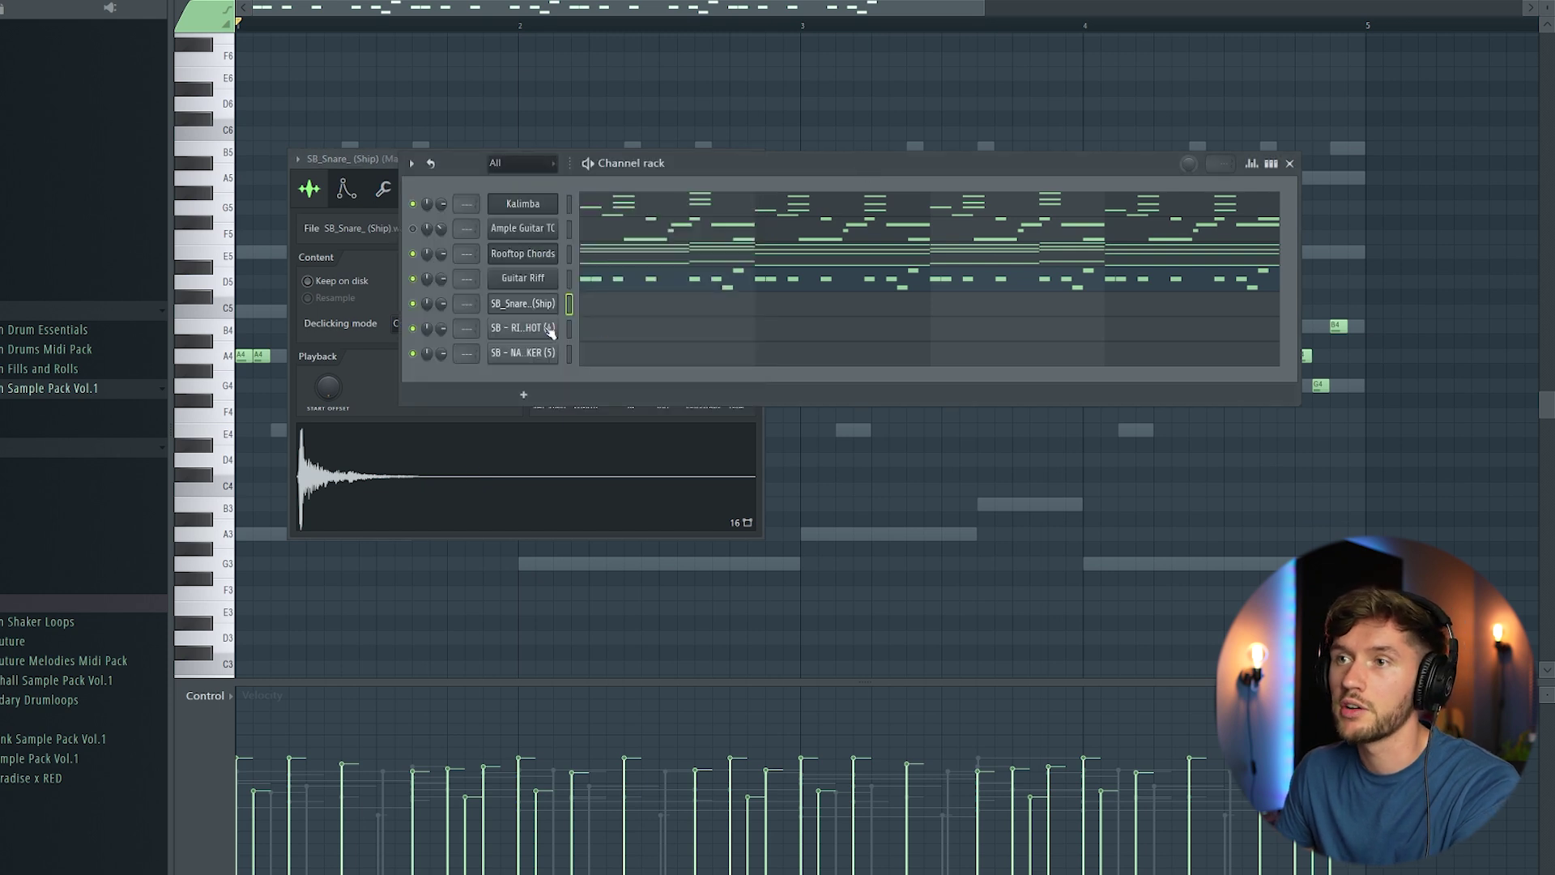
left_click(530, 334)
left_click(847, 159)
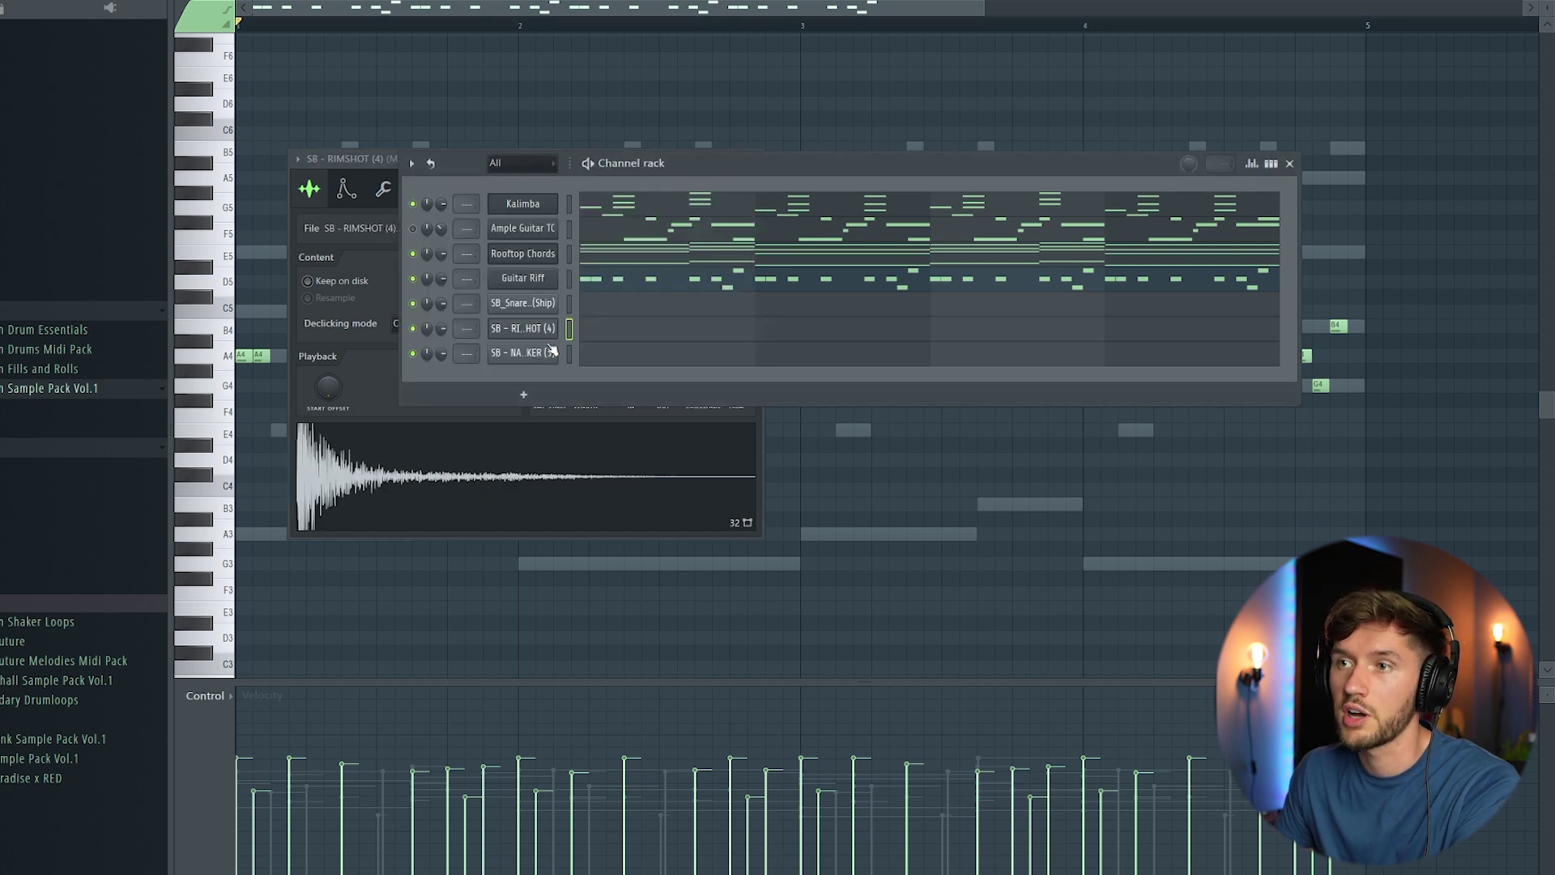
left_click(541, 359)
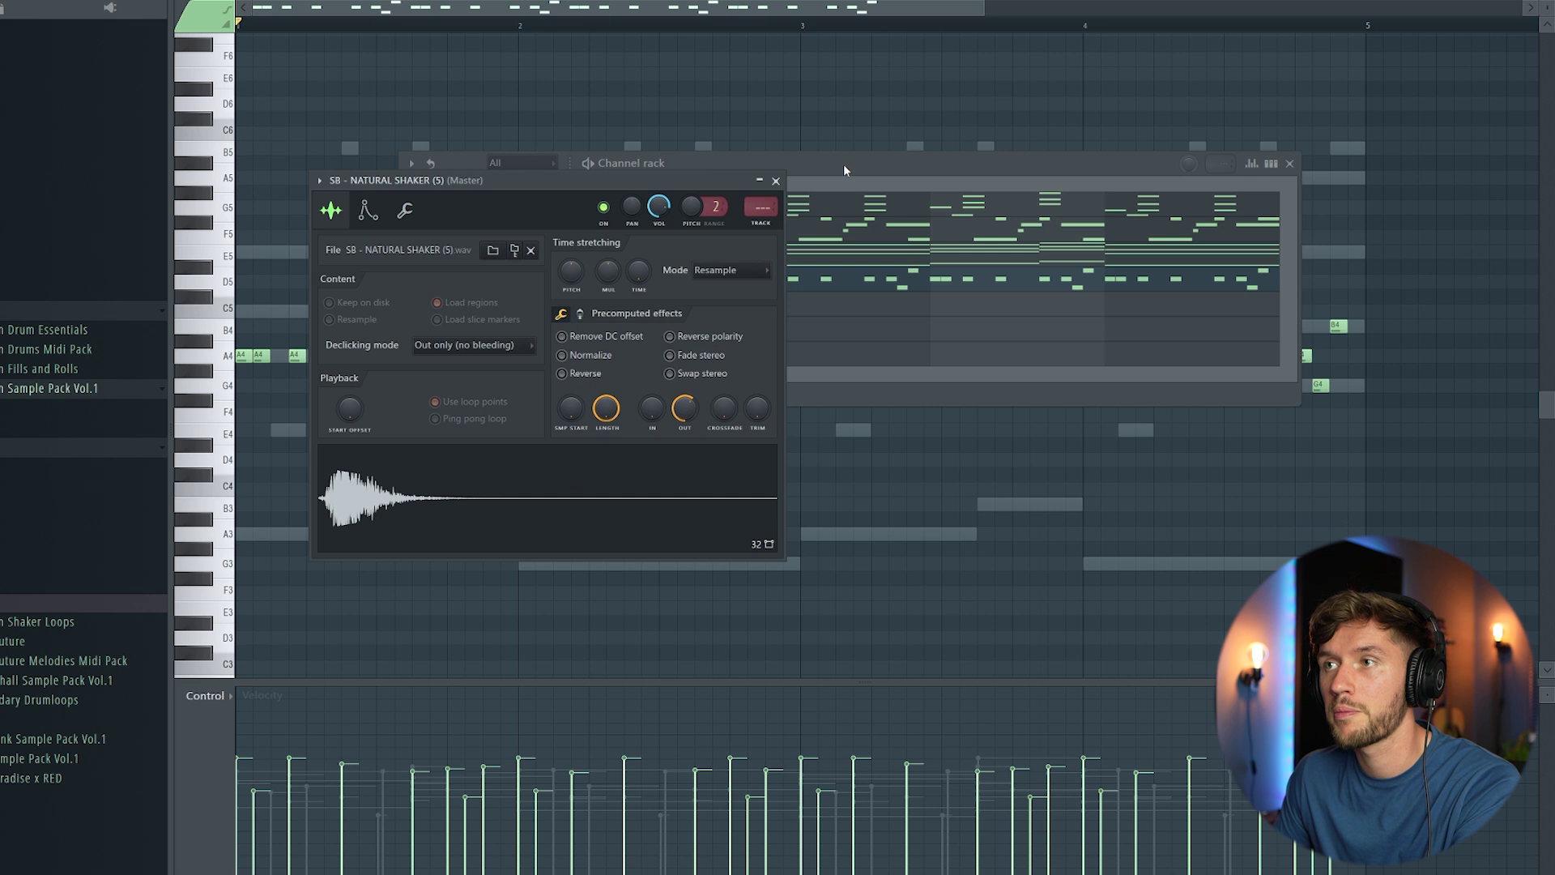
Step: Place two C5 snare hits in bar 1 and duplicate them through bars 2 to 4
left_click(844, 168)
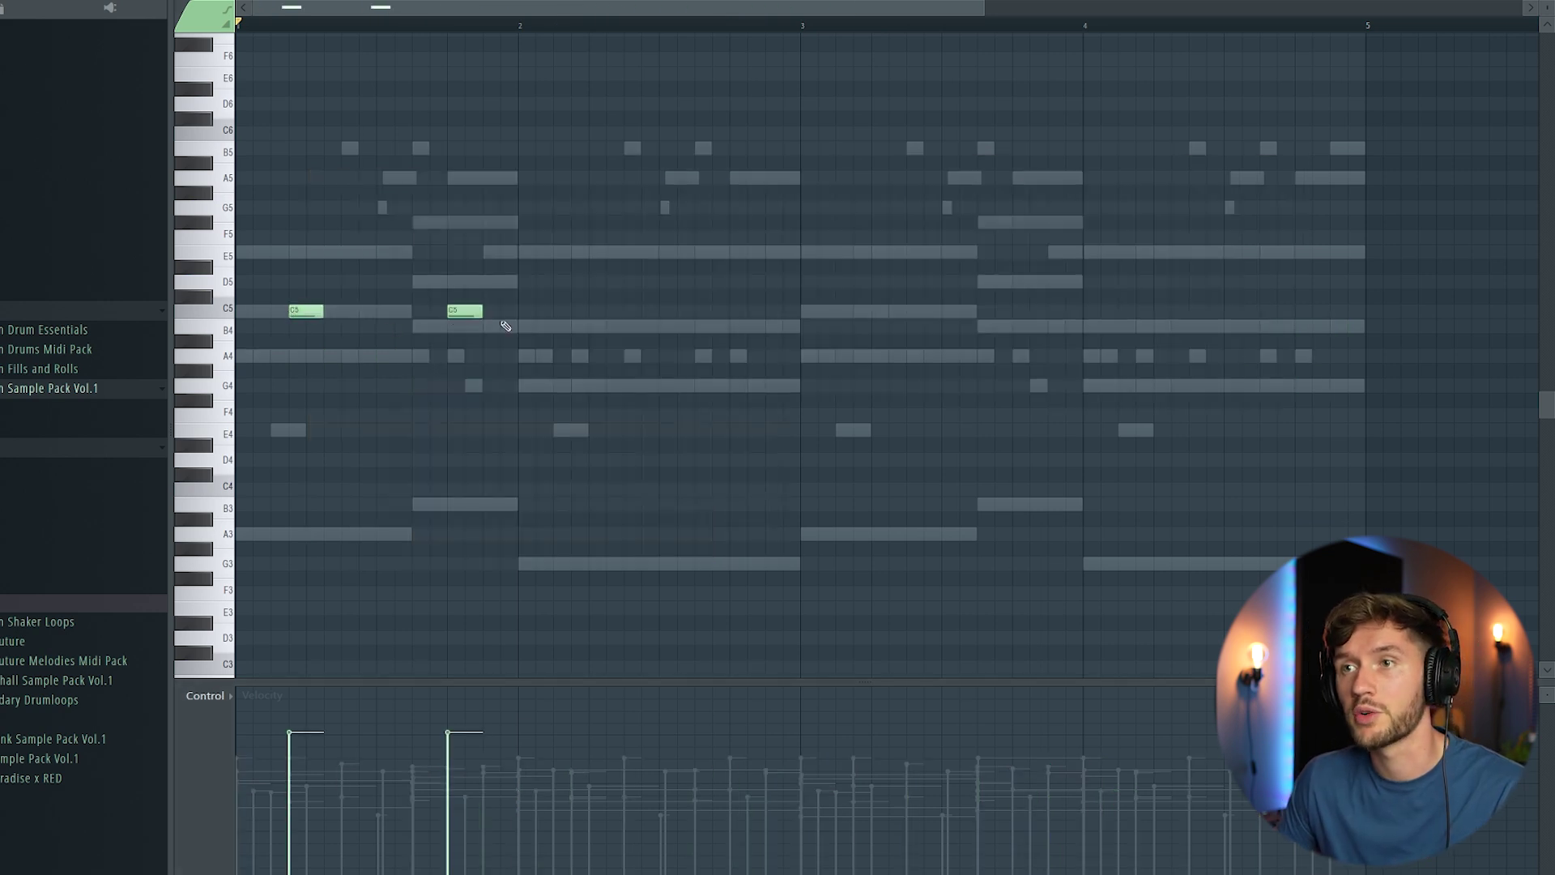
key("space")
key("ctrl+a")
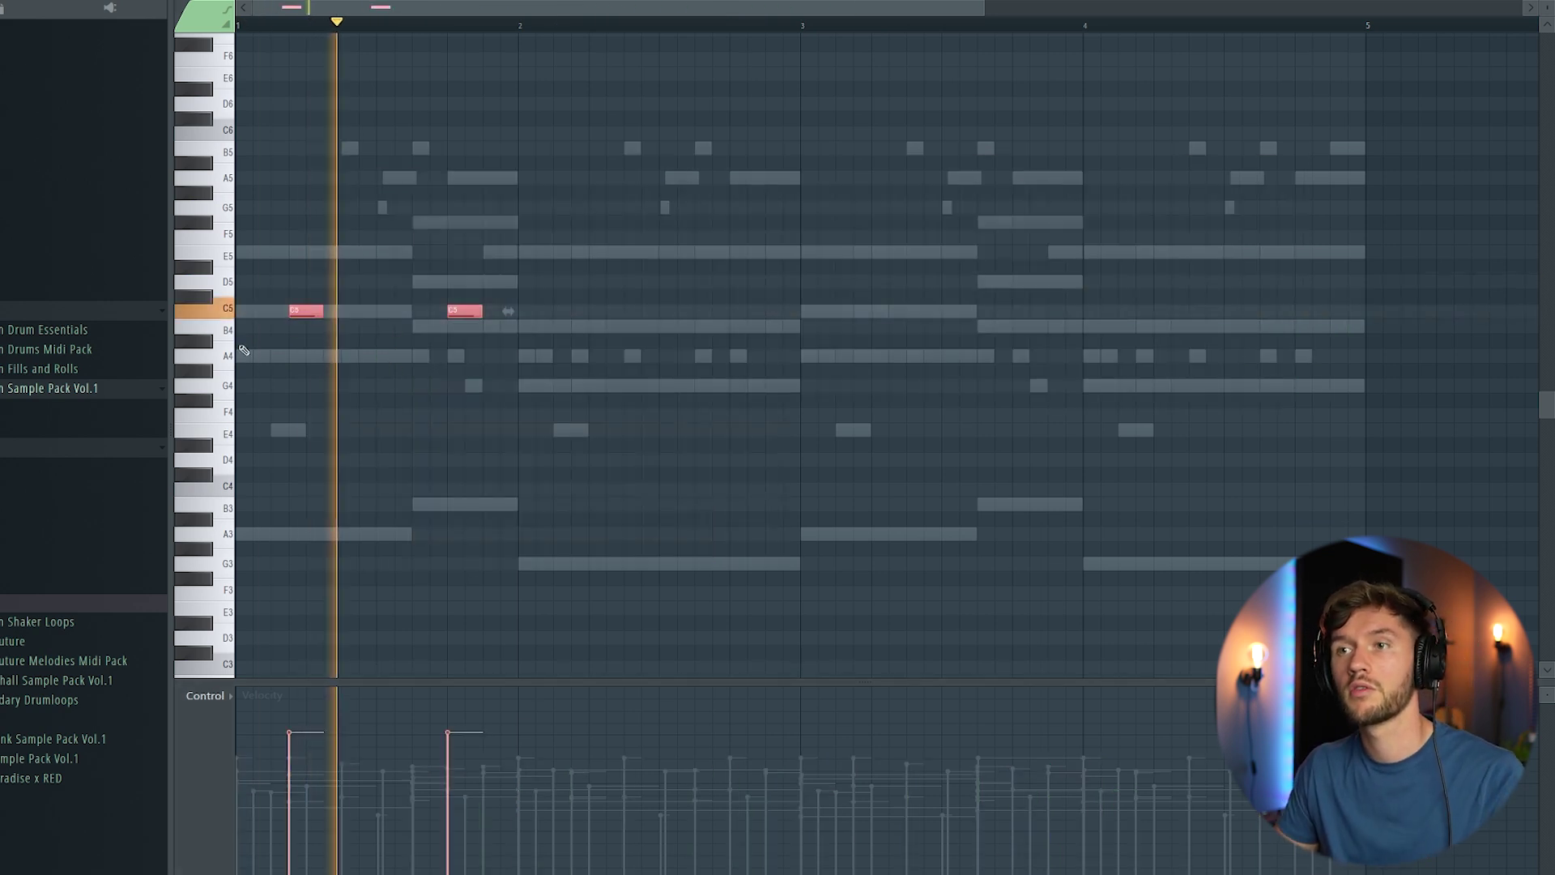
key("ctrl+b")
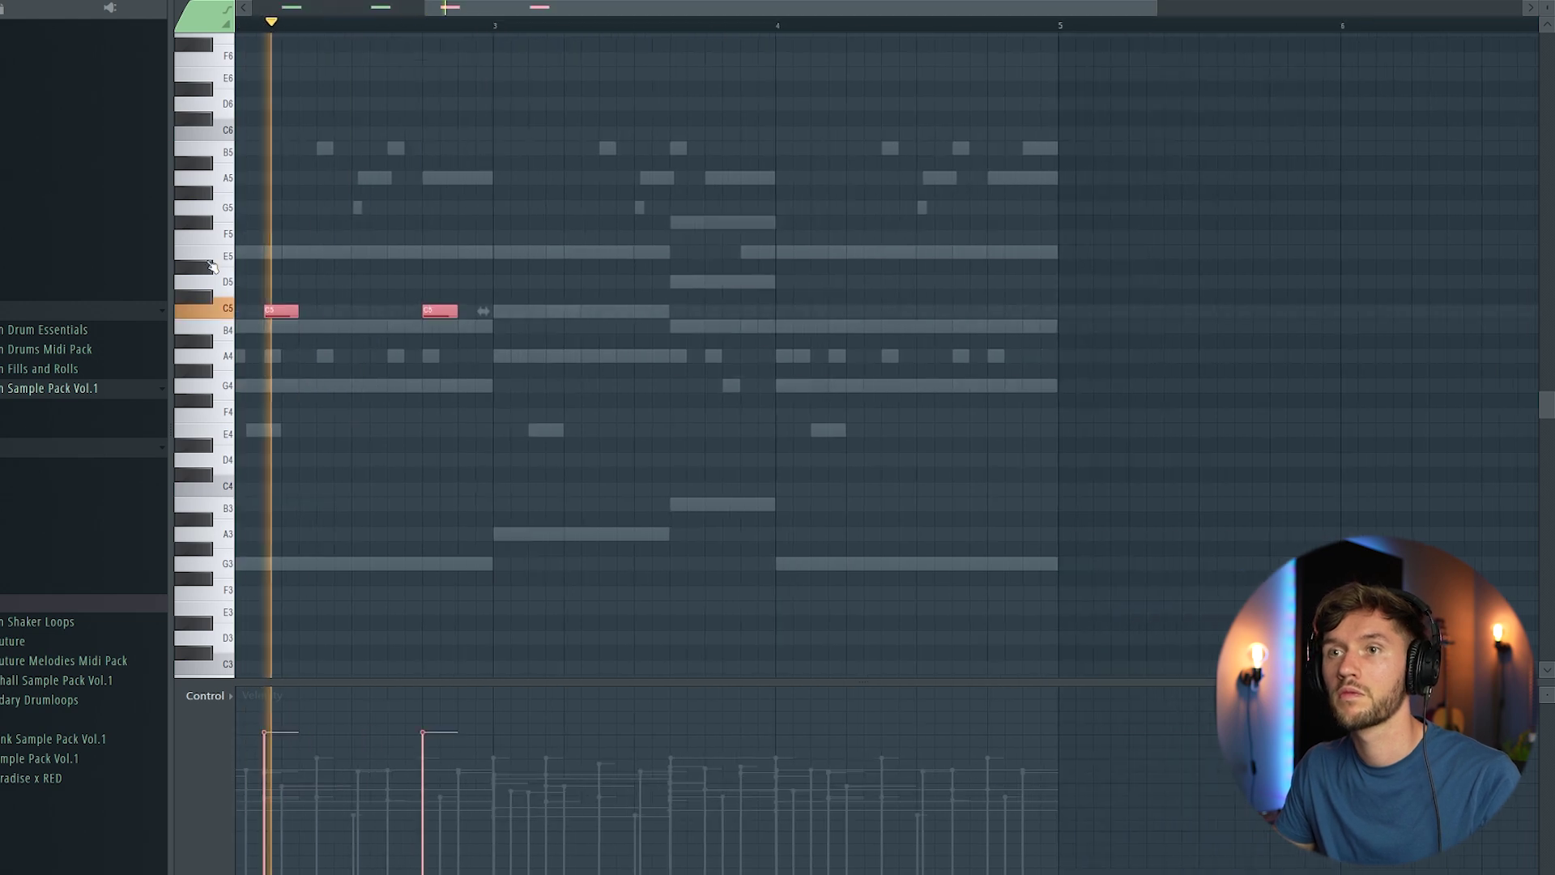
key("ctrl+b")
left_click_drag(761, 8, 308, 23)
Step: Tighten the snare sample by reducing its length and raising its fade-out
key("F6")
left_click(523, 303)
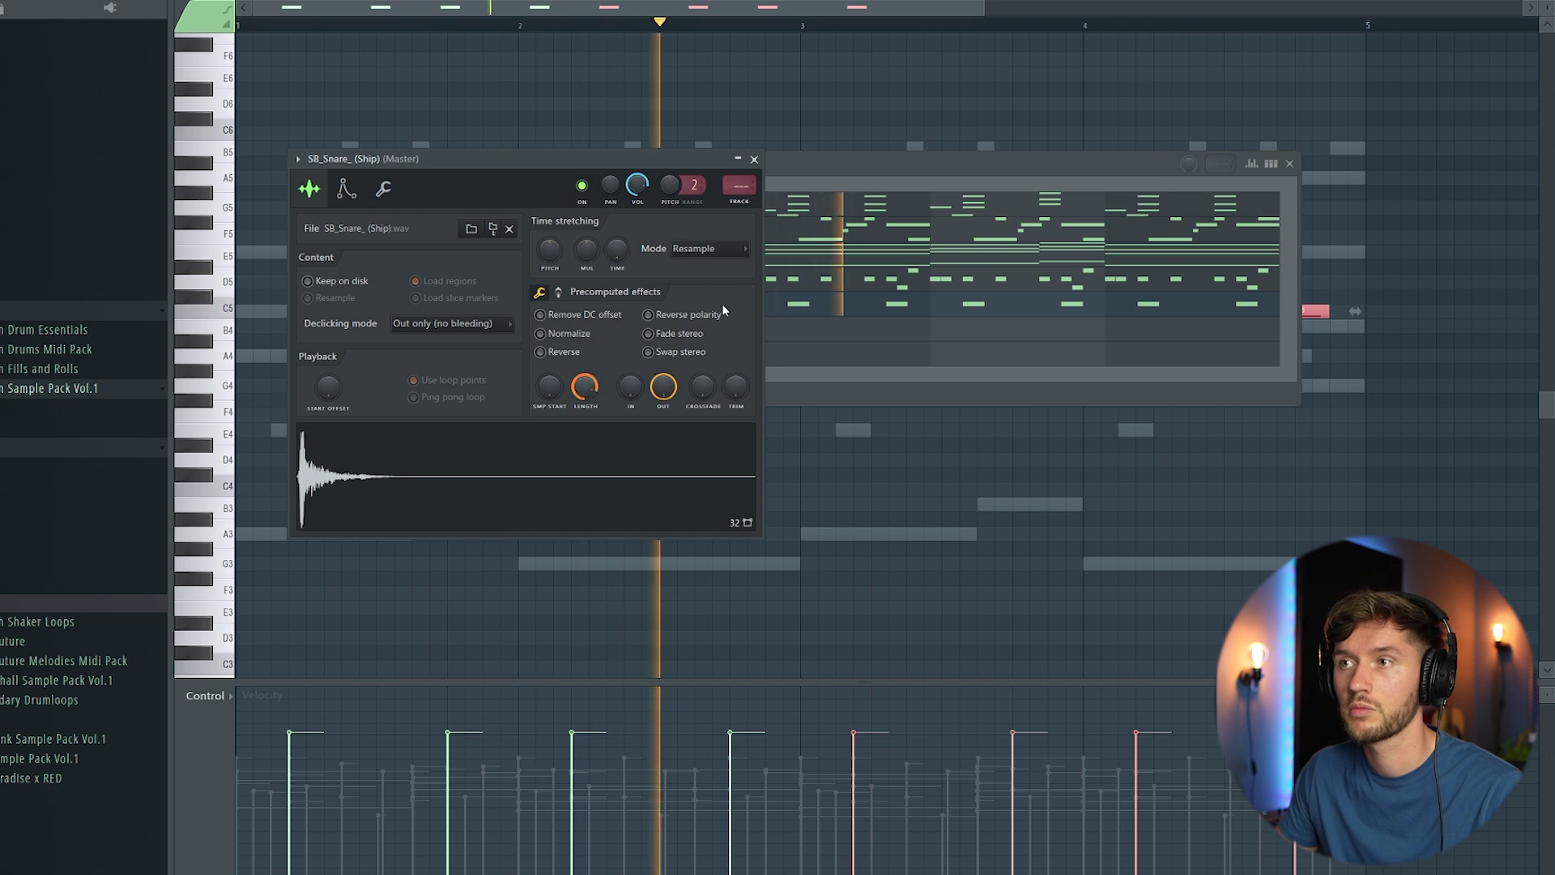
left_click(802, 168)
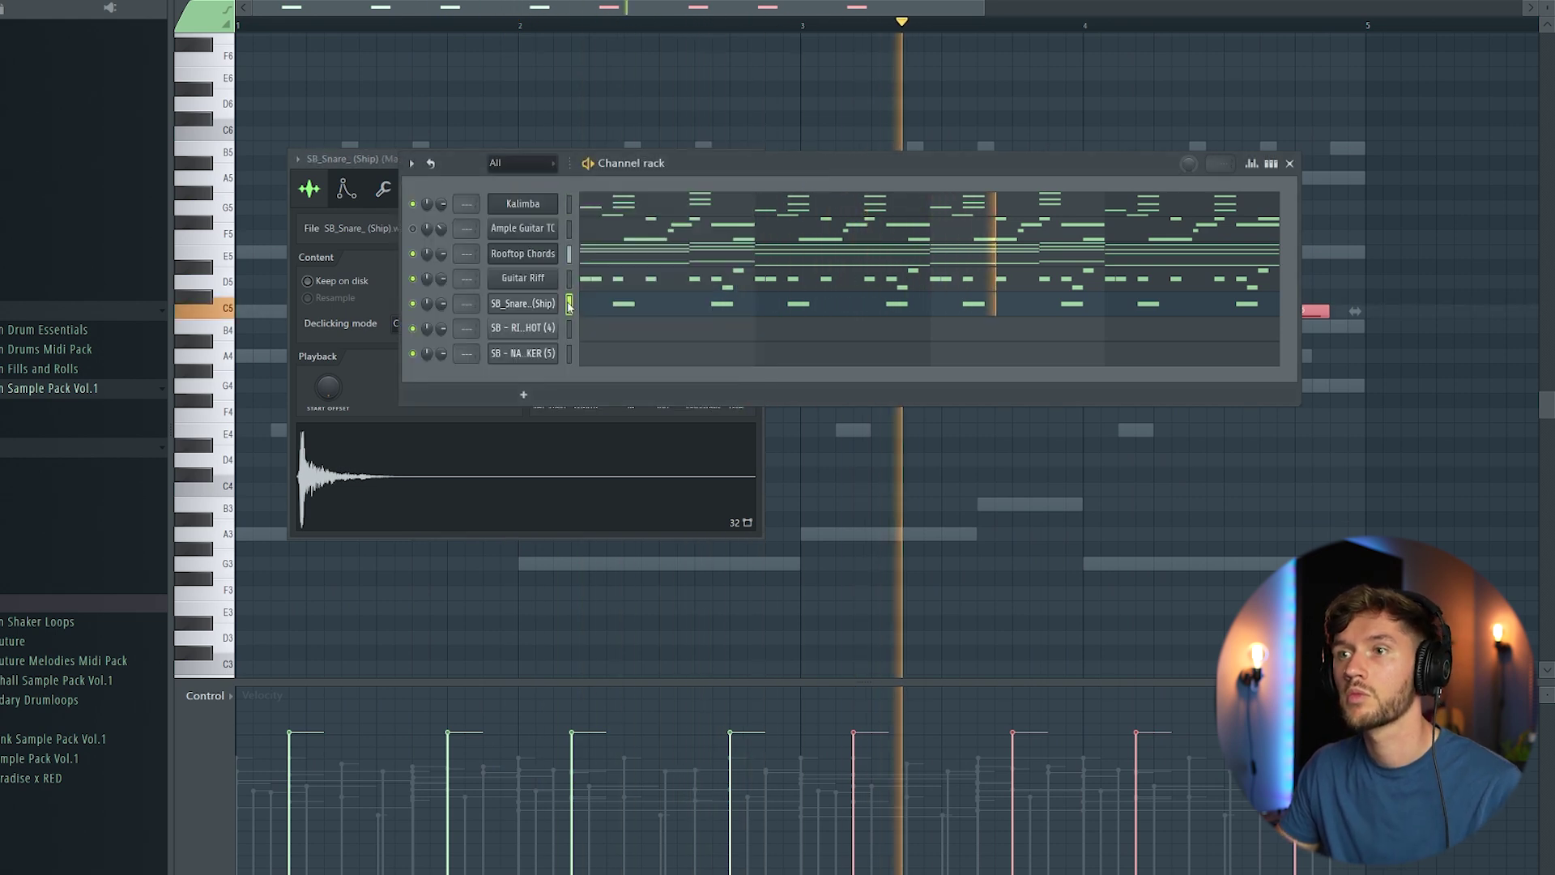
Step: Copy the four-bar snare pattern to the rimshot channel and check it in the piano roll
left_click(570, 330)
key("ctrl+v")
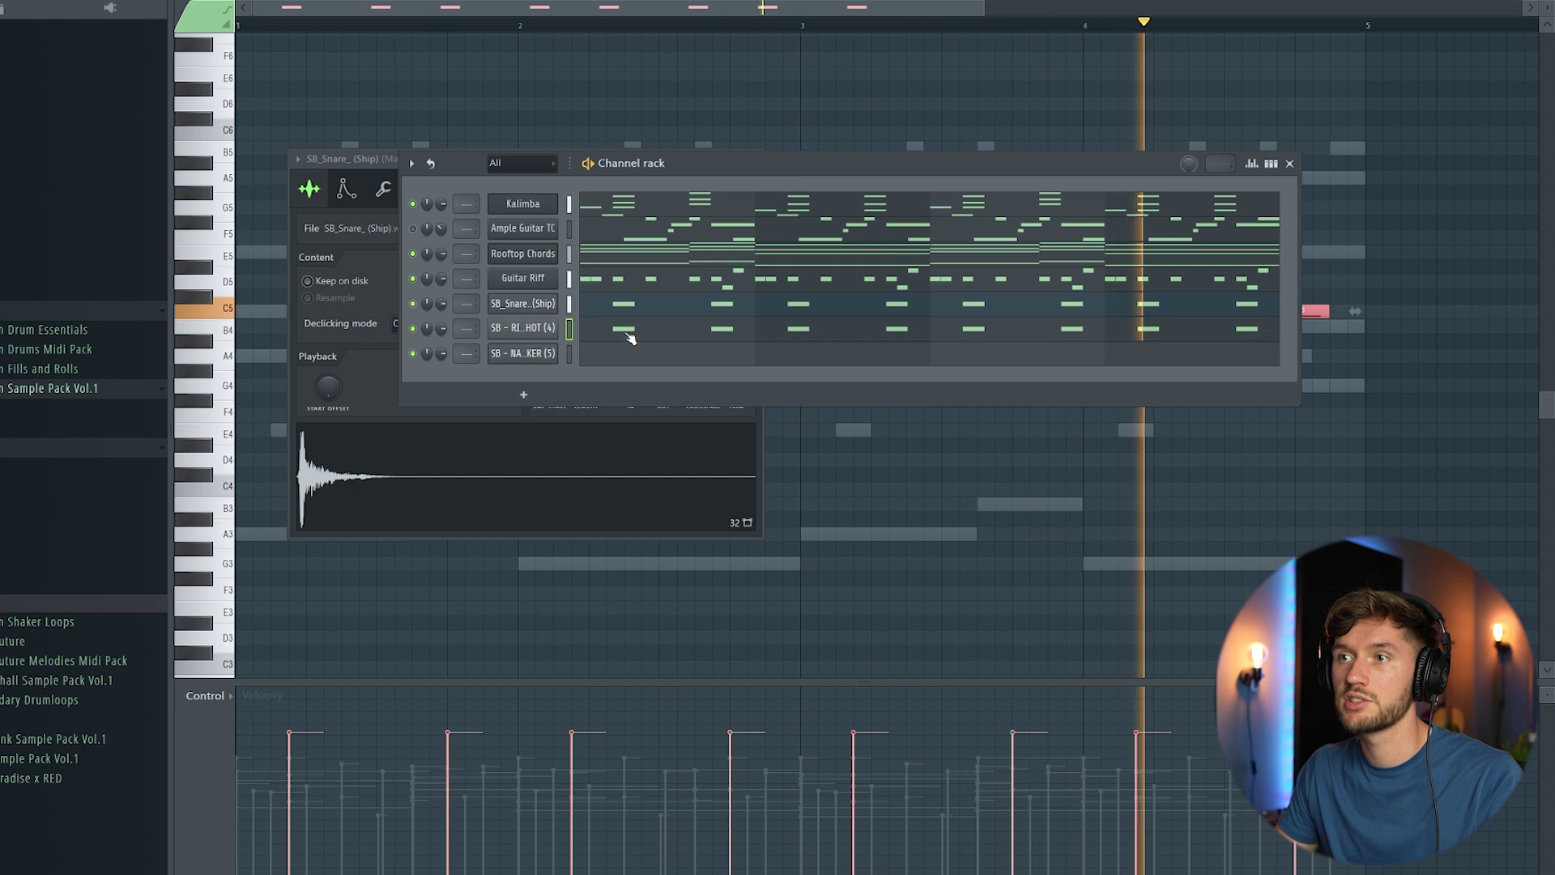
left_click(626, 333)
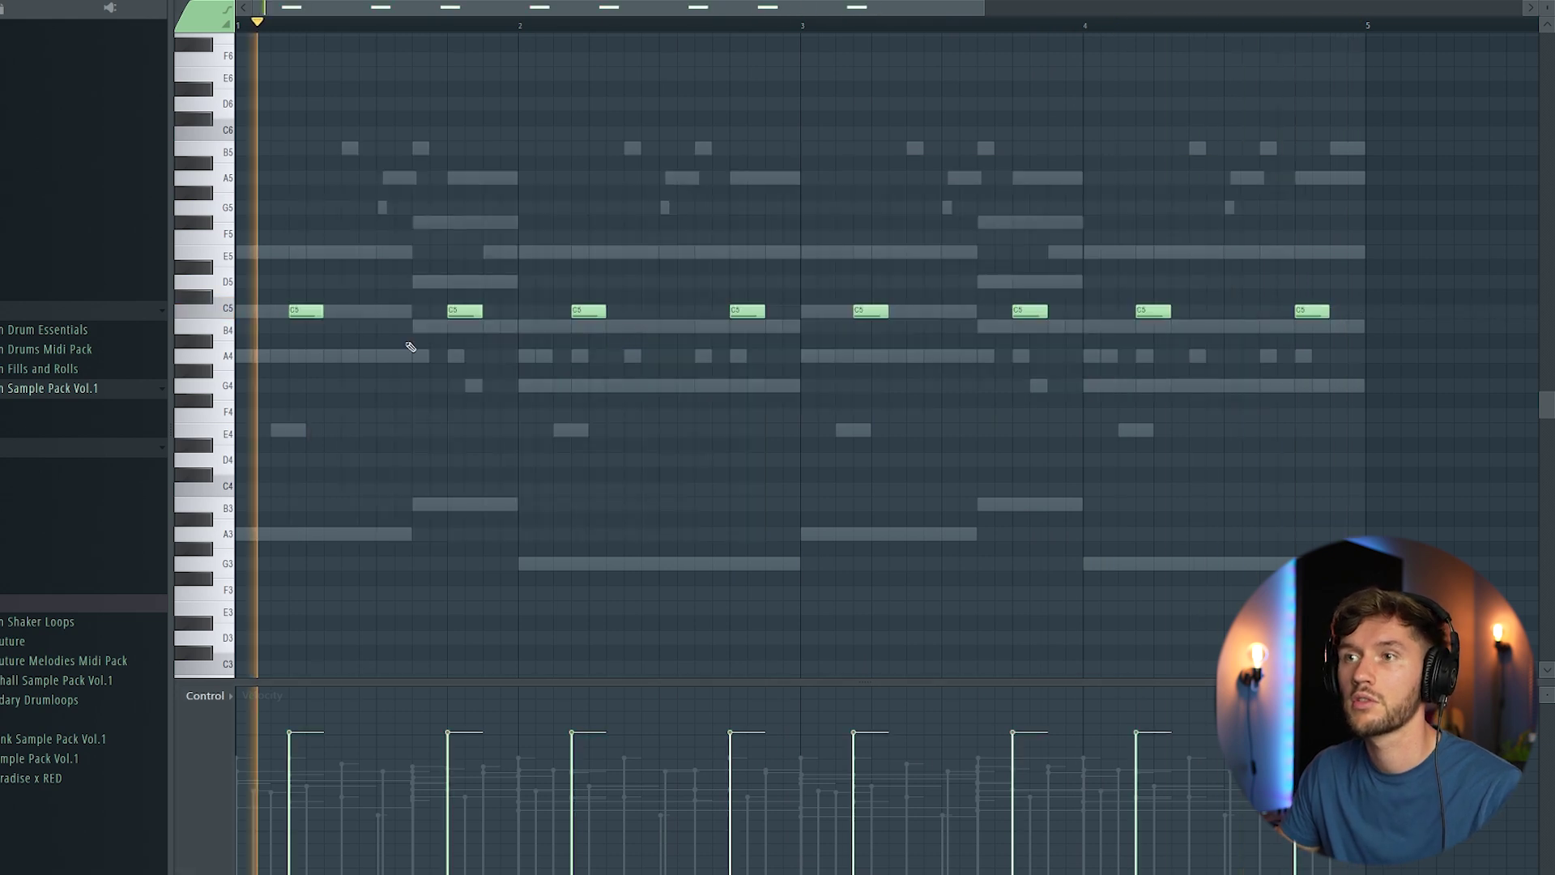
key("ctrl+a")
key("space")
Step: Add a fade-out to the rimshot sample and play the pattern back
key("F6")
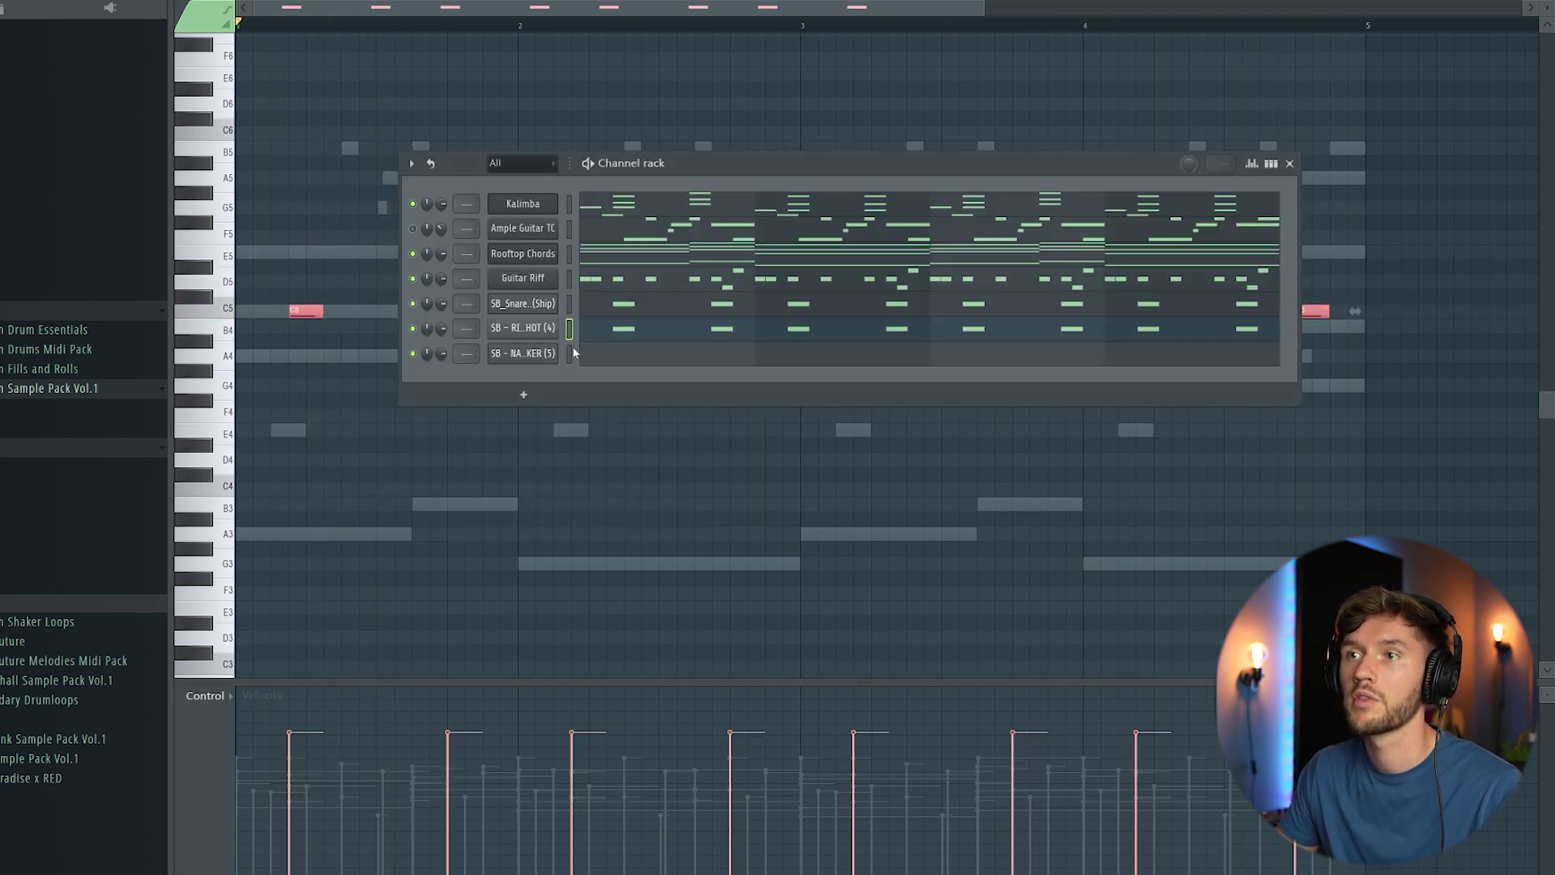
left_click(535, 328)
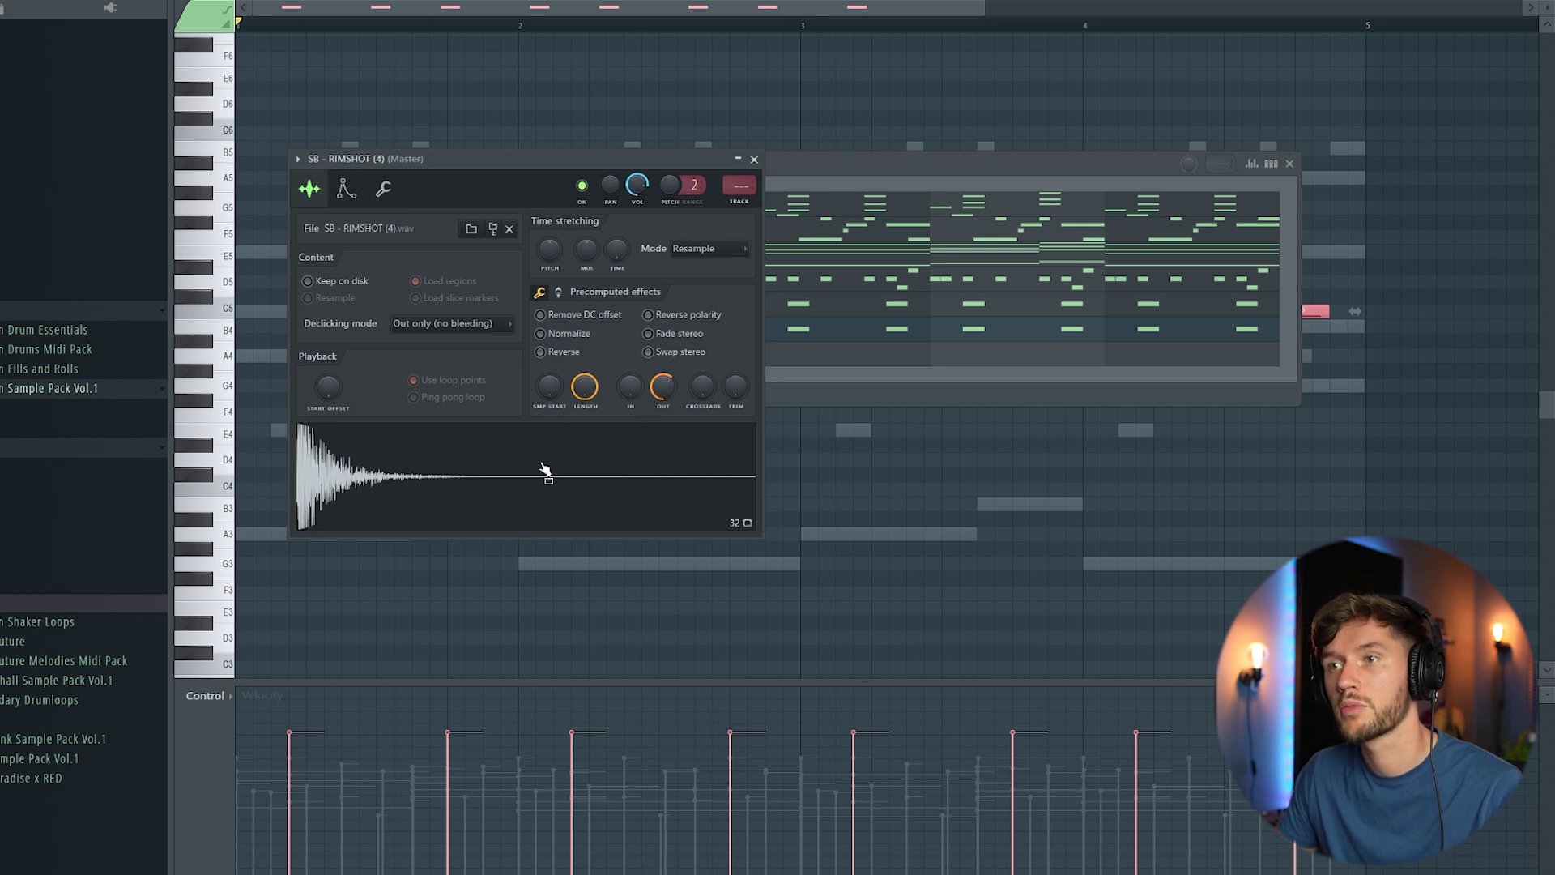
left_click(811, 176)
key("space")
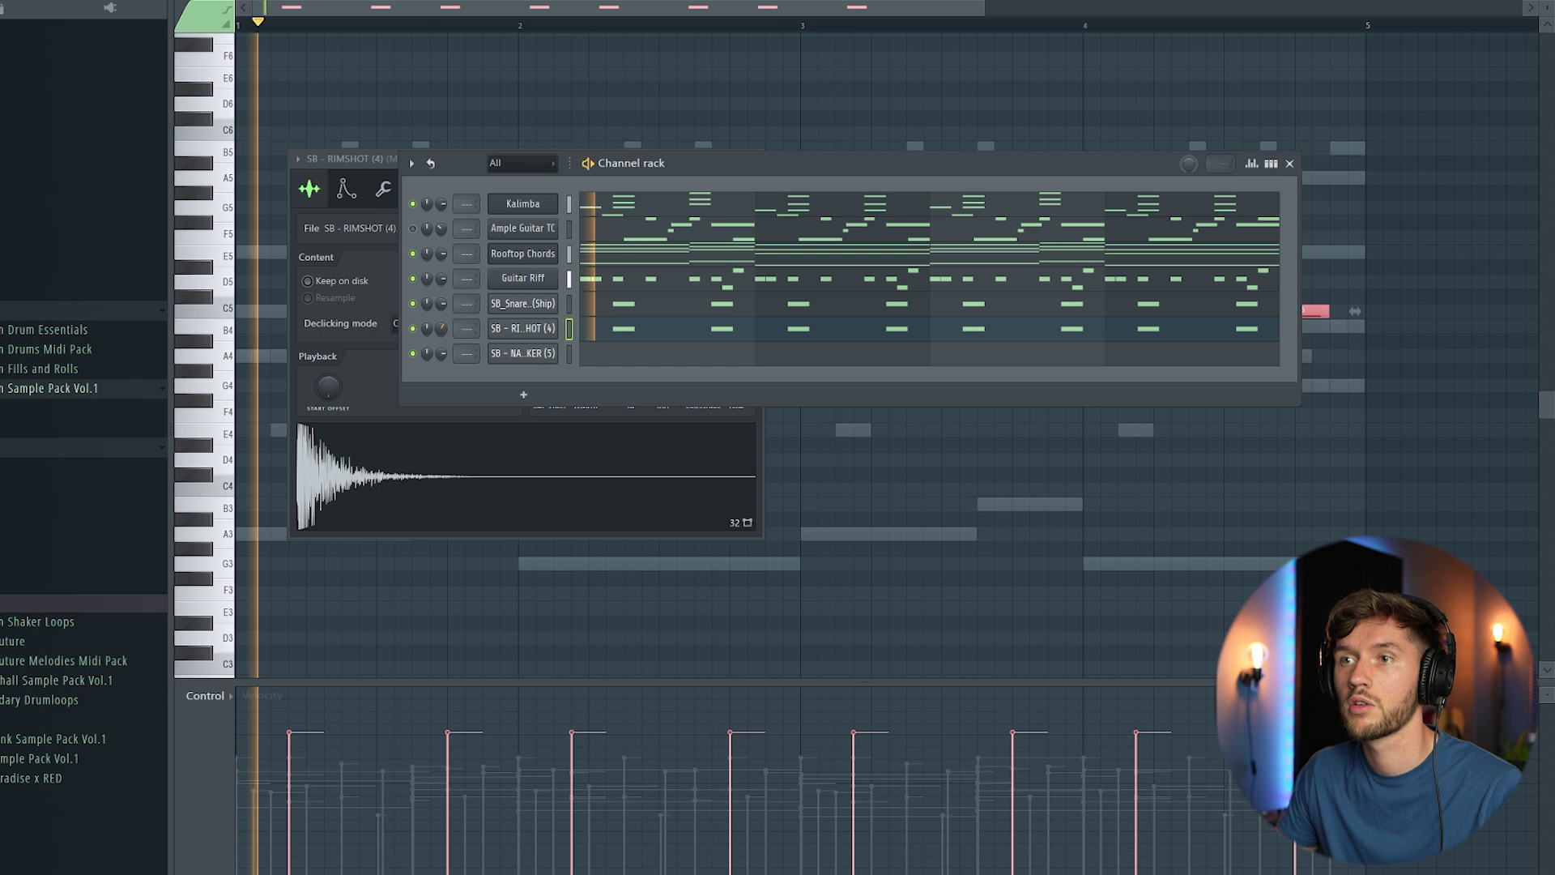
key("space")
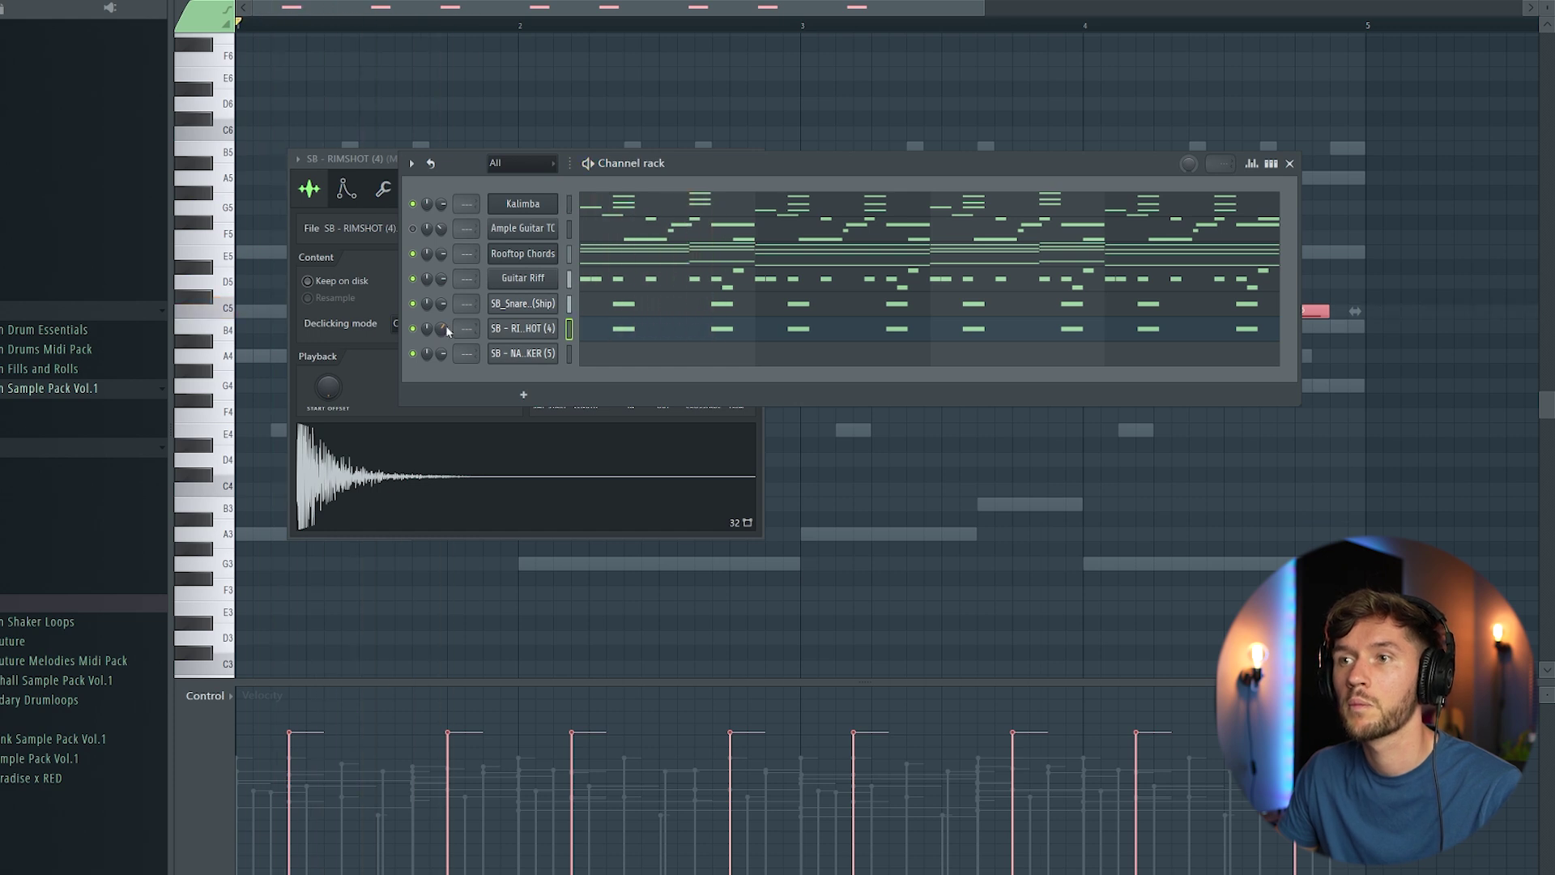
Step: Fill the natural shaker channel with a four-bar pattern of short A4 notes with varied velocities and play it back
left_click(640, 359)
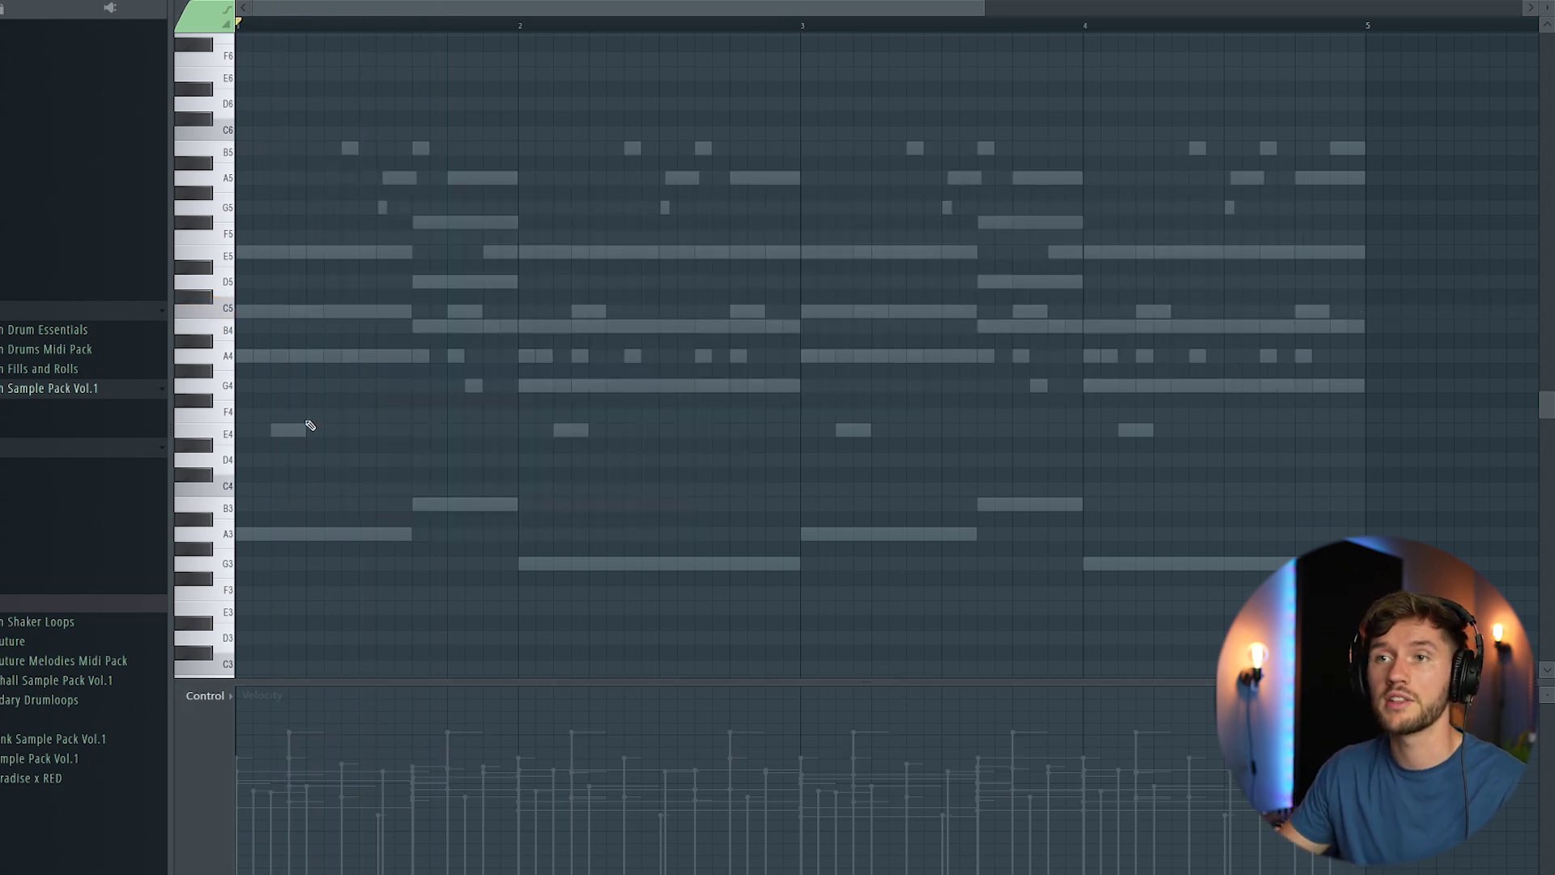
key("ctrl+v")
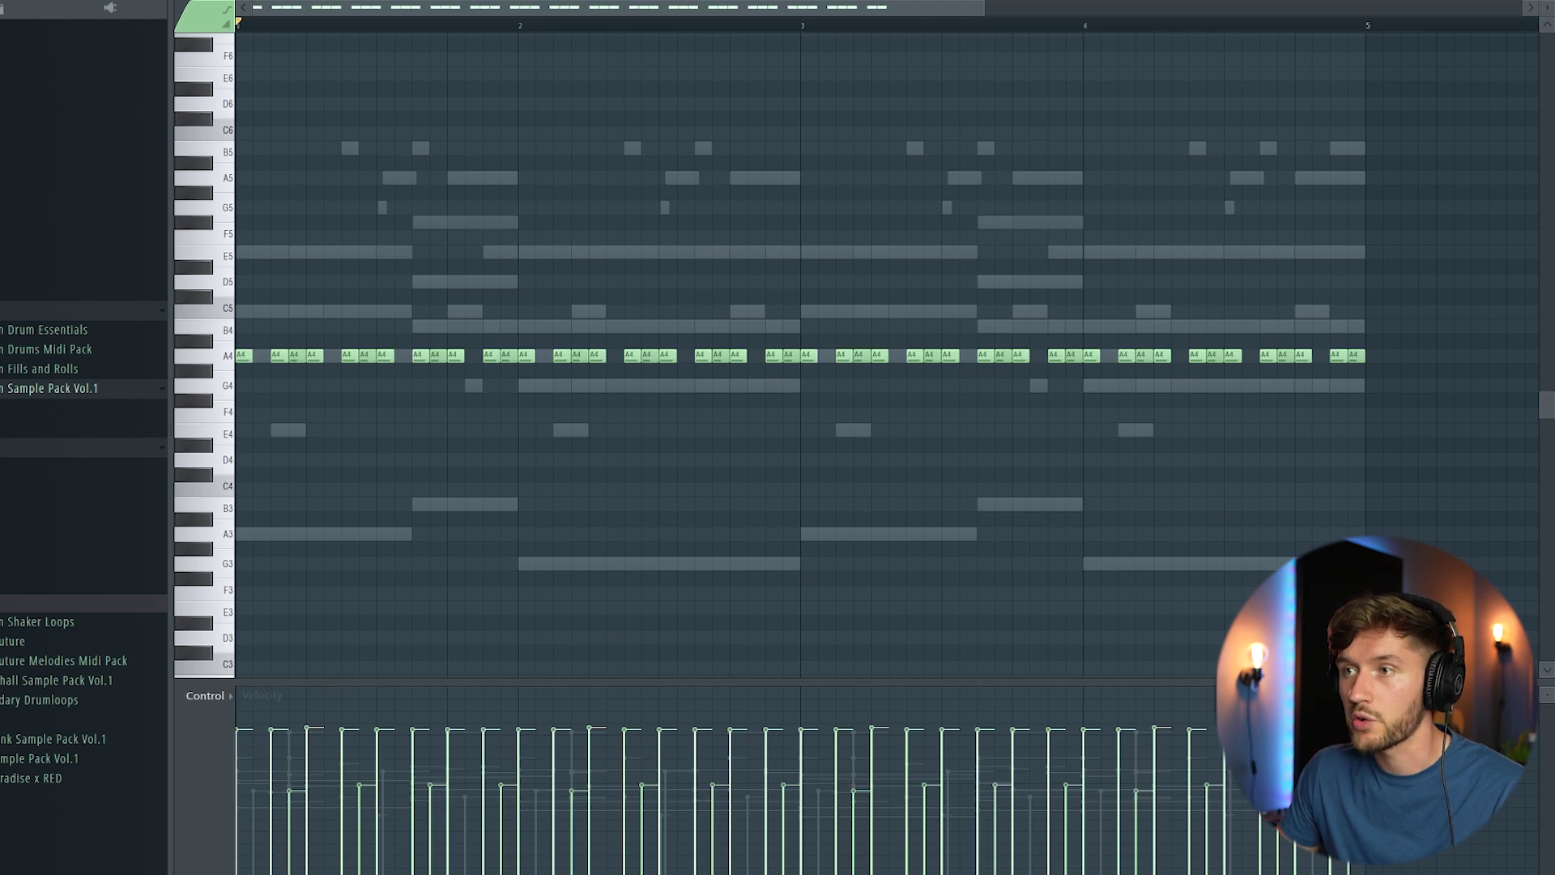
key("space")
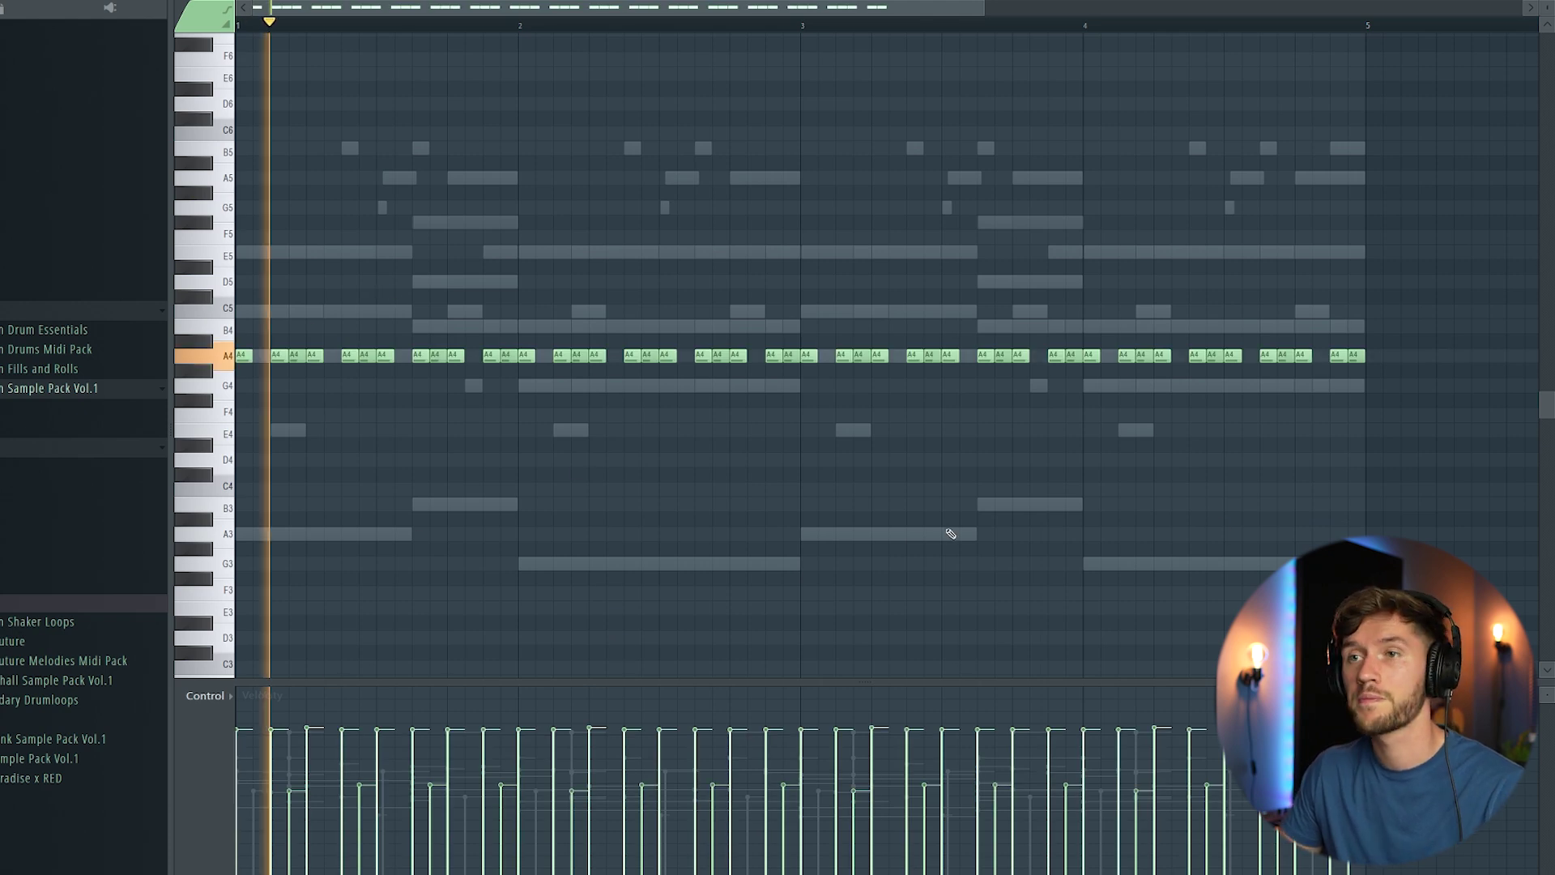
Step: Lower the natural shaker's volume in its sampler settings and return to the channel rack during playback
key("F6")
left_click(534, 354)
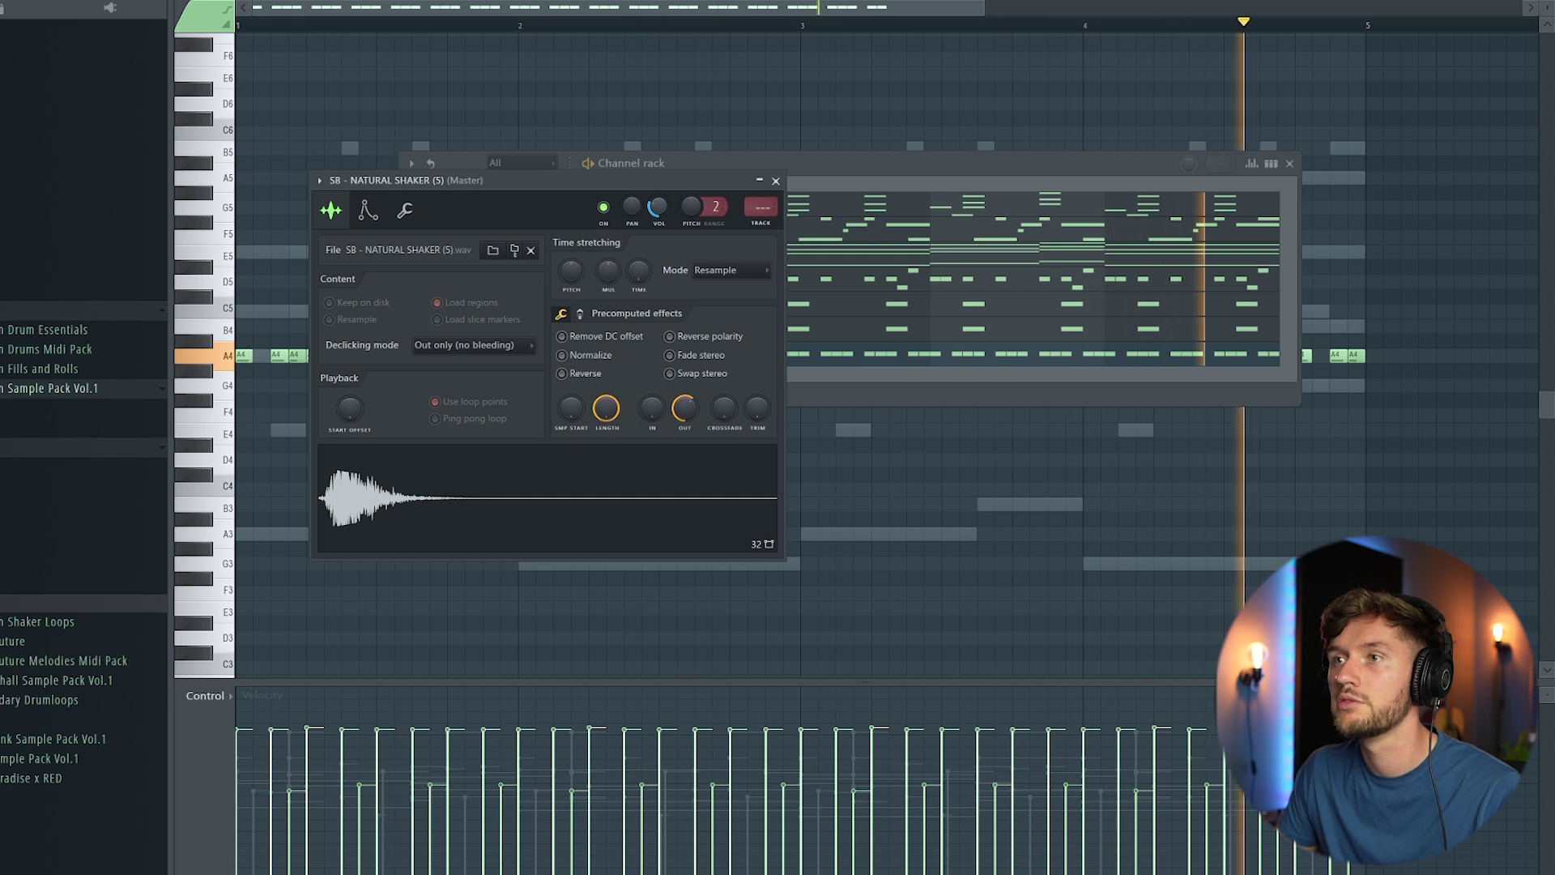
left_click(847, 207)
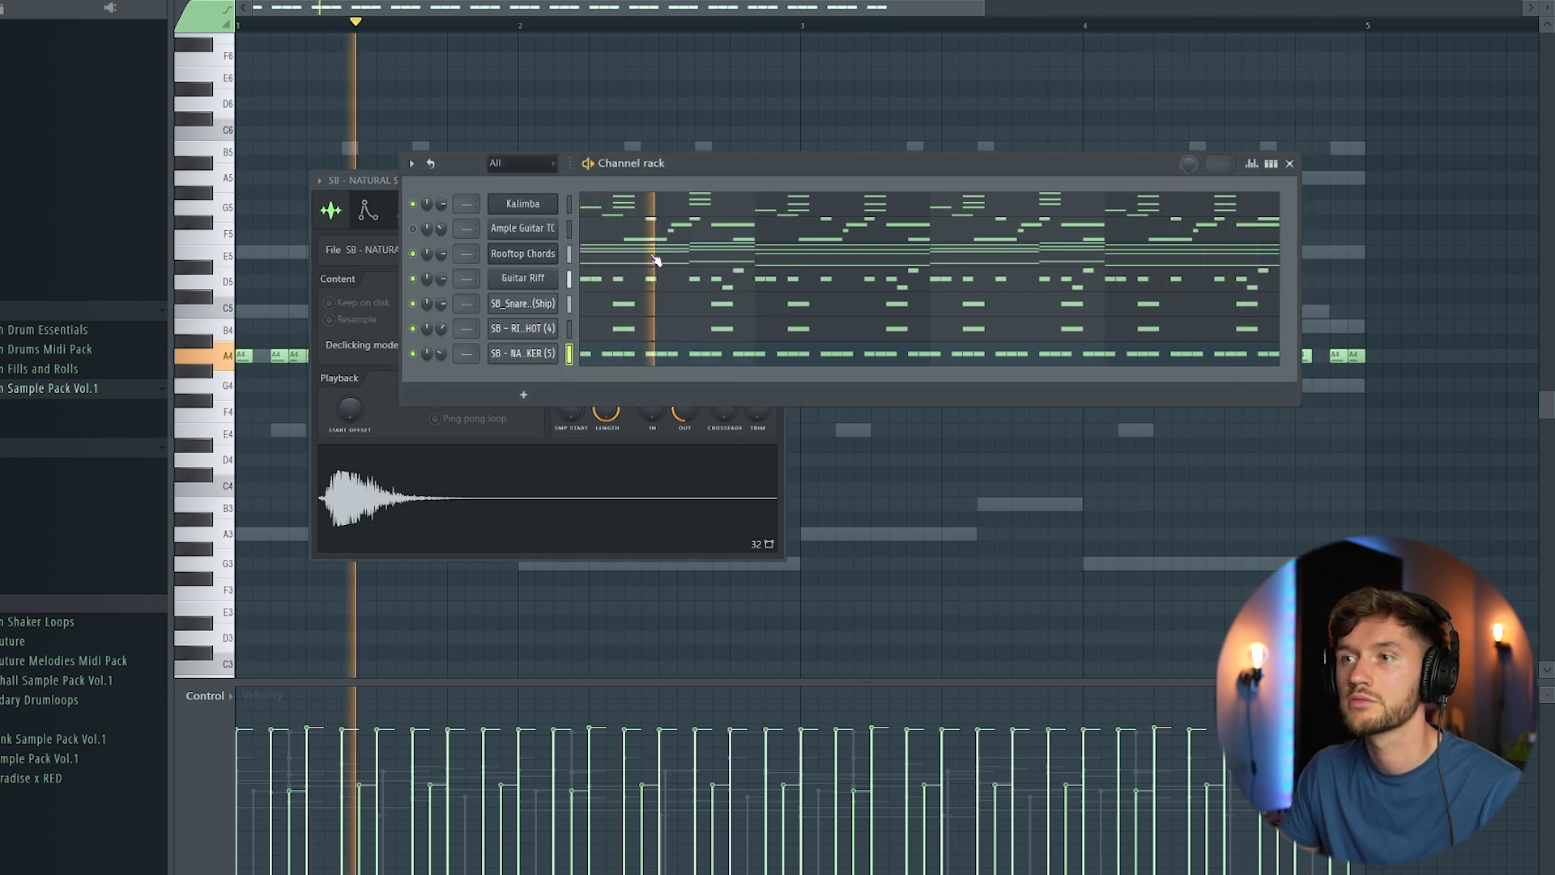
Step: Add the SB - DJEMBE (27) sample as a new channel below the shaker
left_click(378, 181)
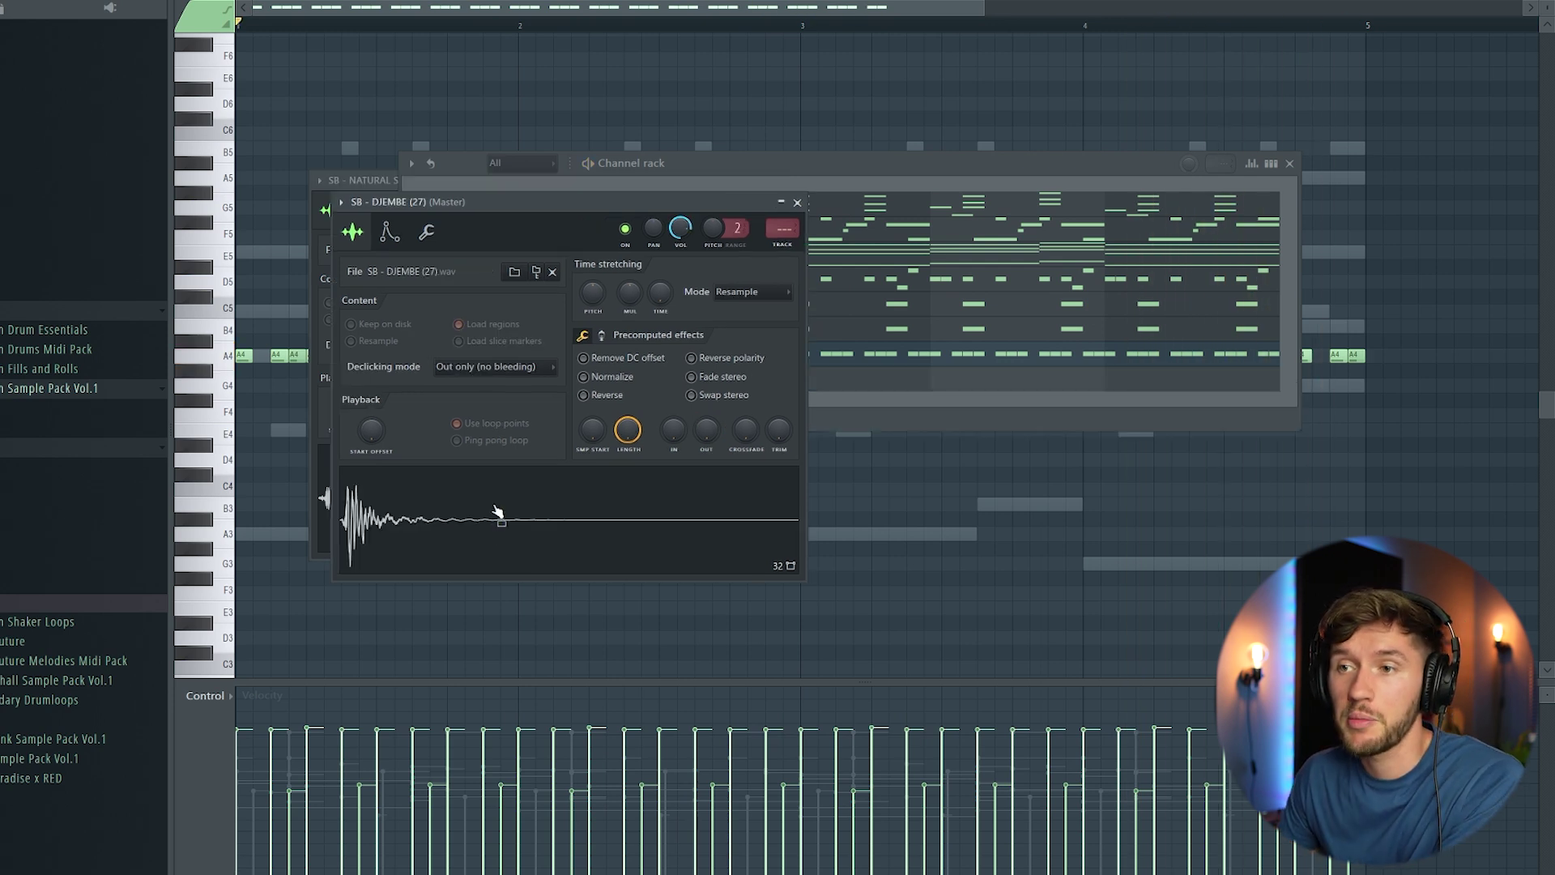
left_click(849, 178)
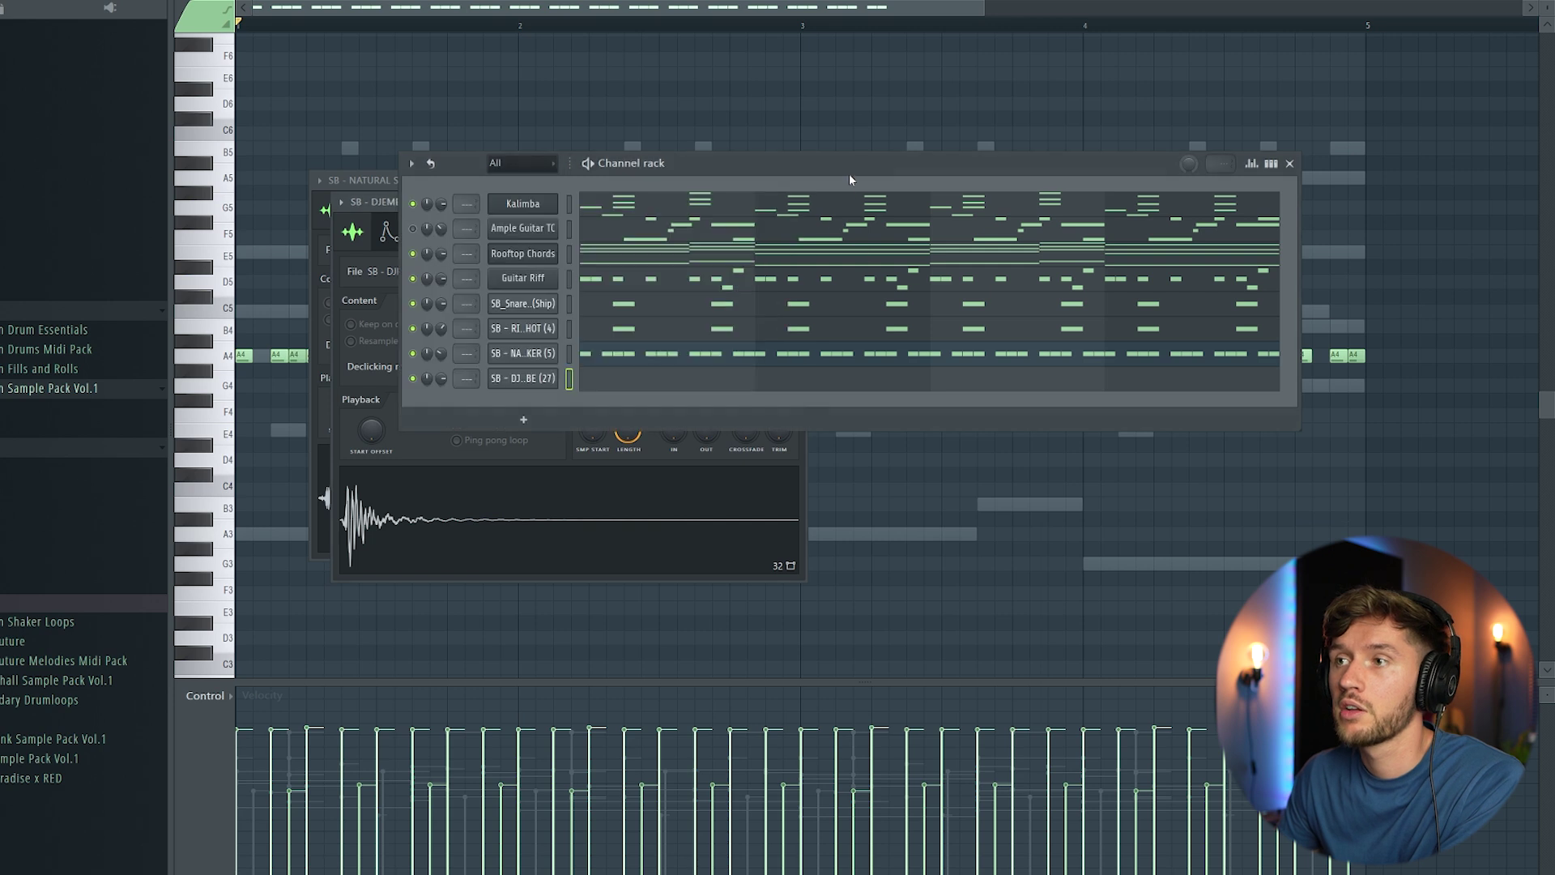
Step: Place a C5 note at the end of bar 2 and an A4 note at the end of bar 4 for the djembe, playing it back
left_click(717, 378)
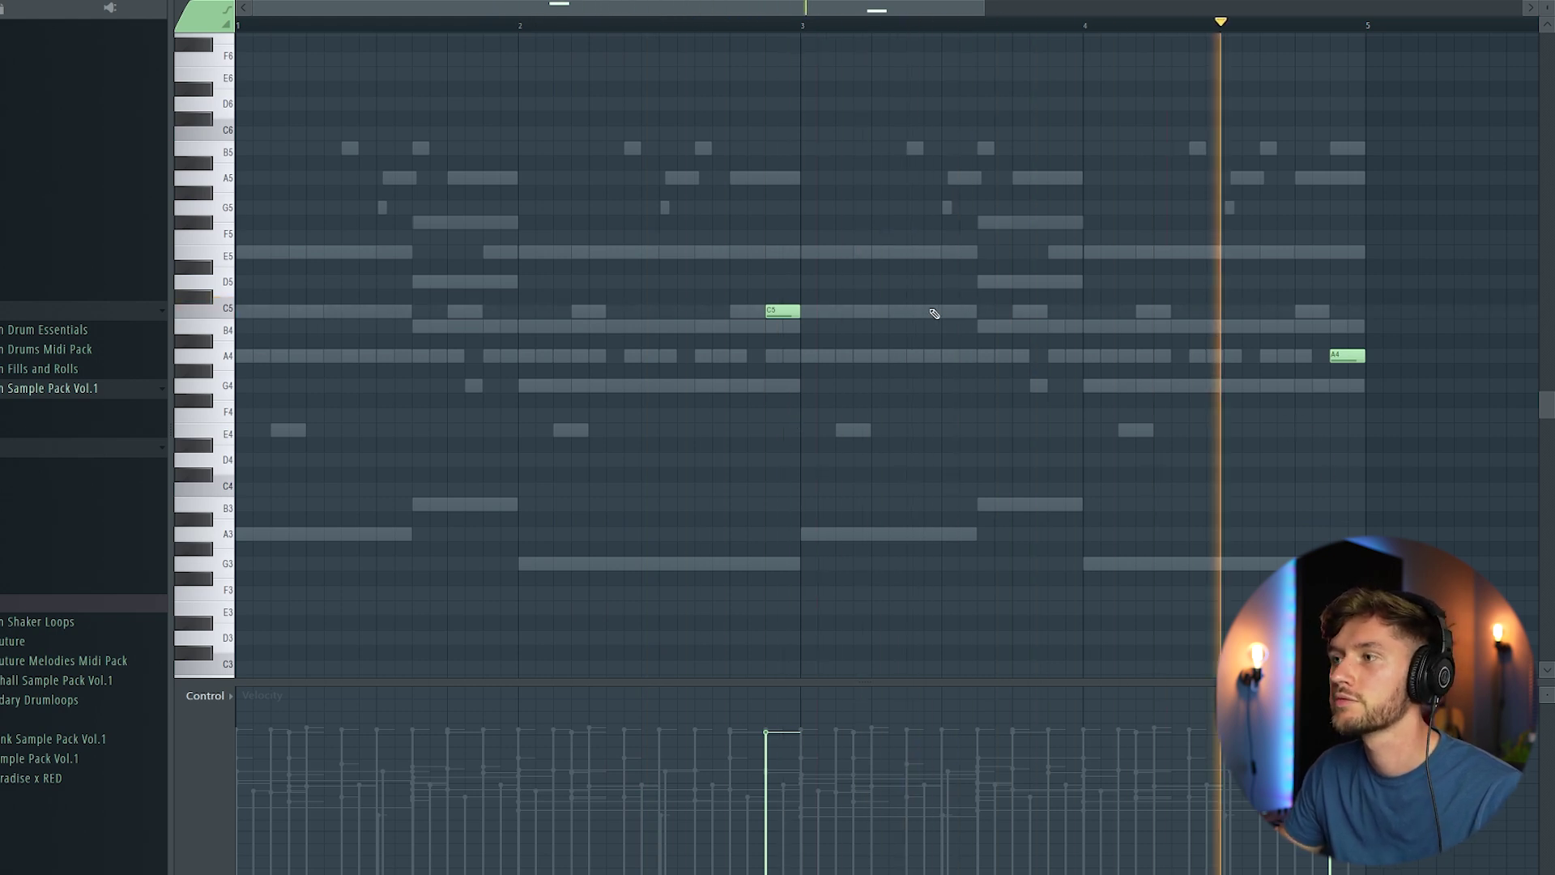
key("space")
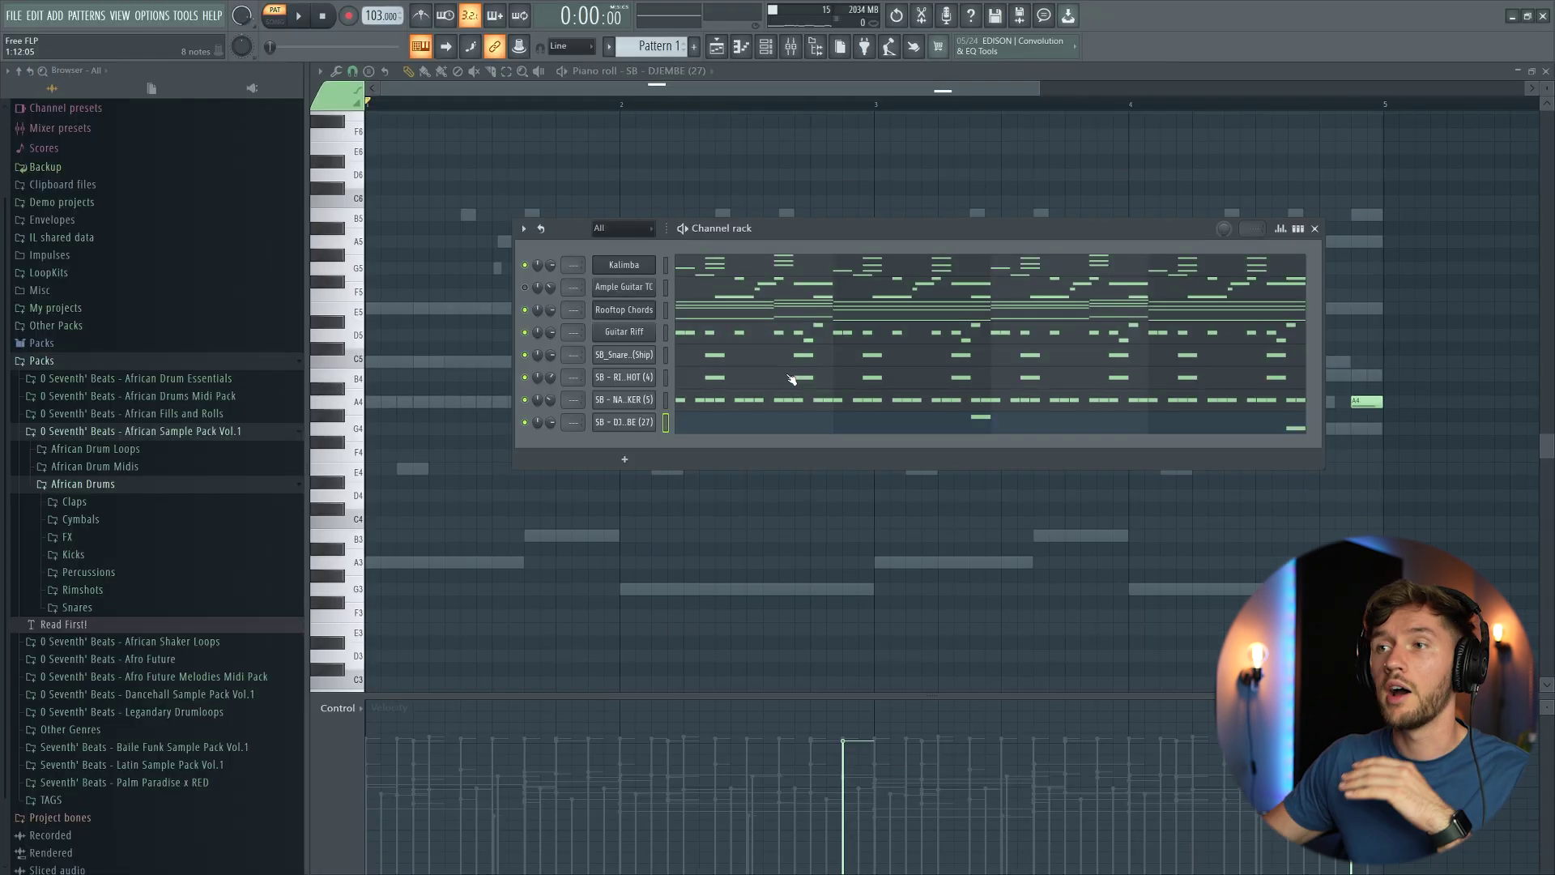
Step: Add the SB - OPEN HAT (7) sample from the Cymbals folder as a new channel and open its piano roll
left_click(163, 520)
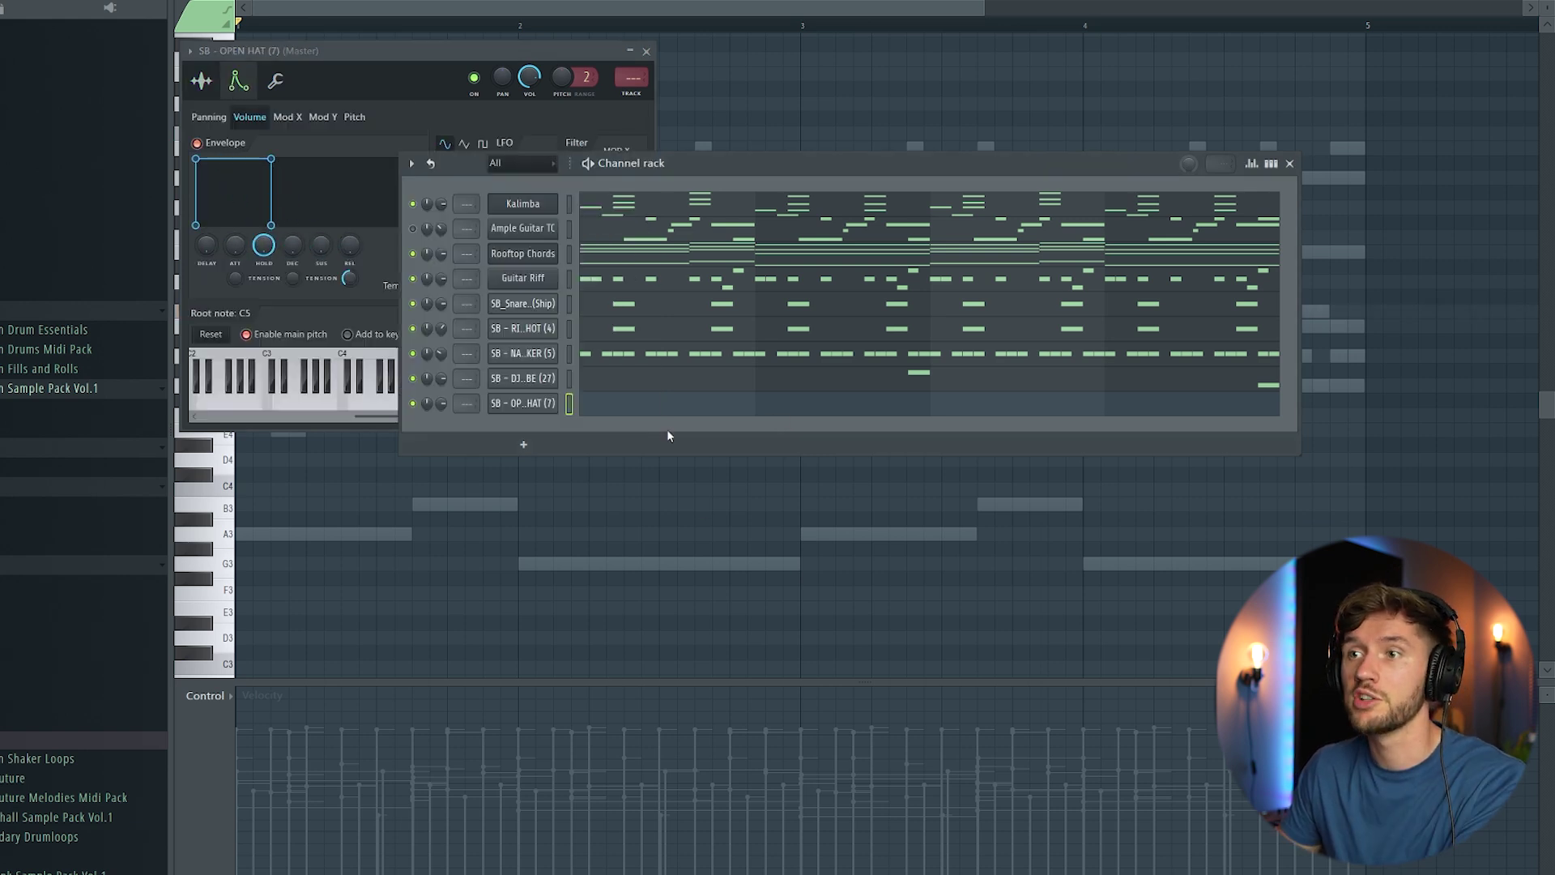
left_click(673, 406)
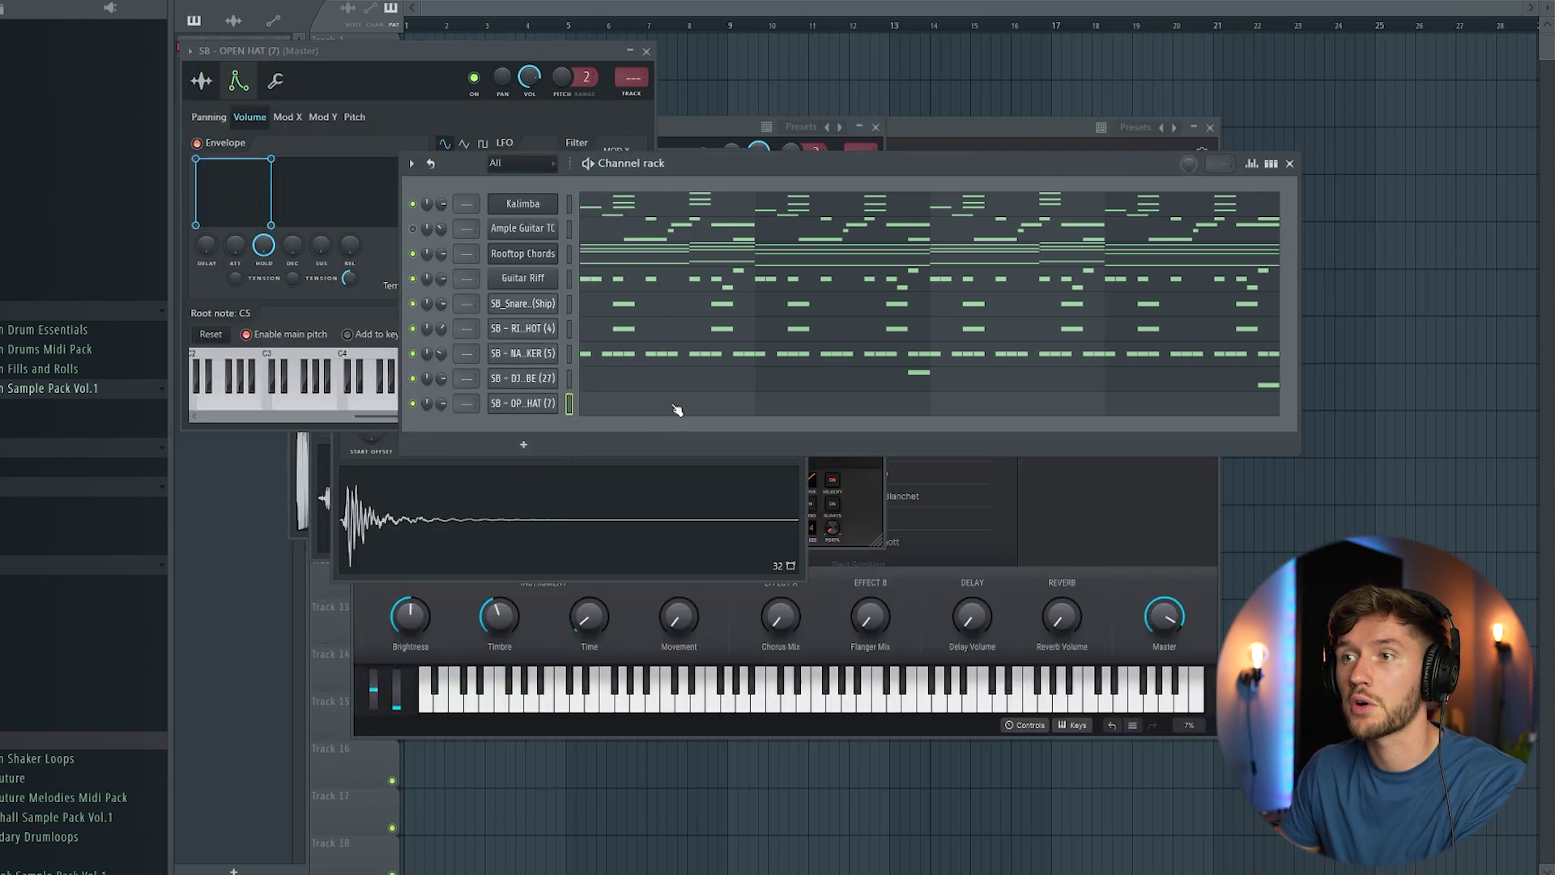
left_click(697, 411)
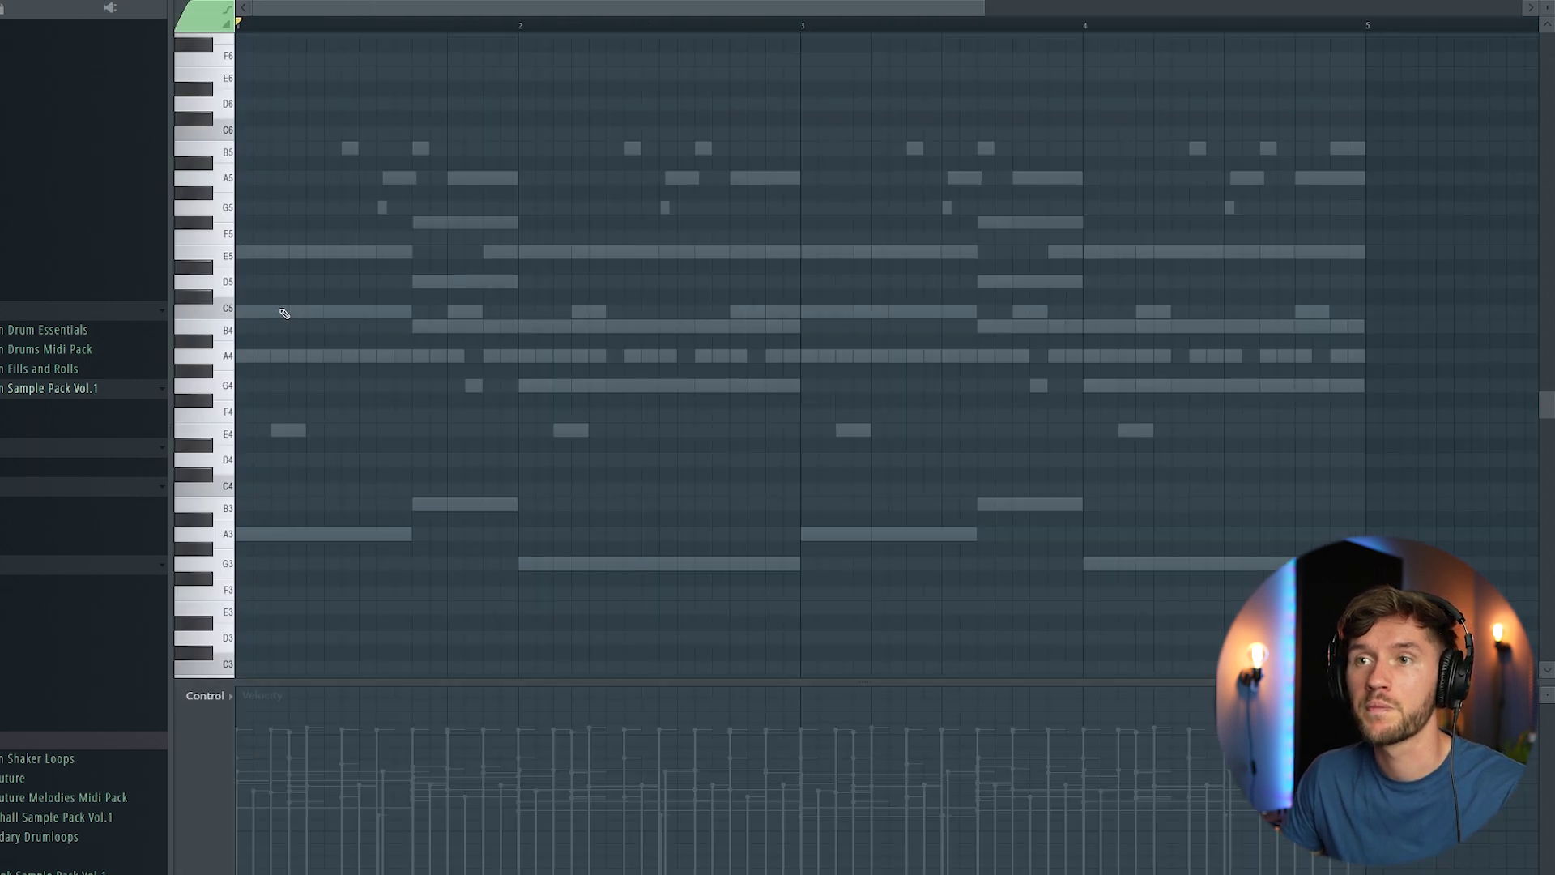
Step: Draw a two-bar open hat pattern of alternating C5 and A4 notes ending on a G4, checking it during playback
left_click(418, 356)
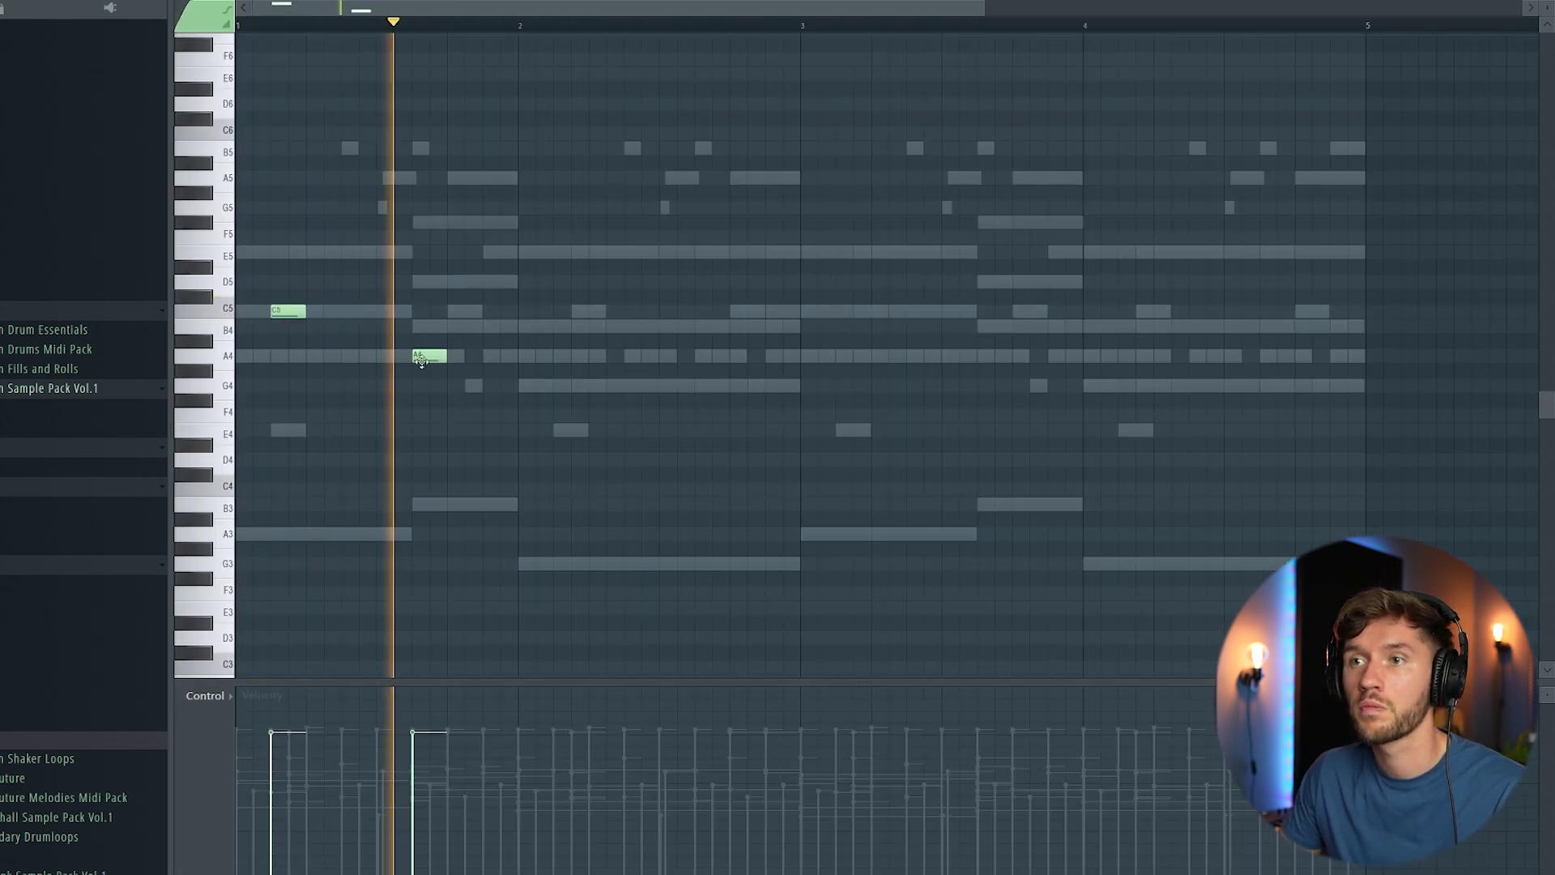
key("space")
key("space")
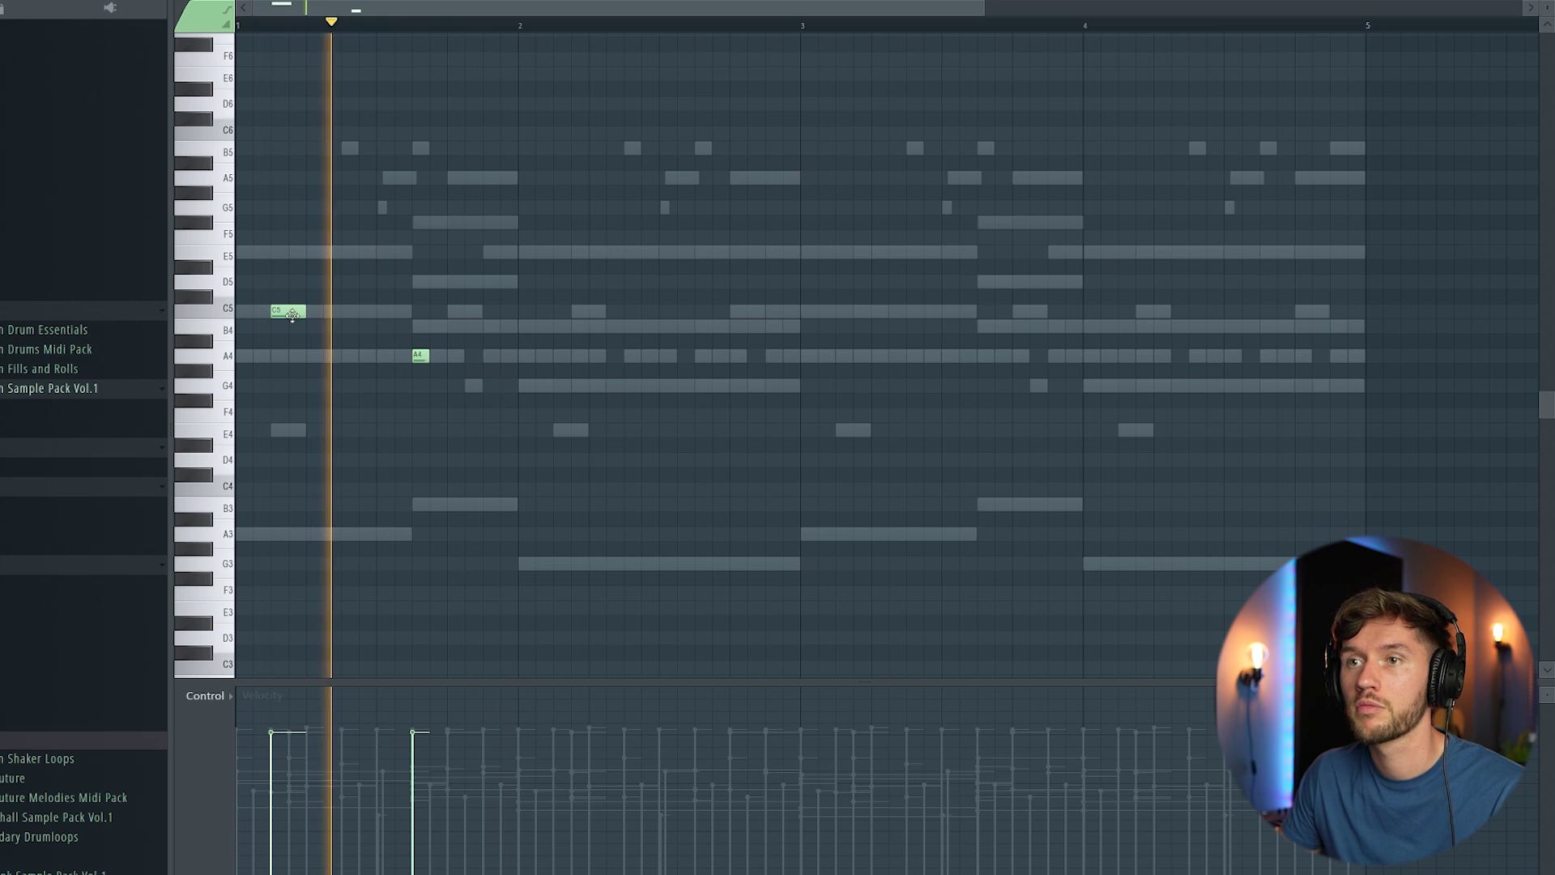
left_click(561, 311)
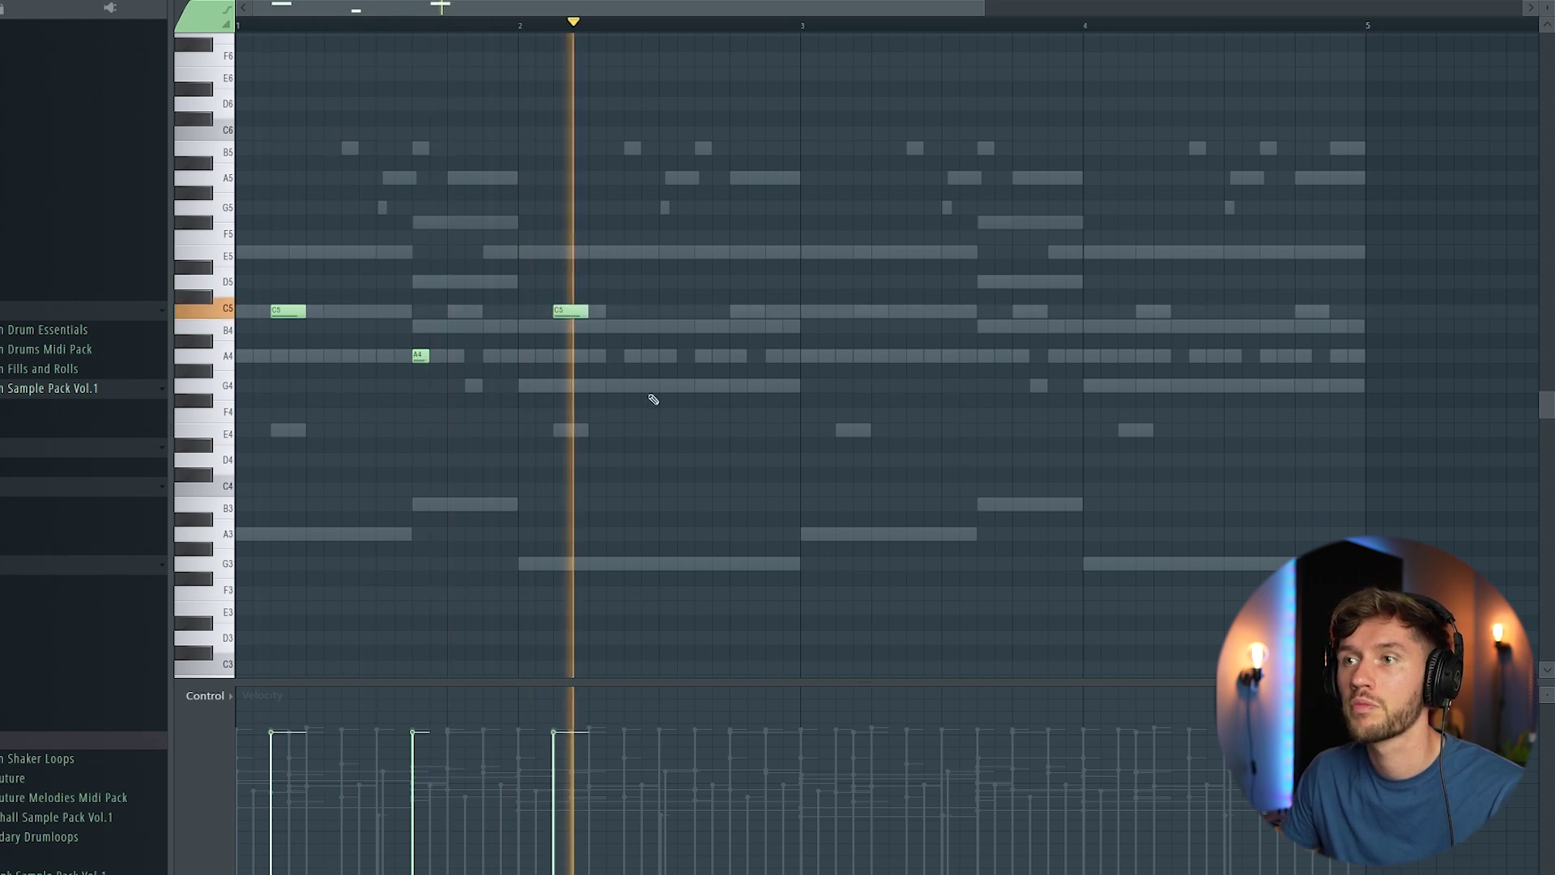
key("space")
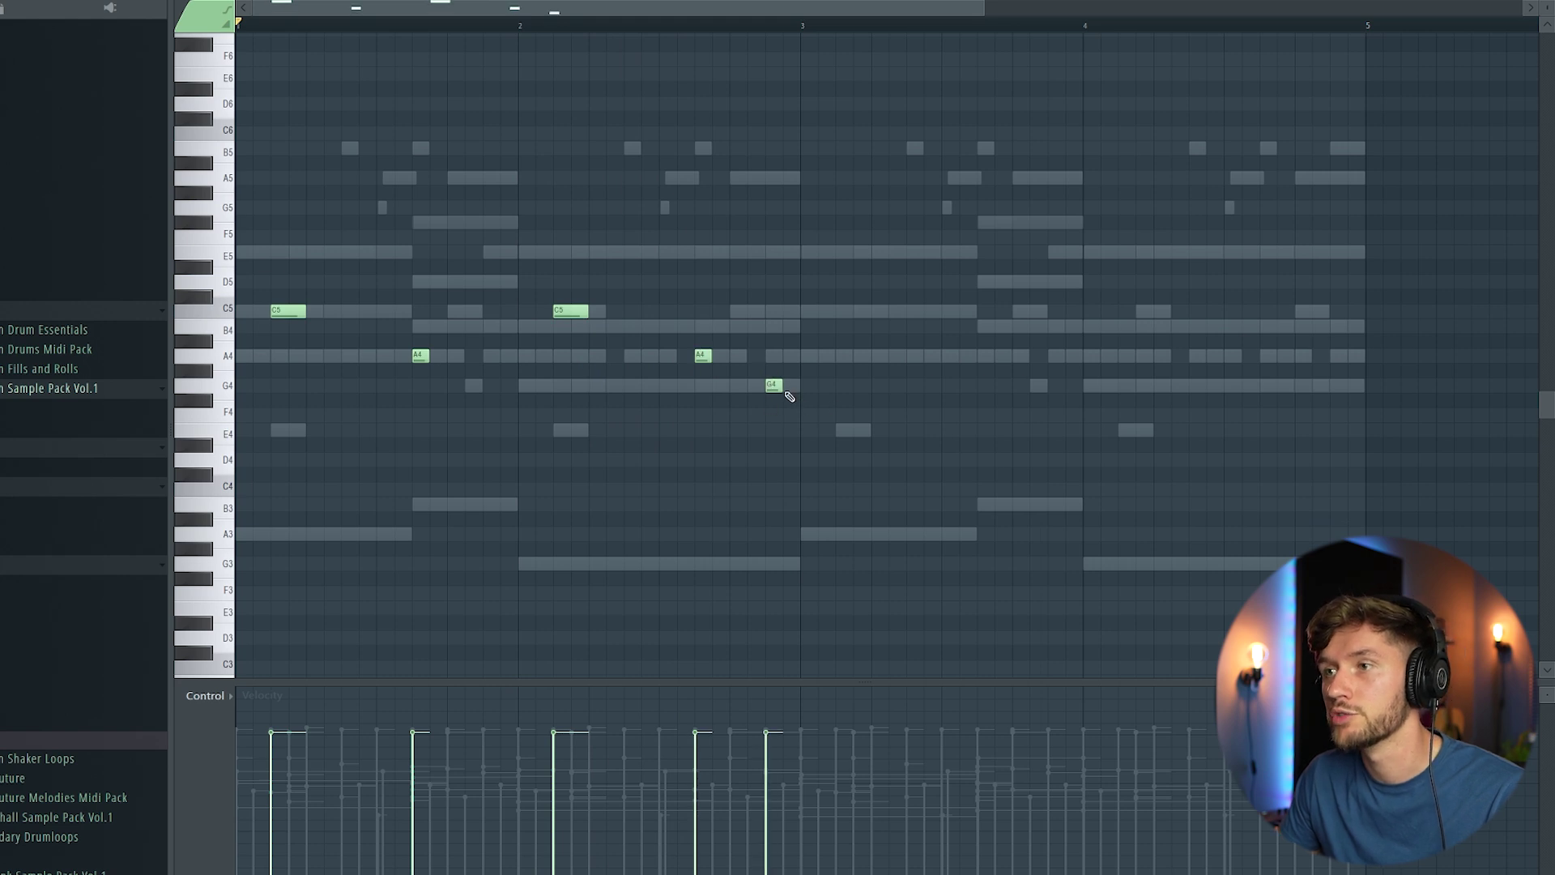
key("space")
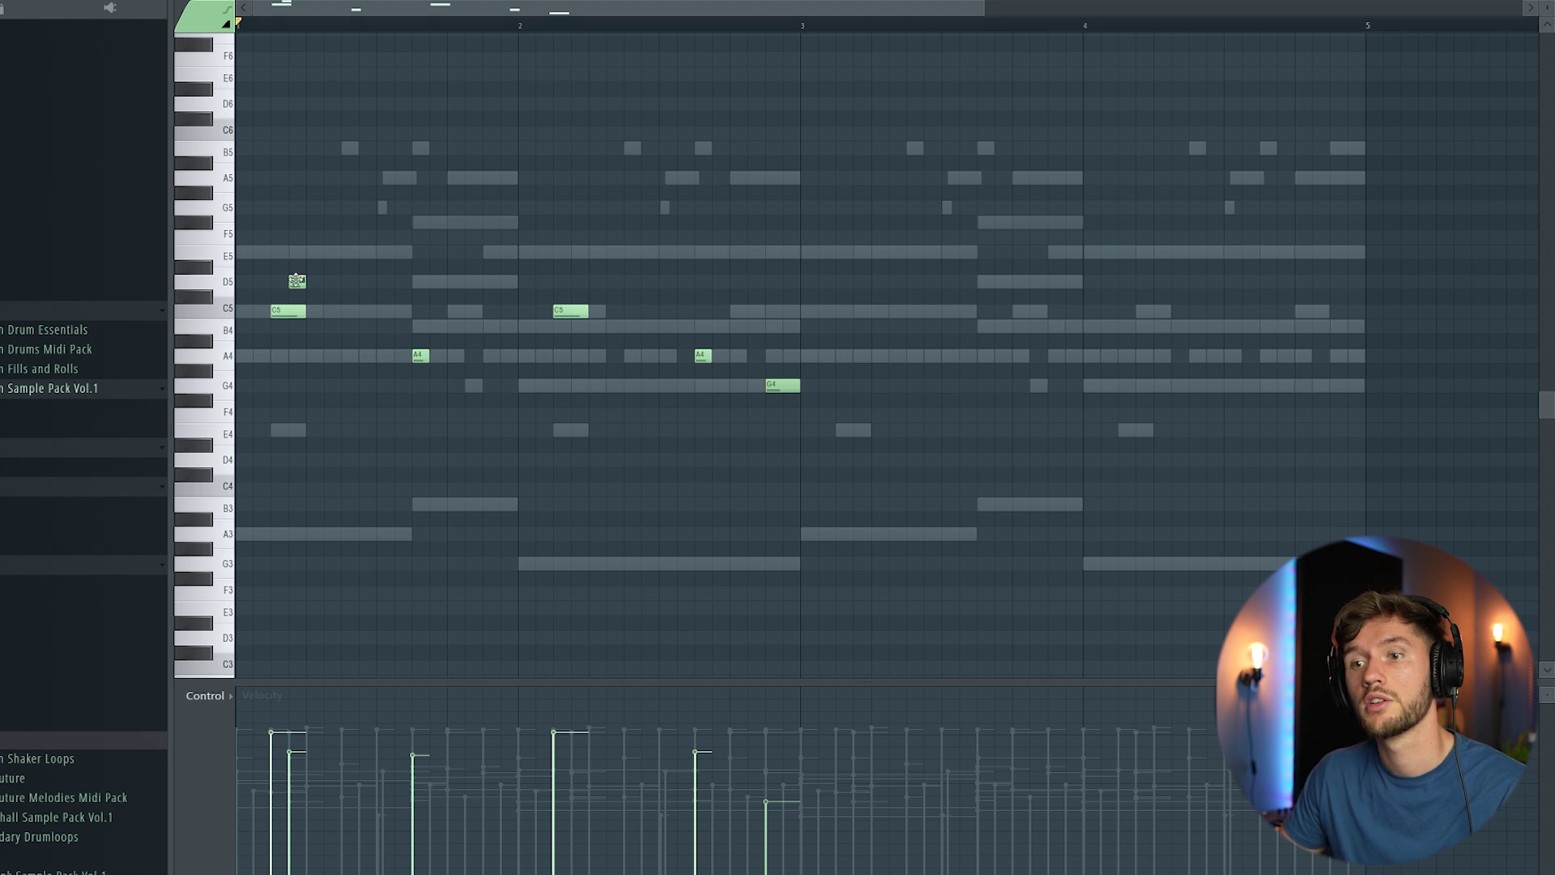
Step: Add short slide notes over the open hat's C5 and A4 hits, repeat the pattern across four bars and play it back
key("space")
key("space")
scroll(512, 324, "up", 2)
left_click(512, 324)
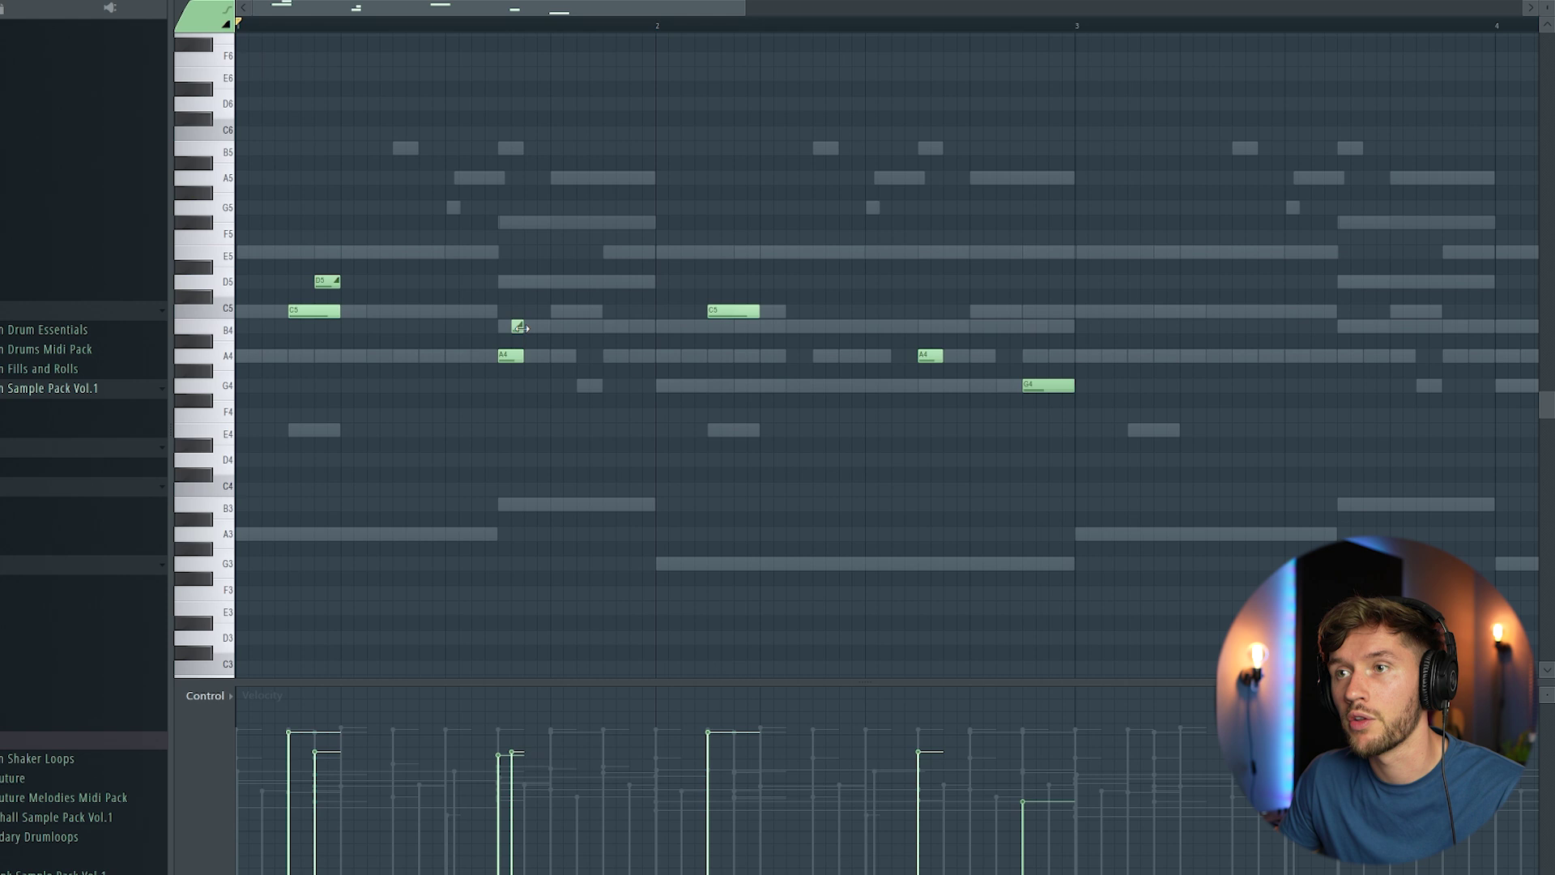
key("space")
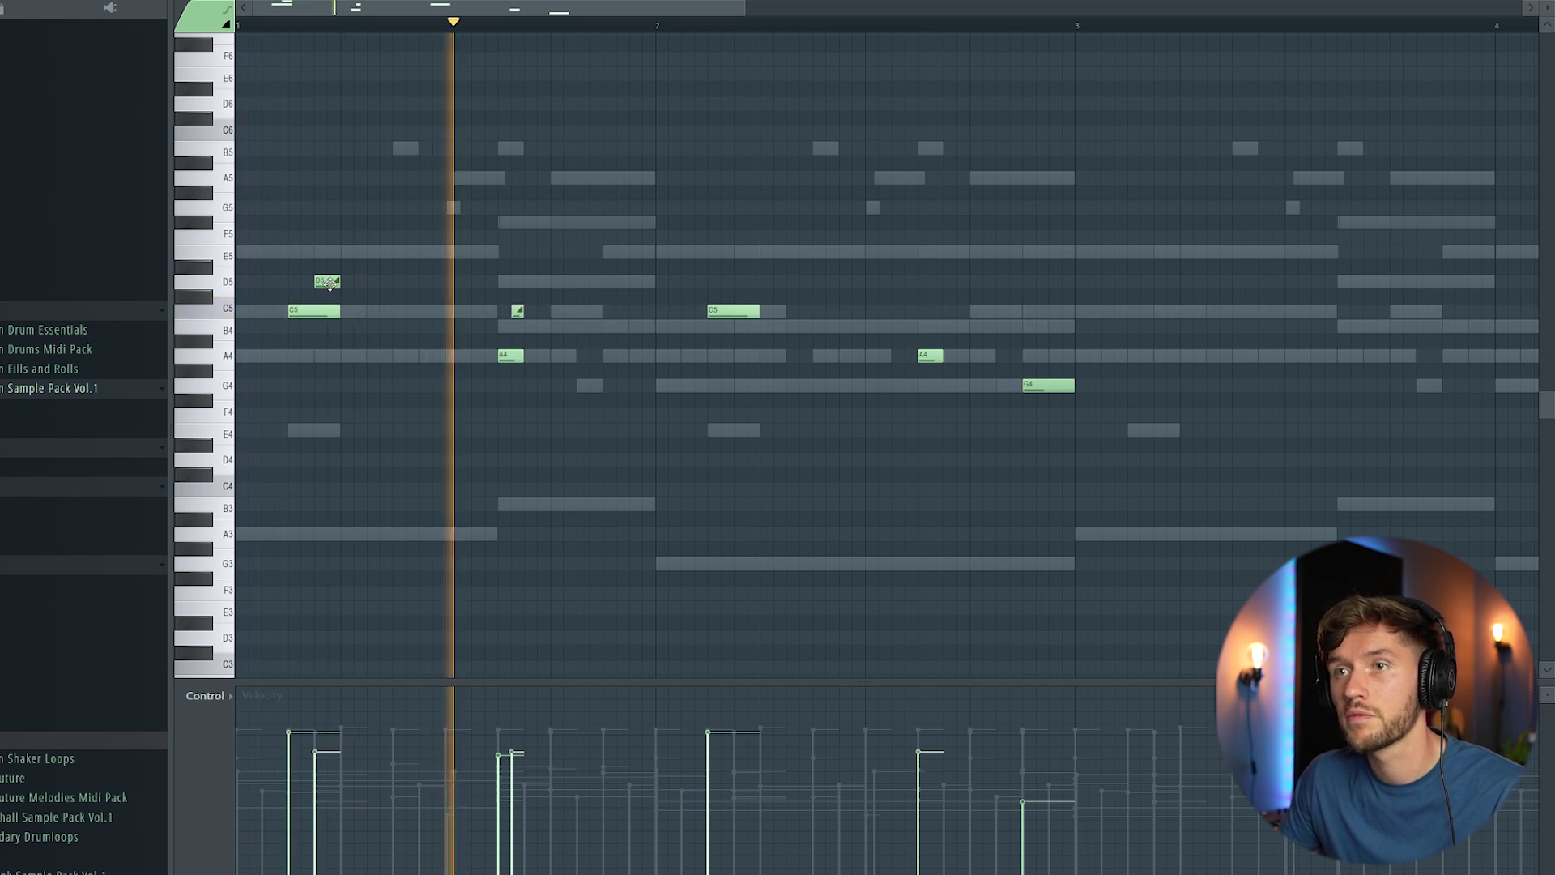
left_click(742, 281)
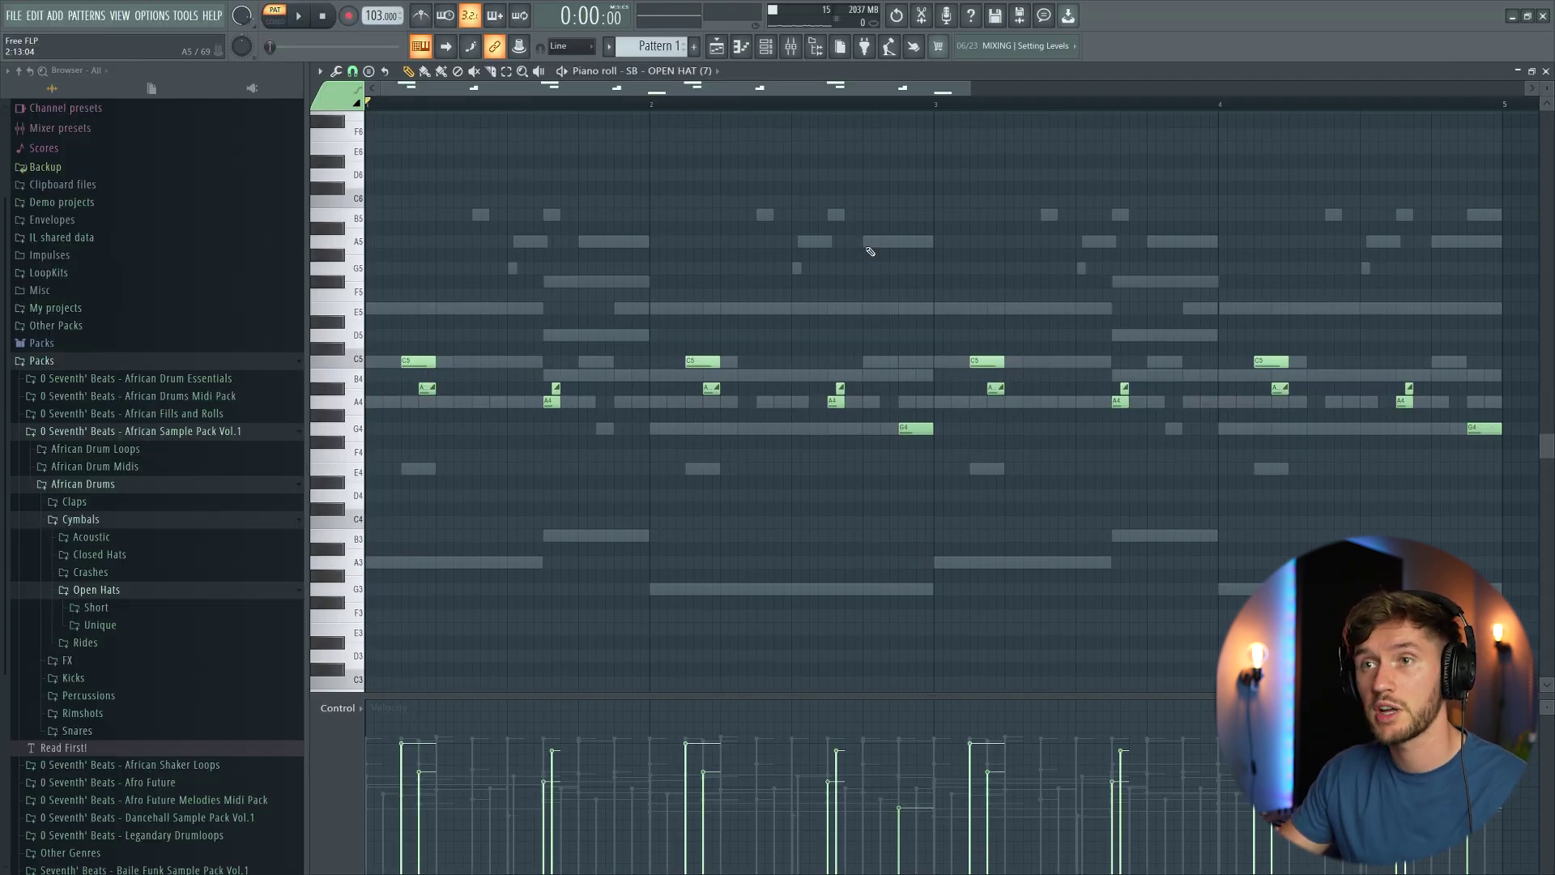
key("space")
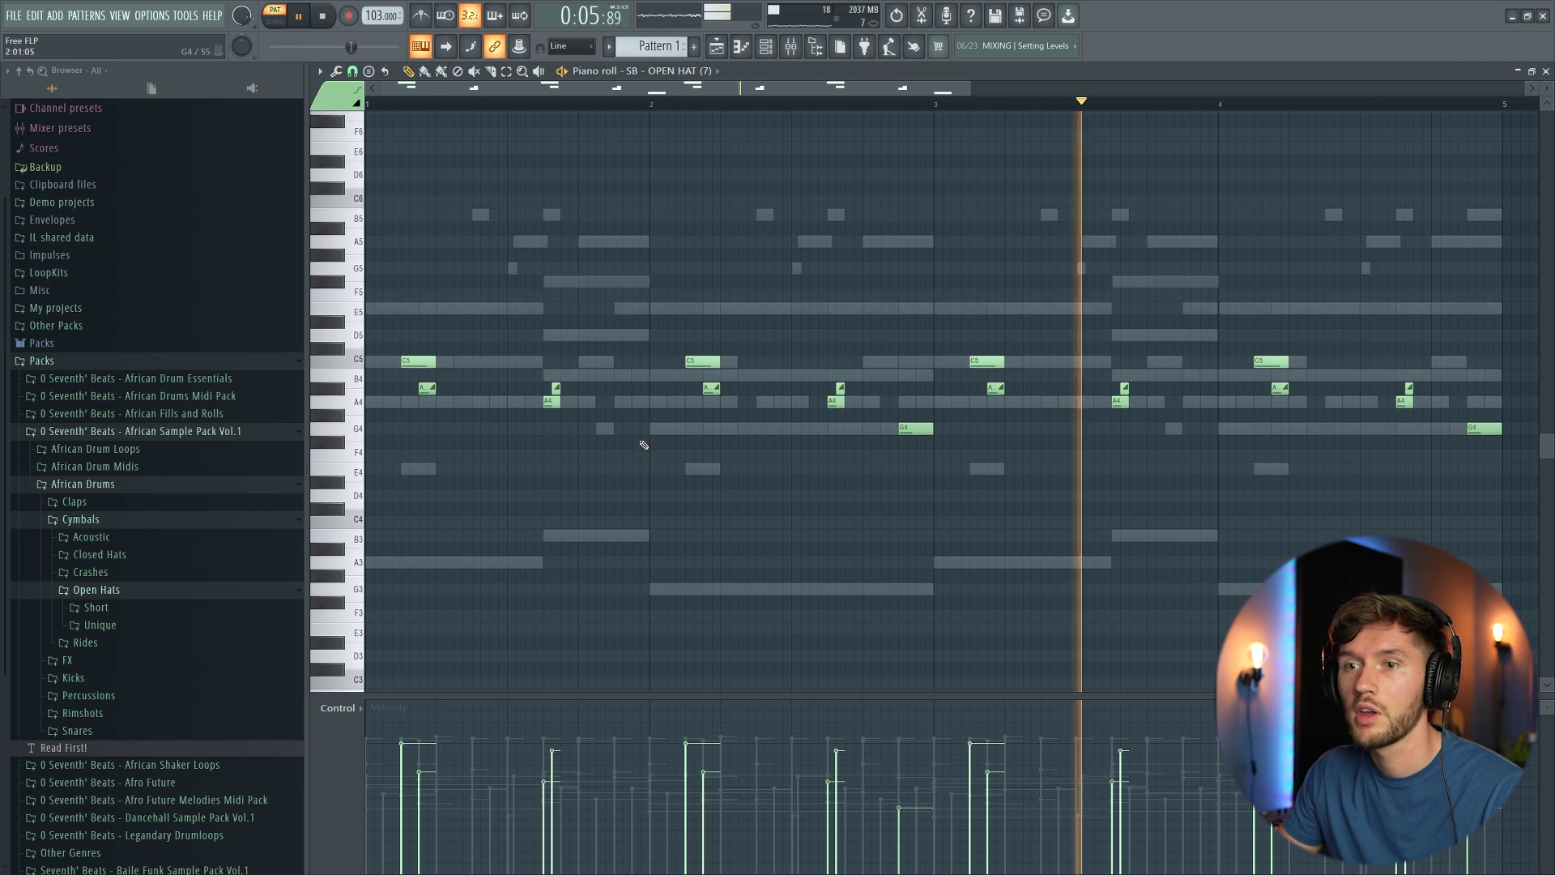
left_click(358, 708)
left_click(370, 735)
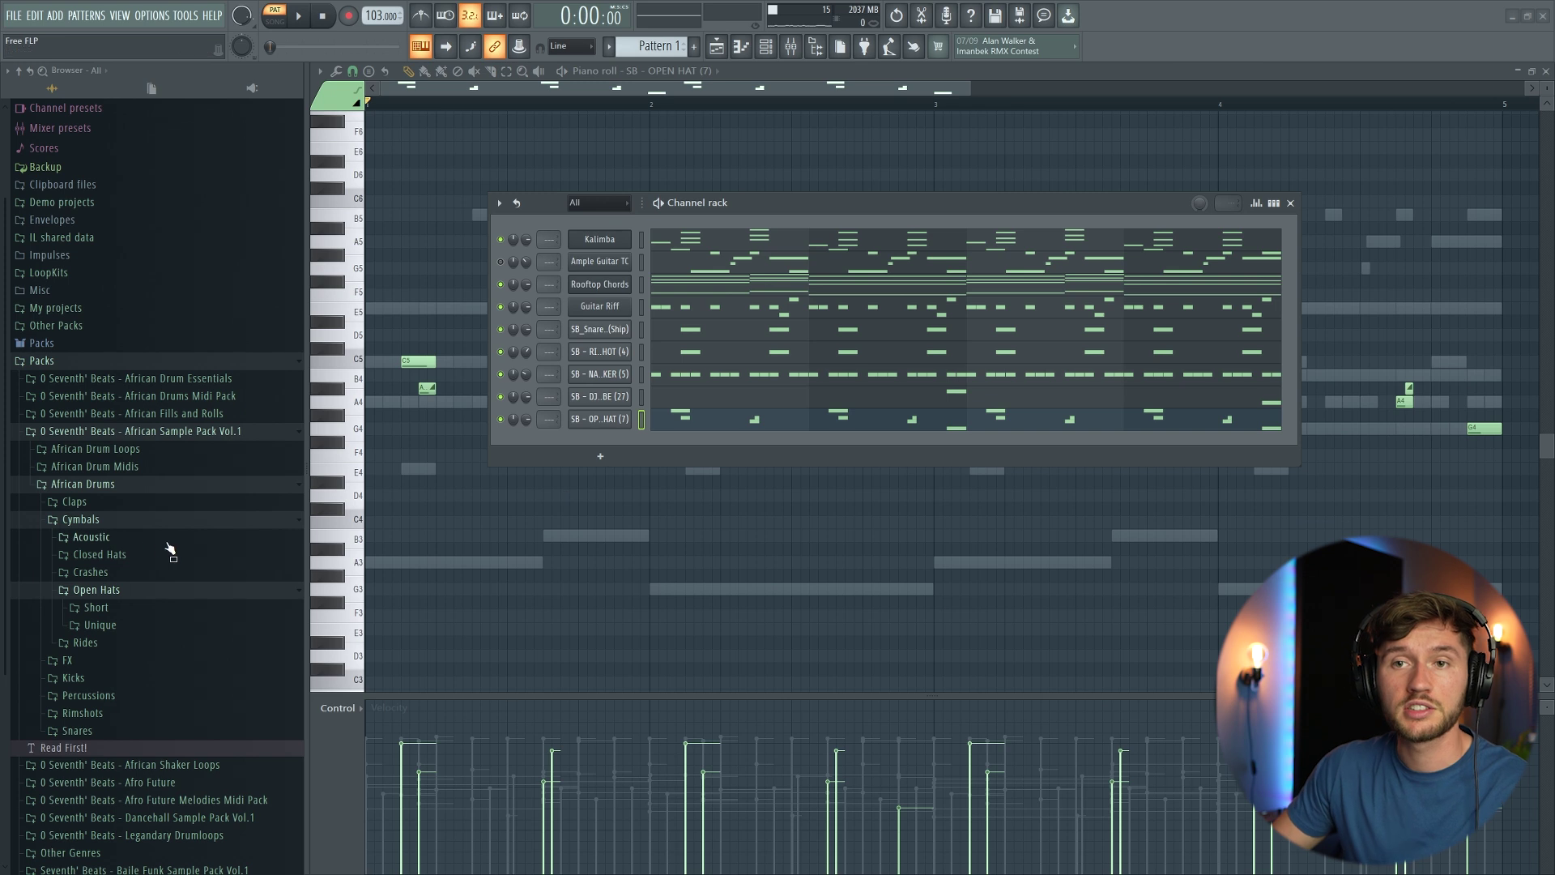
Step: Collapse the Cymbals samples and browse the Toms folder under Percussions for fill drums
left_click(120, 523)
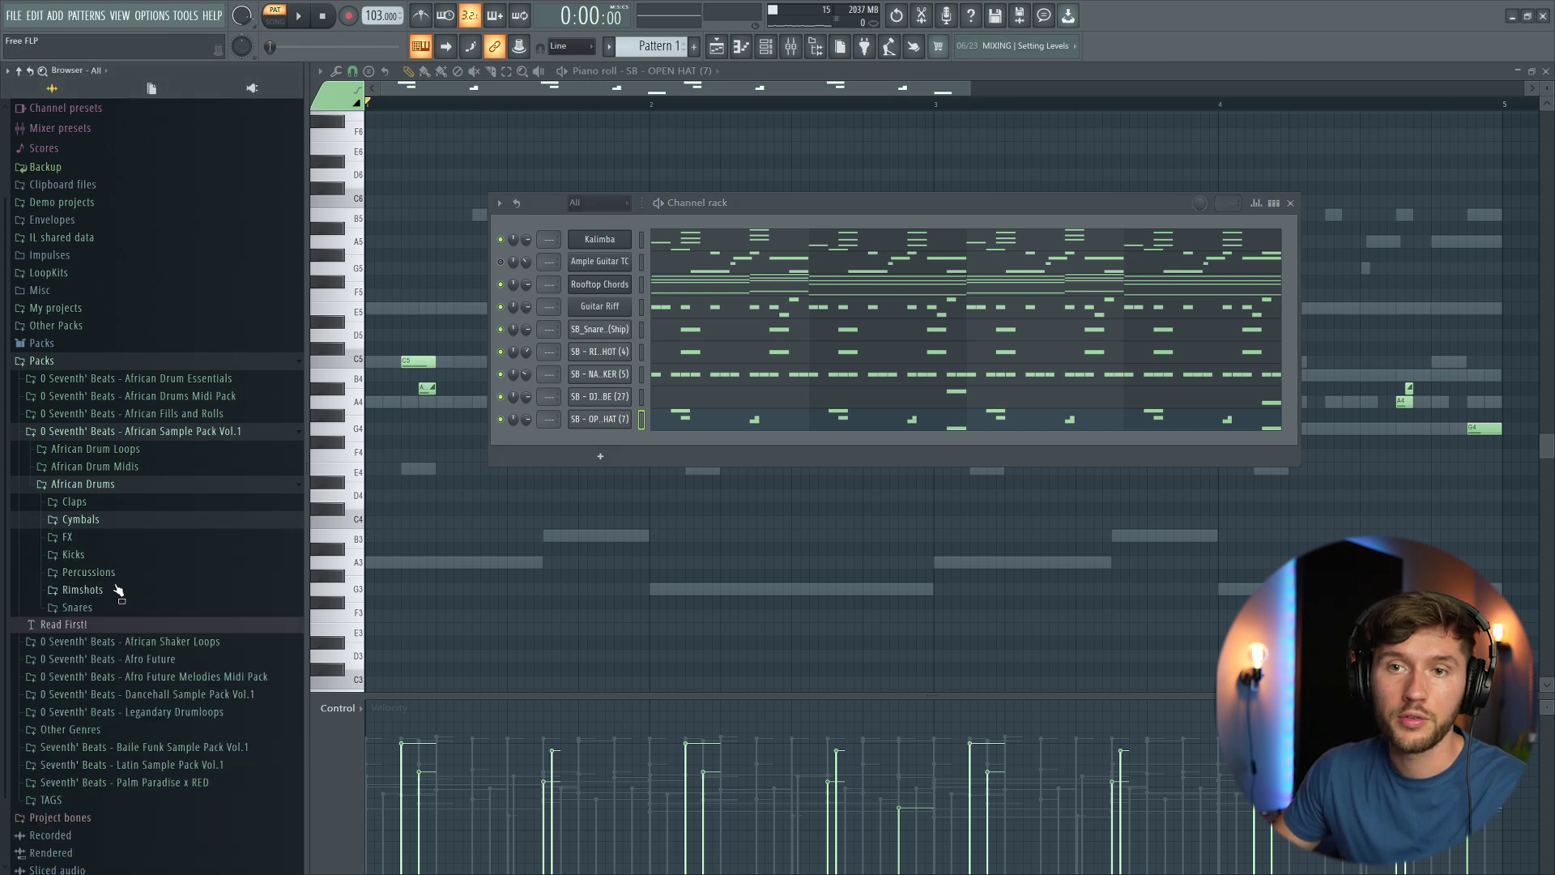
left_click(121, 573)
left_click(99, 581)
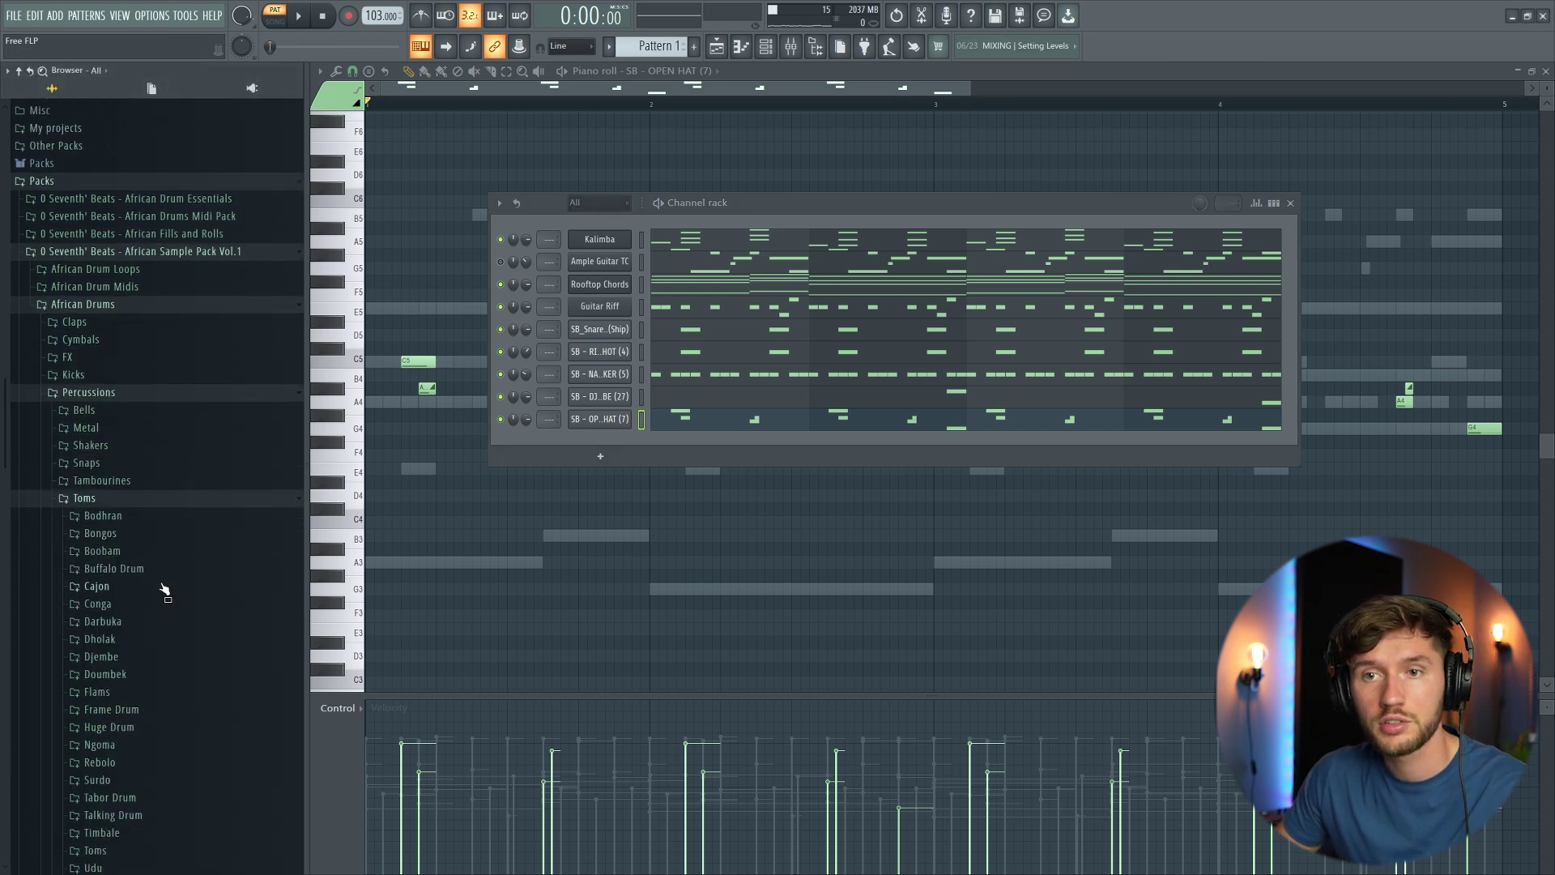
left_click(159, 554)
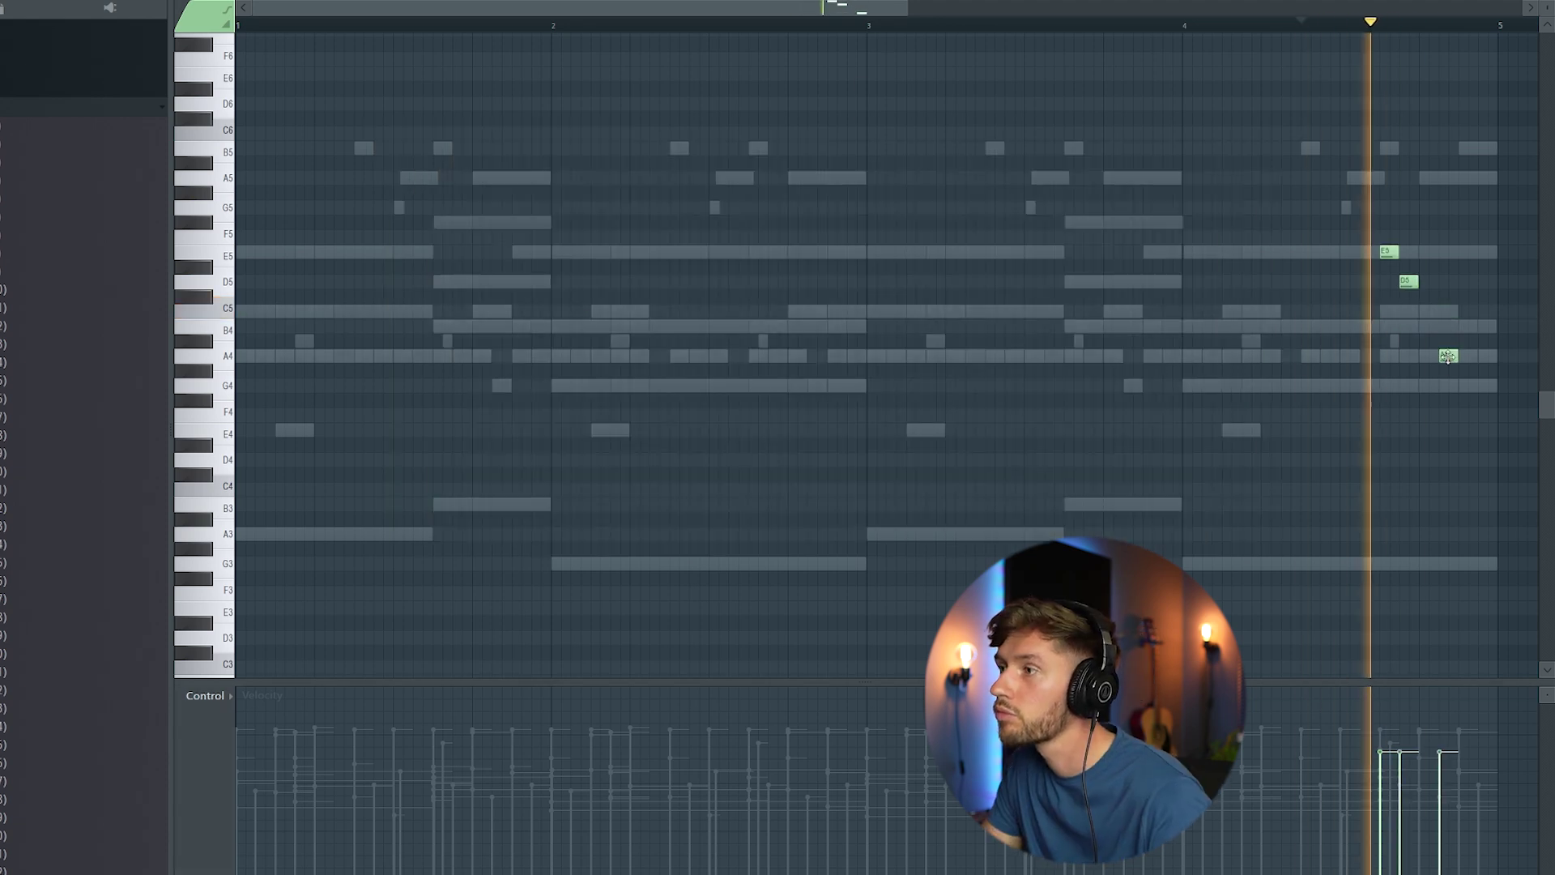
Step: Lower the bongo fill's second note in bar 4 to C5, adjust its last note's velocity and play the fill back
key("space")
left_click_drag(1409, 282, 1409, 311)
key("space")
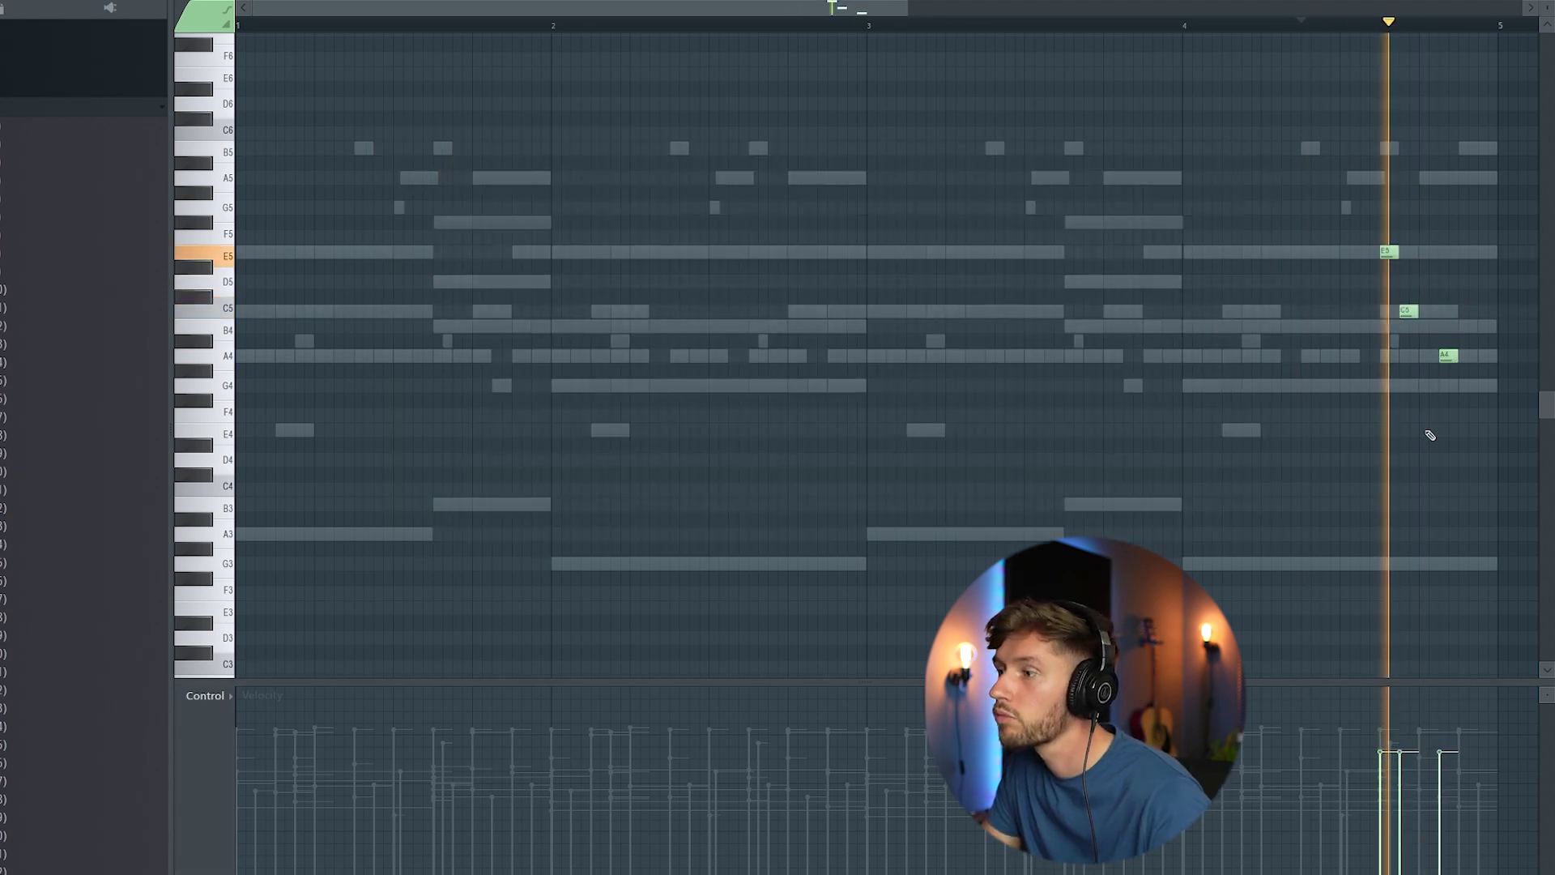
left_click(1443, 779)
key("space")
key("F6")
key("space")
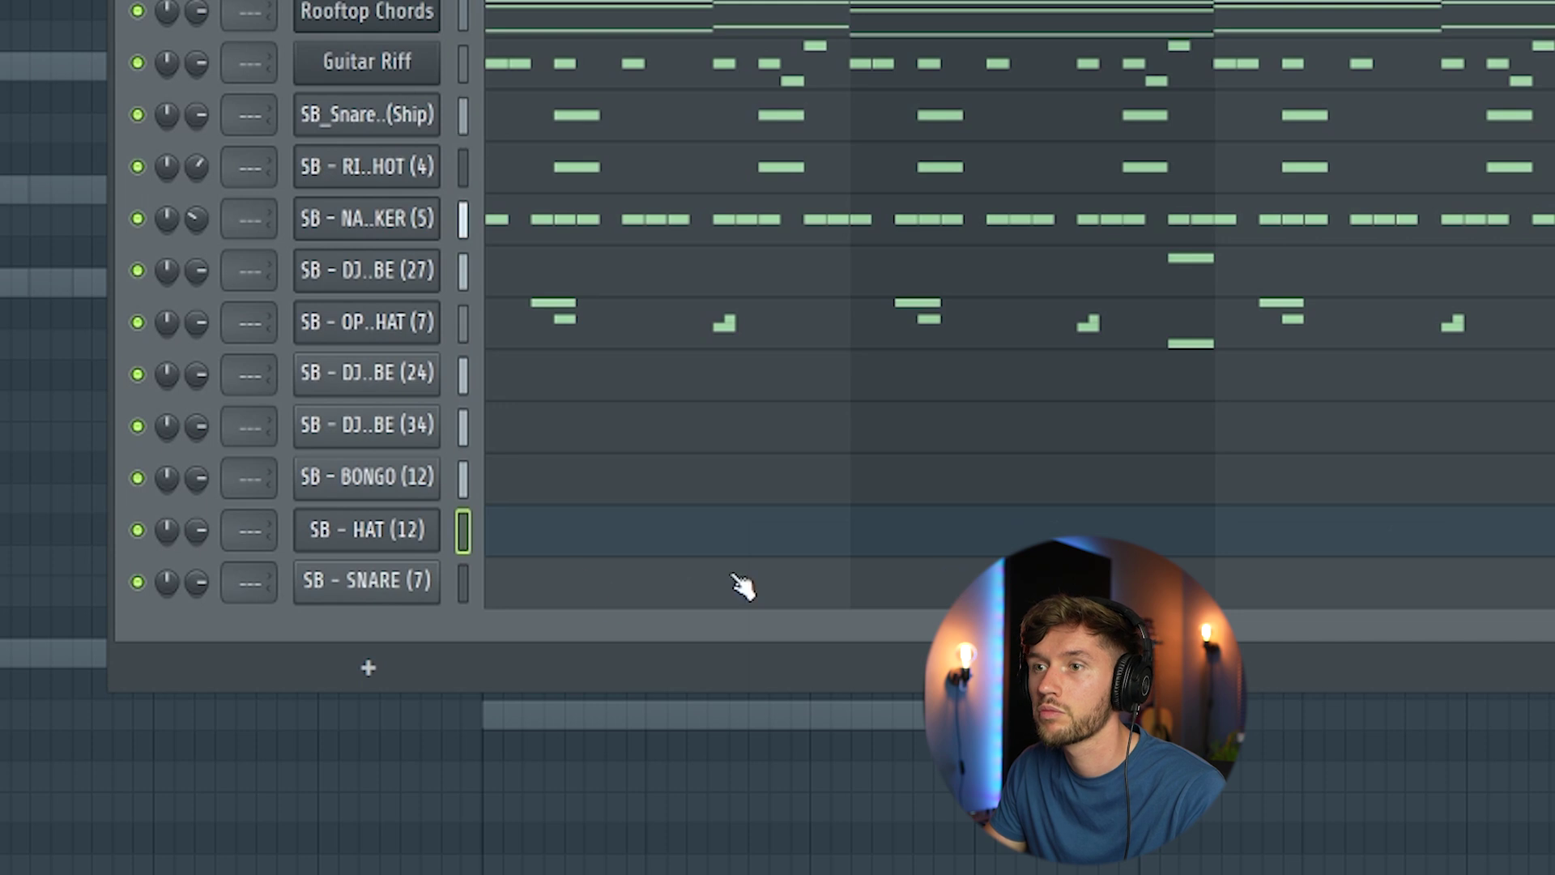
Step: Build a roll of four short C5 notes with rising velocities in bar 4 for the SB - SNARE (7) channel
key("F6")
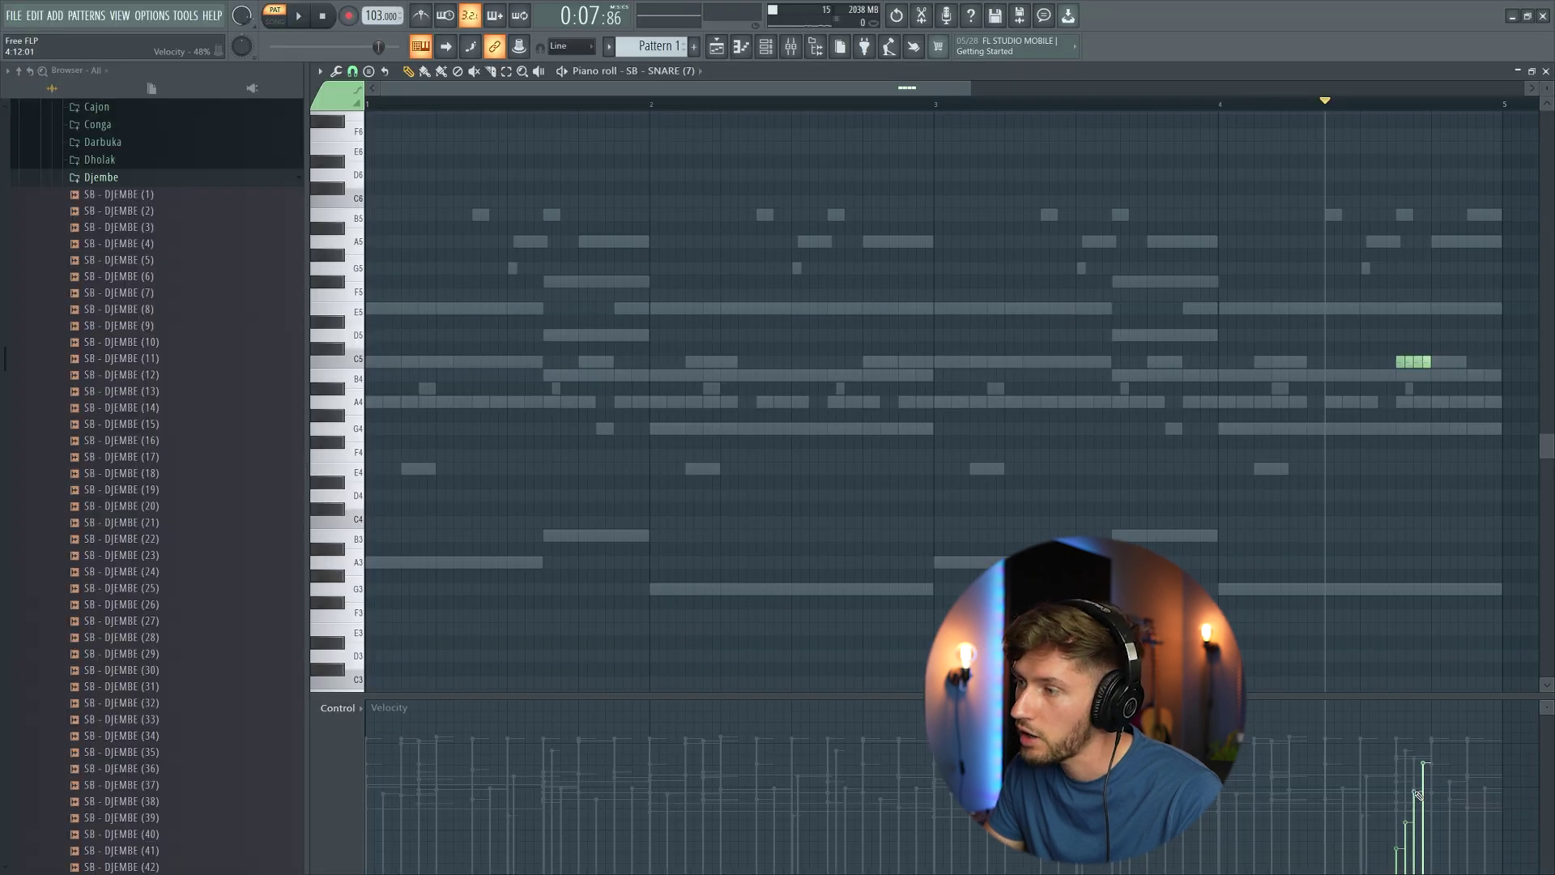
key("F6")
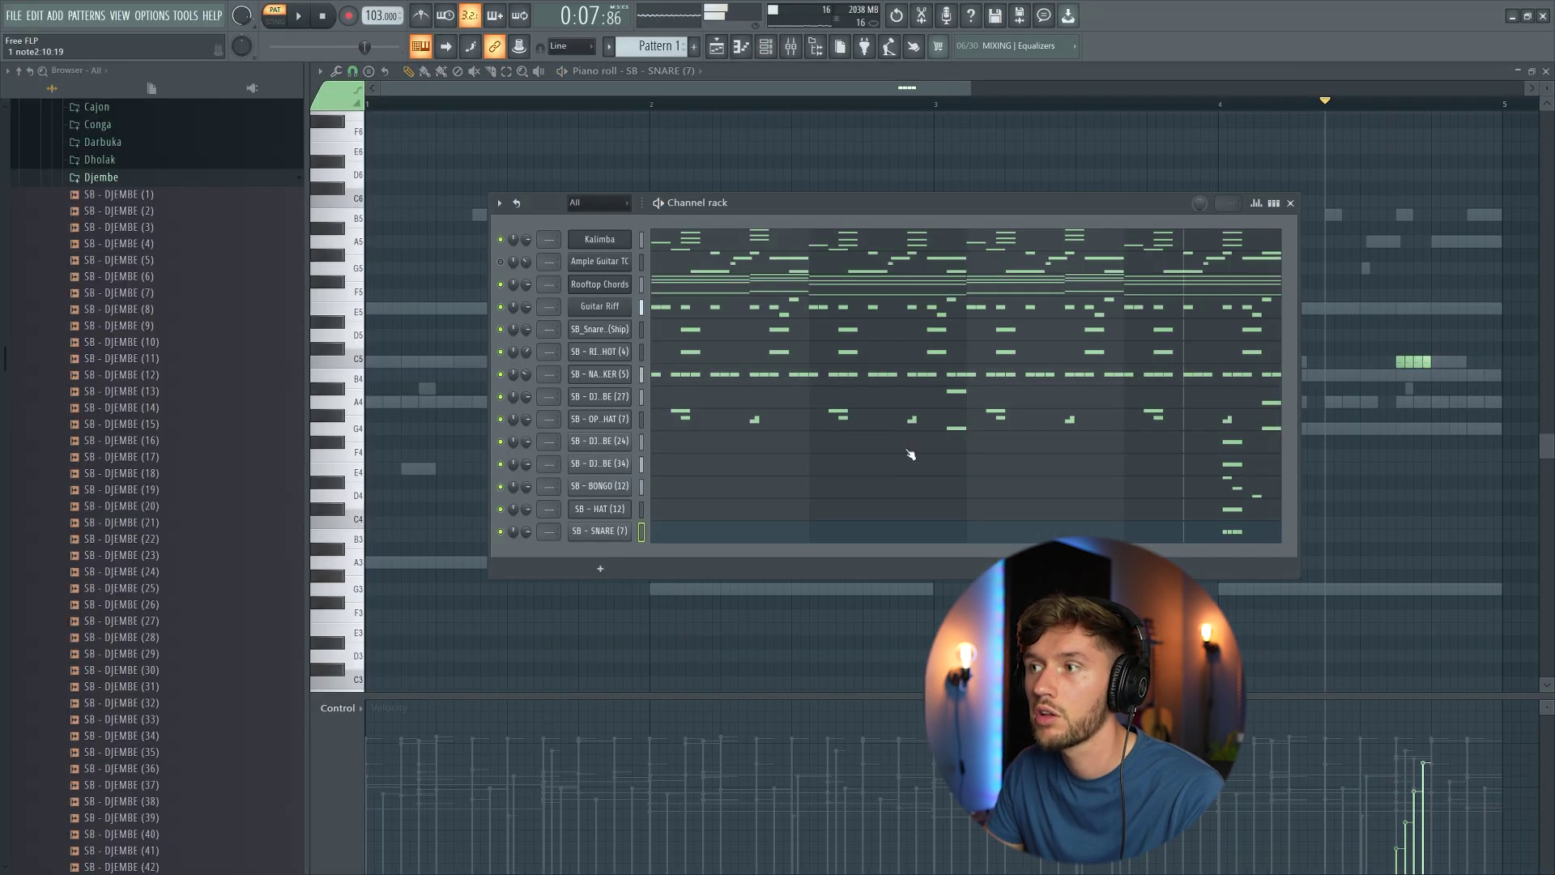
Step: Route the five fill channels from DJEMBE (24) to SNARE (7) to mixer tracks starting at insert 21, and name insert 20 BUS CHANNEL
left_click_drag(644, 454, 642, 533)
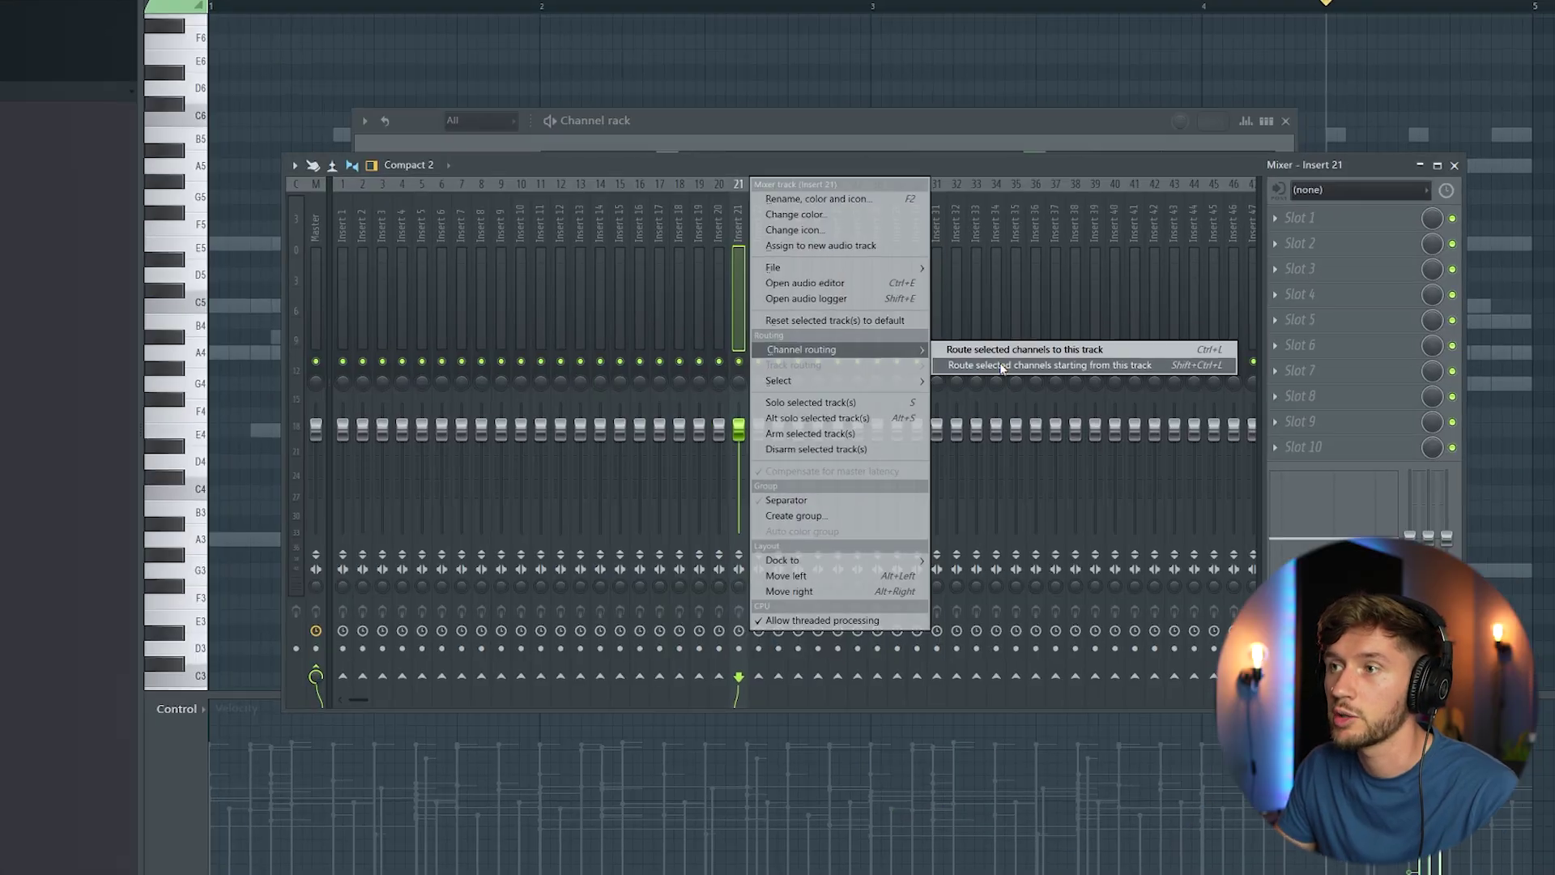
left_click(1003, 366)
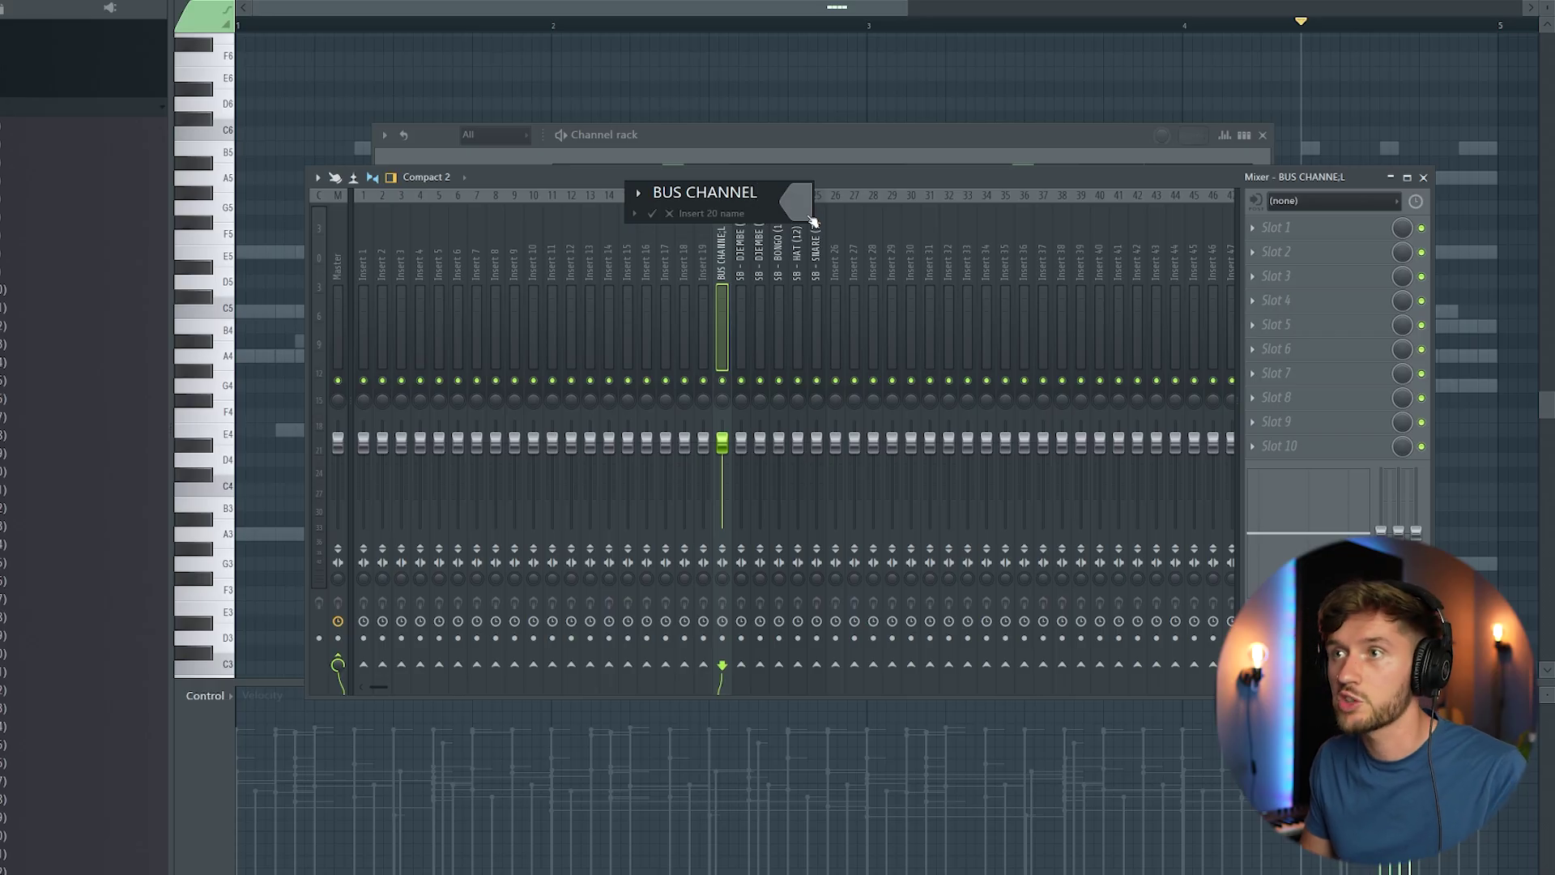
Step: Route the DJEMBE (24) and DJEMBE (34) mixer tracks to BUS CHANNEL instead of the master
left_click(741, 249)
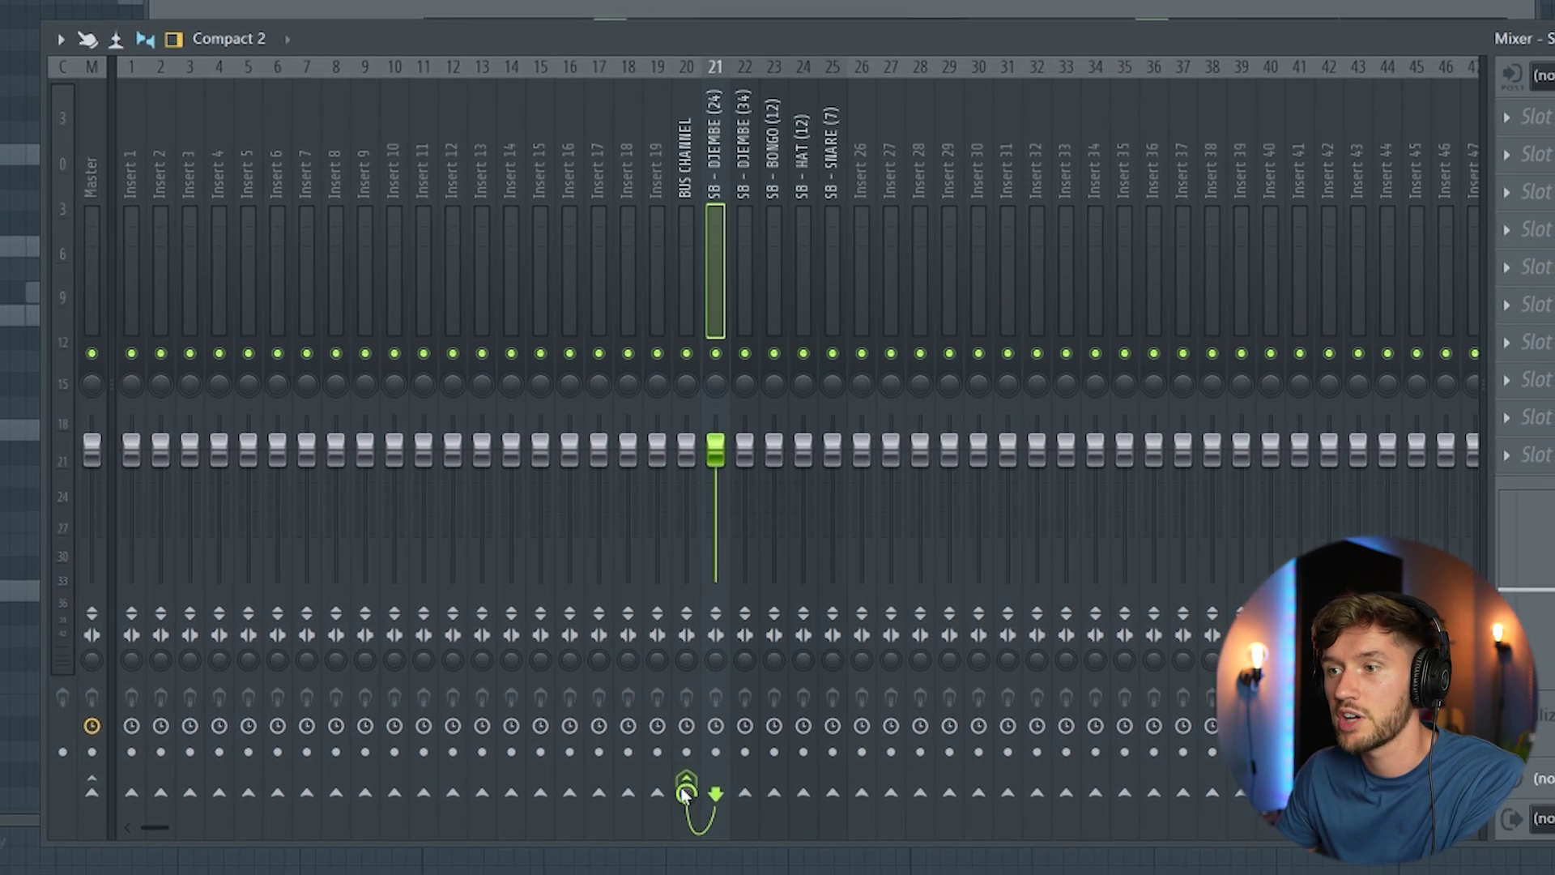
left_click(744, 810)
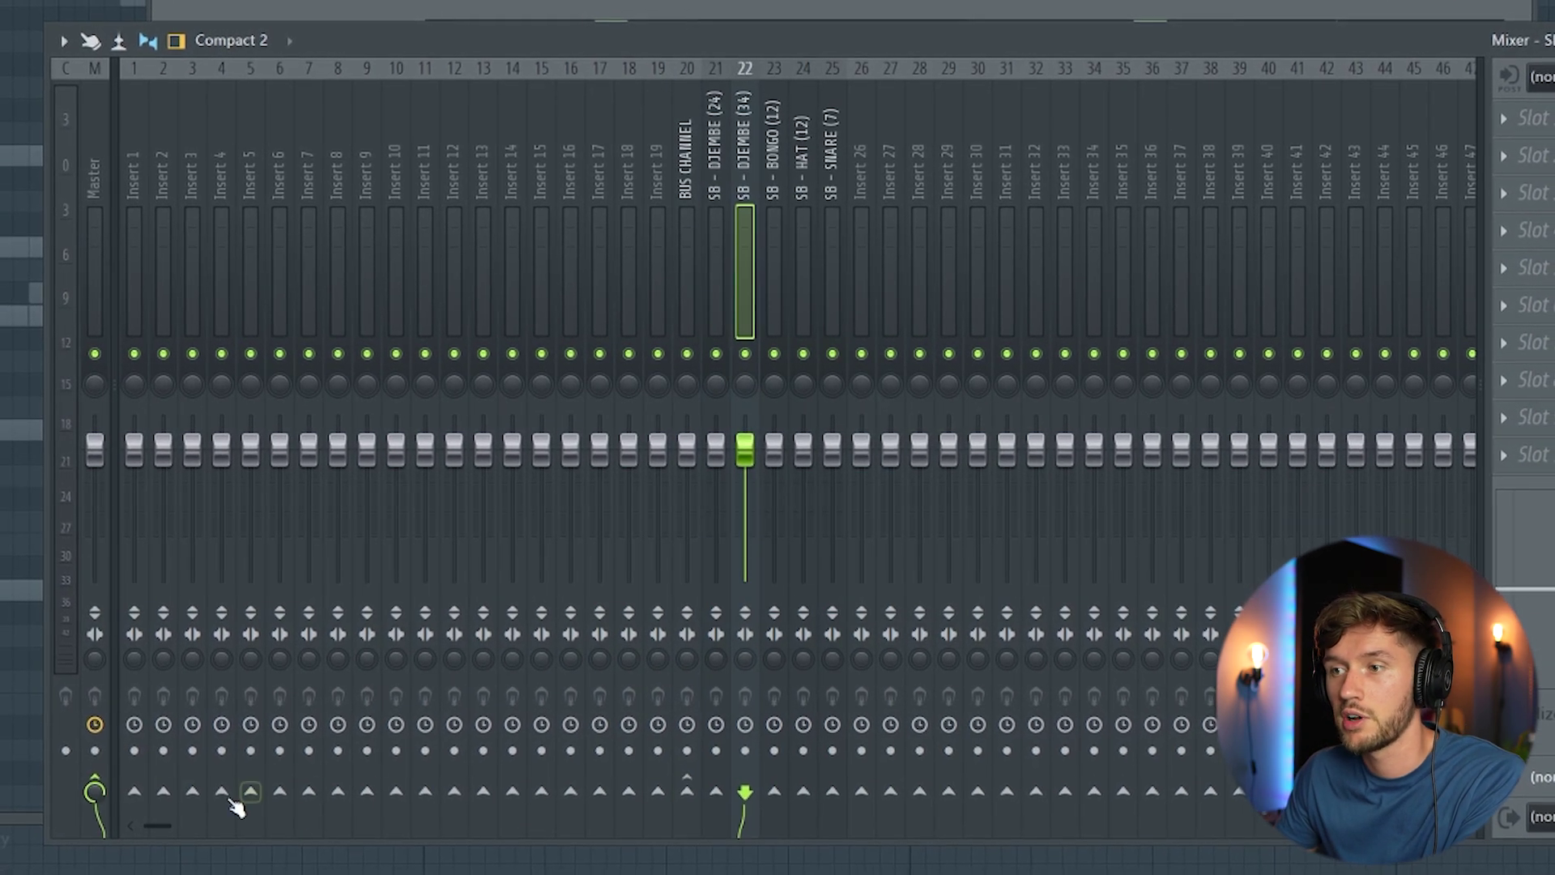
left_click(92, 793)
left_click(689, 787)
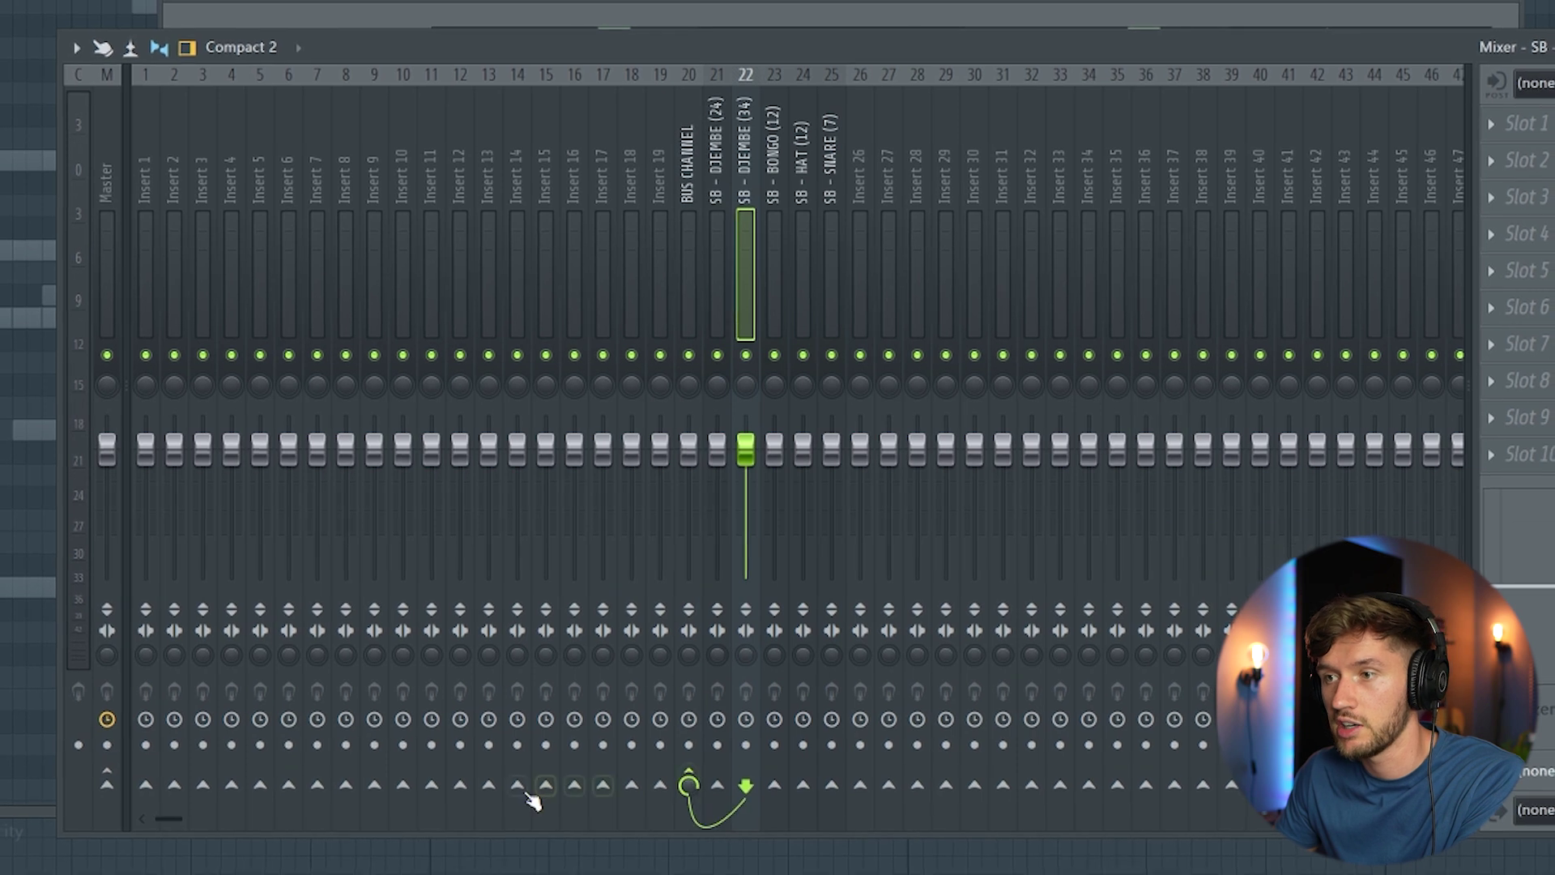
Step: Route the BONGO (12), HAT (12) and SNARE (7) mixer tracks to BUS CHANNEL instead of the master
key("Right")
left_click(104, 788)
left_click(693, 786)
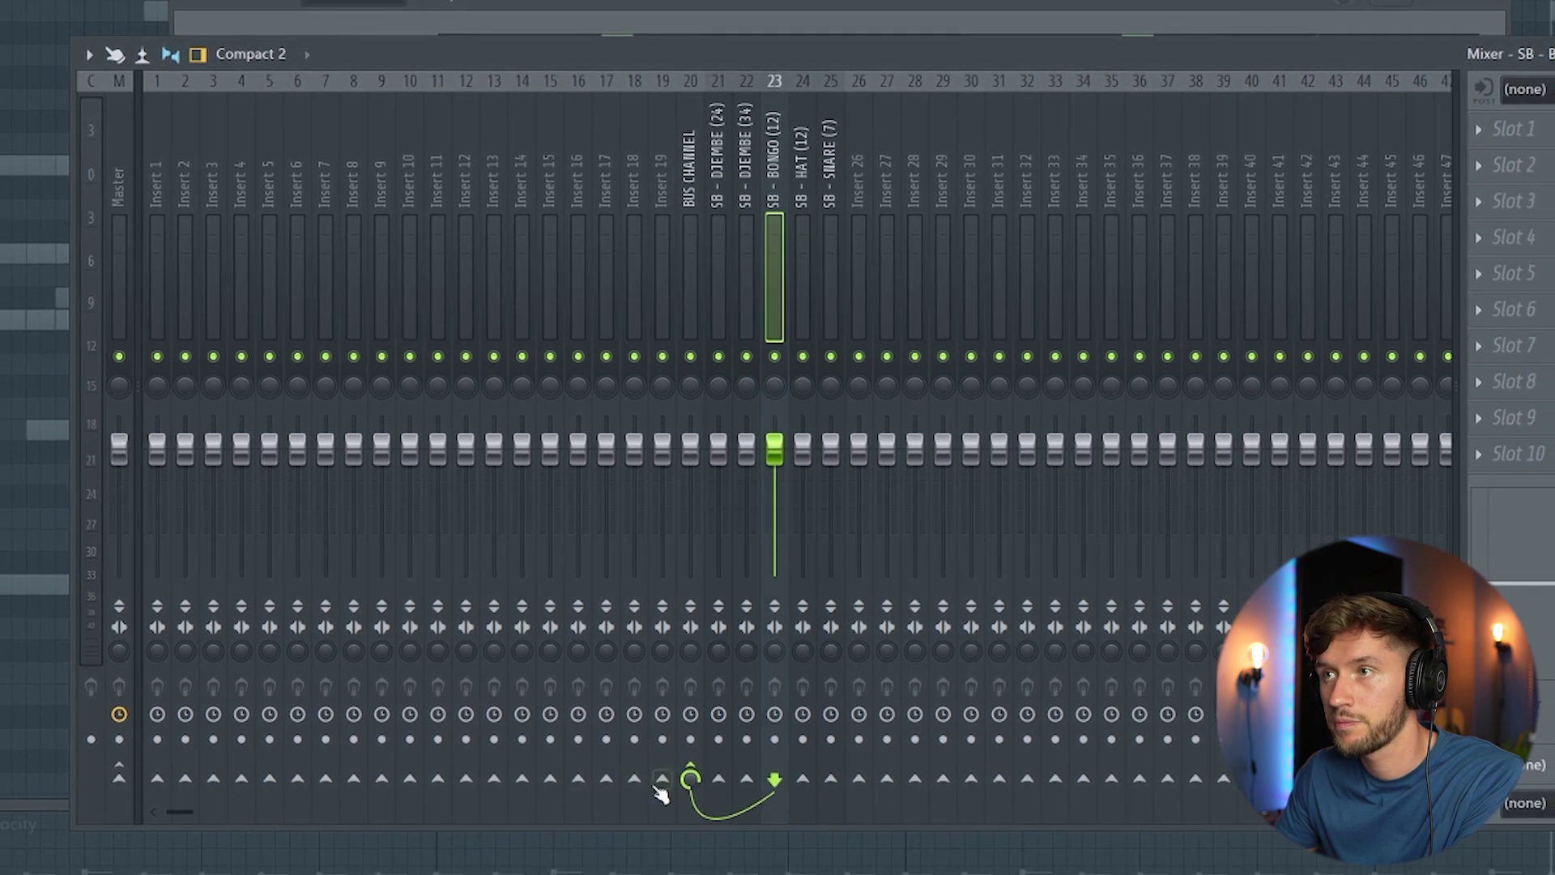
key("Right")
left_click(116, 780)
left_click(704, 784)
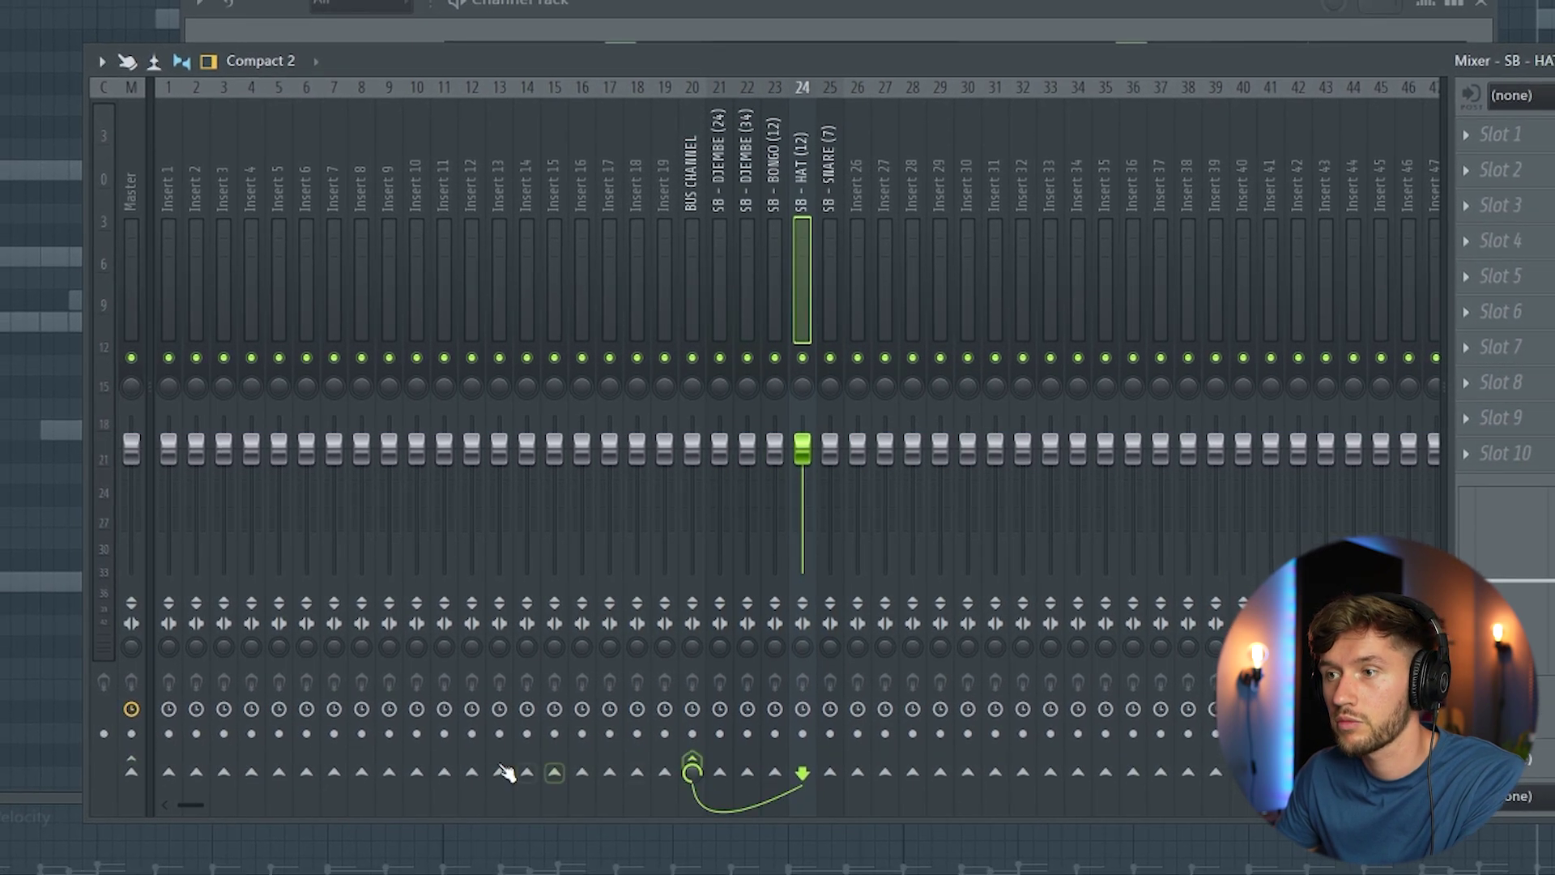
key("Right")
left_click(130, 776)
left_click(692, 777)
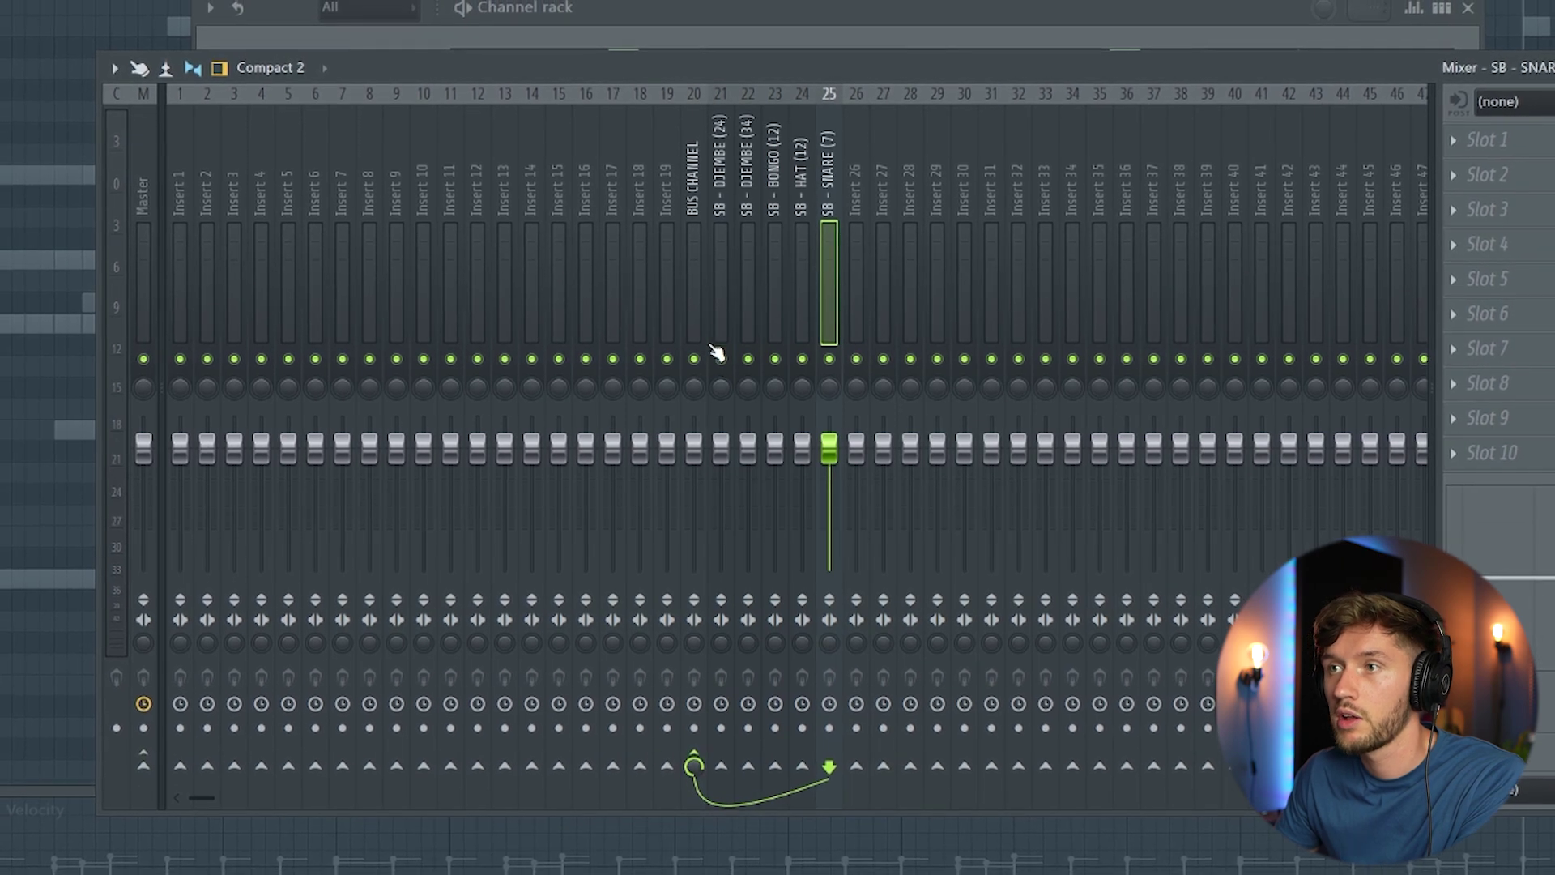
Step: Load ValhallaVintageVerb into the first effect slot of BUS CHANNEL
left_click(694, 201)
left_click(1456, 139)
mouse_move(1488, 170)
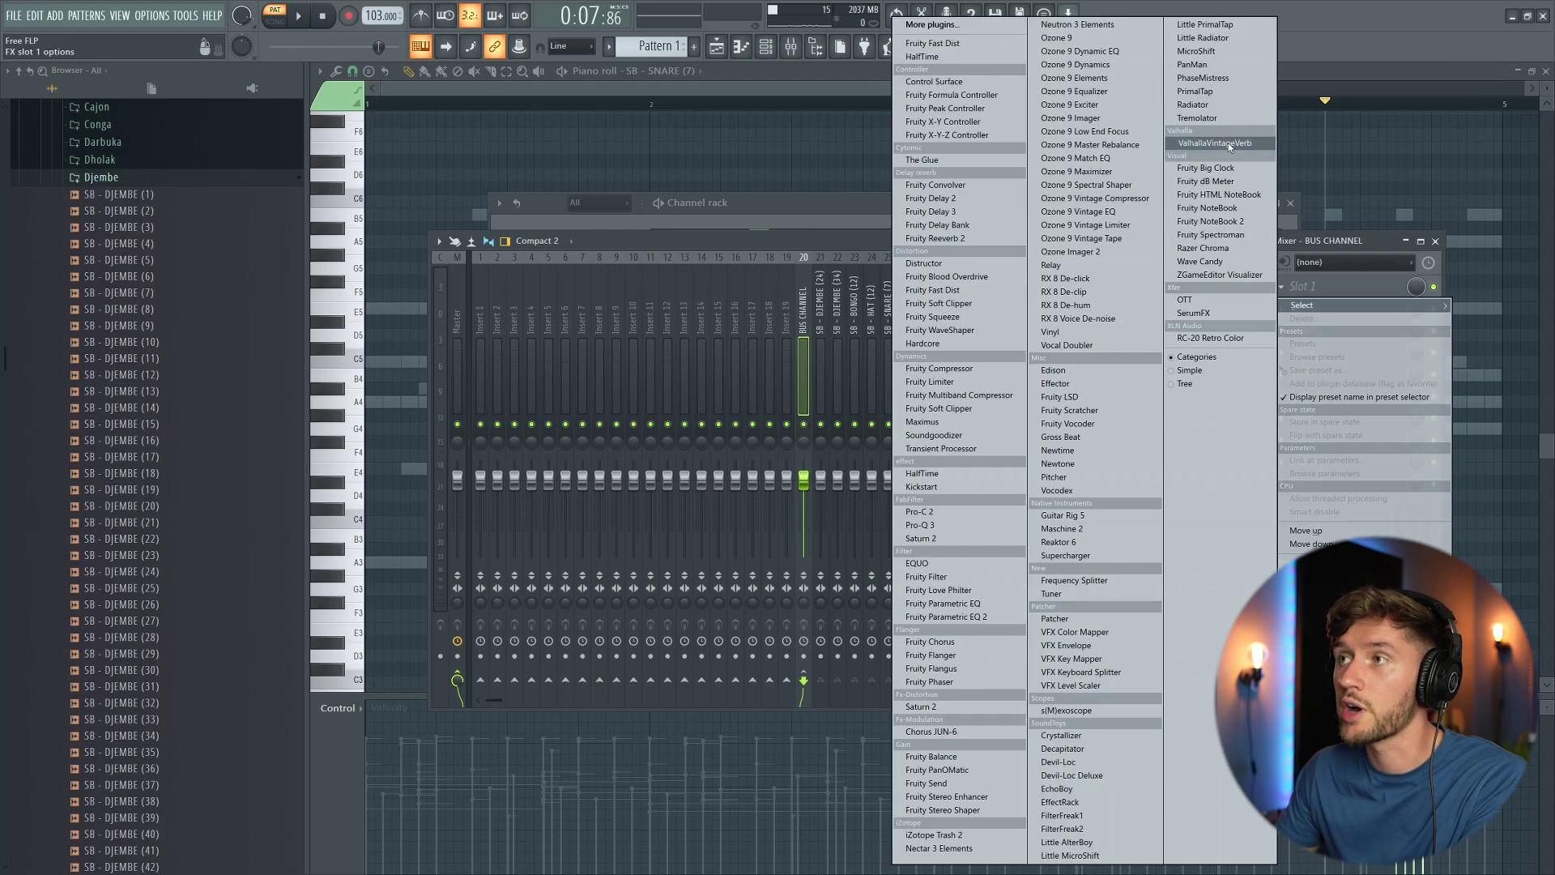
left_click(1229, 145)
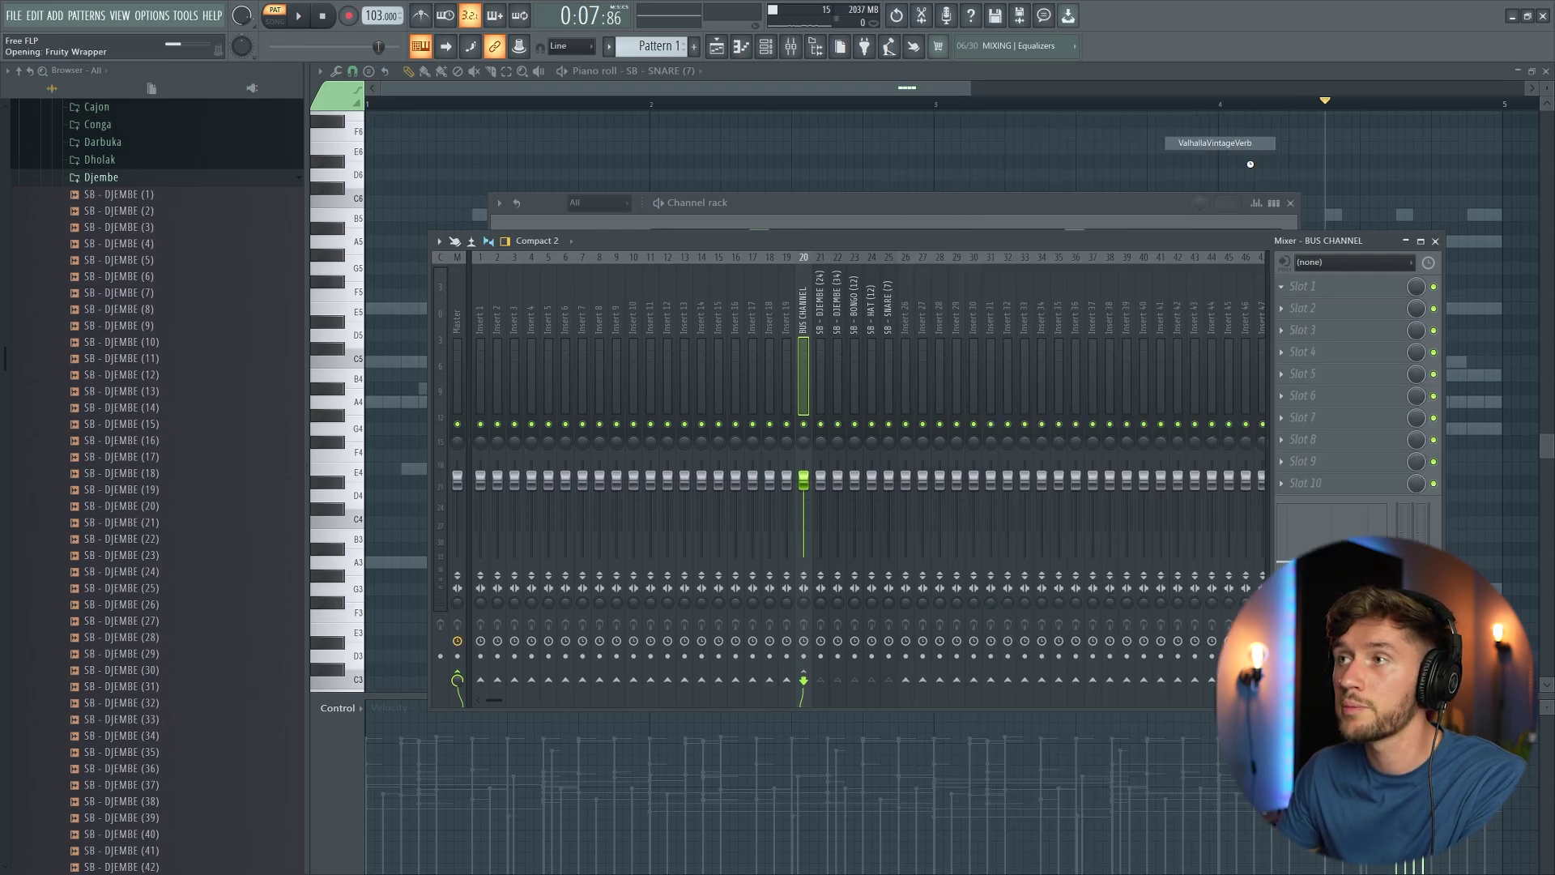
Step: Set the bus reverb's decay to 1.77 s and its mix to 14.0 %
left_click_drag(546, 175, 697, 202)
left_click_drag(548, 291, 548, 341)
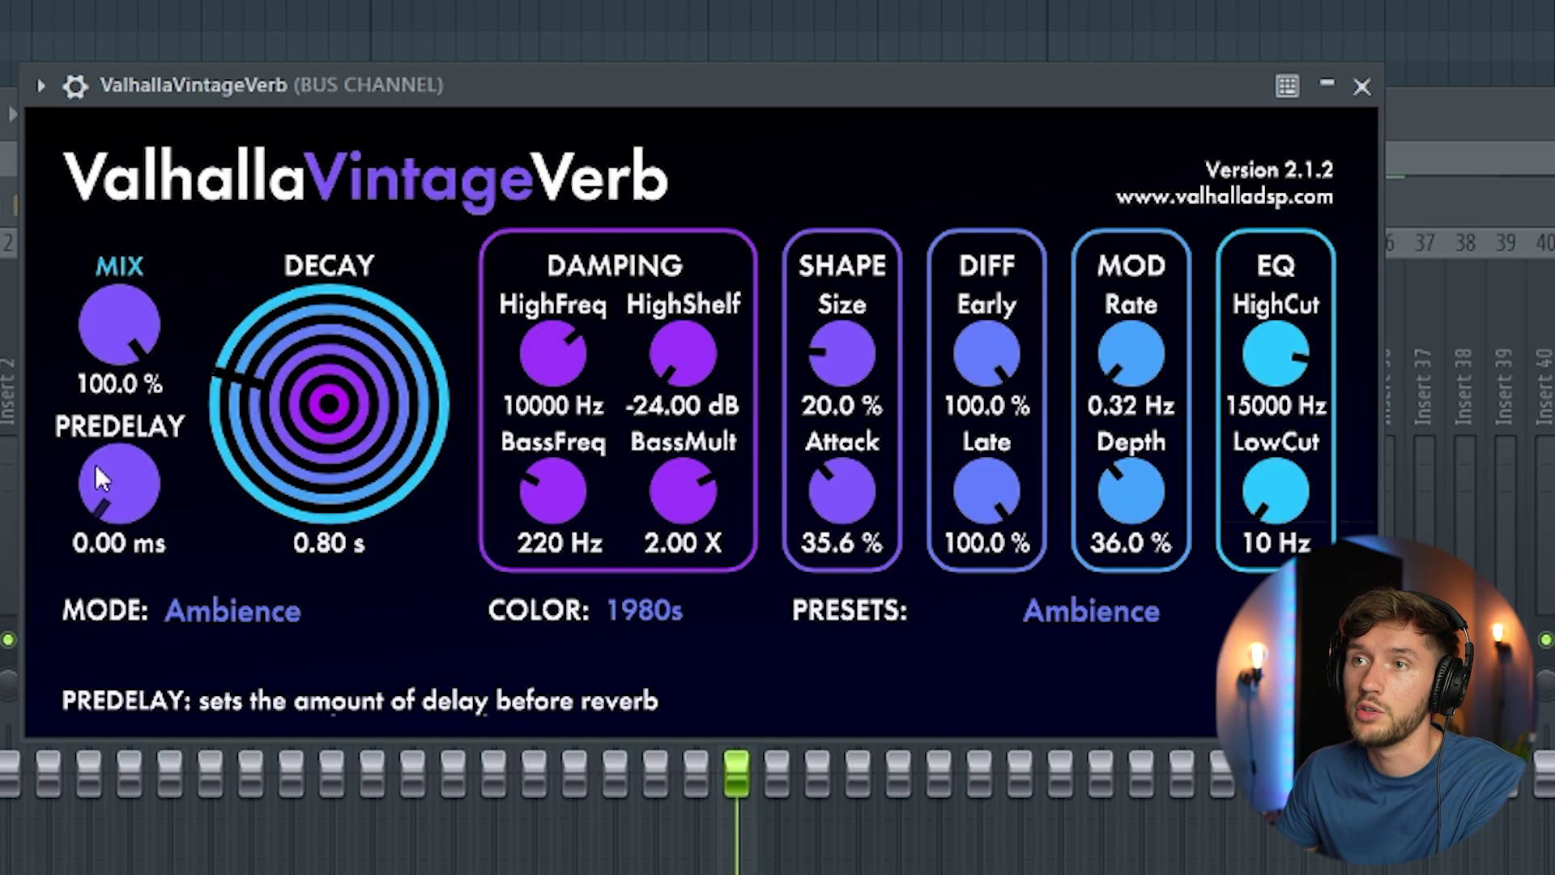
left_click_drag(548, 292, 549, 316)
left_click_drag(123, 382, 302, 474)
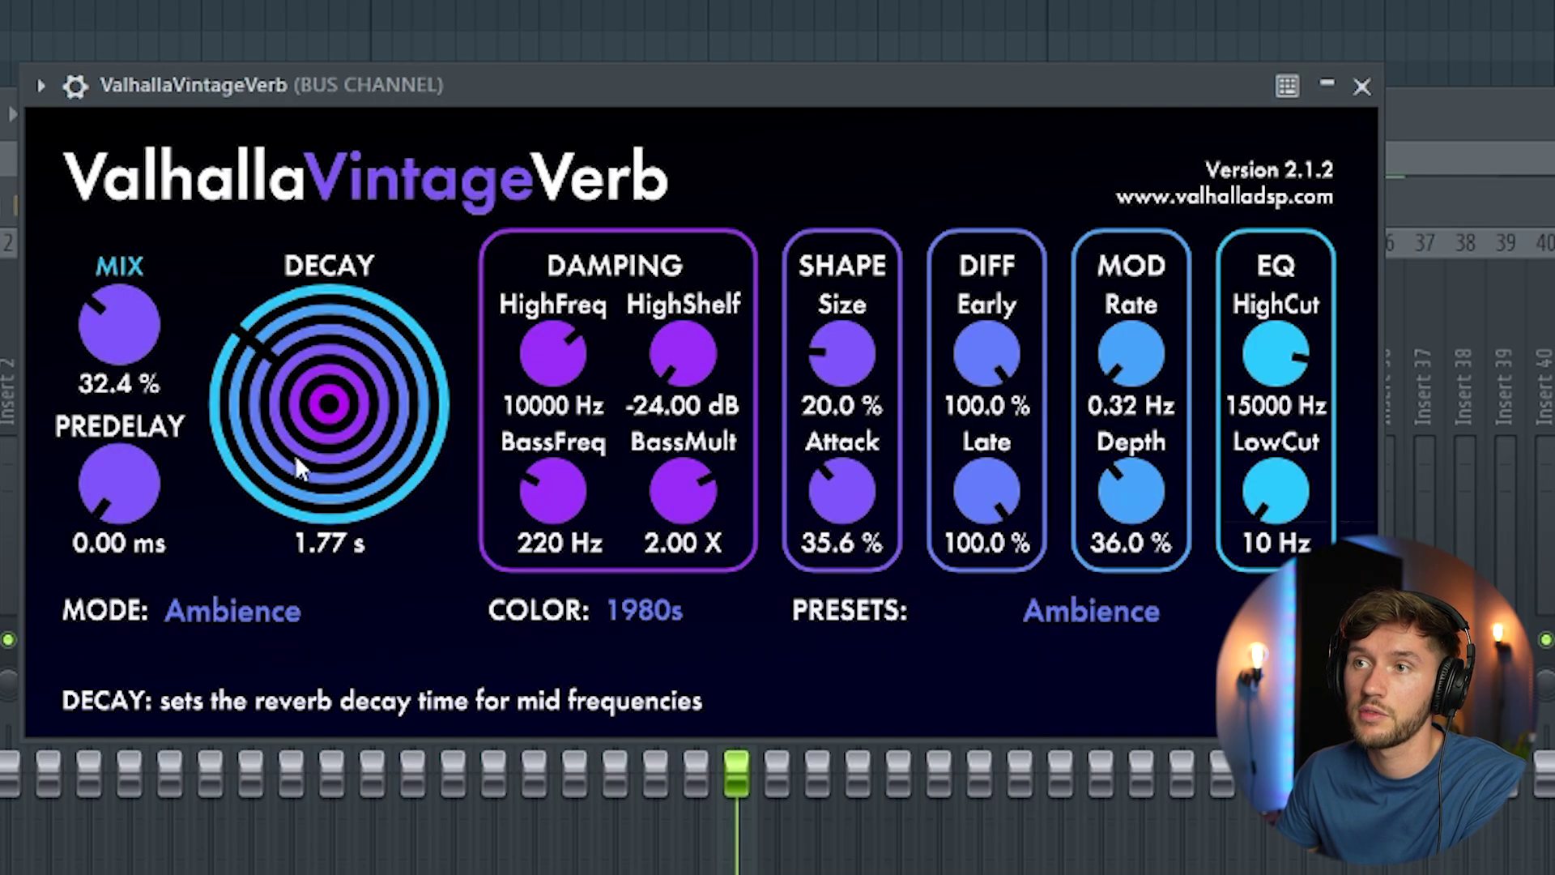
left_click_drag(114, 339, 109, 413)
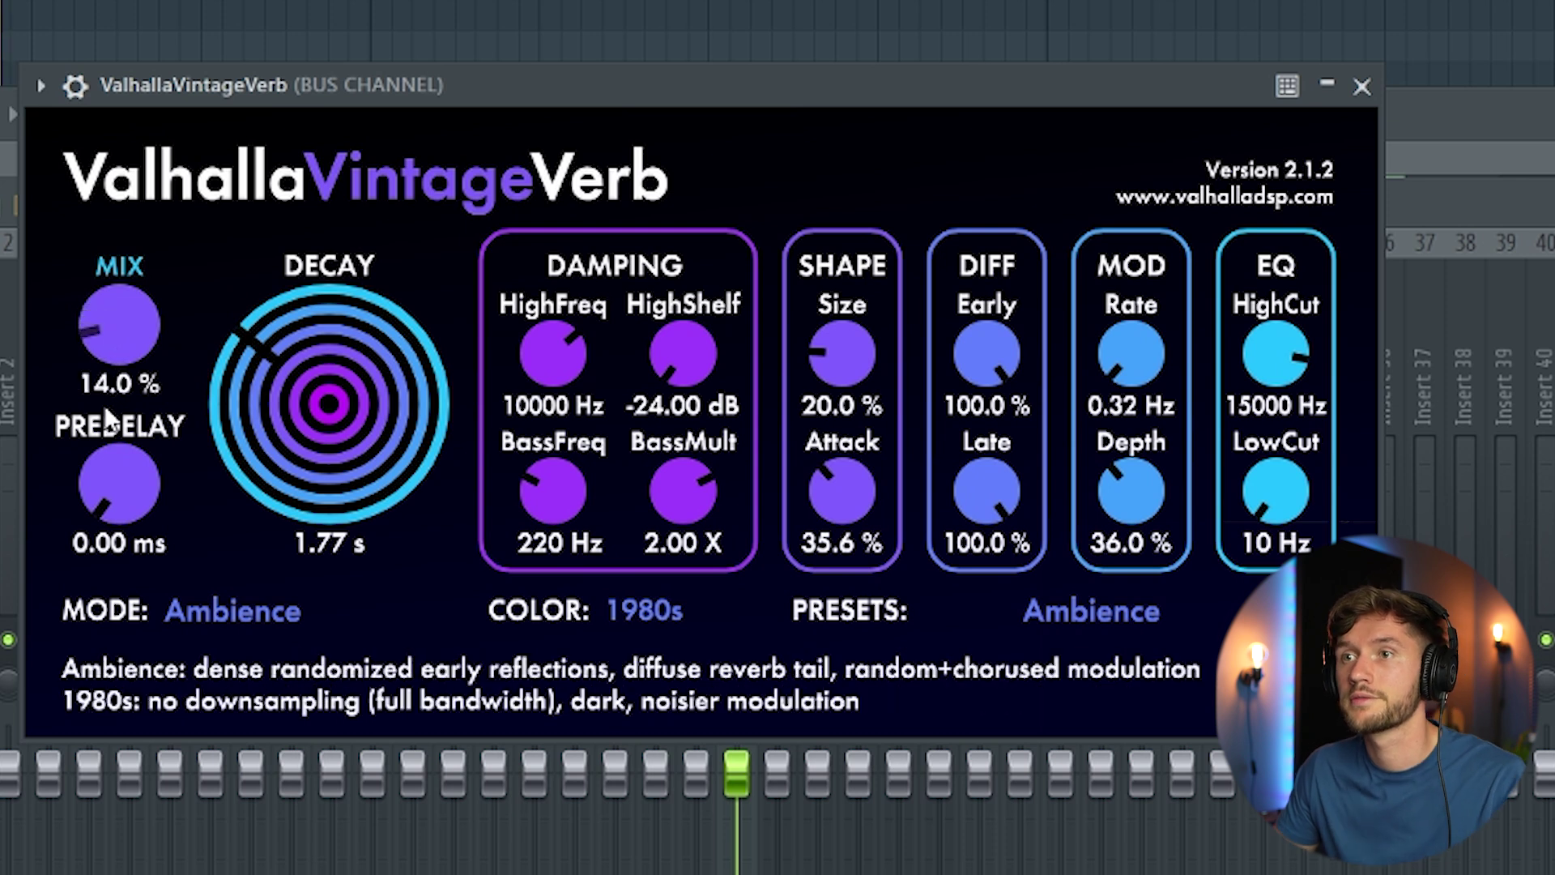
Step: Set the bus reverb's high cut to 4020 Hz and its low cut to 1500 Hz
left_click_drag(1258, 465, 1281, 517)
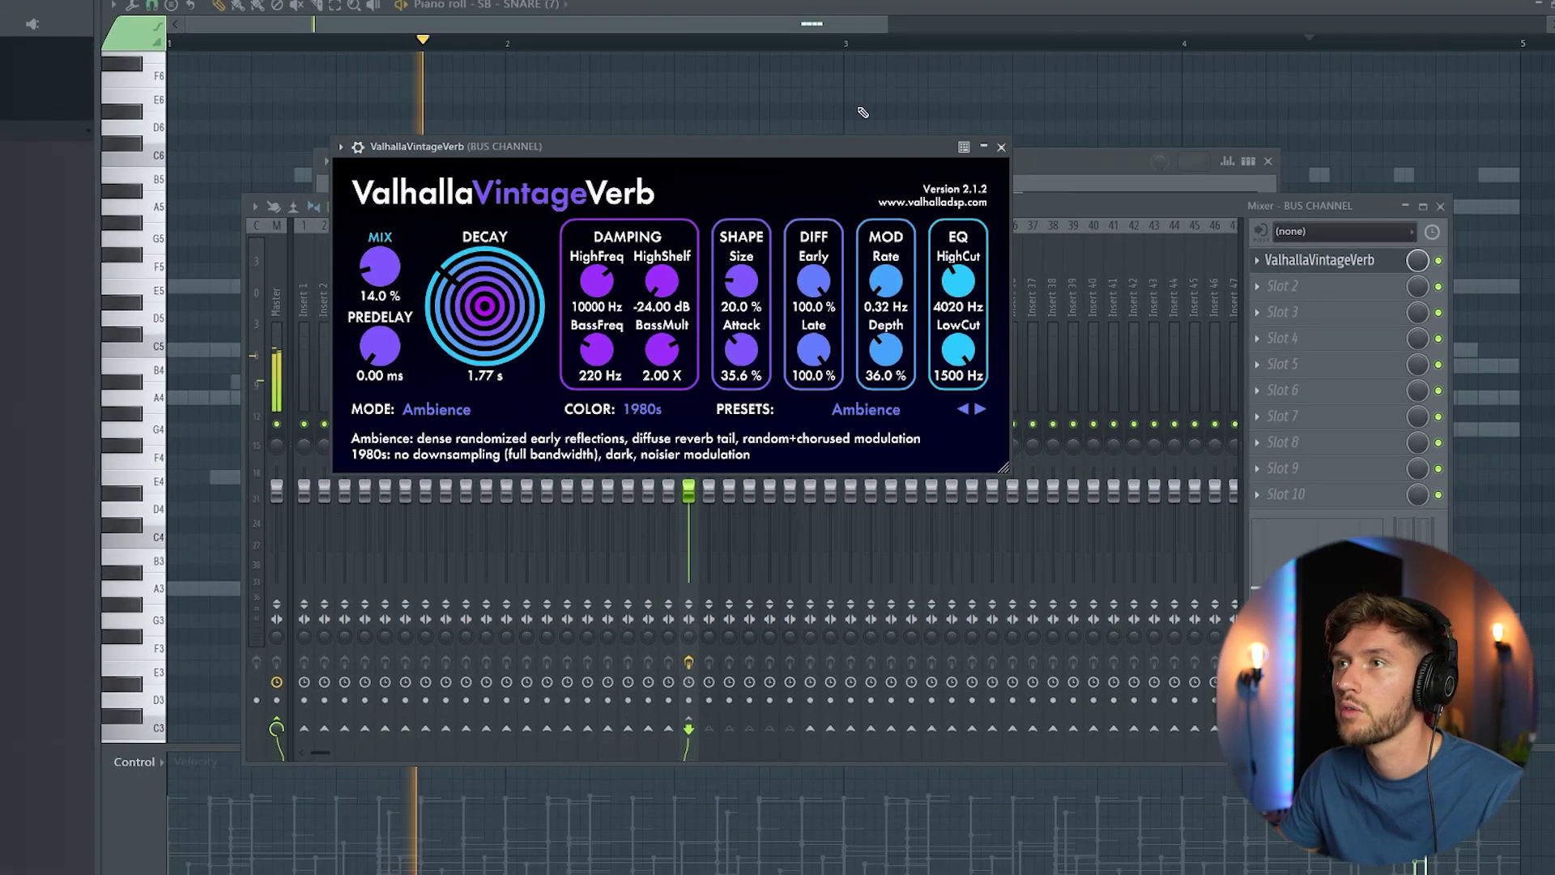
Step: Complete two bars of SB_Kick_ (404) hits on C5 and duplicate them into bars 3 and 4
key("F6")
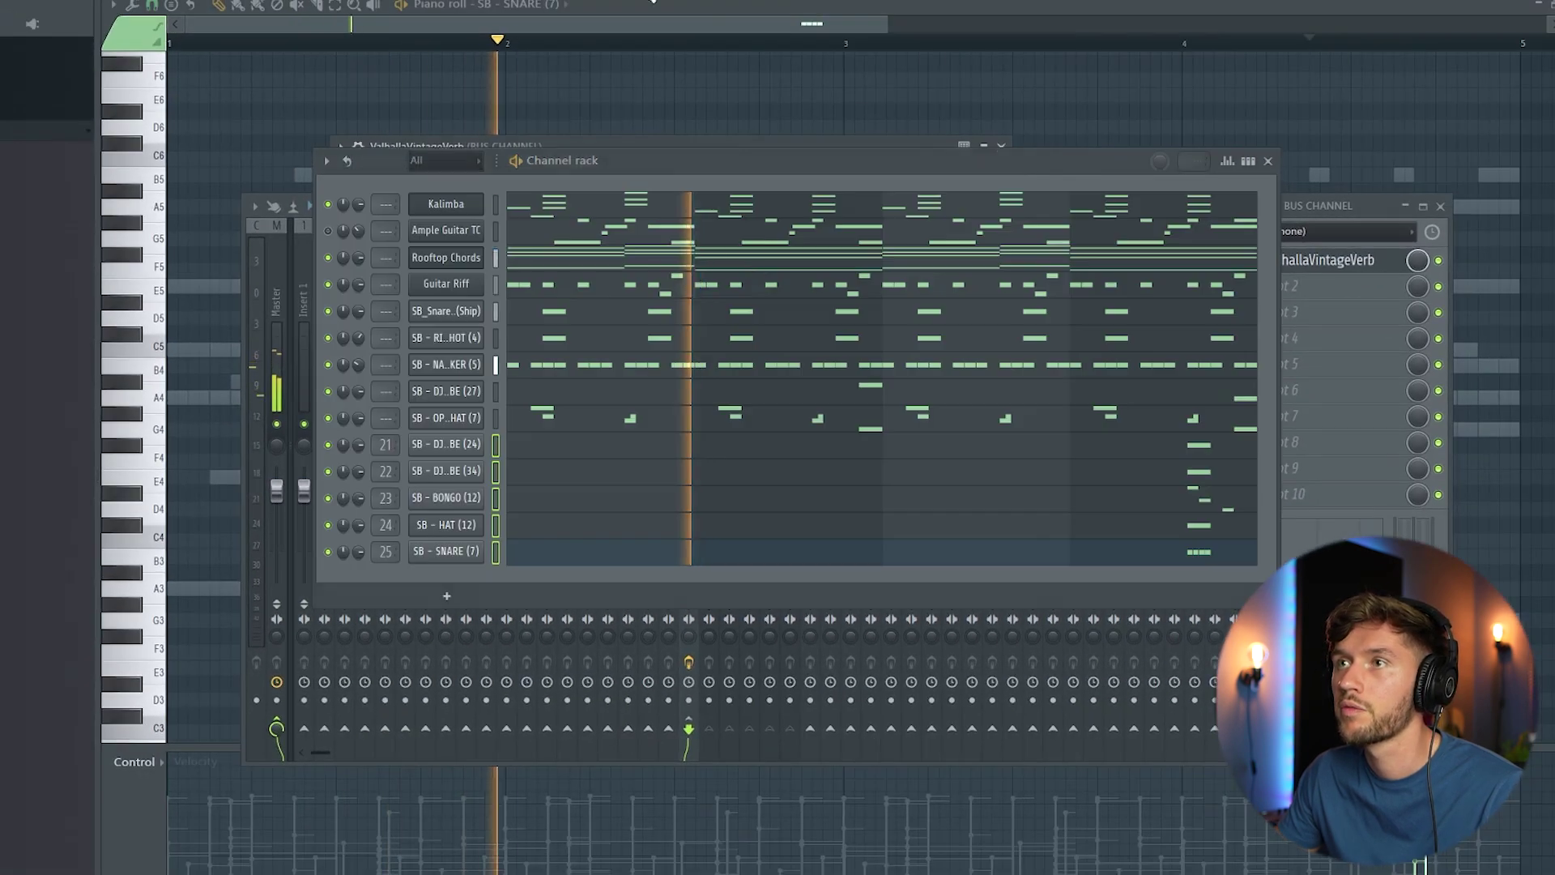
left_click(461, 550)
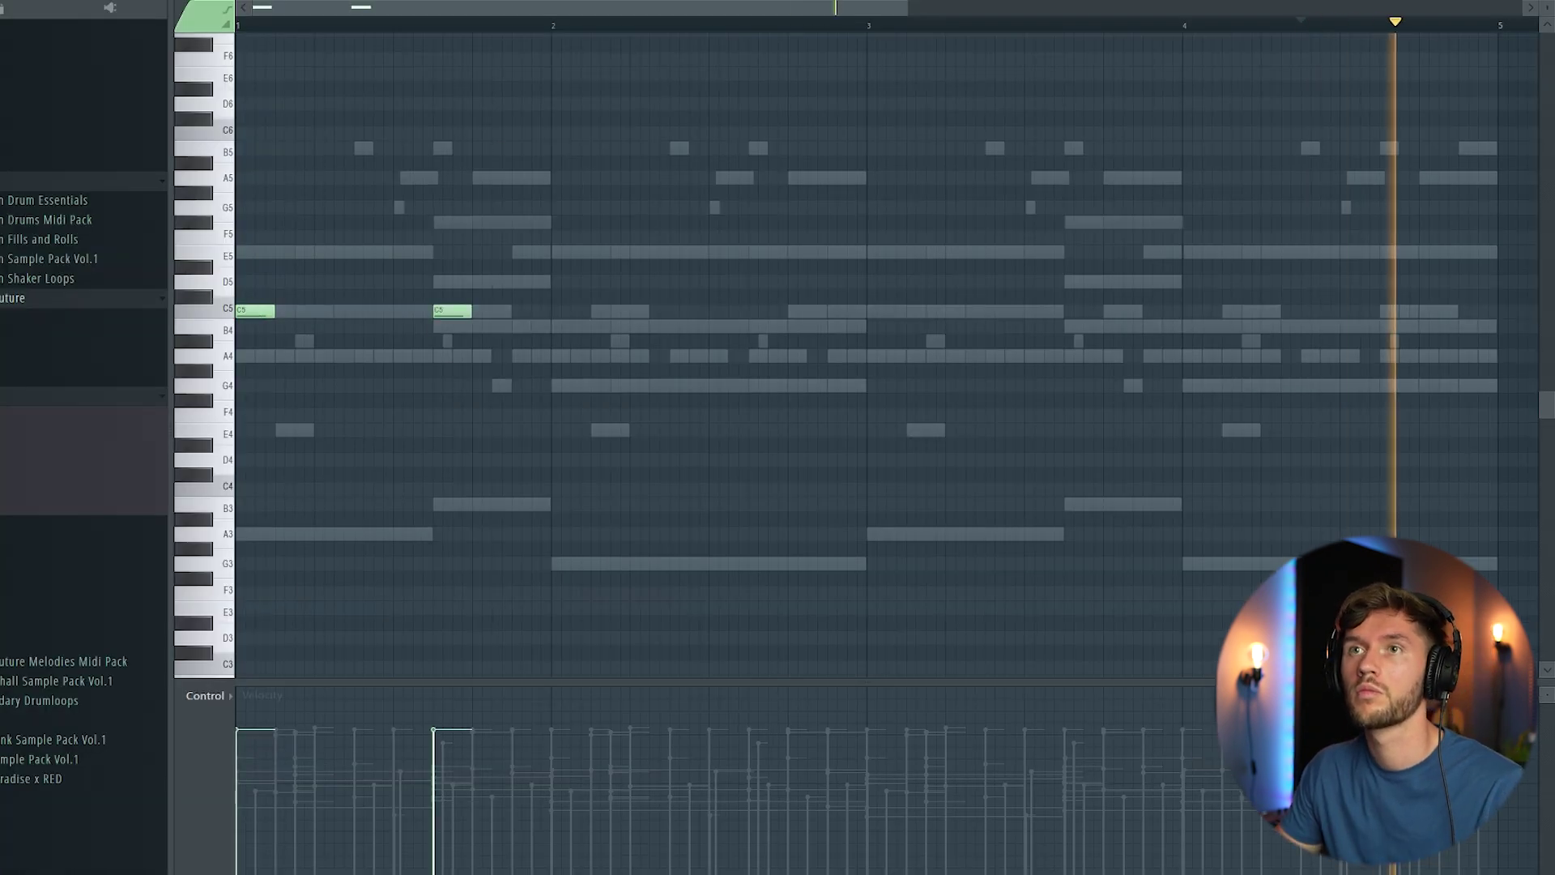
key("space")
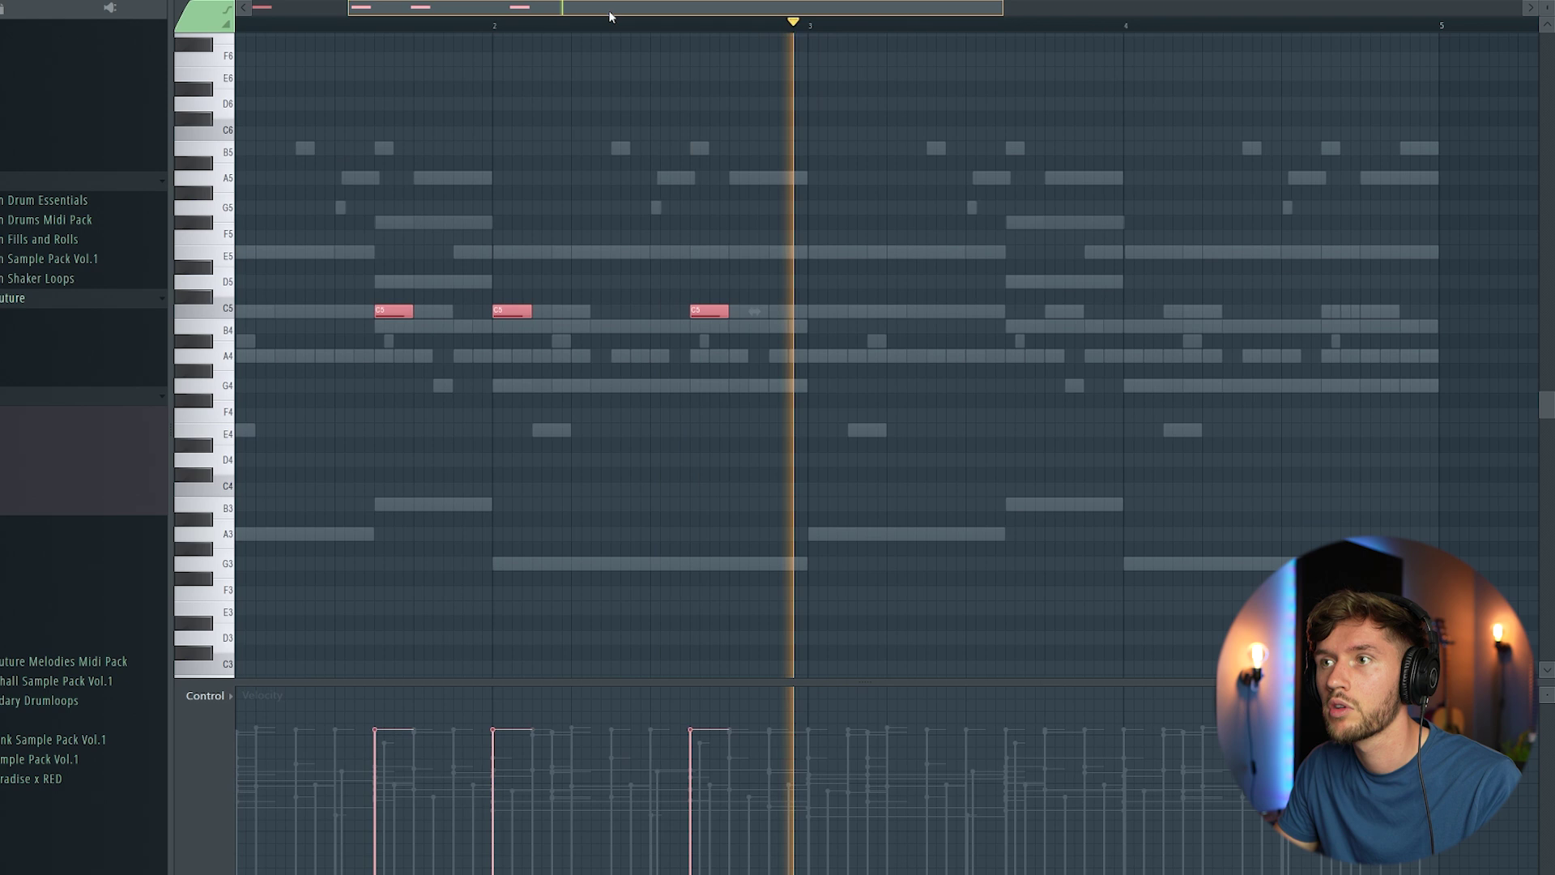
key("ctrl+b")
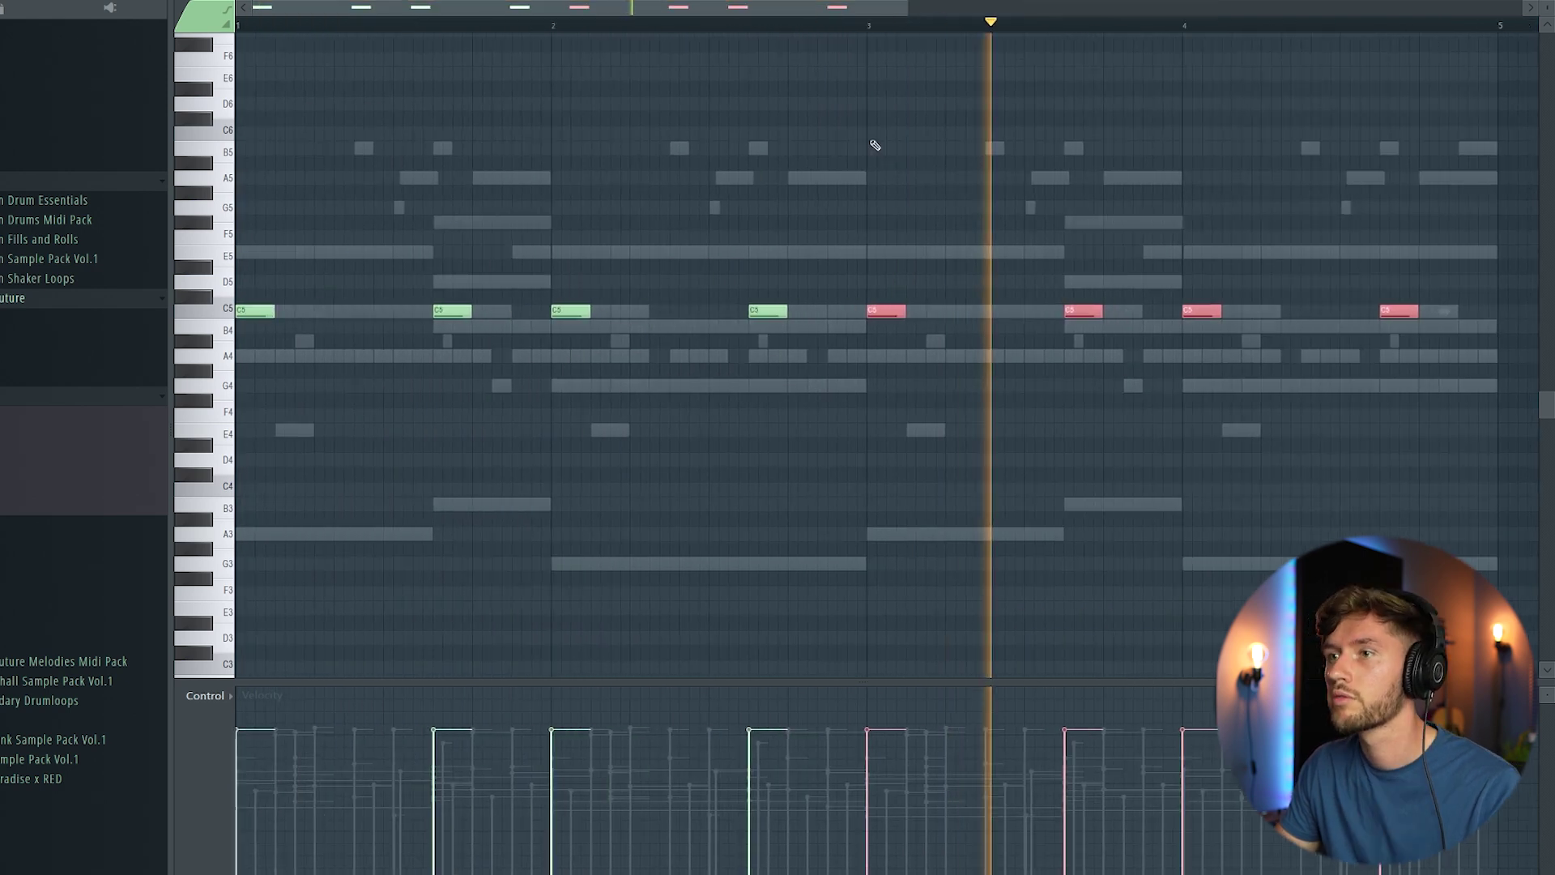
left_click(1335, 192)
right_click(1334, 192)
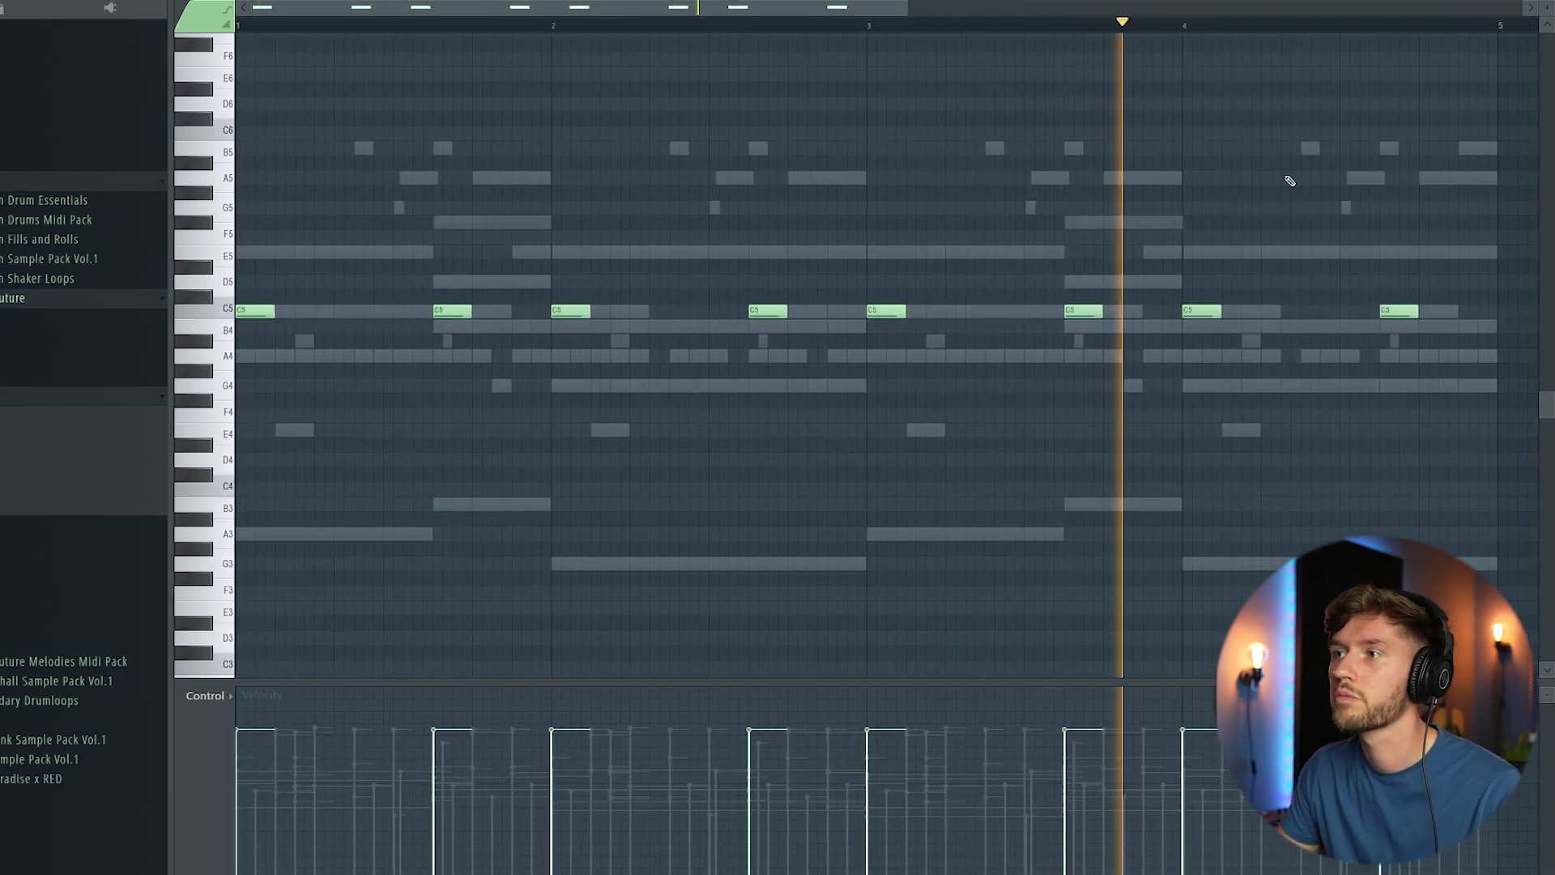
left_click(1466, 312)
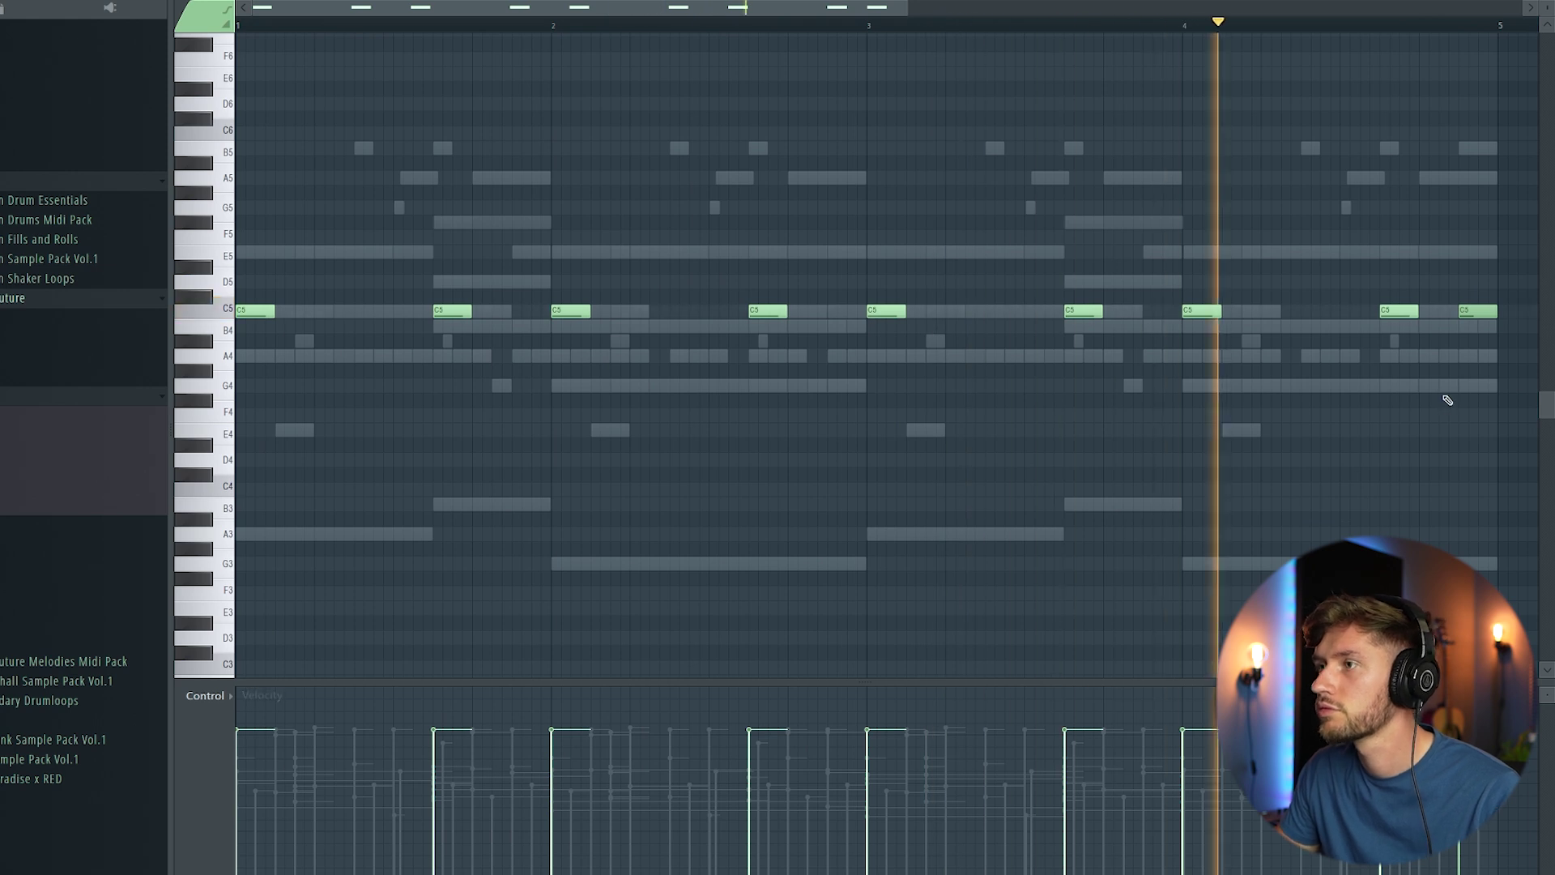
right_click(1478, 311)
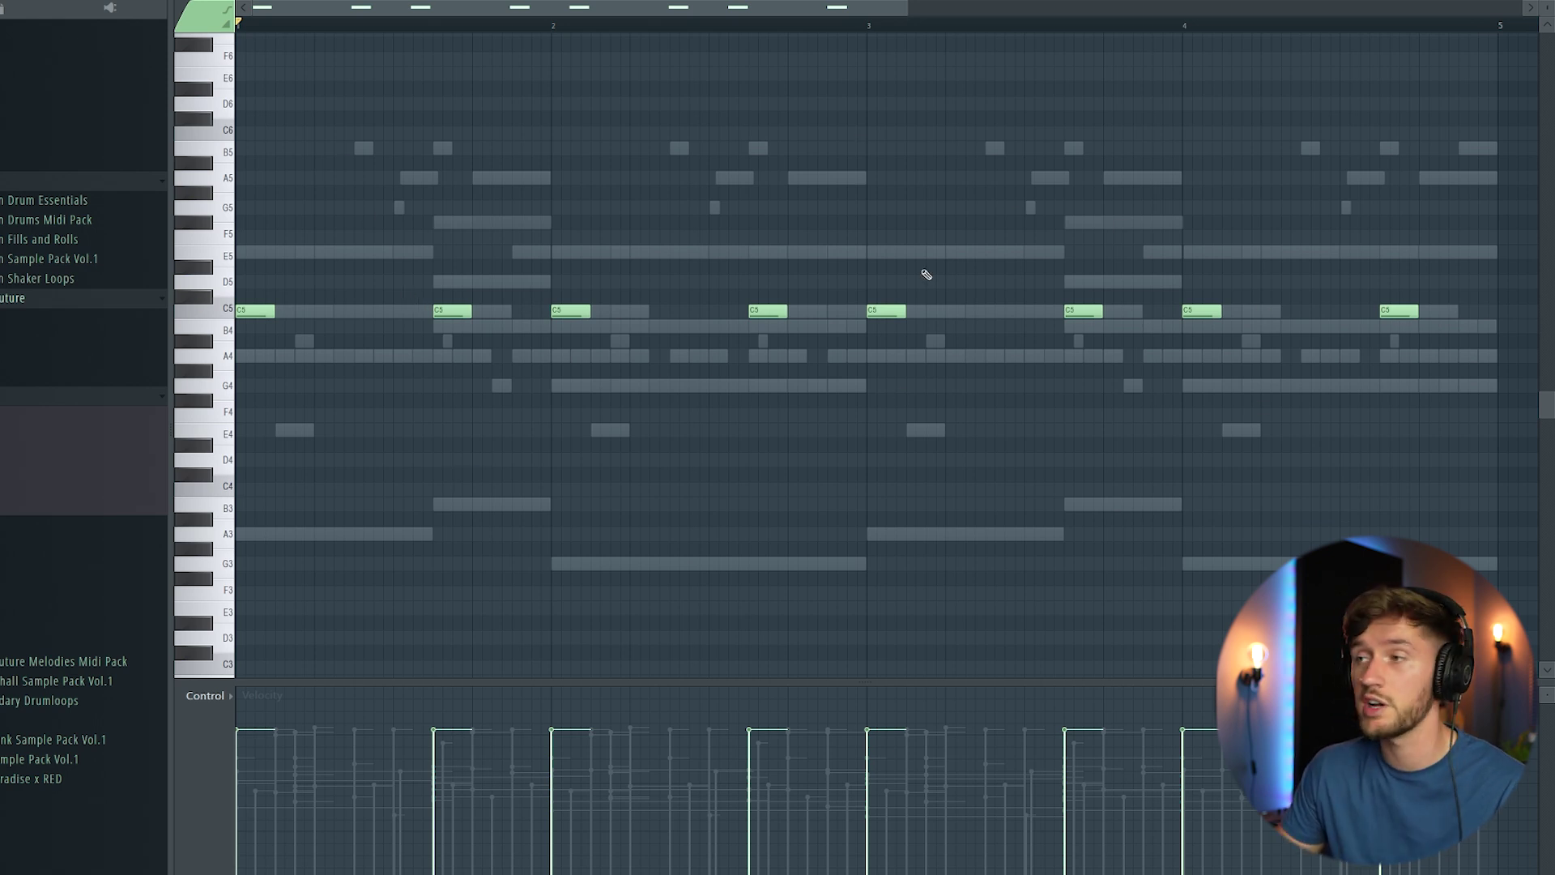
Step: Insert a 3x Osc bass instrument above the Kalimba channel and open its detailed channel settings
left_click_drag(907, 10, 986, 10)
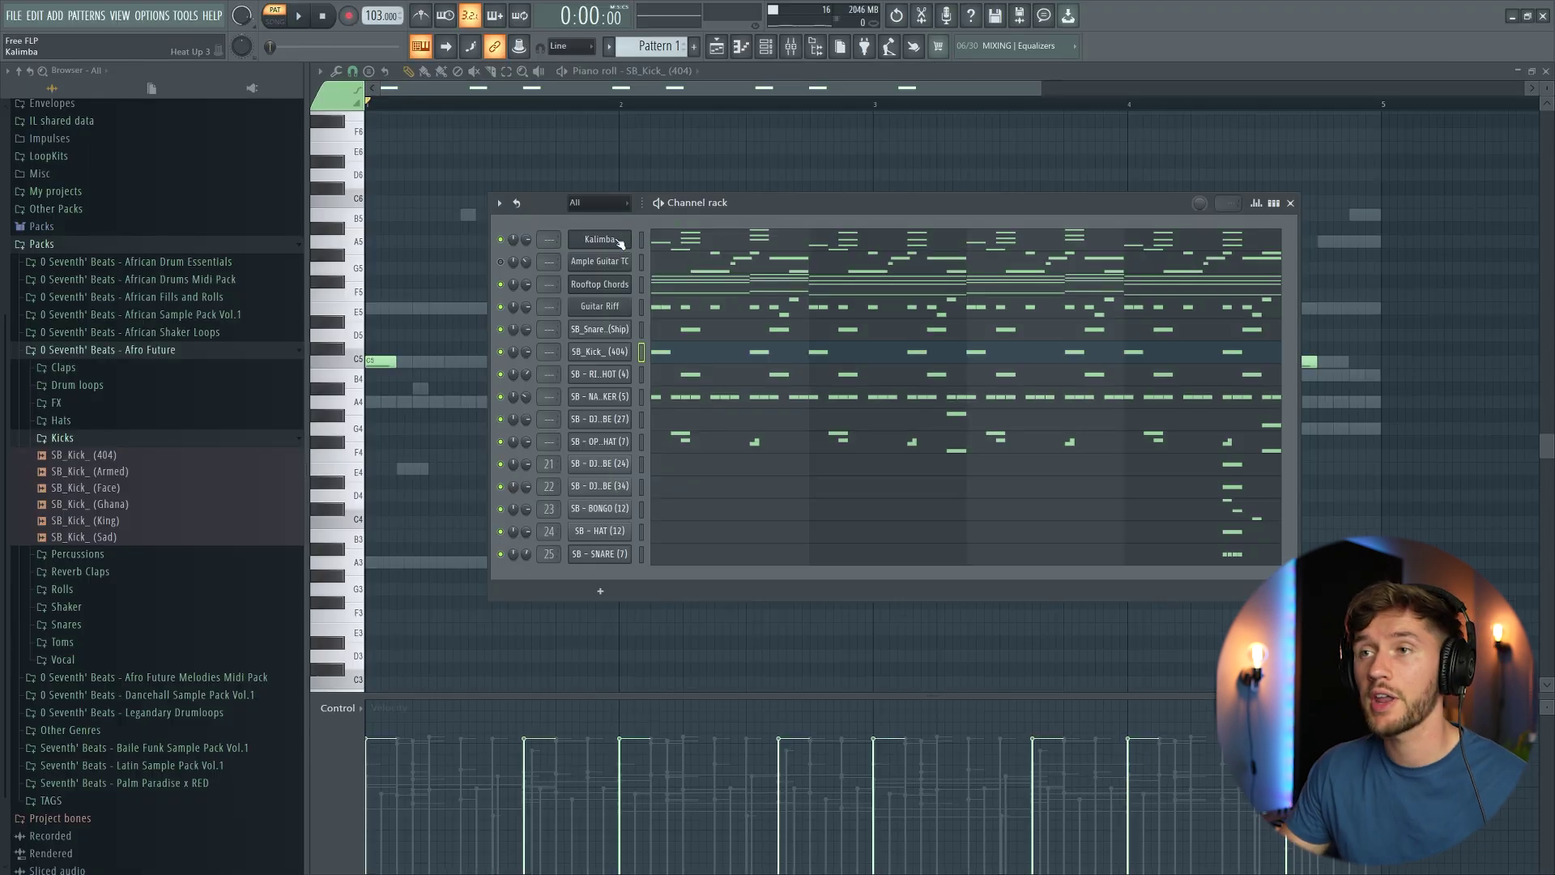
right_click(617, 241)
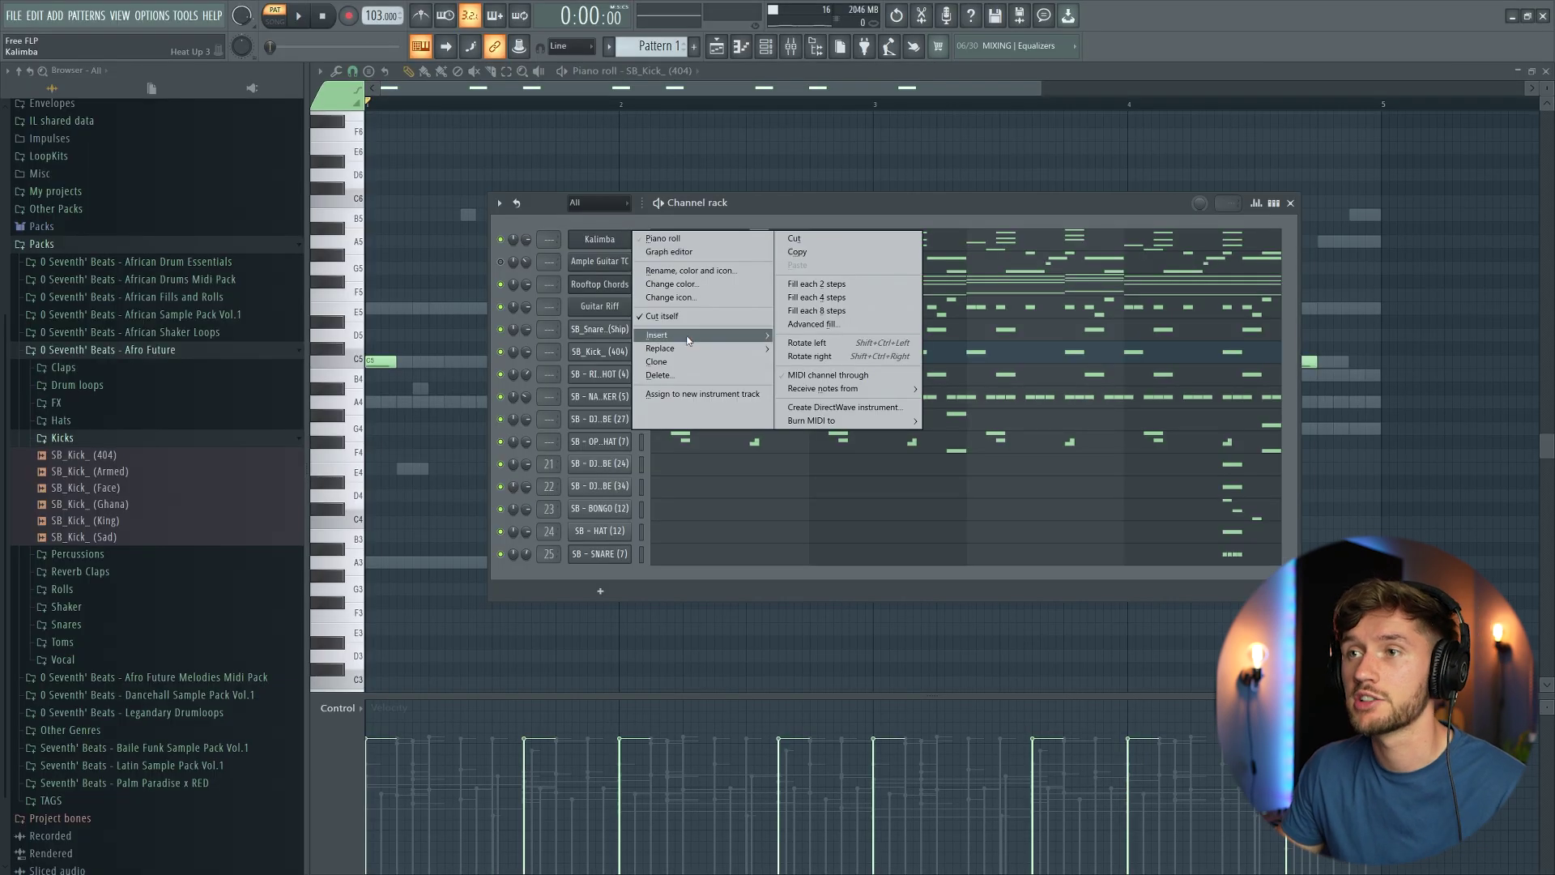
mouse_move(689, 338)
left_click(961, 437)
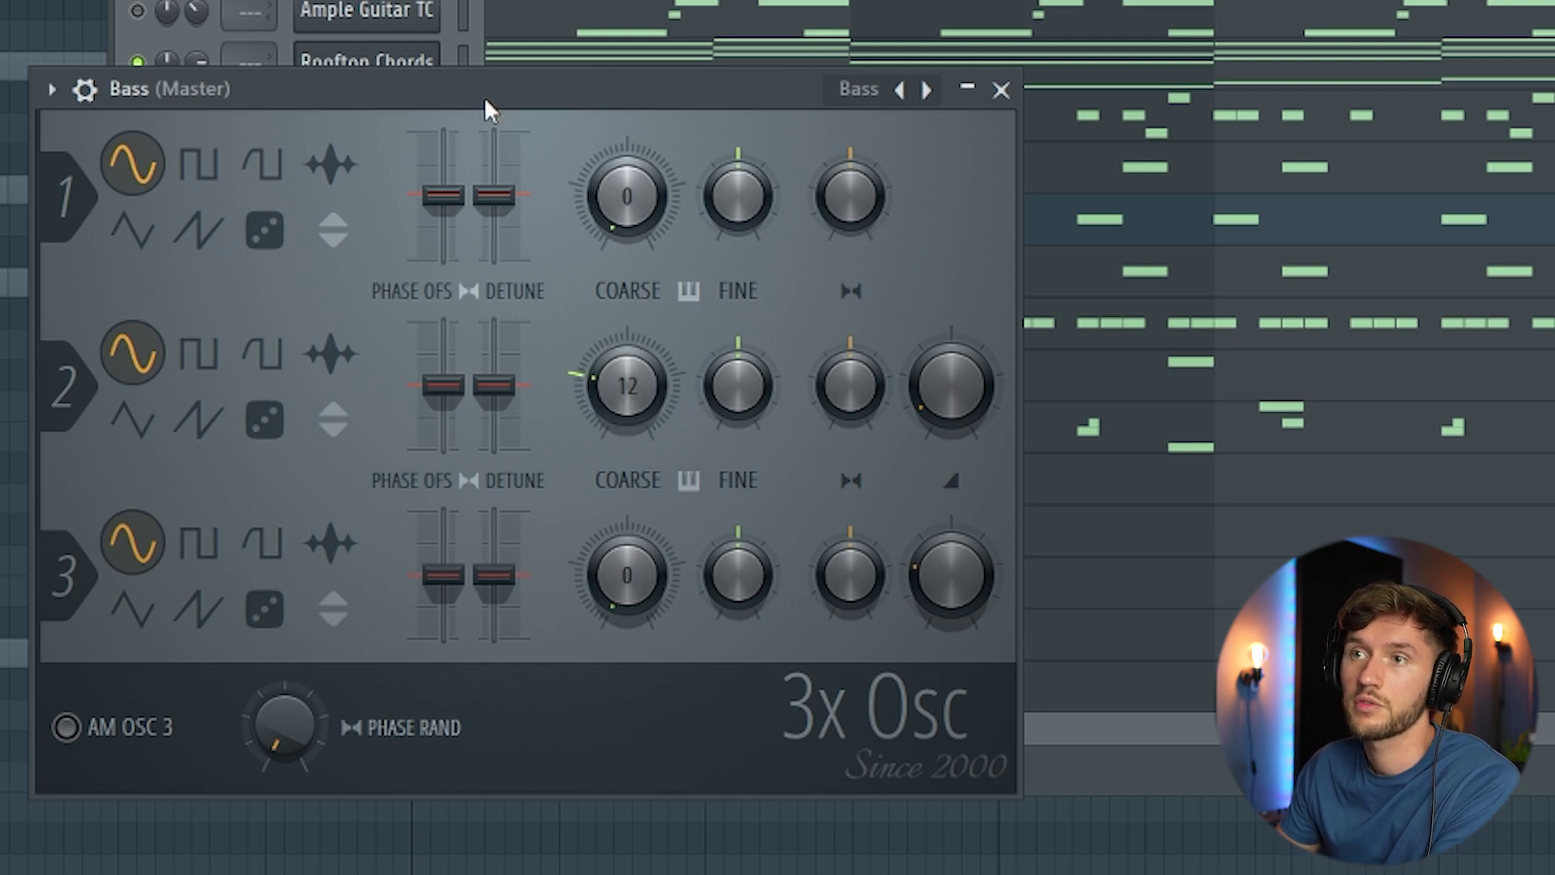
left_click(84, 89)
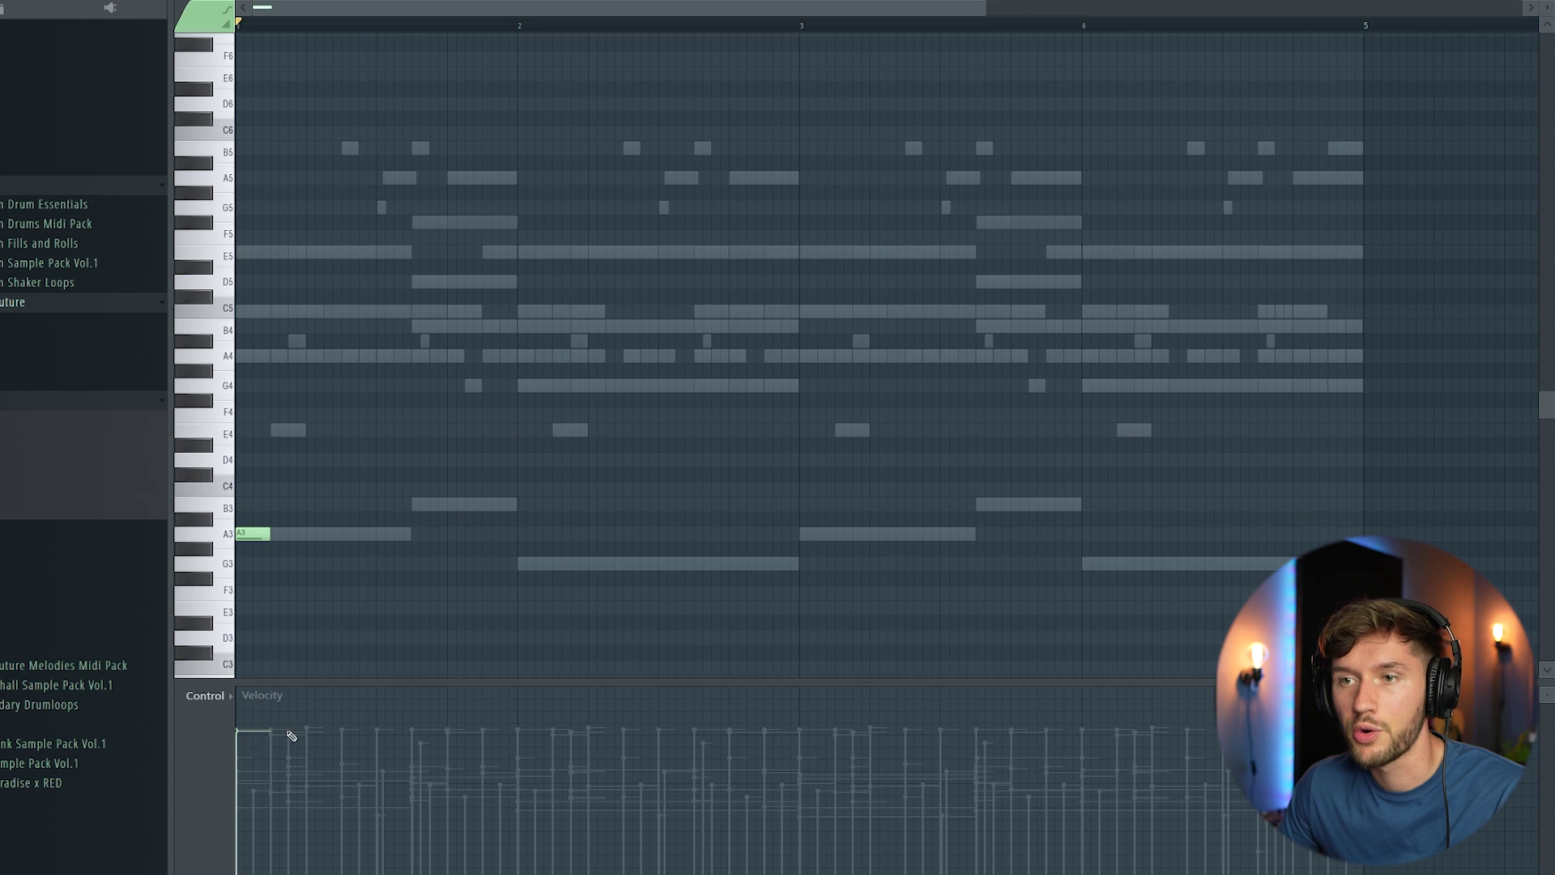
Step: Add a bass E4 at the start of bar 2 and two consecutive A4 notes after the opening A3 in bar 1
key("space")
key("space")
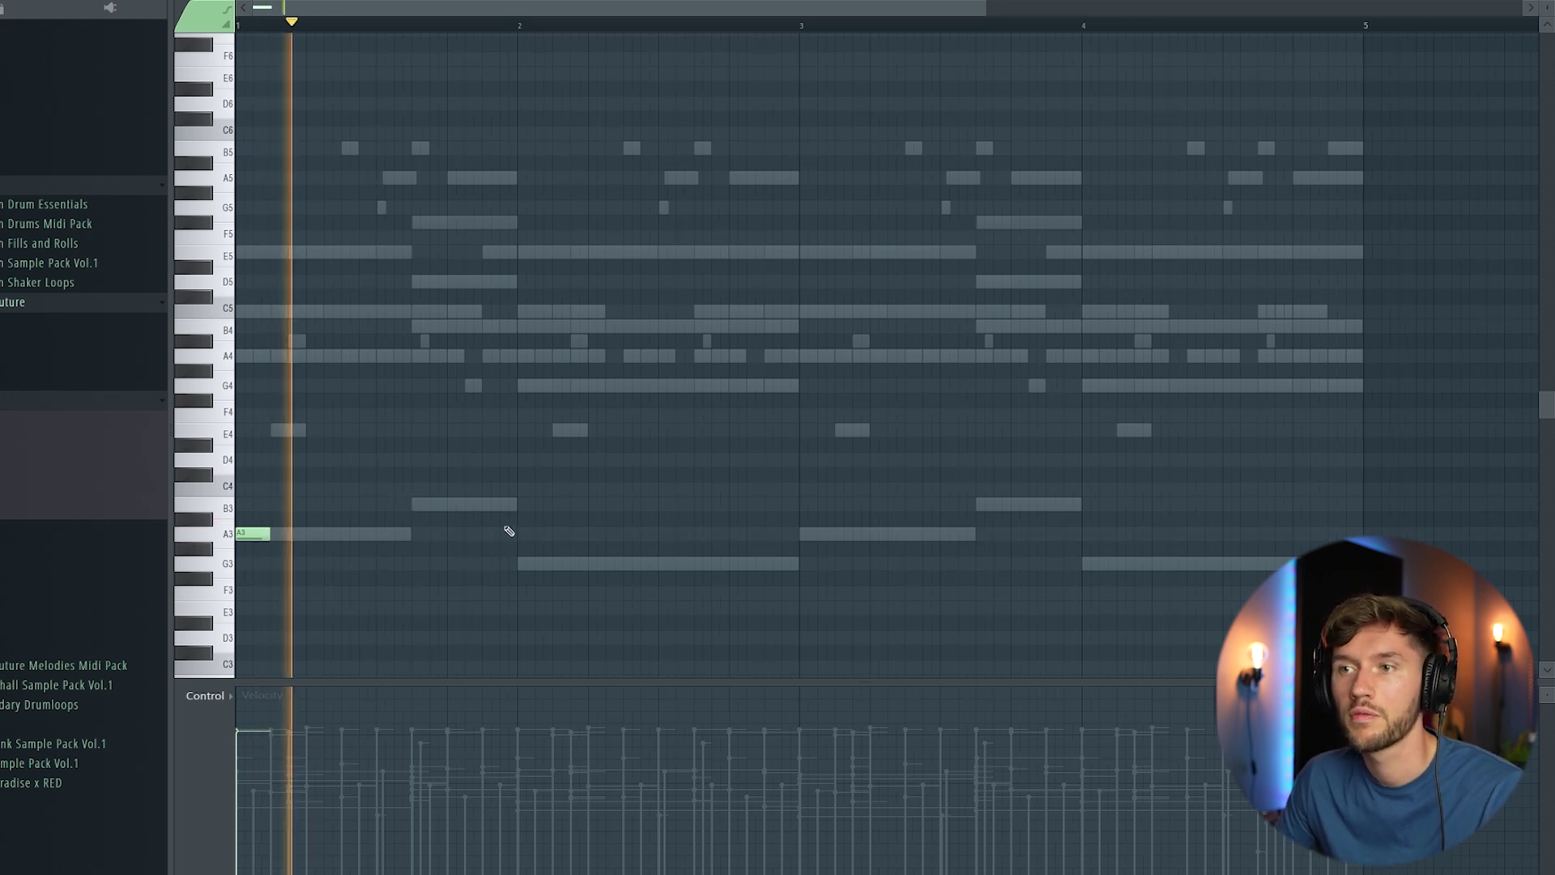
left_click(528, 433)
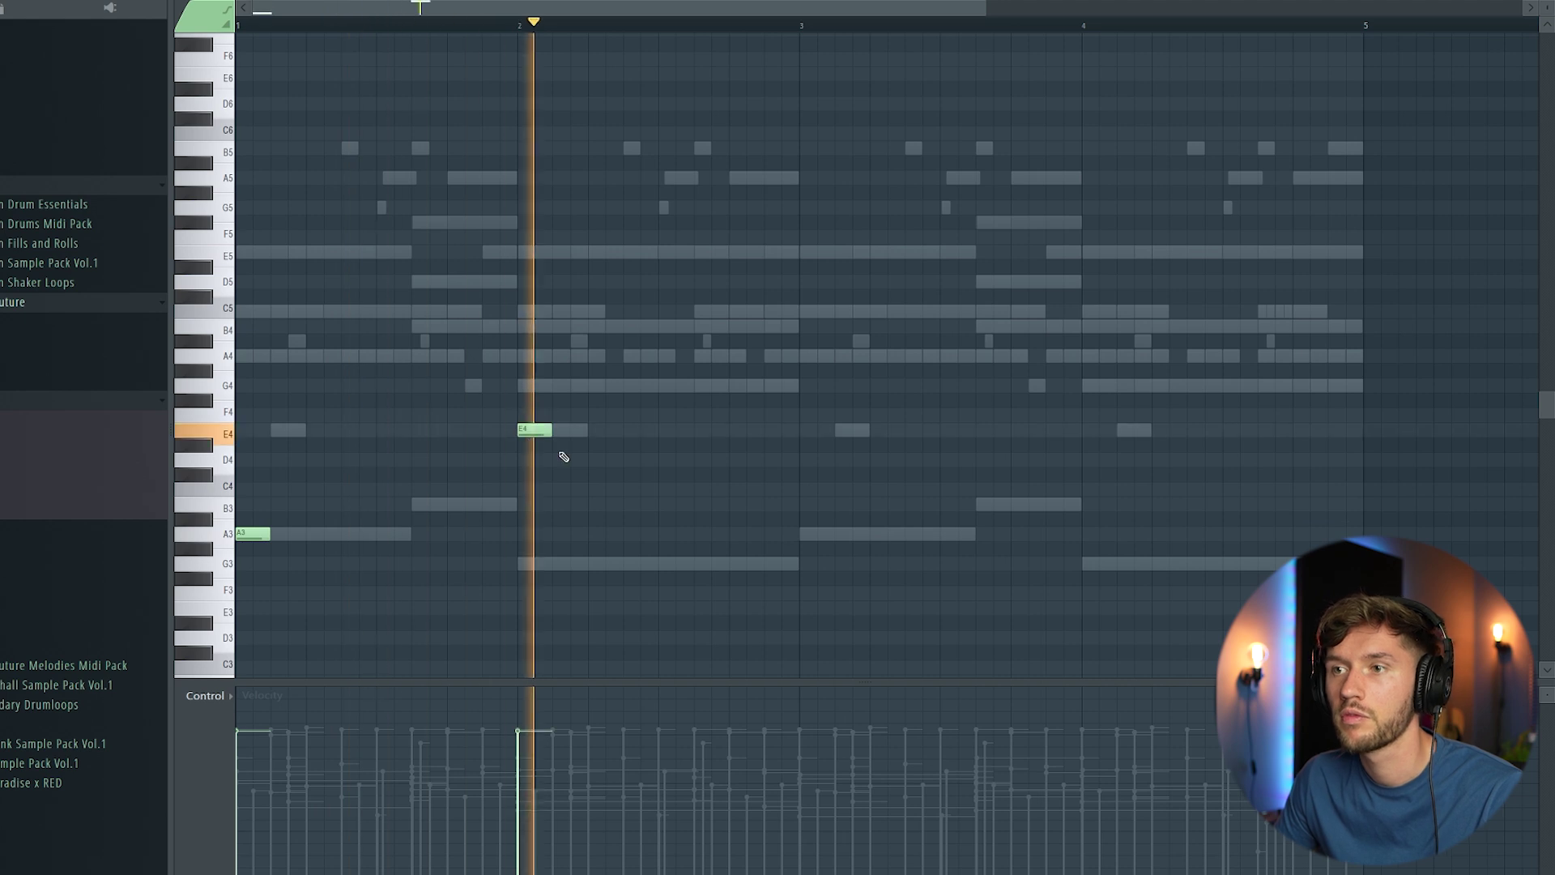
key("space")
key("space")
left_click(304, 354)
left_click(354, 355)
key("space")
key("space")
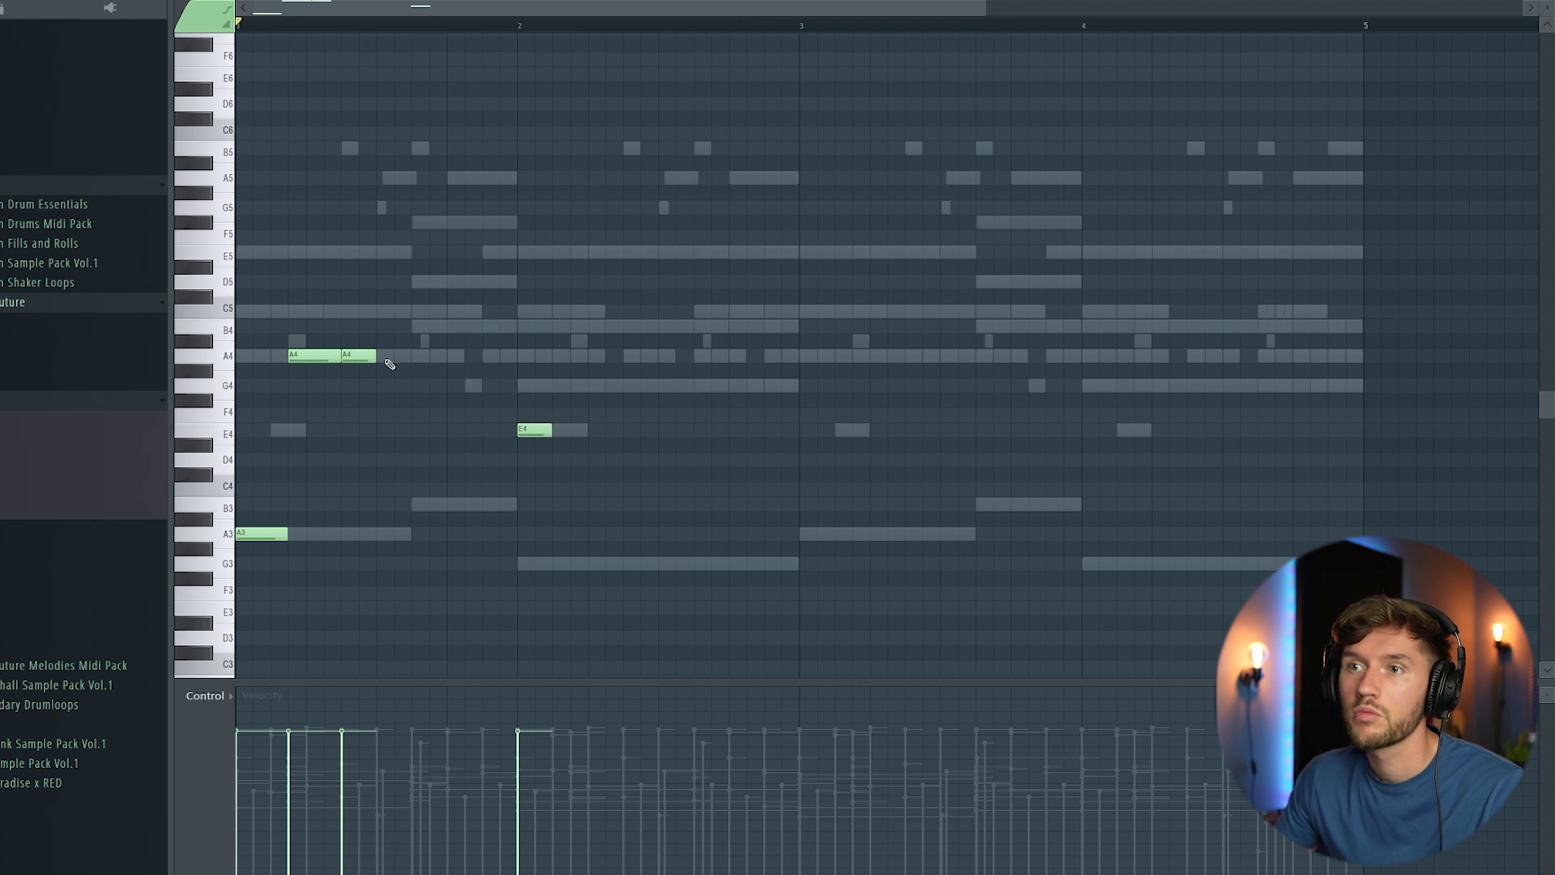
Step: Add a bass B3 in the second half of bar 1, followed by a short D4 leading into bar 2's E4
left_click(418, 504)
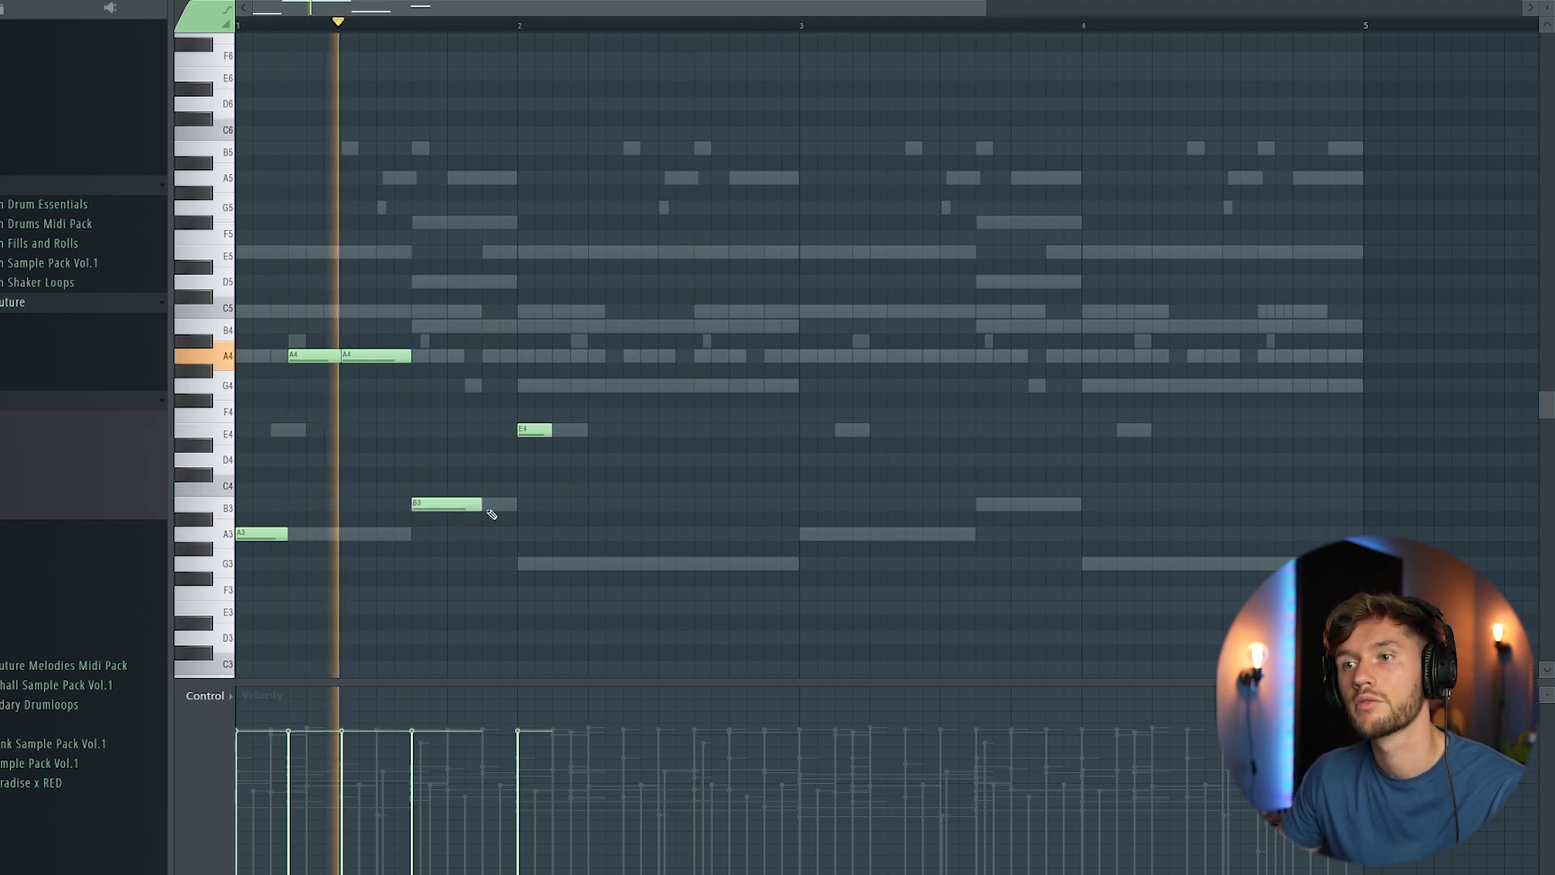
left_click(506, 517)
key("space")
left_click(509, 491)
right_click(508, 491)
key("space")
key("space")
left_click_drag(510, 518, 517, 460)
key("space")
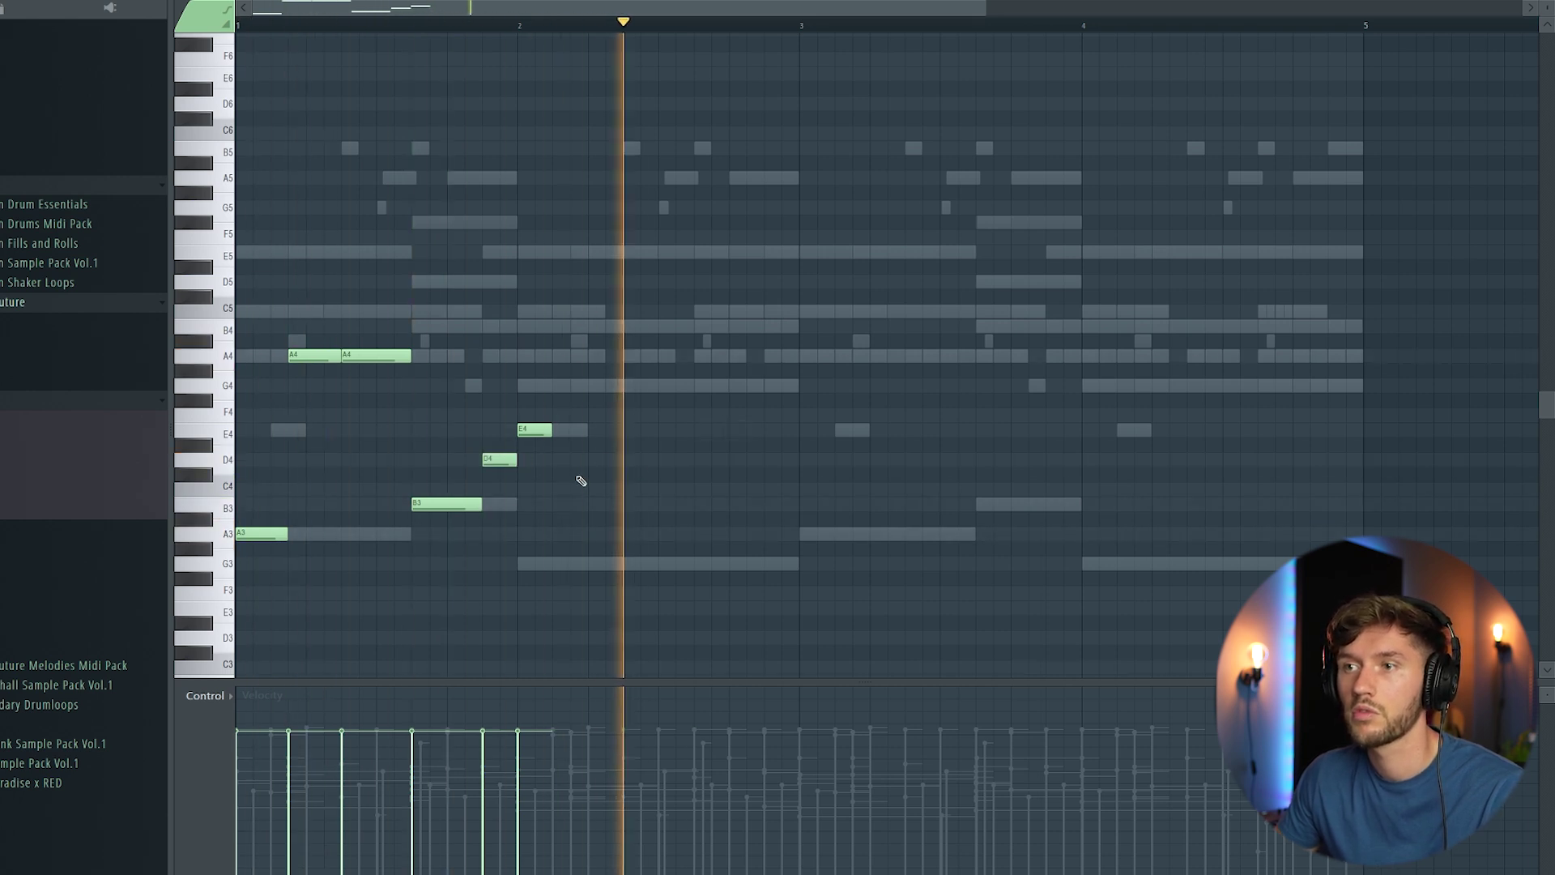
Step: Add a longer E4 in the second half of bar 2 of the bass line, followed by a short B3
key("space")
key("space")
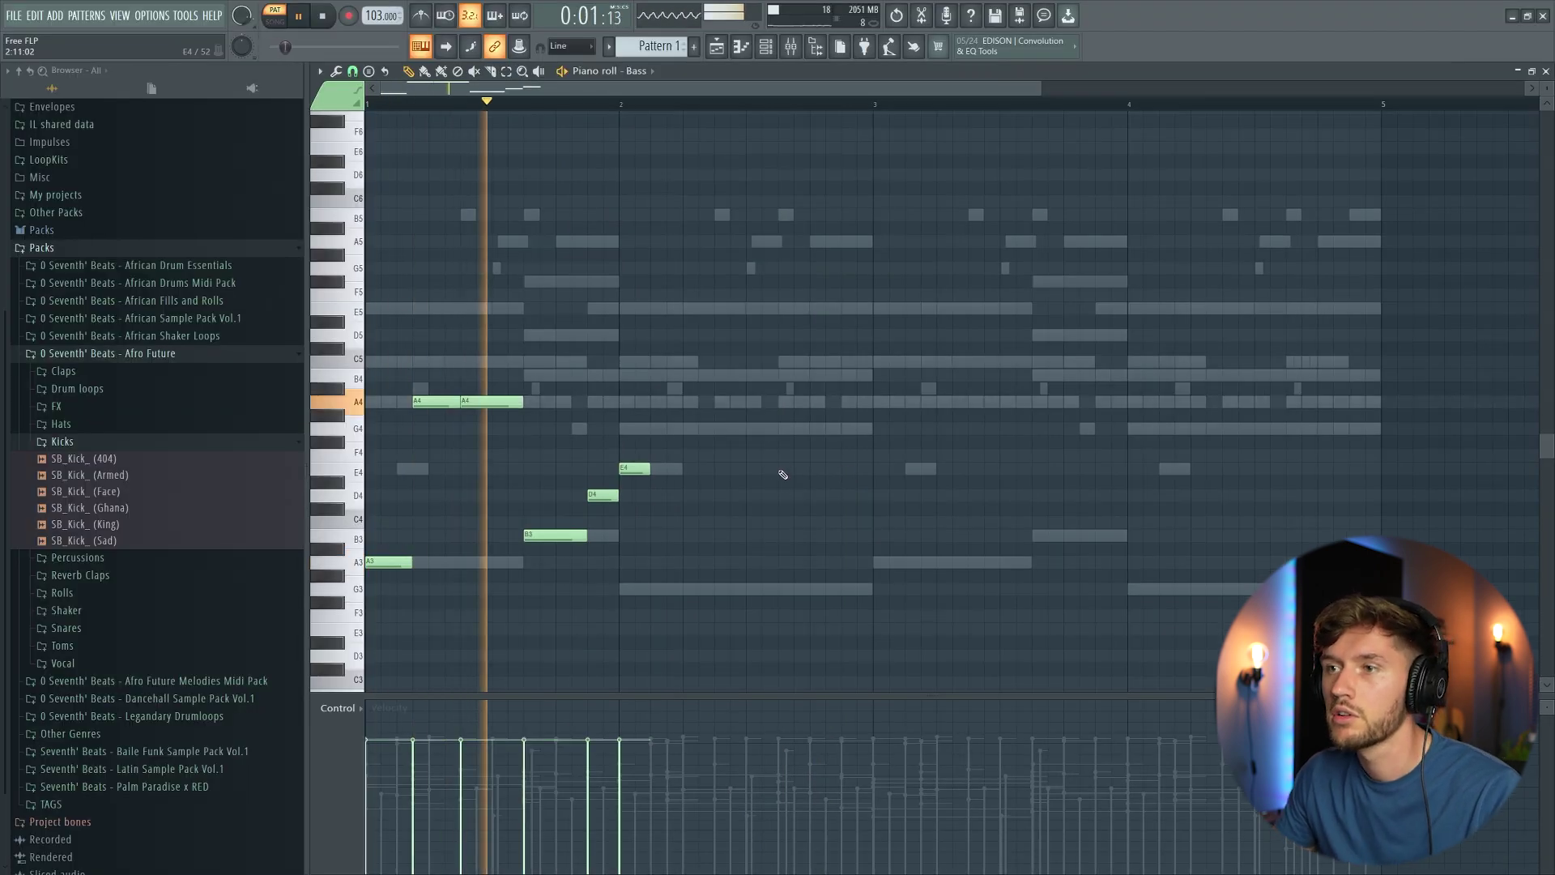
left_click(786, 469)
left_click_drag(821, 472, 840, 473)
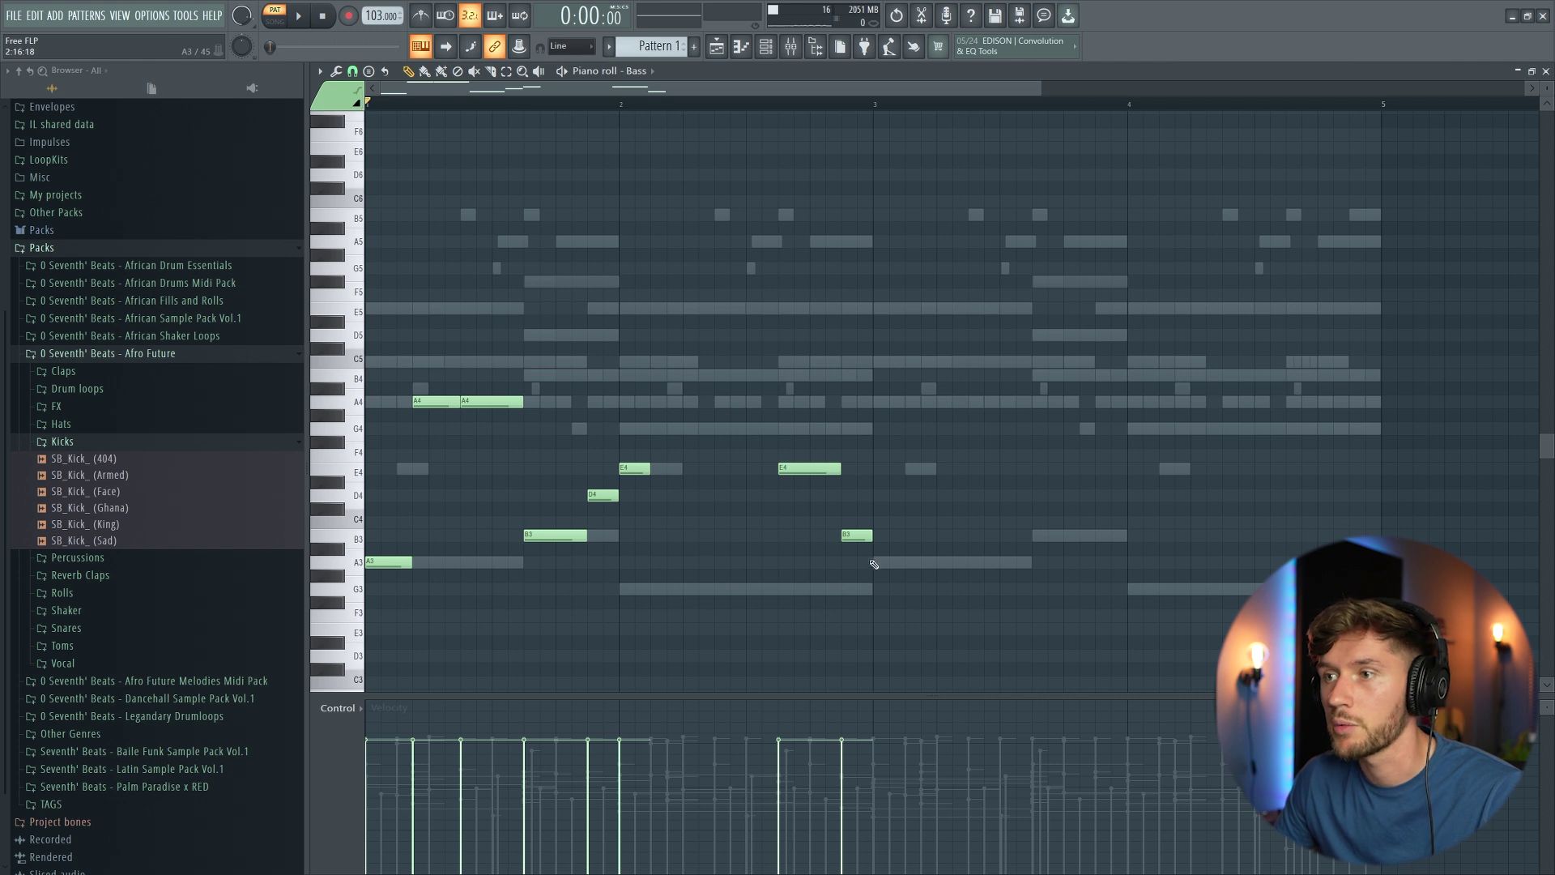
Step: Duplicate the two-bar bass line, including its short A3 slide note, into bars 3 and 4 and play the pattern
left_click_drag(363, 350, 377, 591)
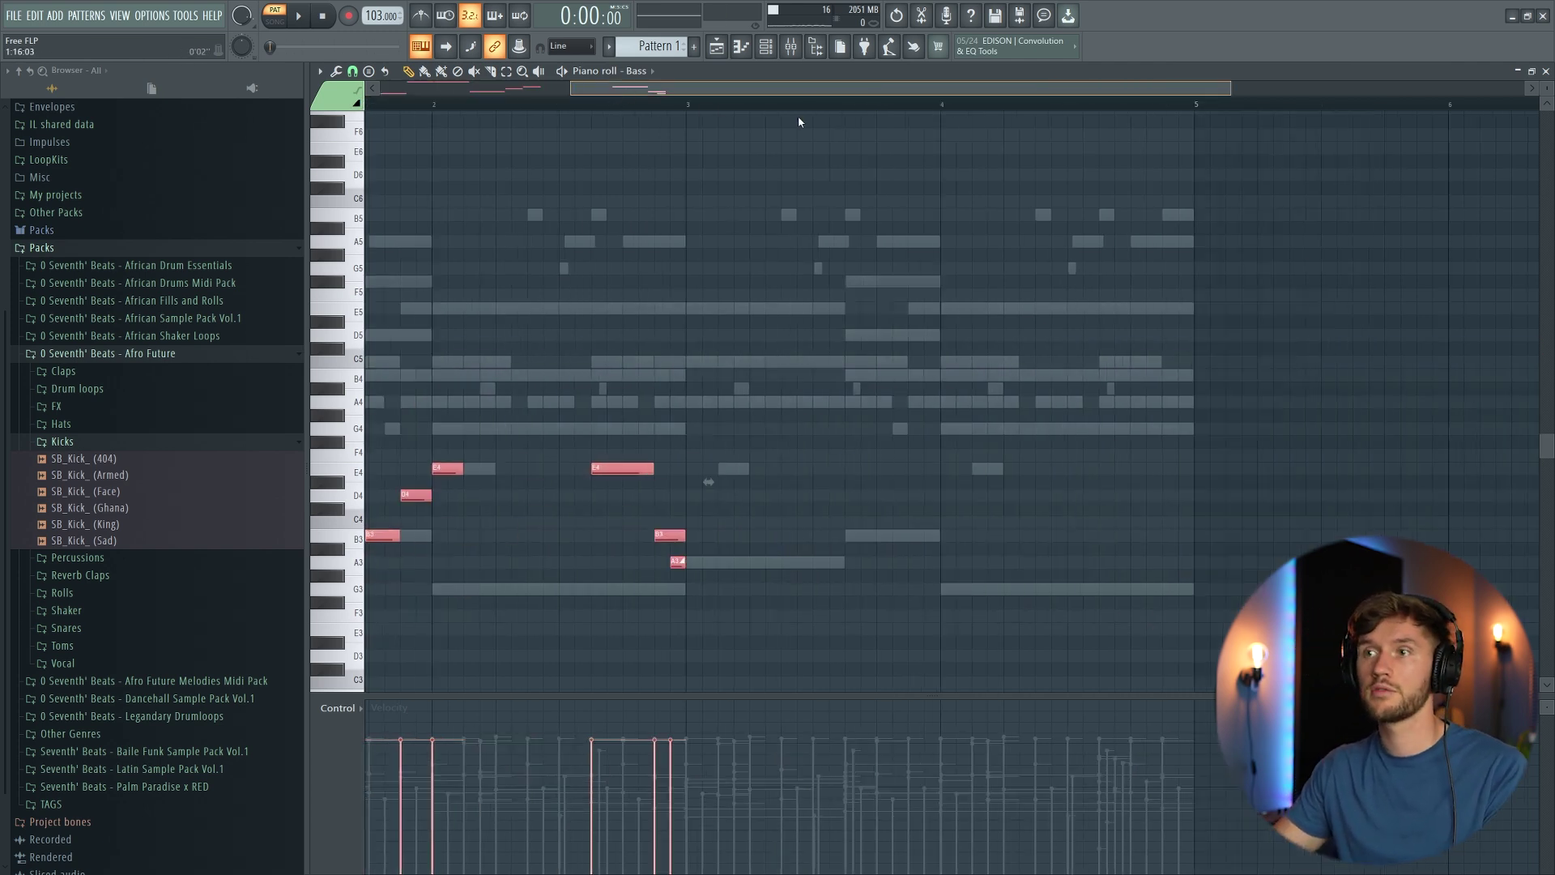
key("ctrl+b")
key("space")
left_click(994, 264, "ctrl")
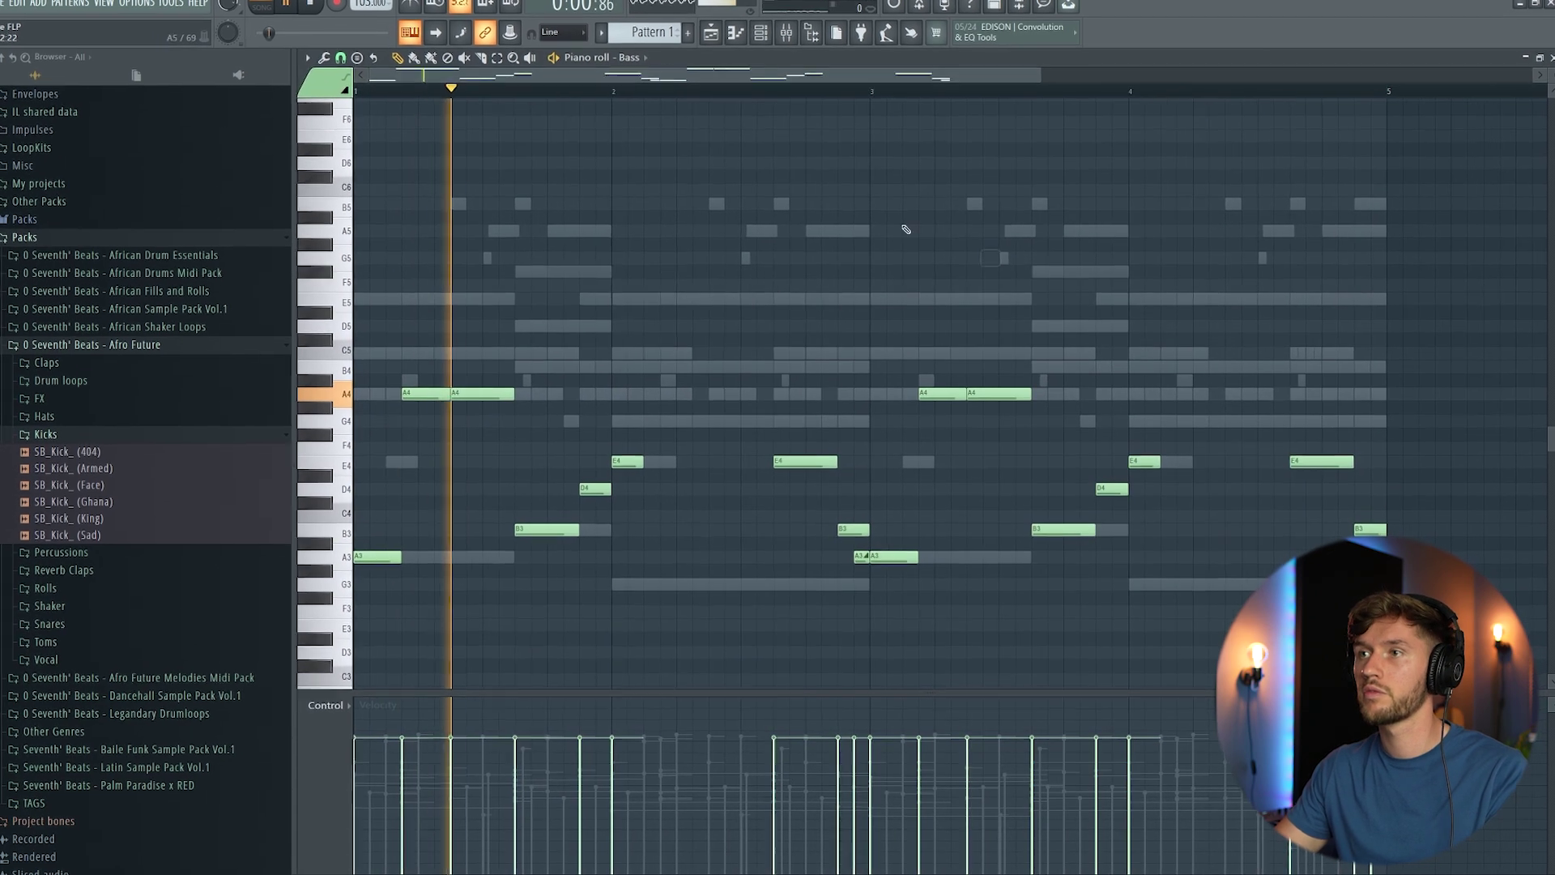
key("F6")
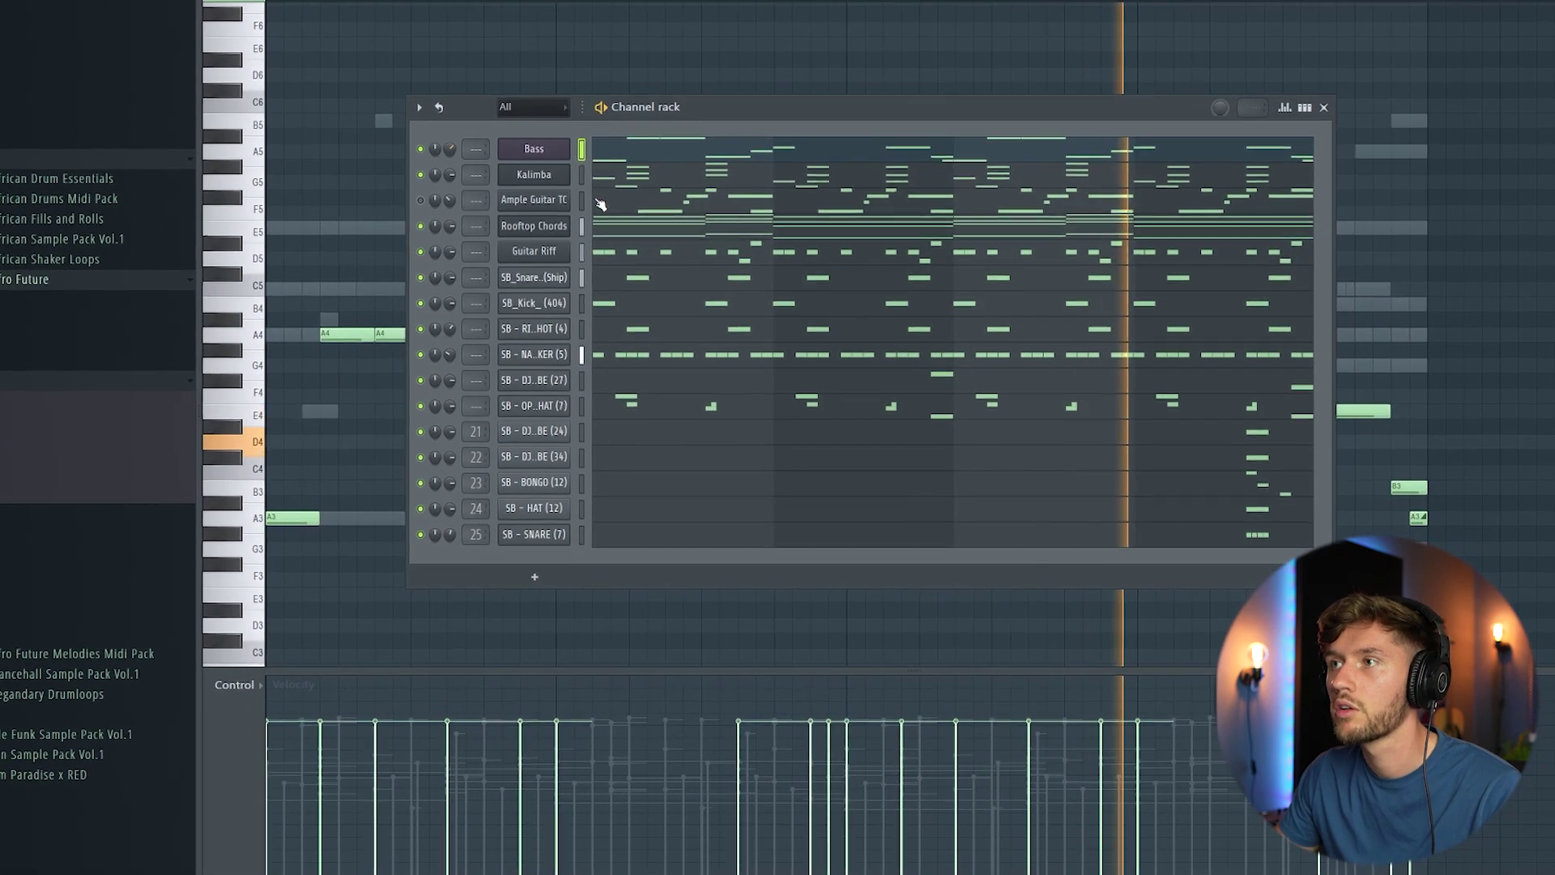
key("F6")
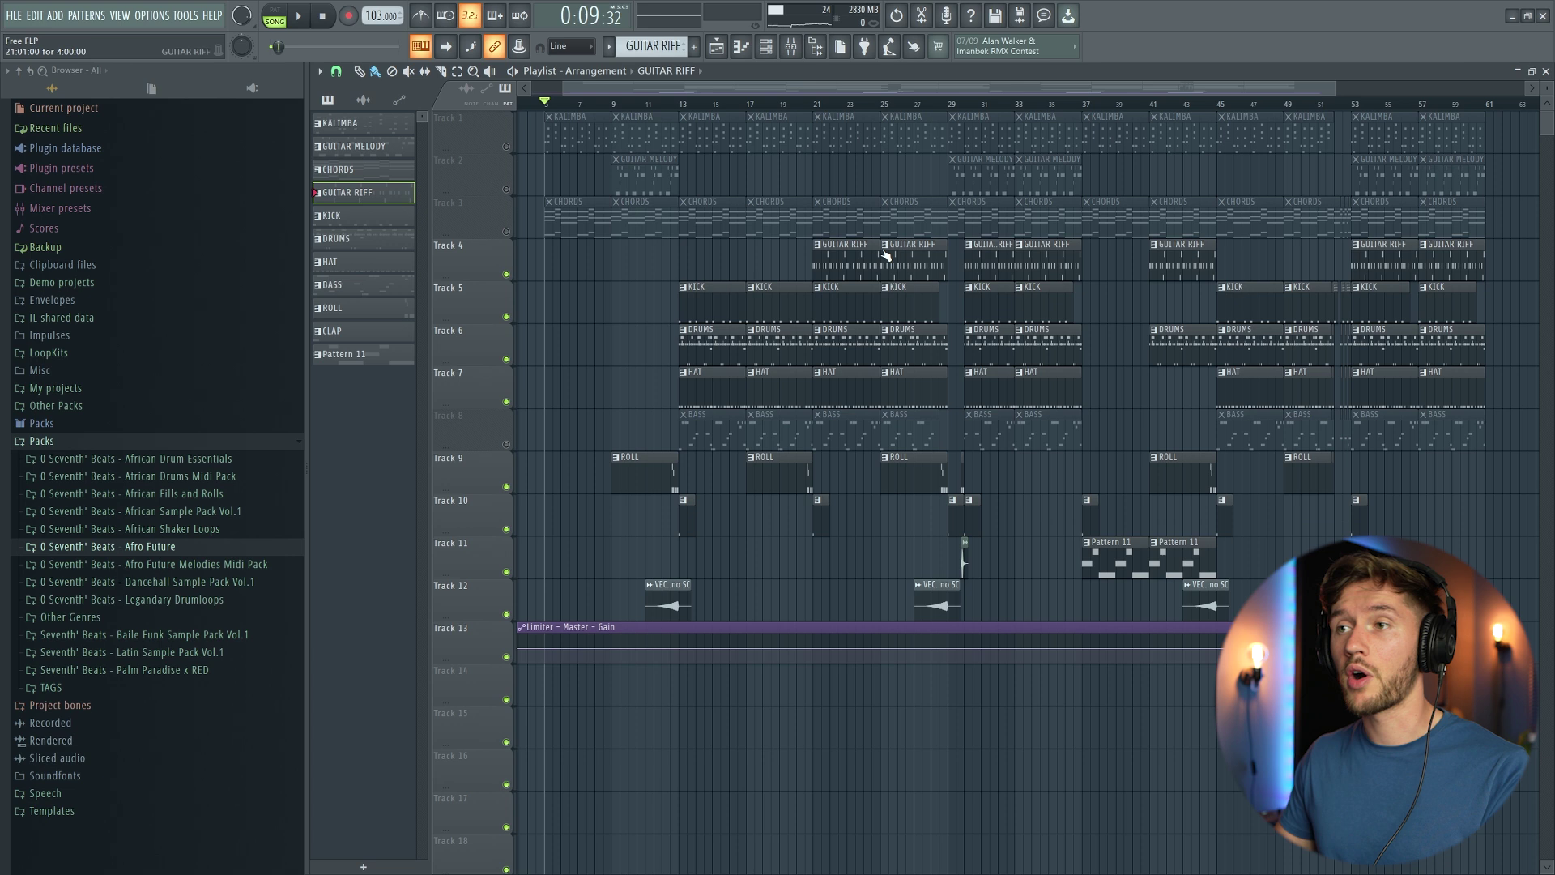
Step: In the finished arrangement, mute the GUITAR RIFF track and show the DRUMS pattern's channels in the channel rack
left_click(506, 274)
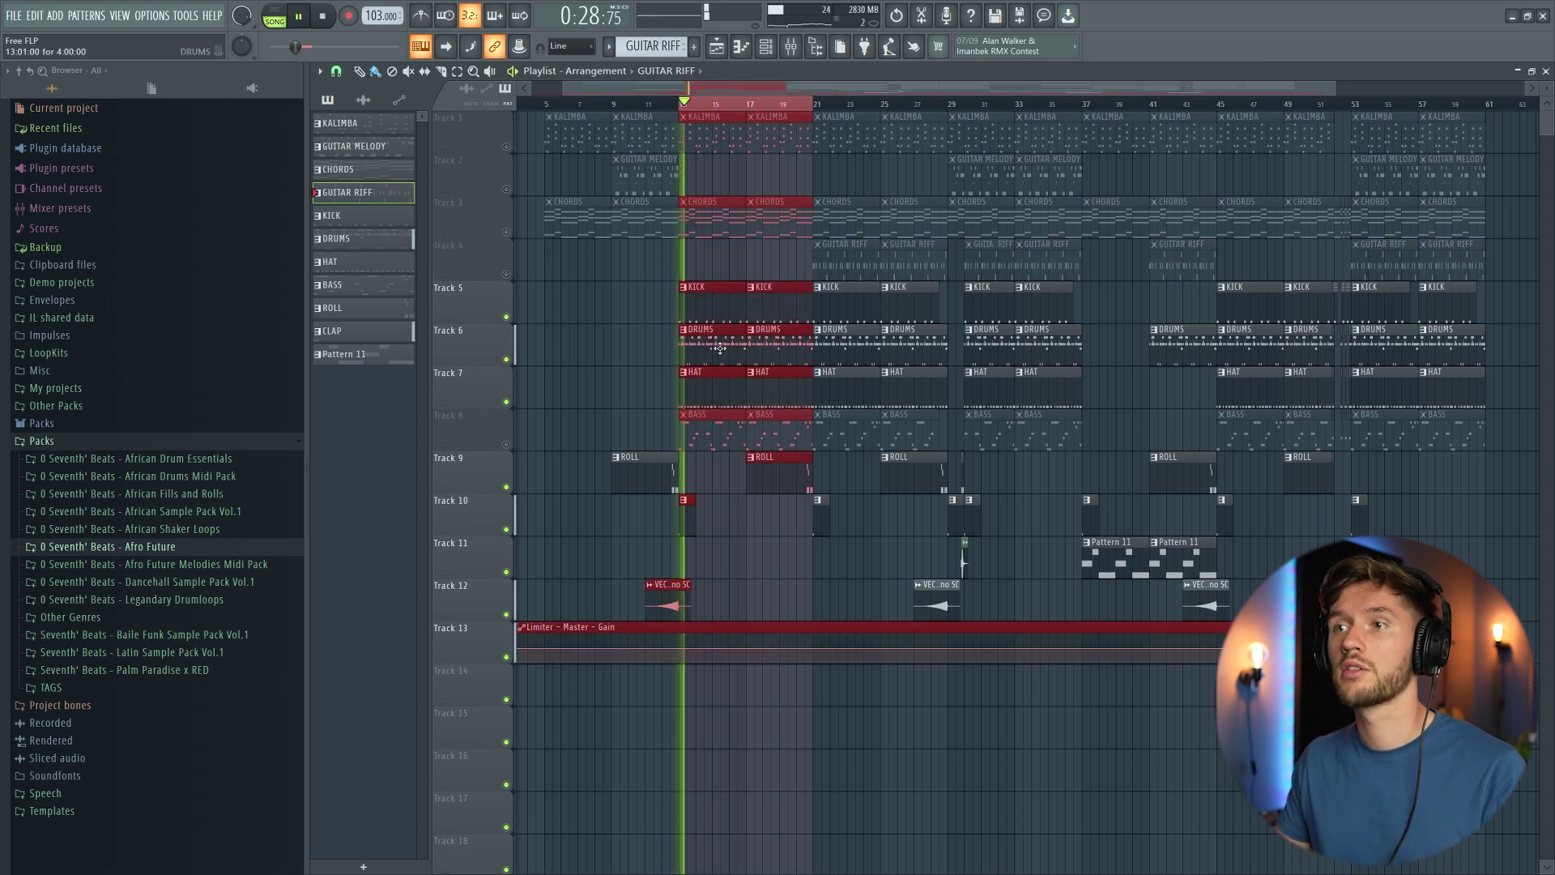
double_click(720, 348)
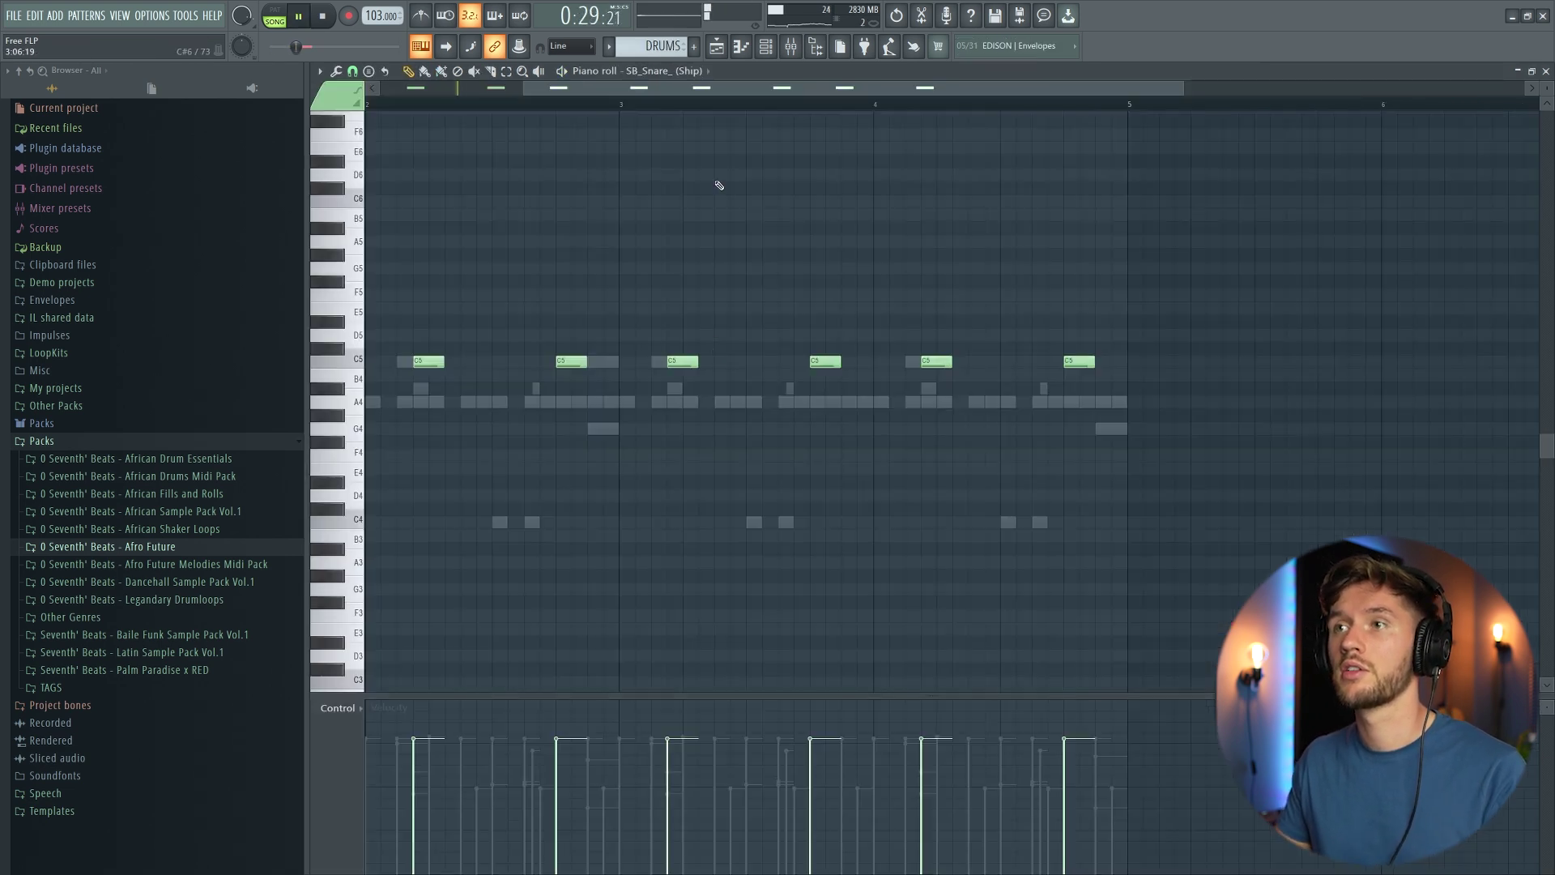
left_click(764, 46)
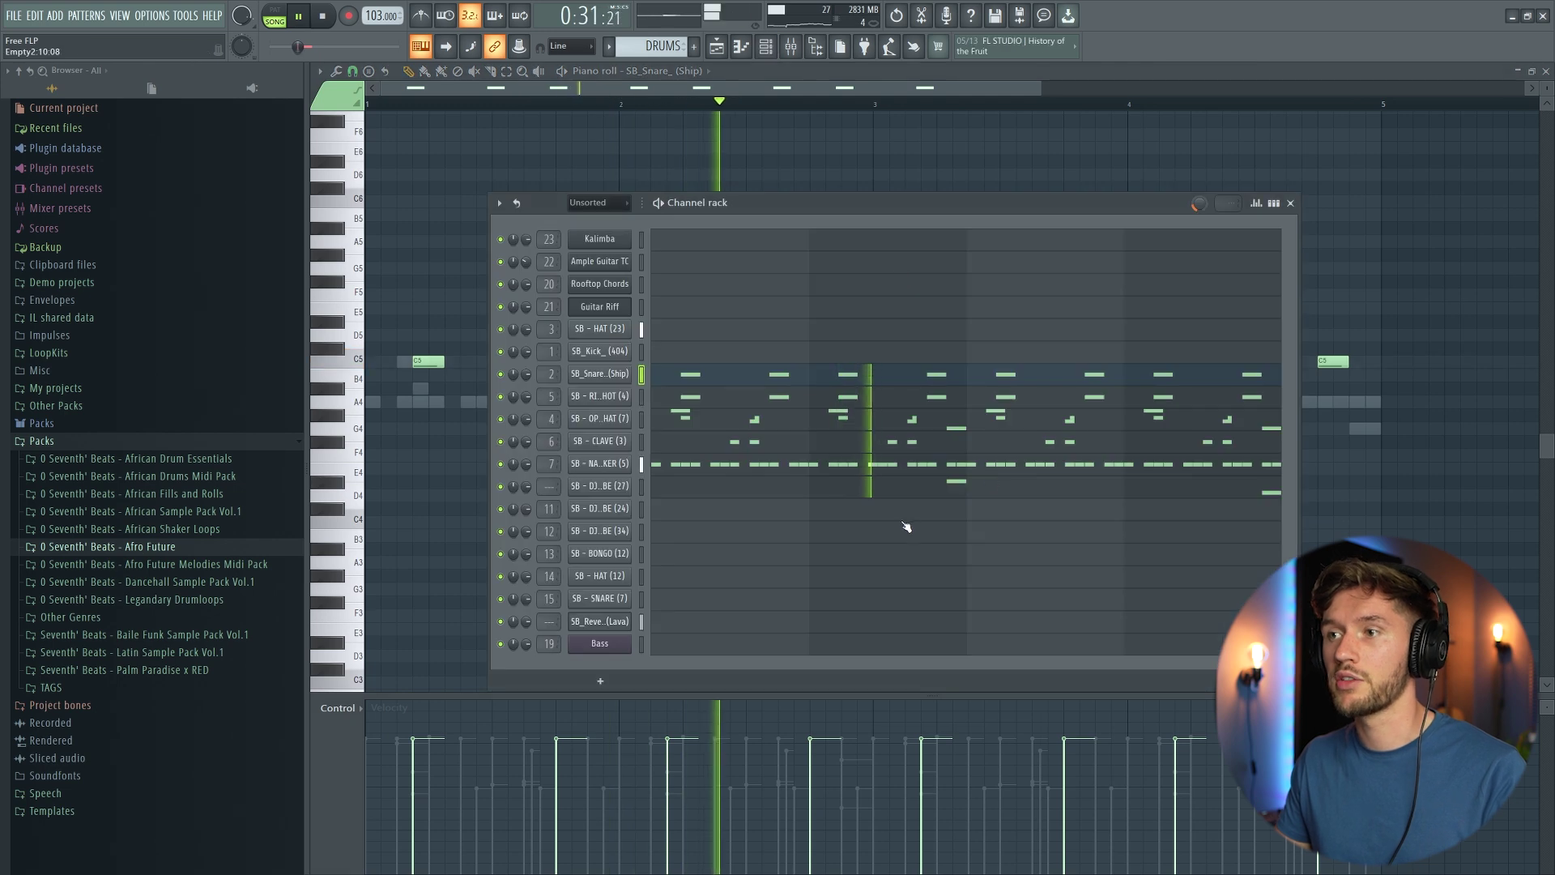
Step: Examine the SB - CLAVE (3) sample settings and the effects on the SB_Snare_ (Ship) mixer track
left_click(600, 441)
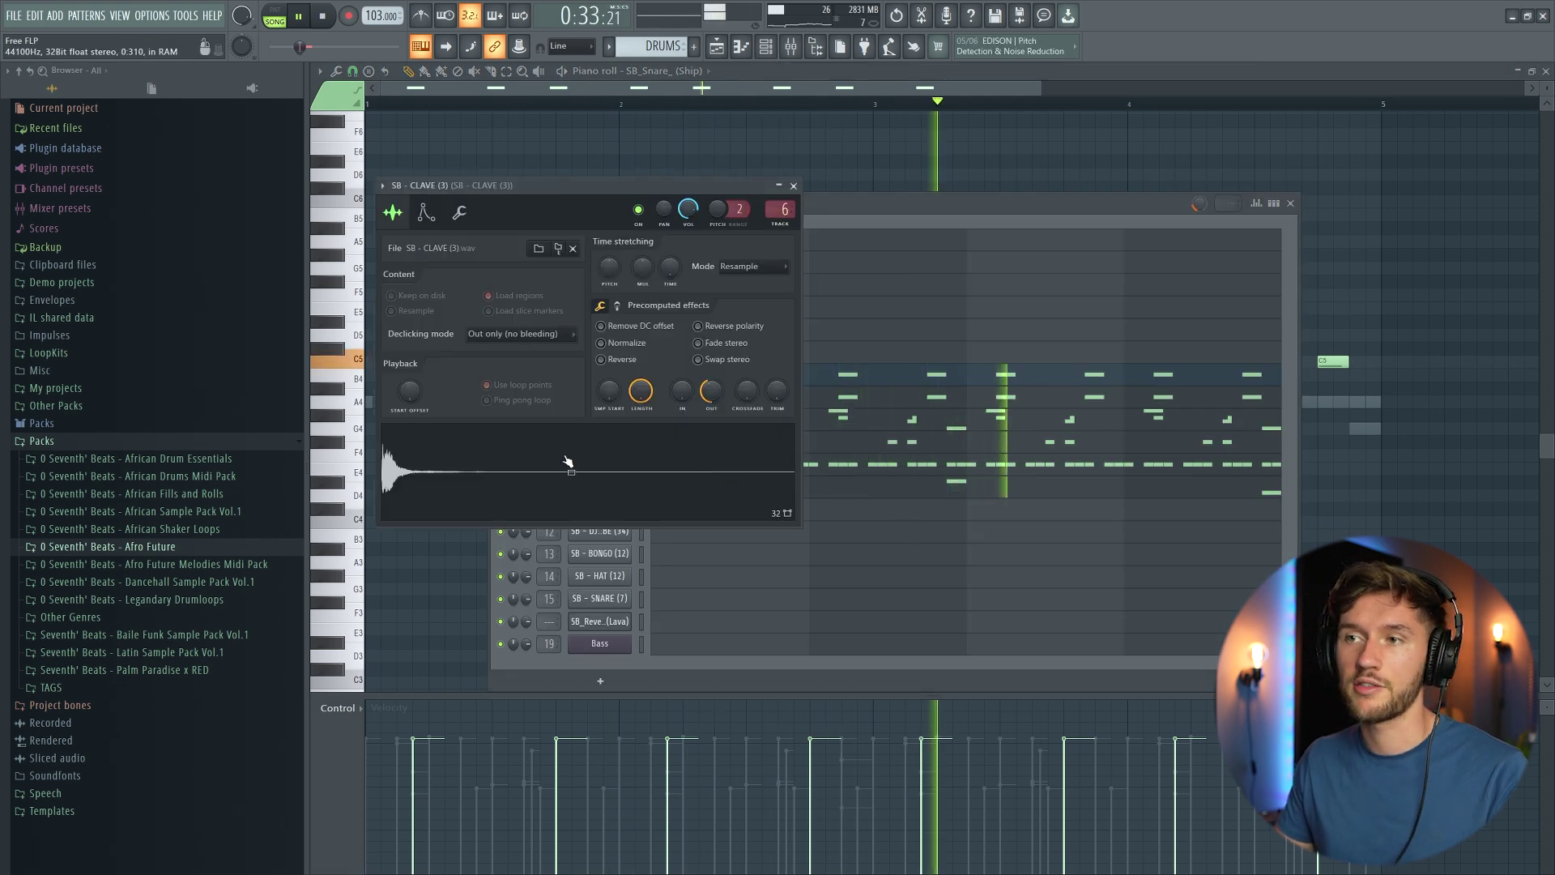
left_click(925, 203)
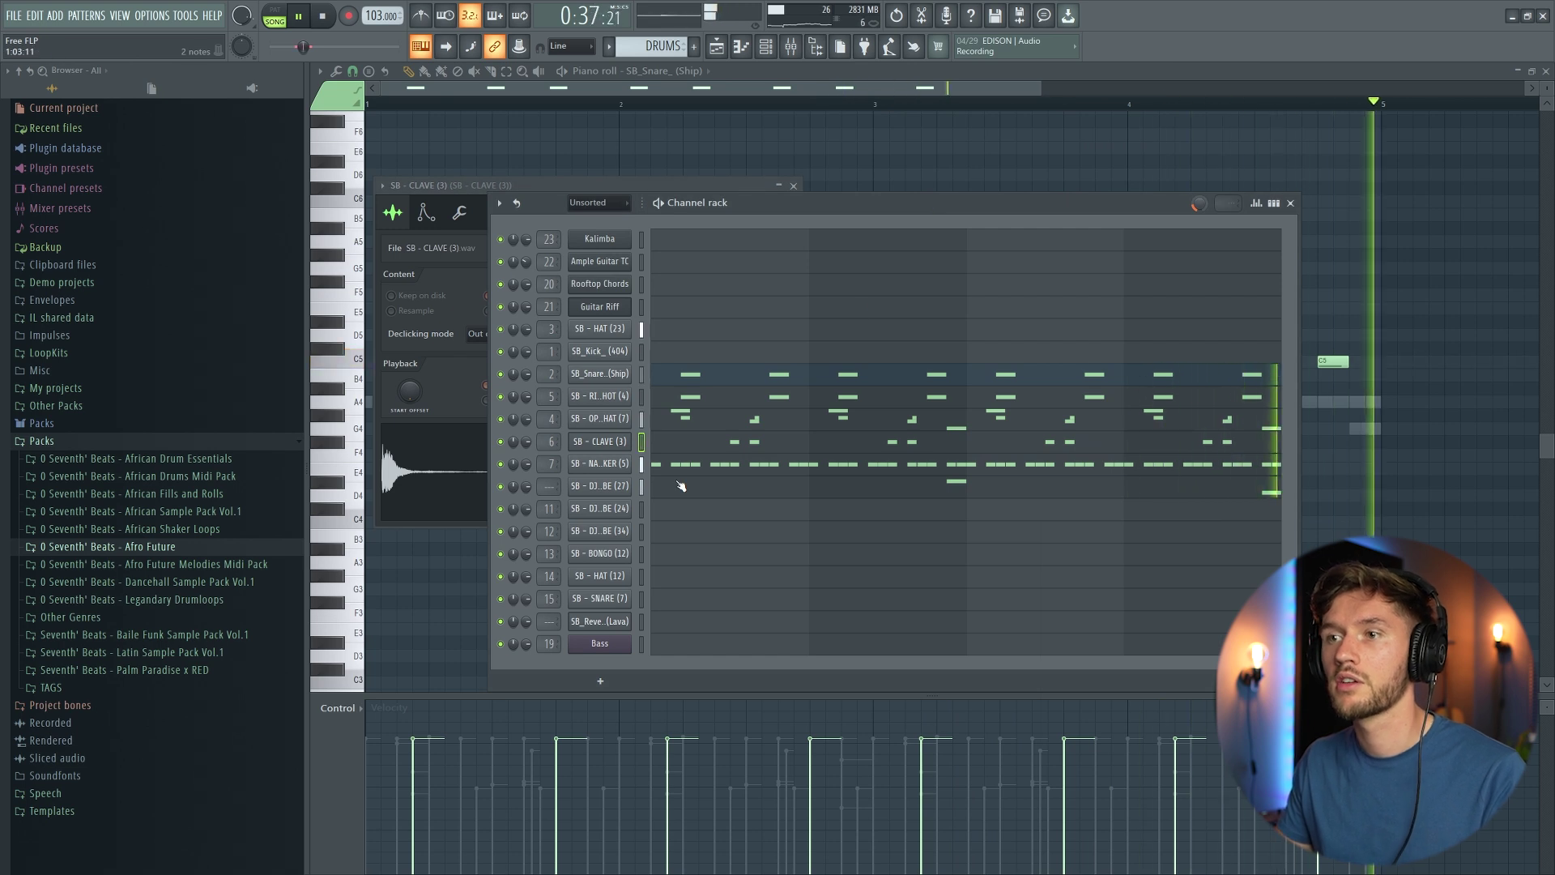
left_click(797, 48)
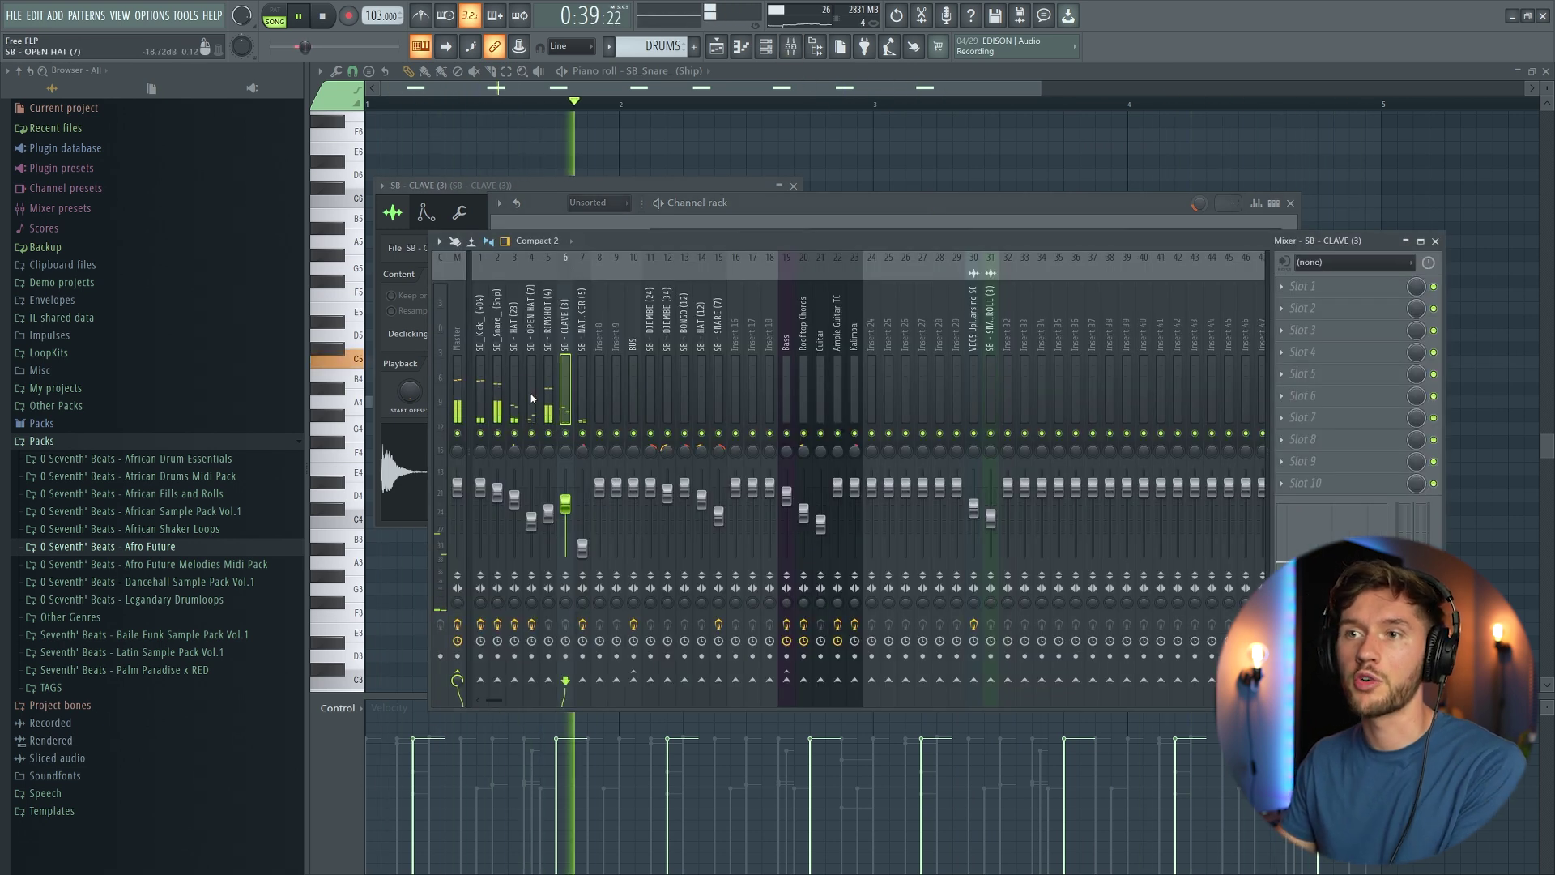
left_click(499, 331)
left_click(1375, 294)
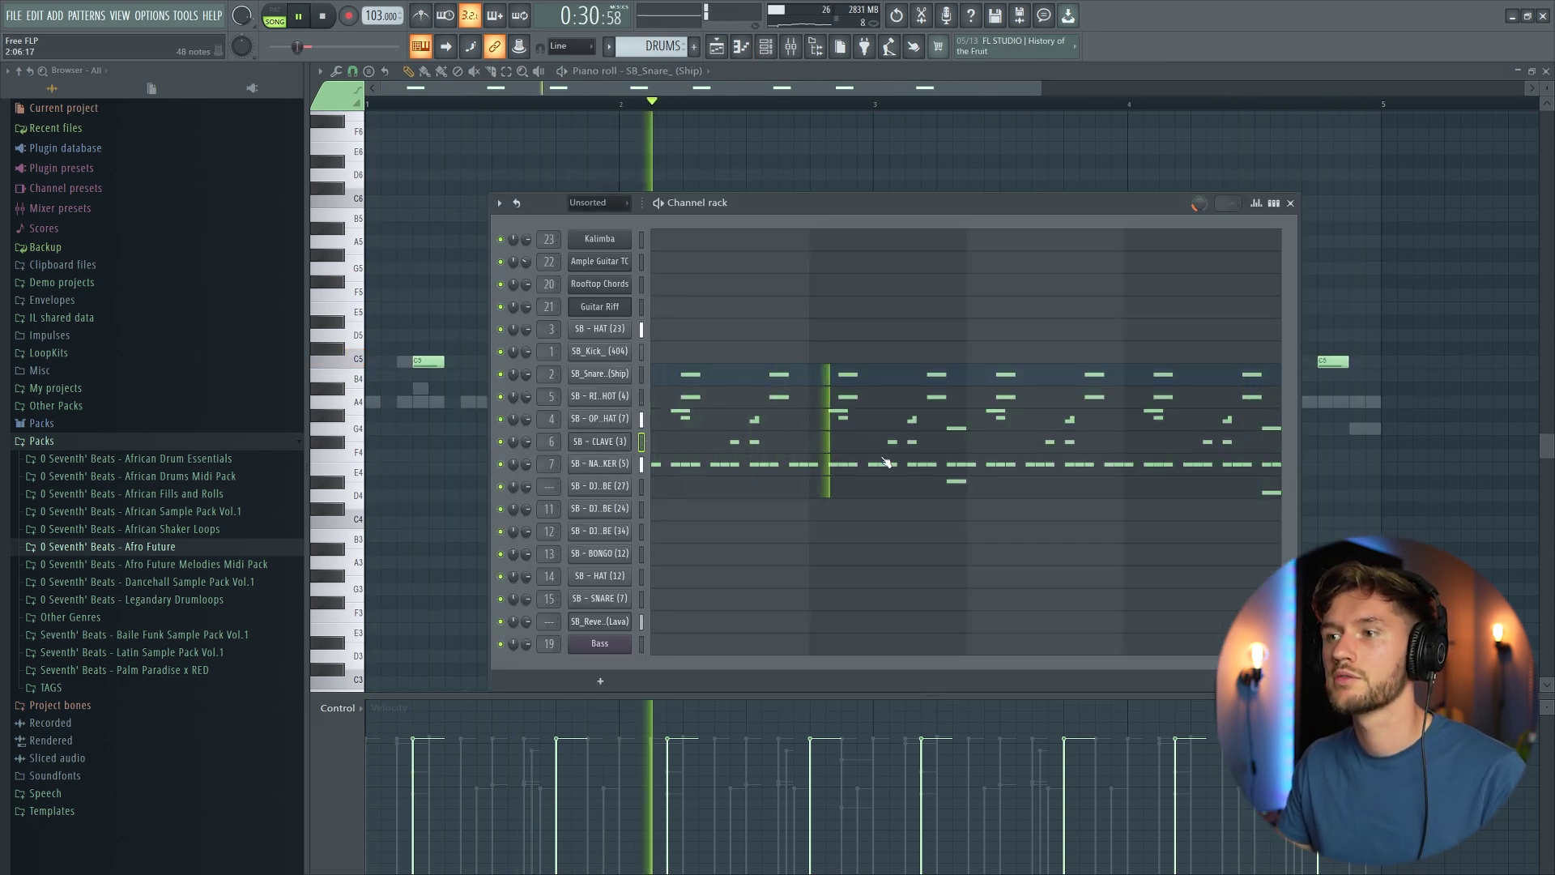
Step: Return to the arrangement, restart the selected section and unmute the CHORDS track
key("F5")
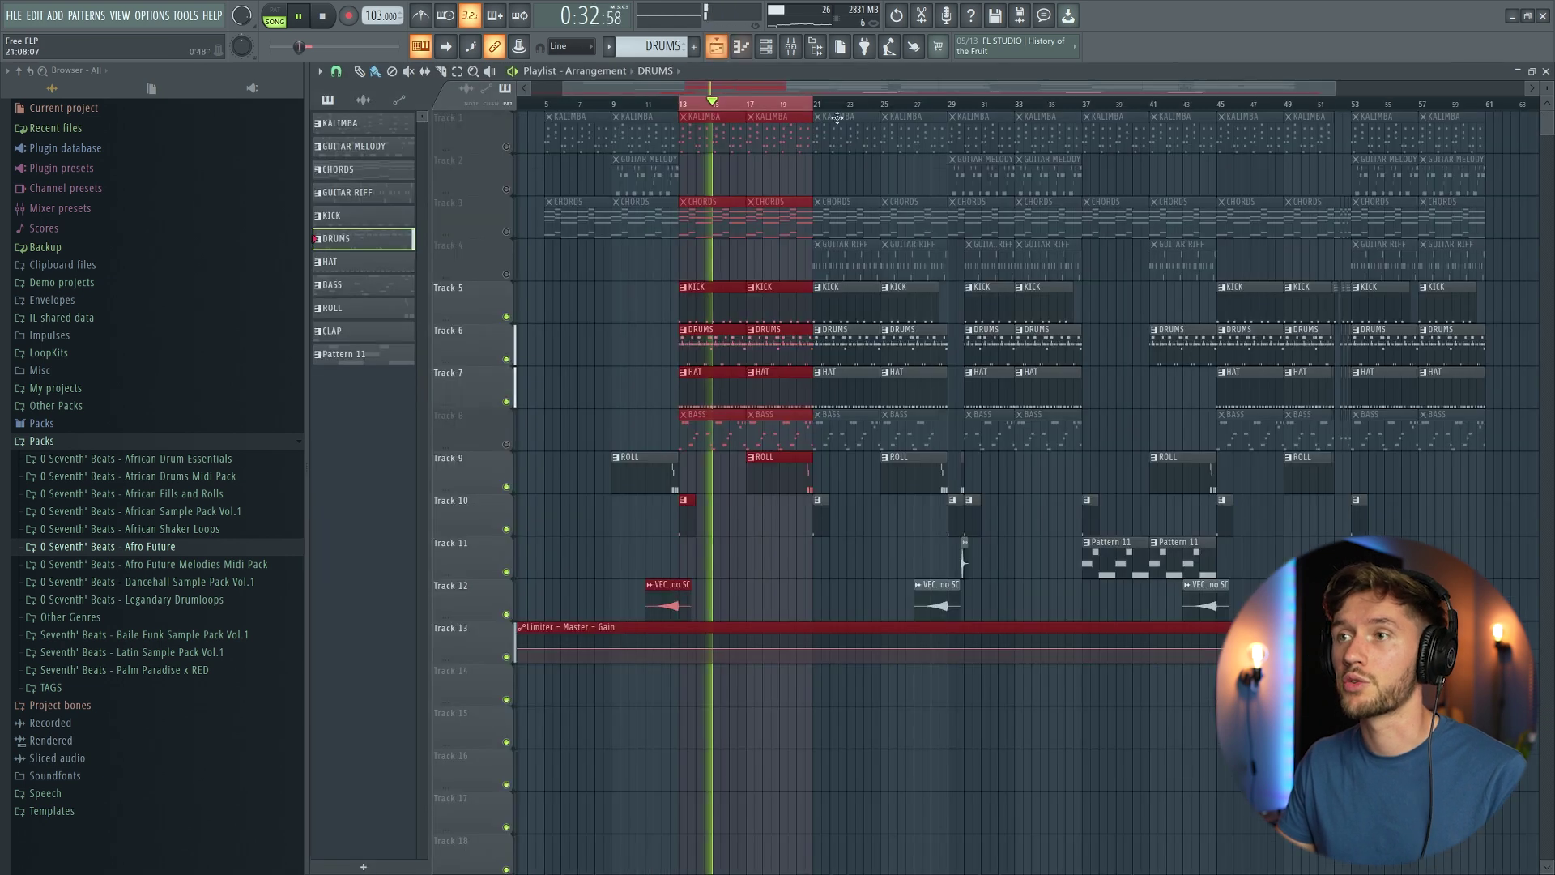
key("space")
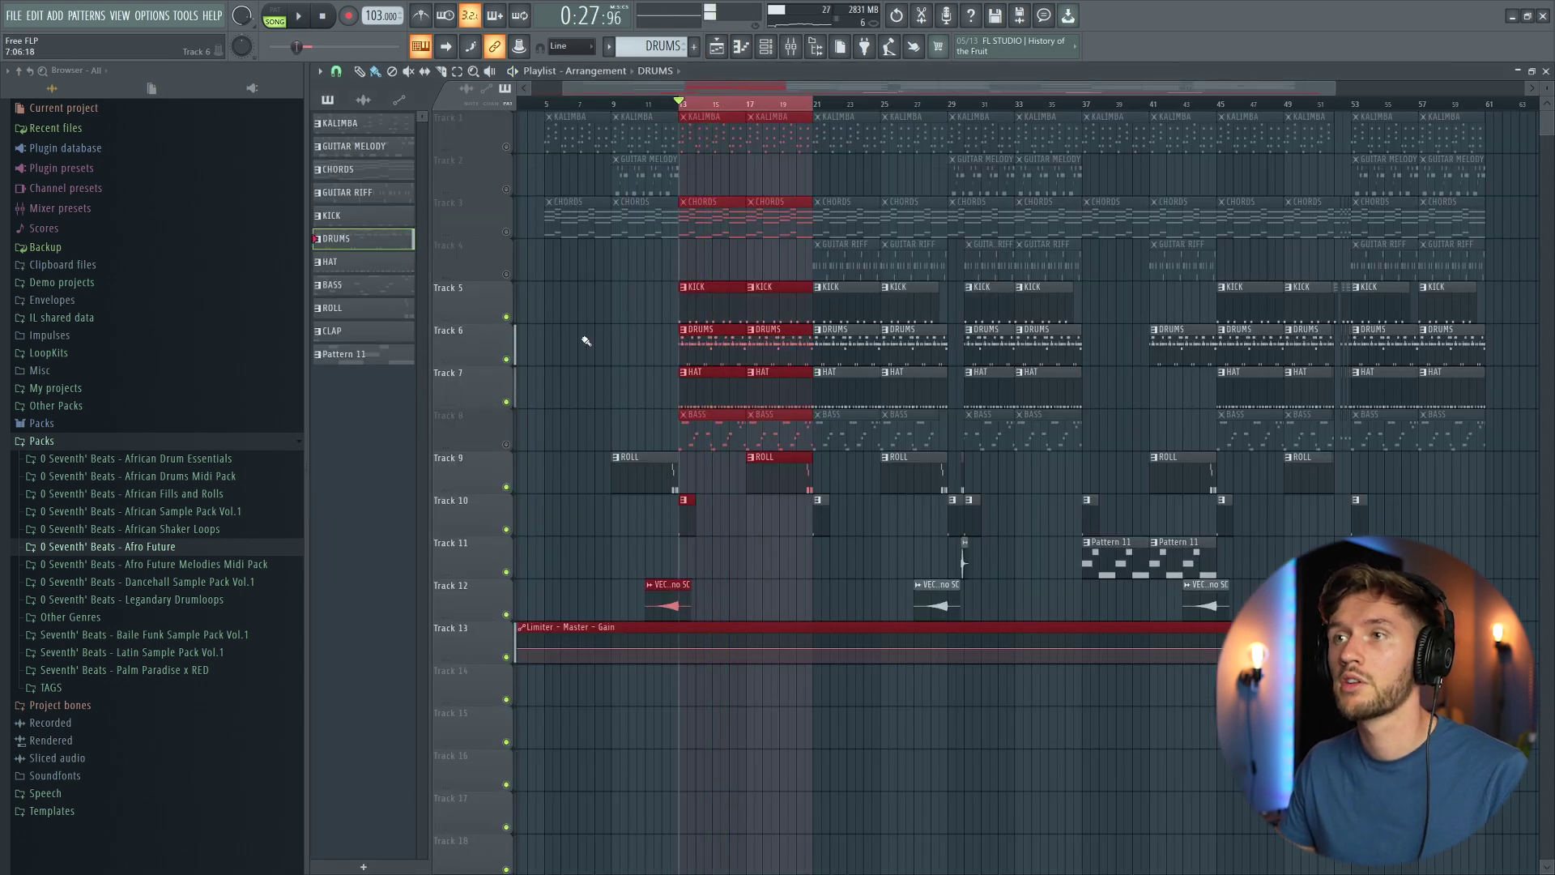
left_click(507, 233)
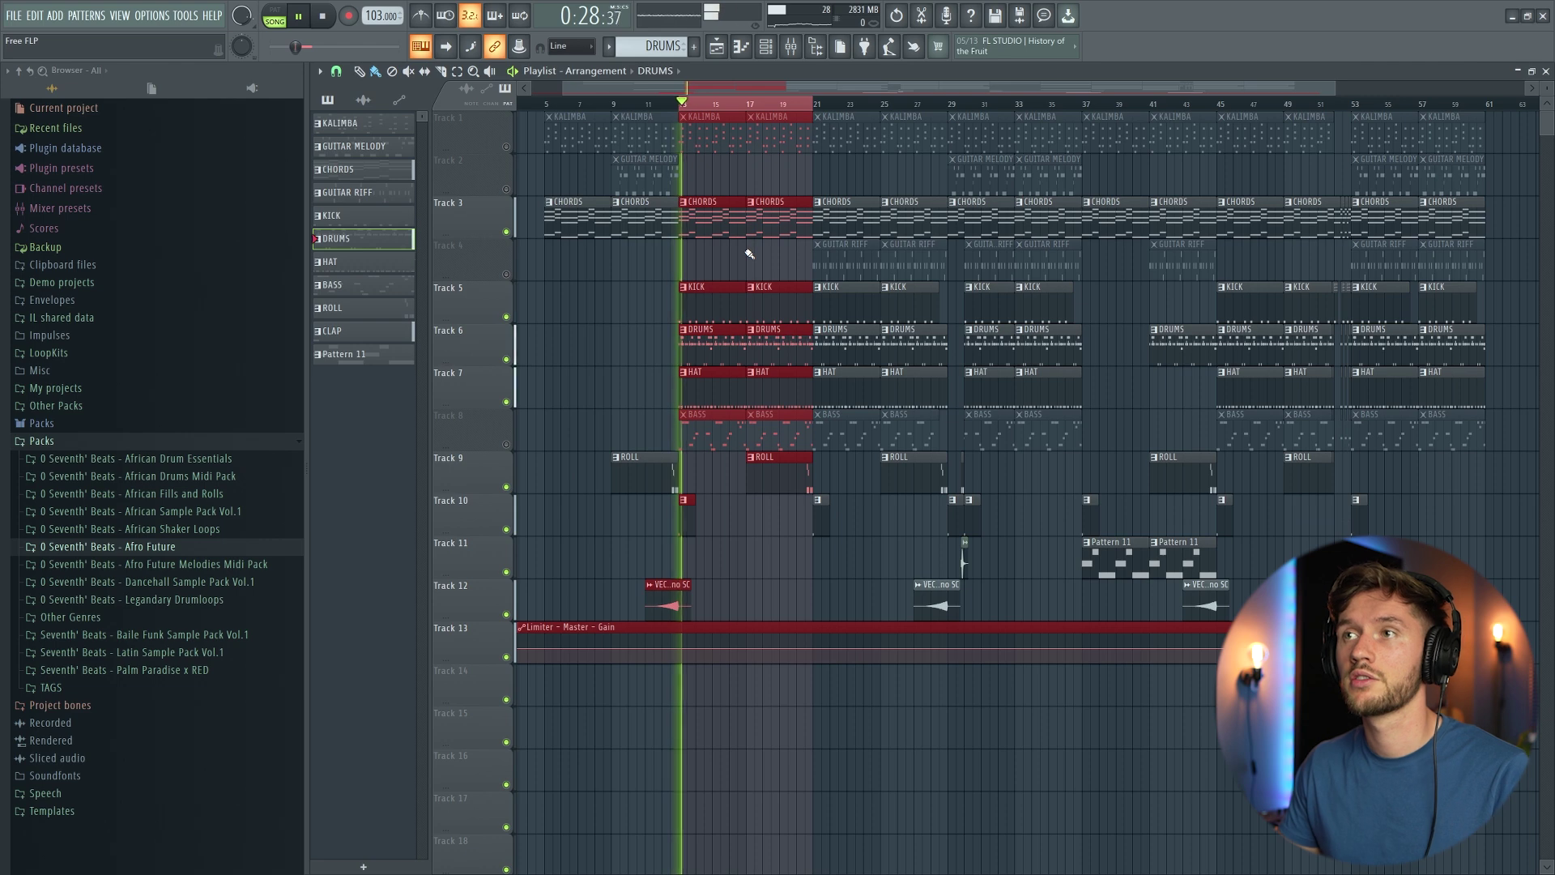
Step: Inspect the effects on the Rooftop Chords mixer track, starting with RC-20 Retro Color
left_click(791, 51)
left_click(804, 332)
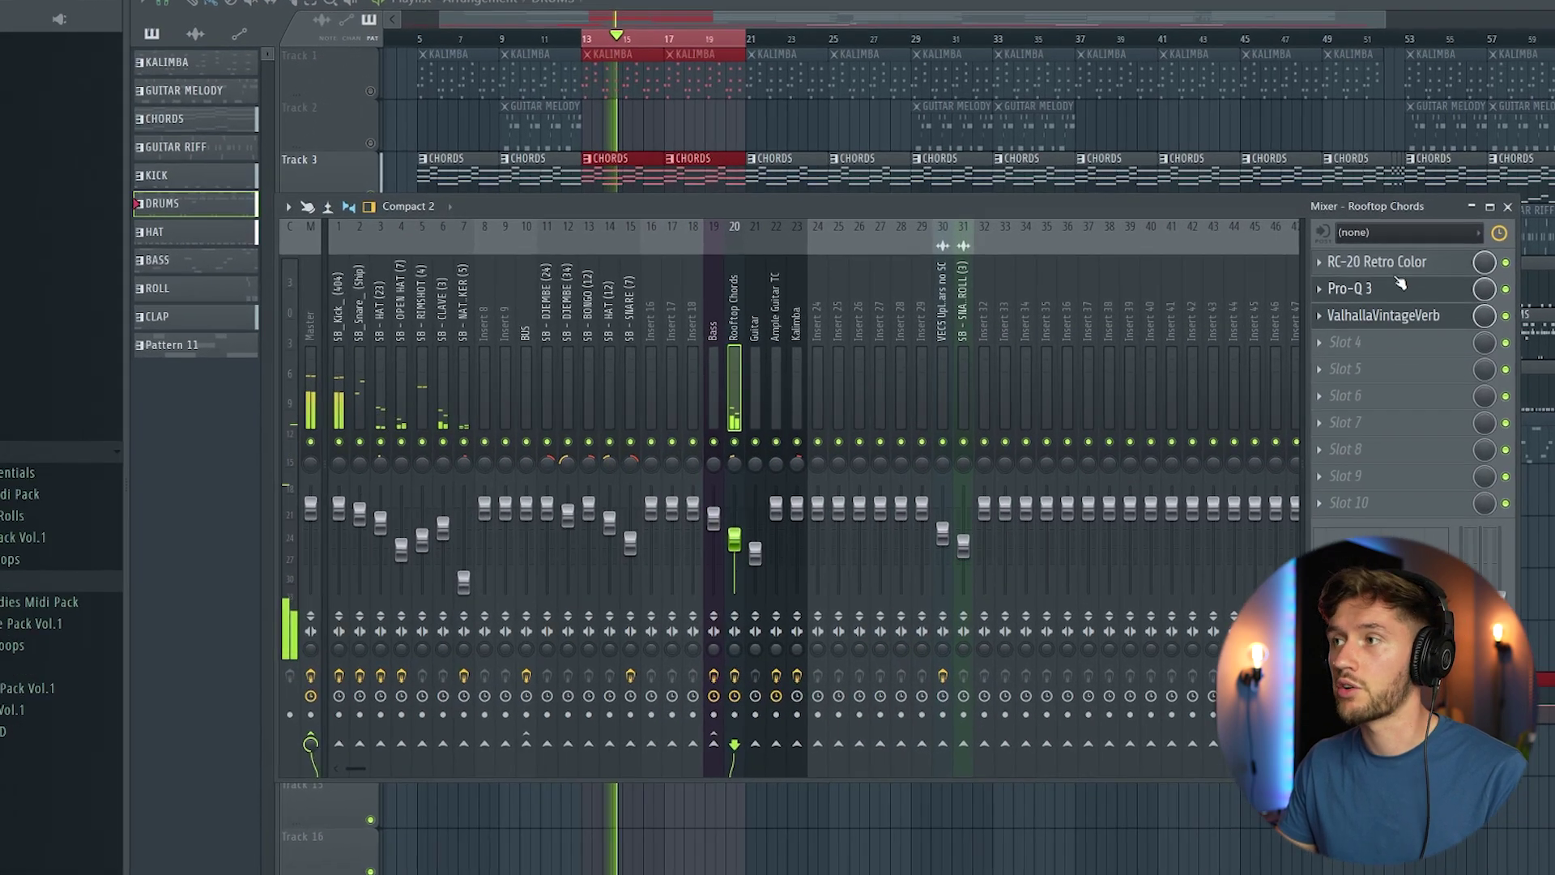
left_click(1345, 288)
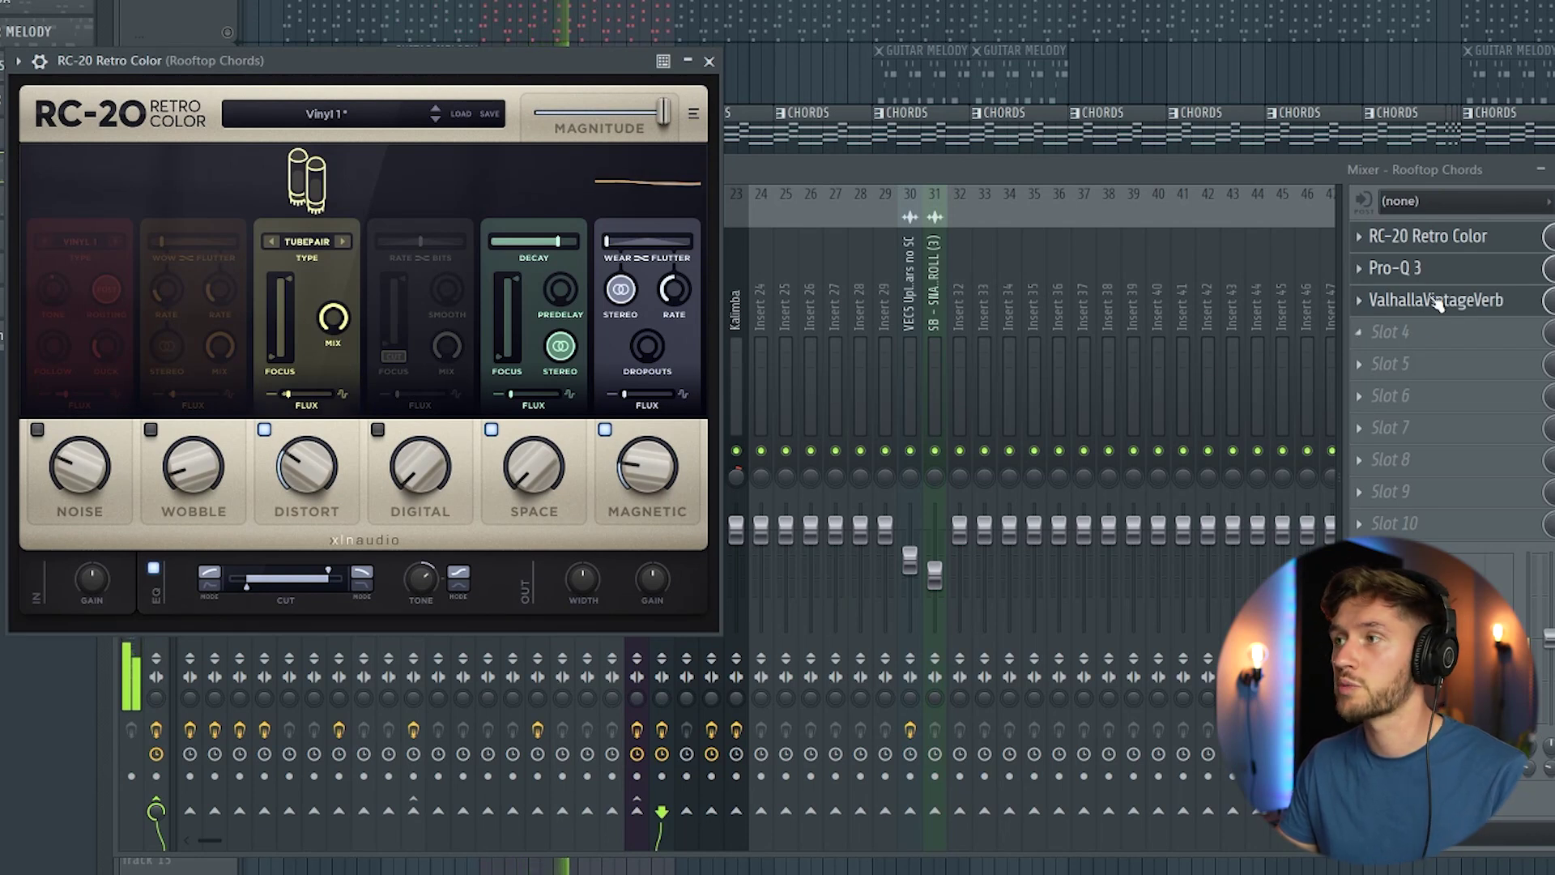
Step: Inspect the Pro-Q 3 and ValhallaVintageVerb effects on the Rooftop Chords mixer track
left_click(1426, 268)
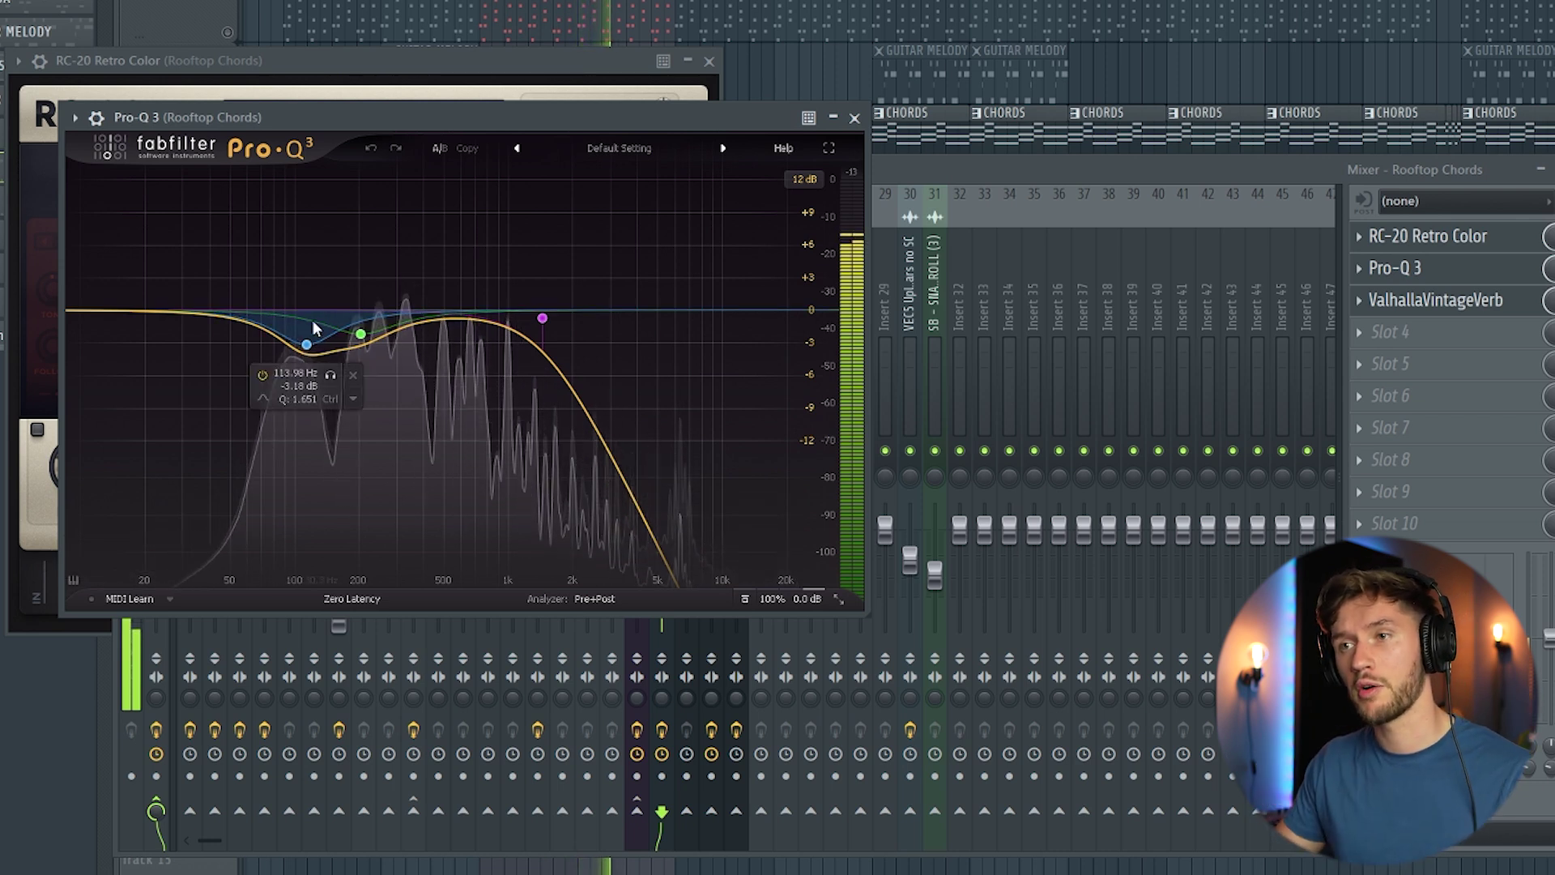
left_click(1487, 312)
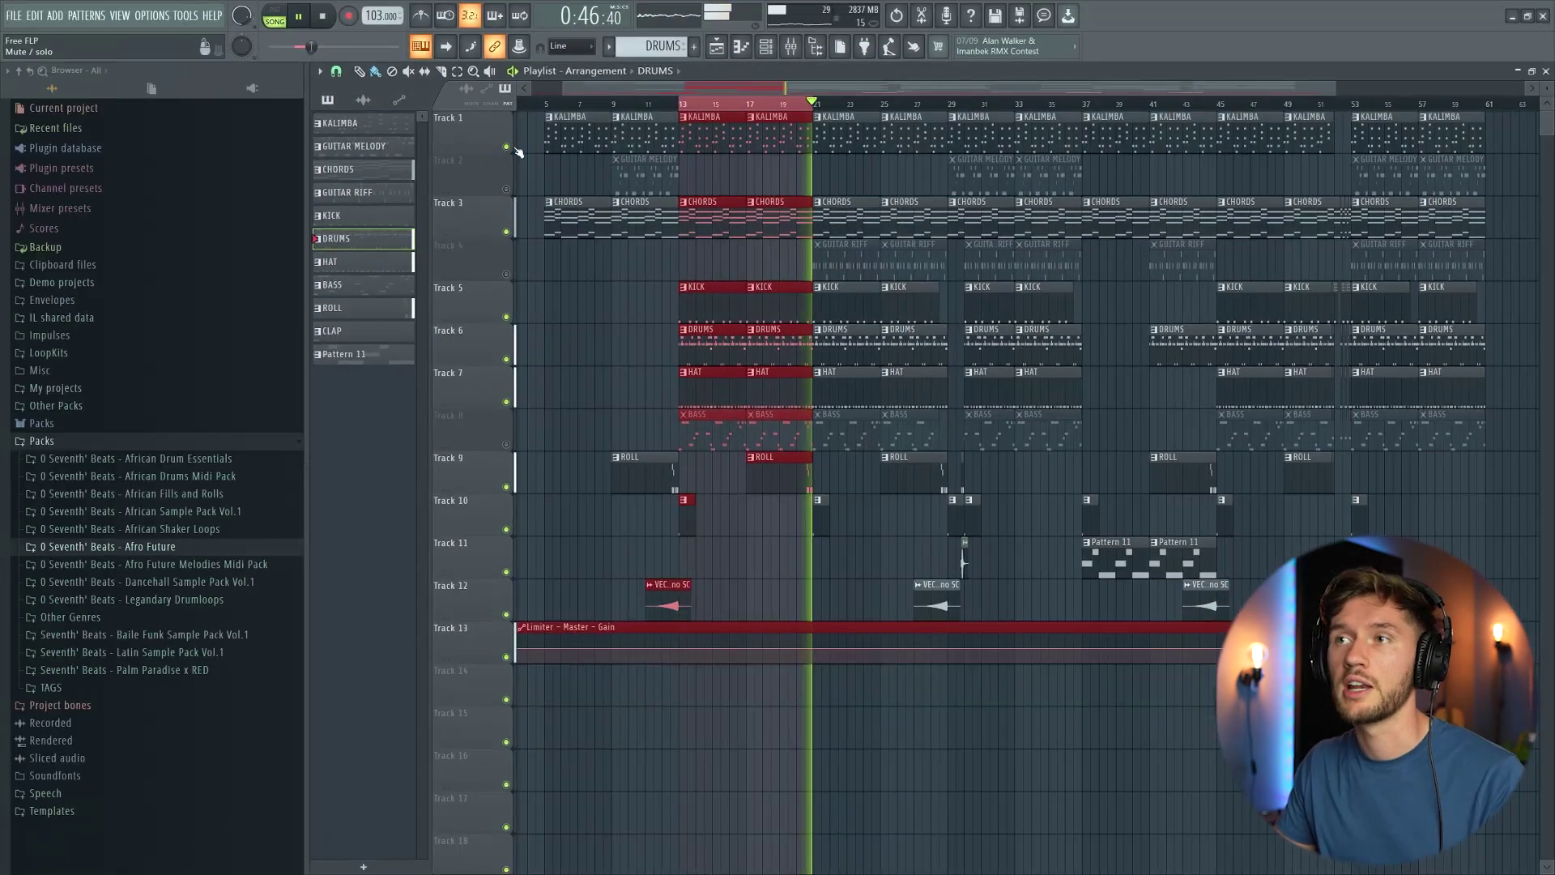
Step: Inspect the Fruity delay 2 and ValhallaVintageVerb settings on the Kalimba mixer track
left_click(789, 49)
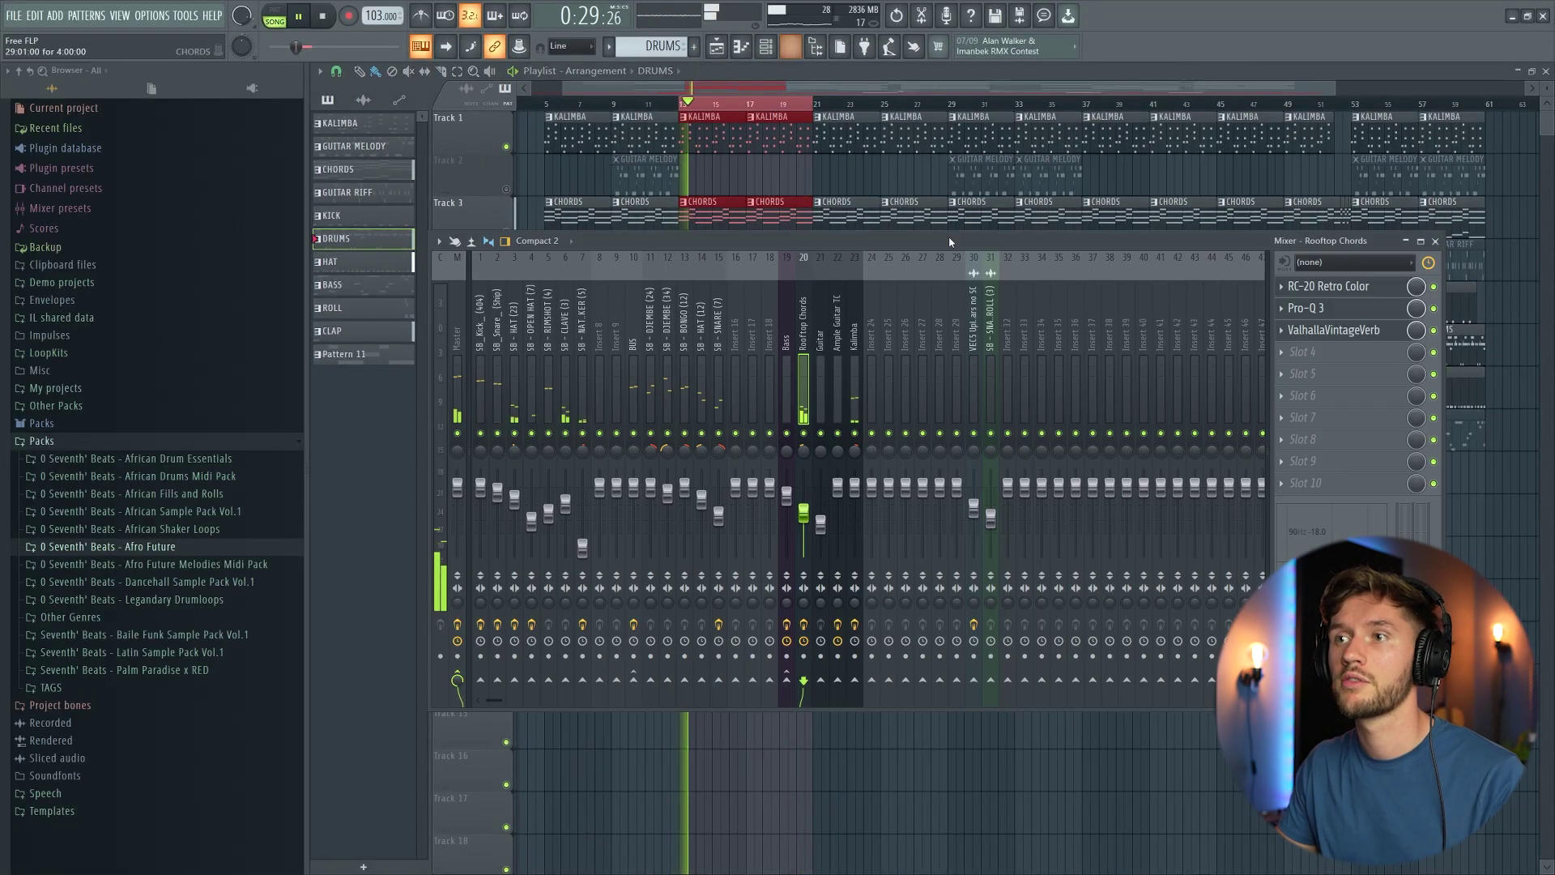
left_click(856, 368)
left_click(1335, 293)
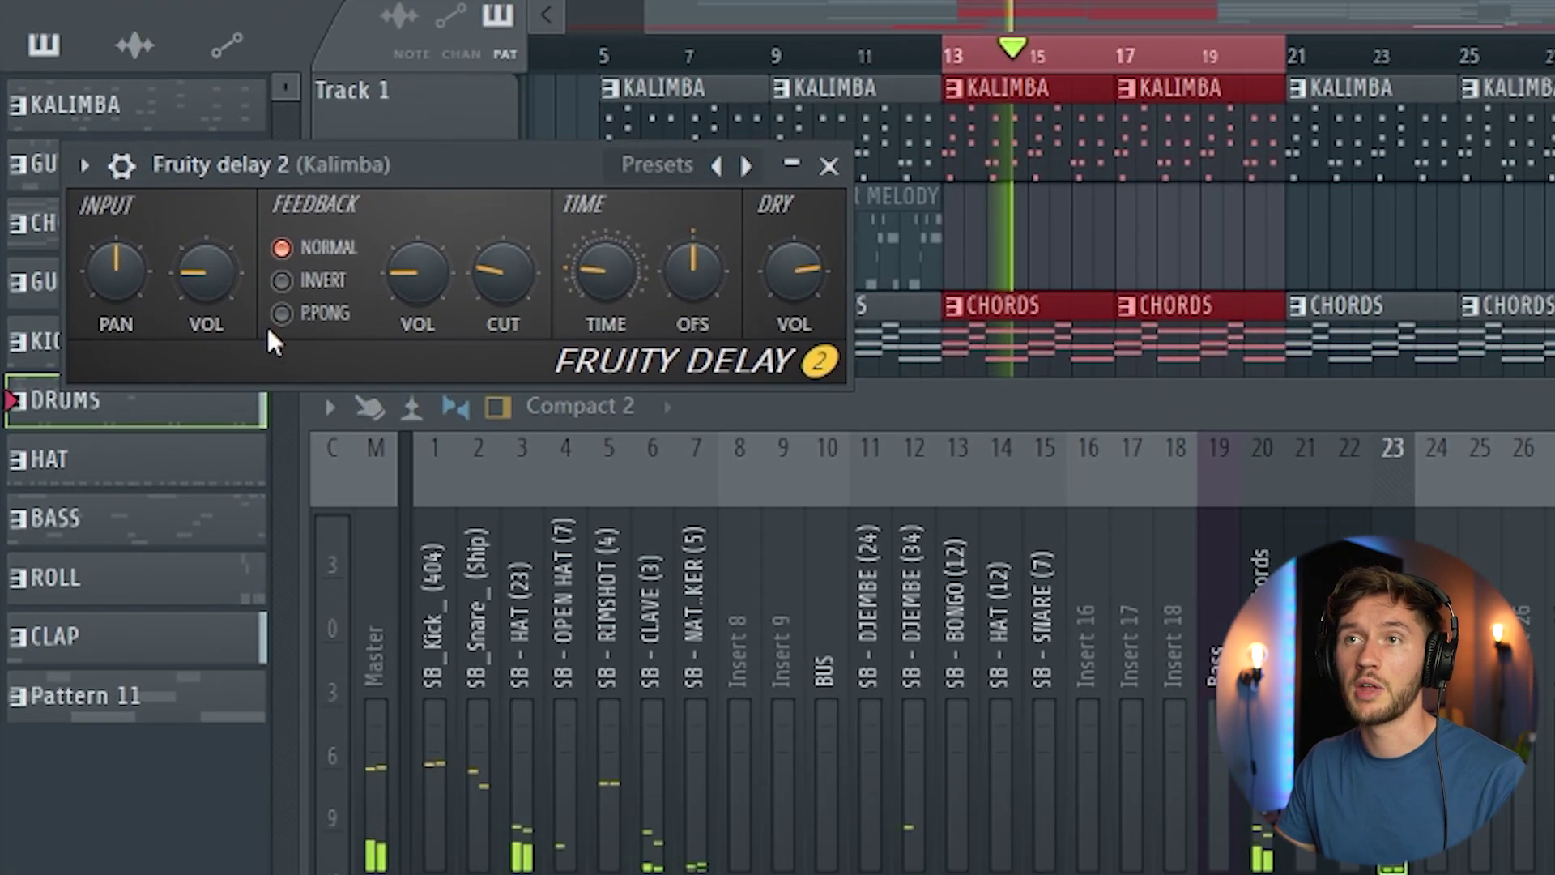
left_click_drag(481, 147, 592, 207)
left_click_drag(715, 312, 763, 385)
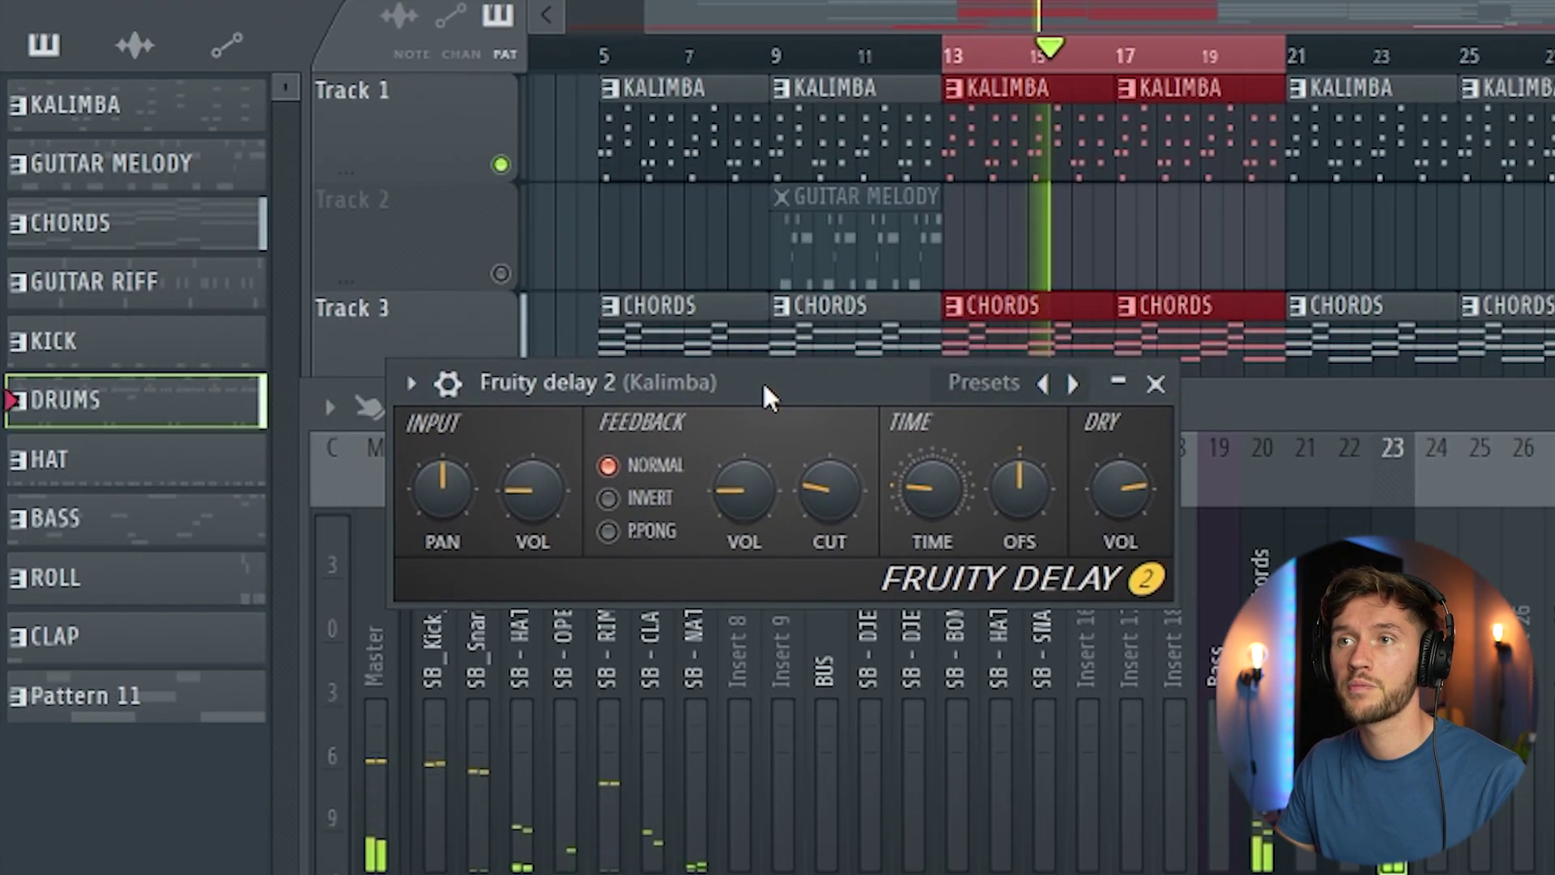
left_click(1375, 498)
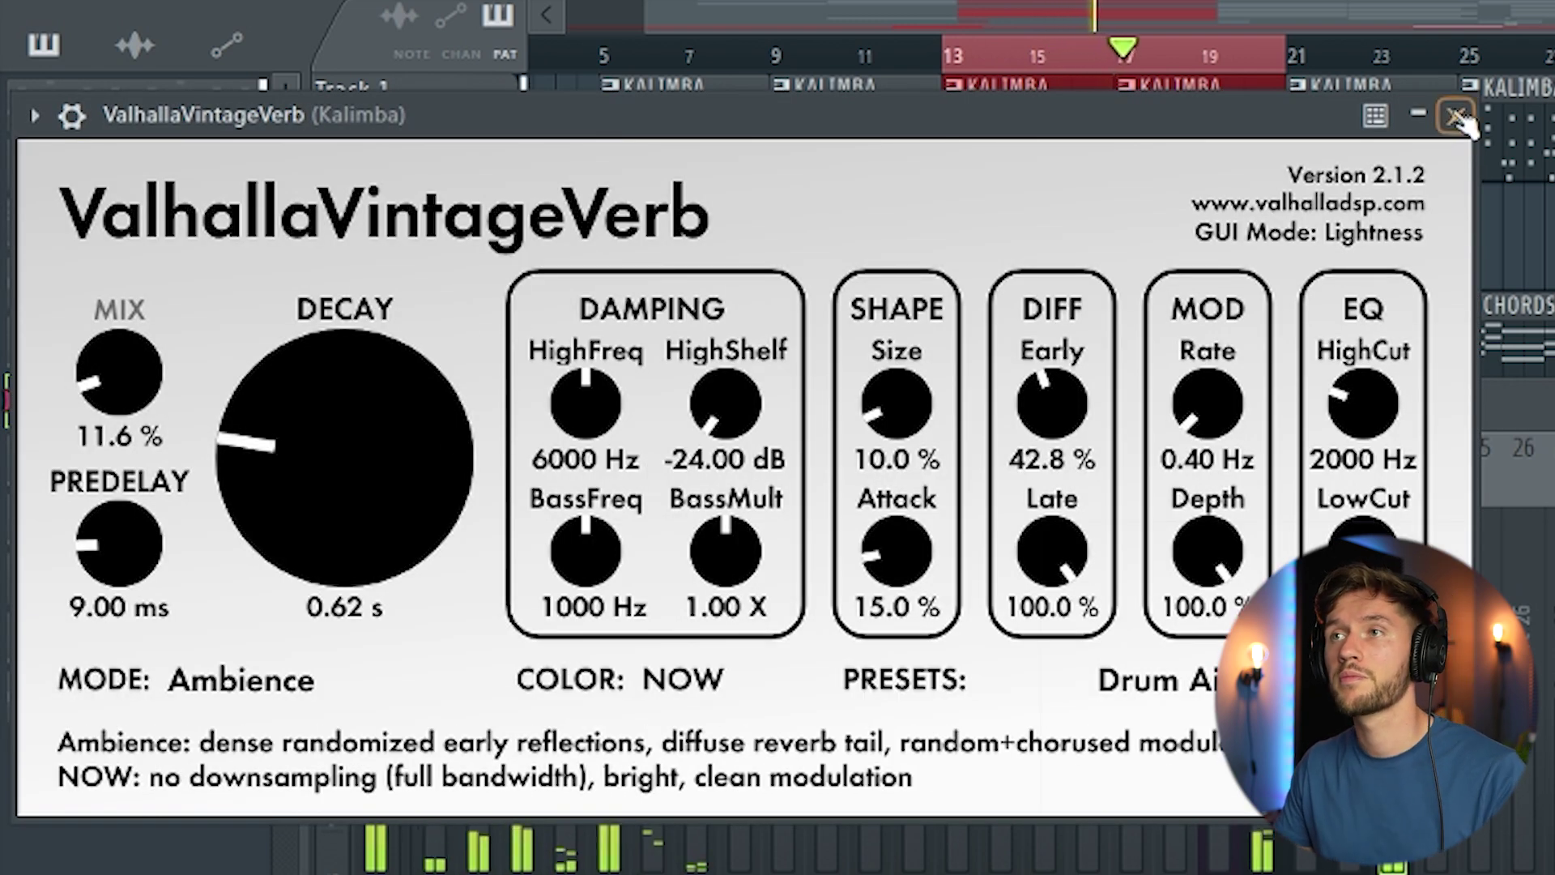
left_click(1312, 8)
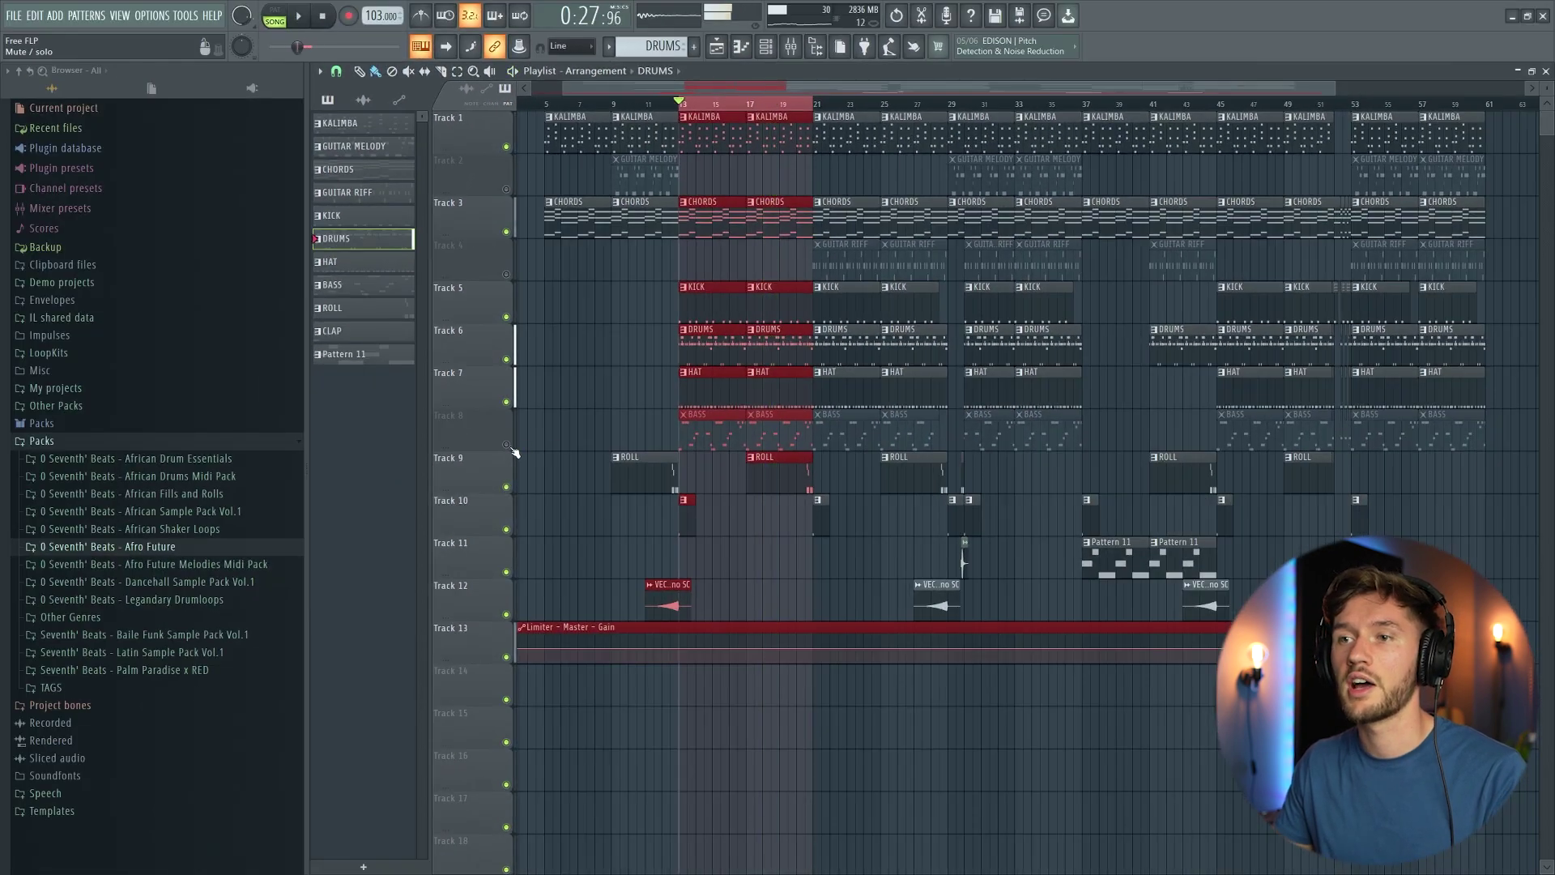
Step: Unmute the BASS track, play the selected section and show the Bass channel's 3x Osc settings
left_click(504, 727)
key("space")
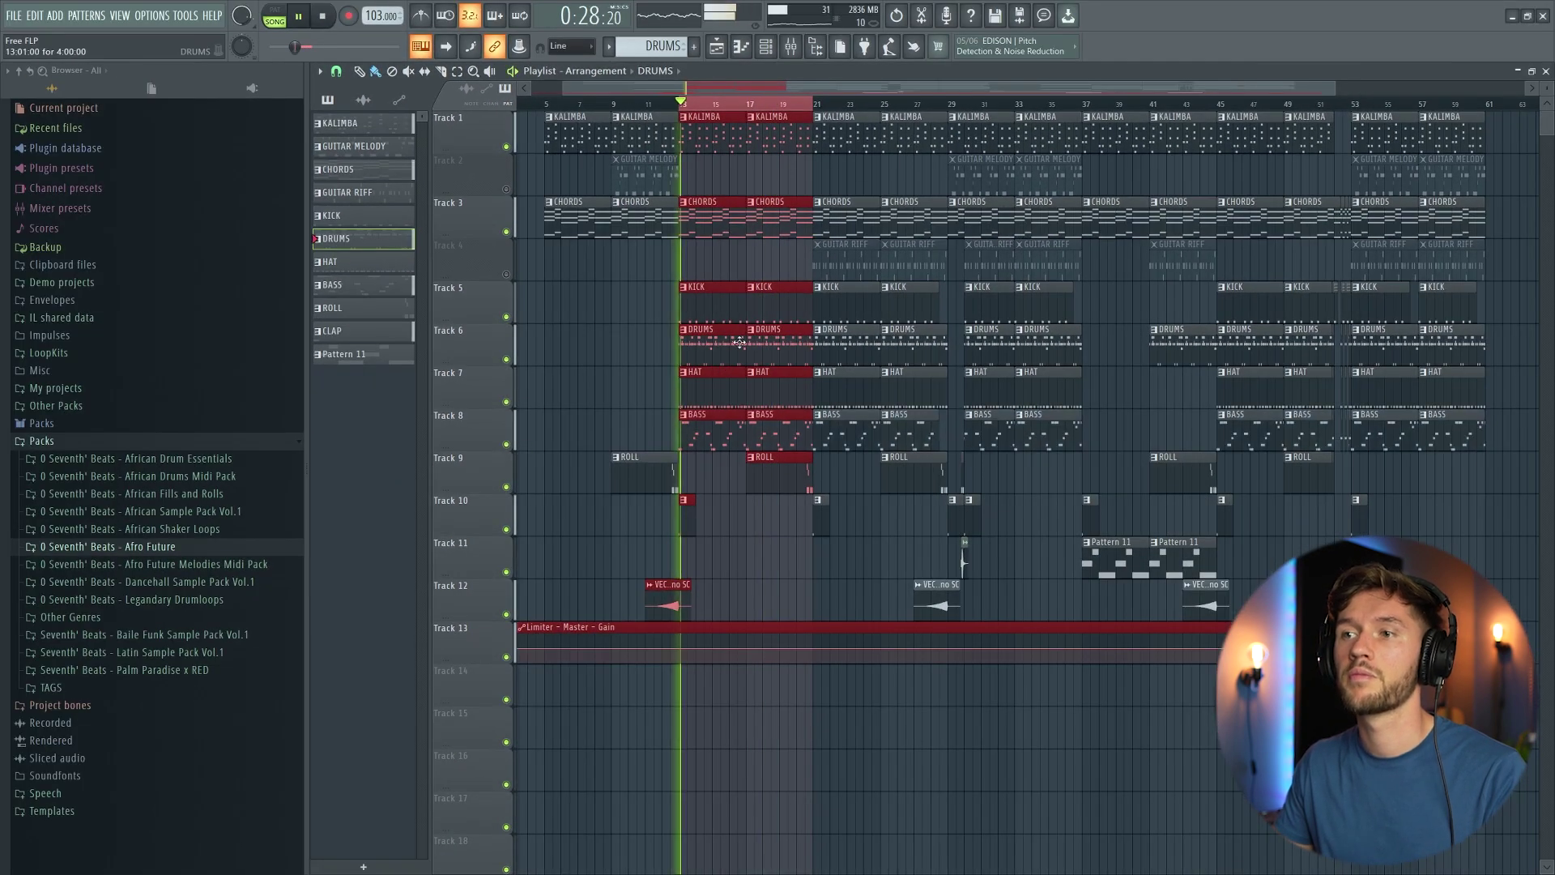
left_click(767, 48)
left_click(617, 648)
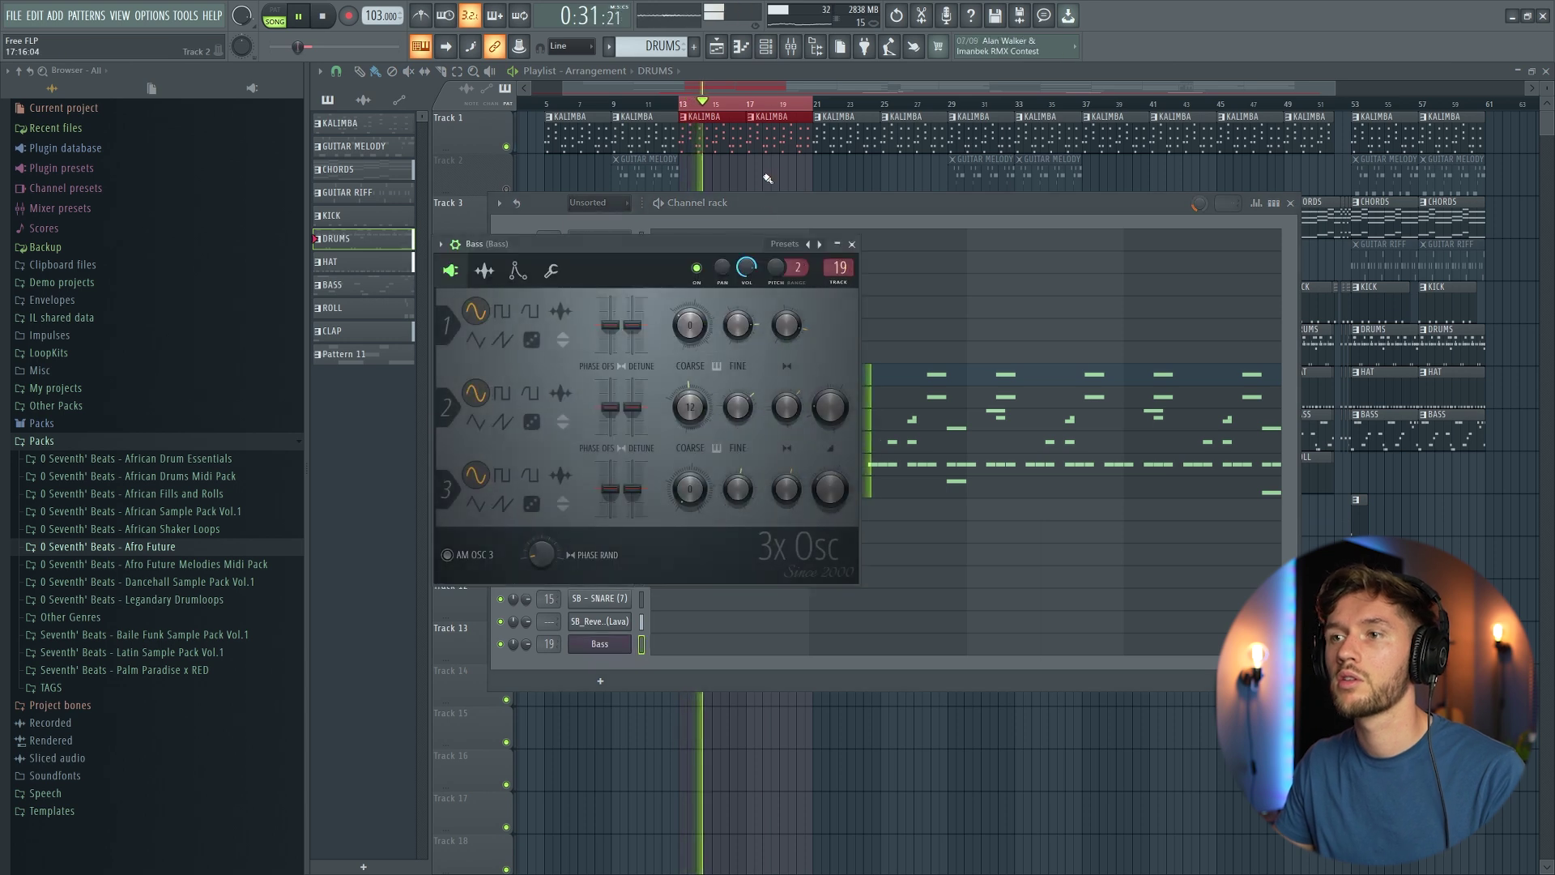
Step: Inspect the SerumFX distortion, Fruity Limiter and Pro-Q 3 settings on the Bass mixer track
left_click(789, 53)
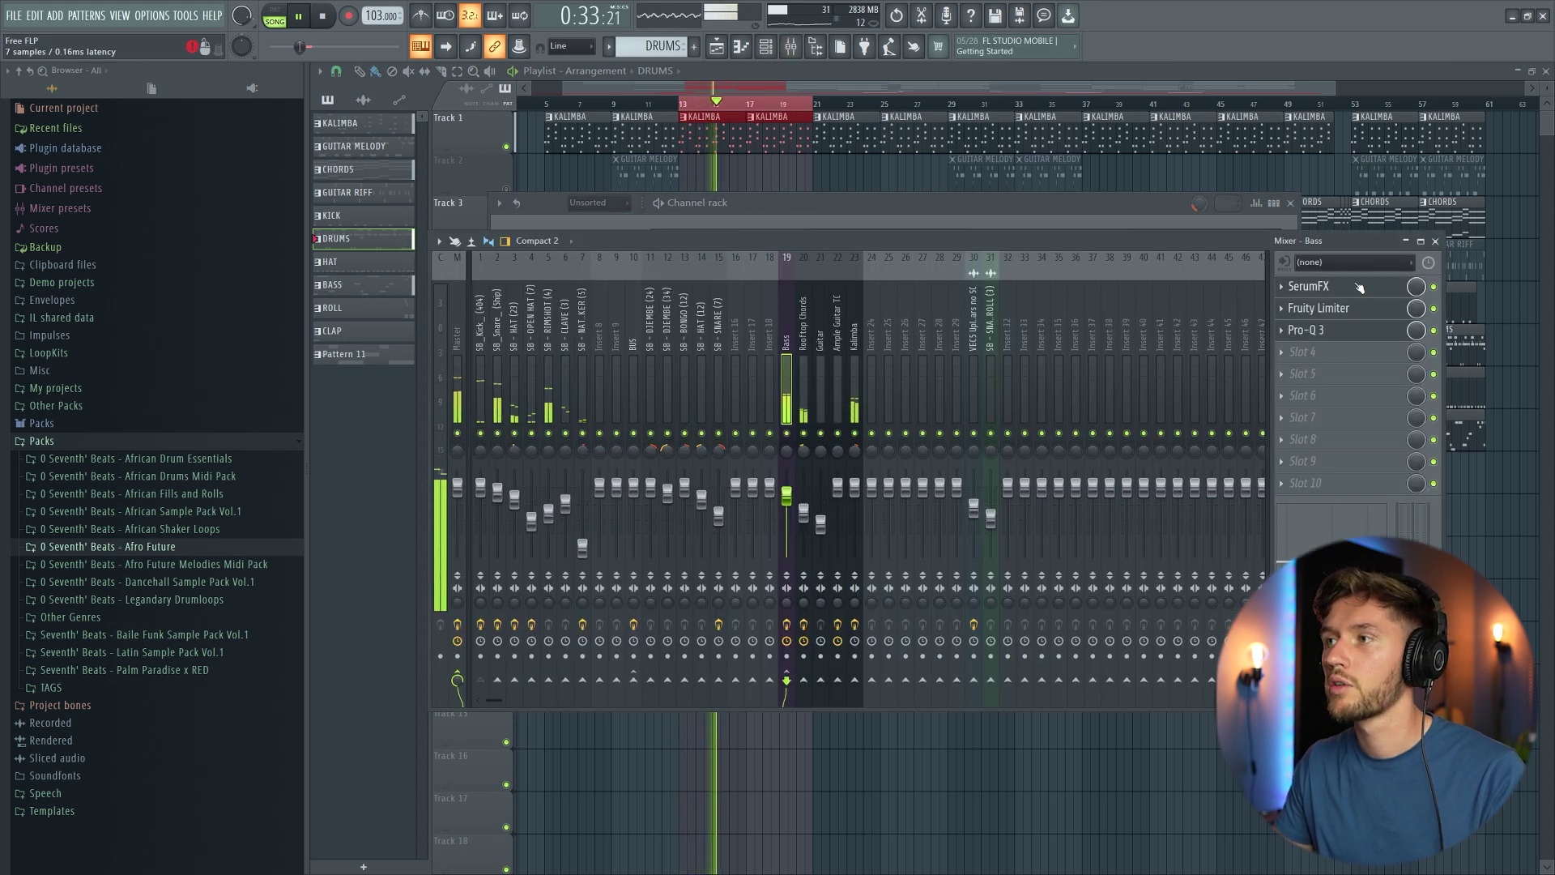
left_click(1309, 286)
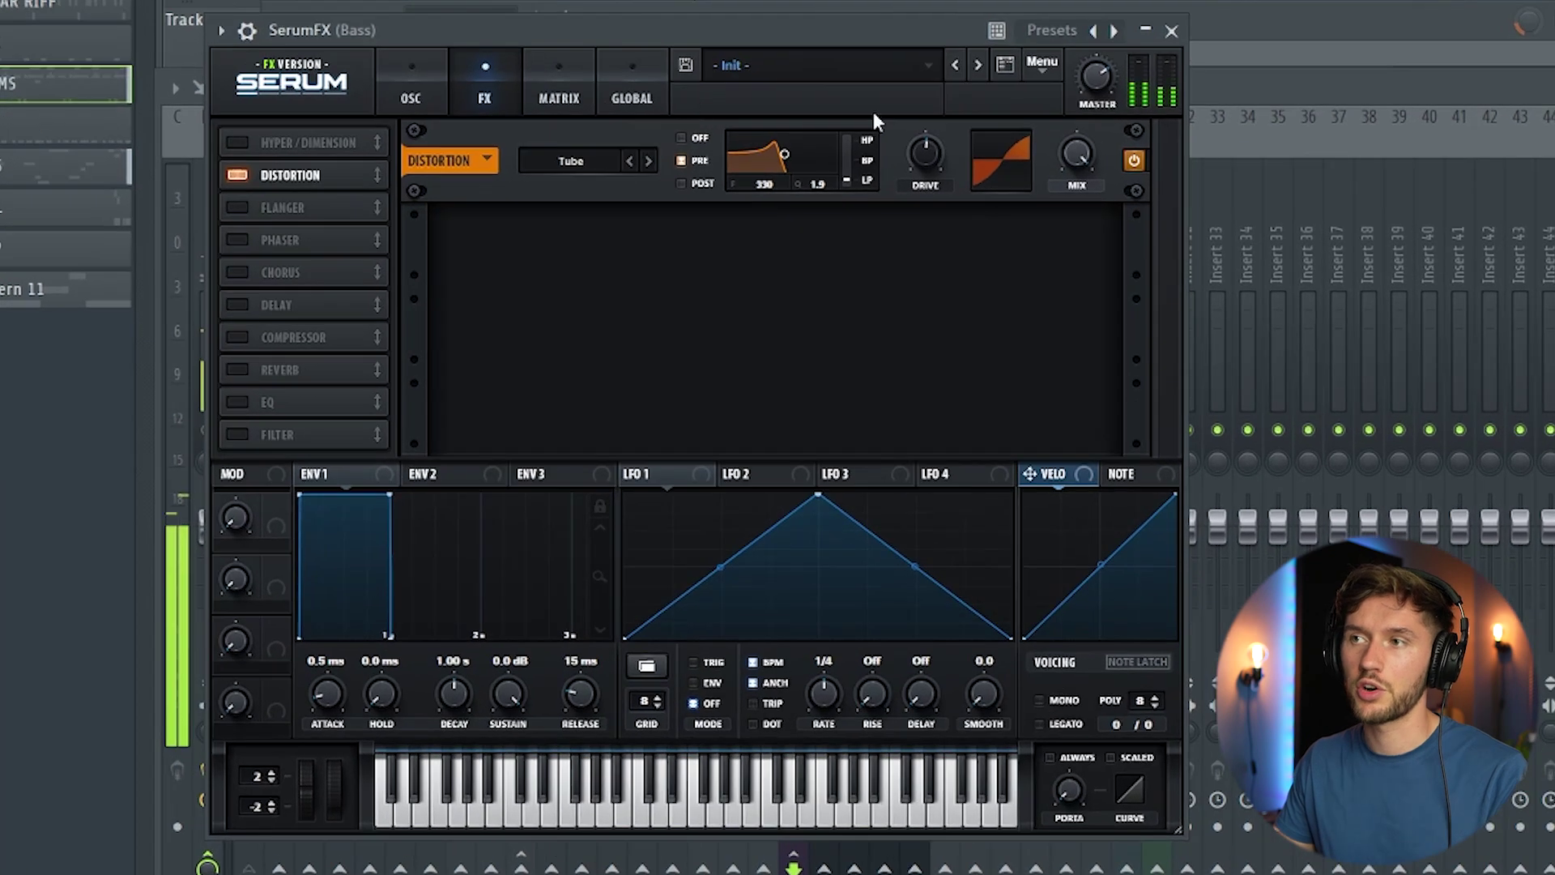
left_click_drag(438, 31, 506, 35)
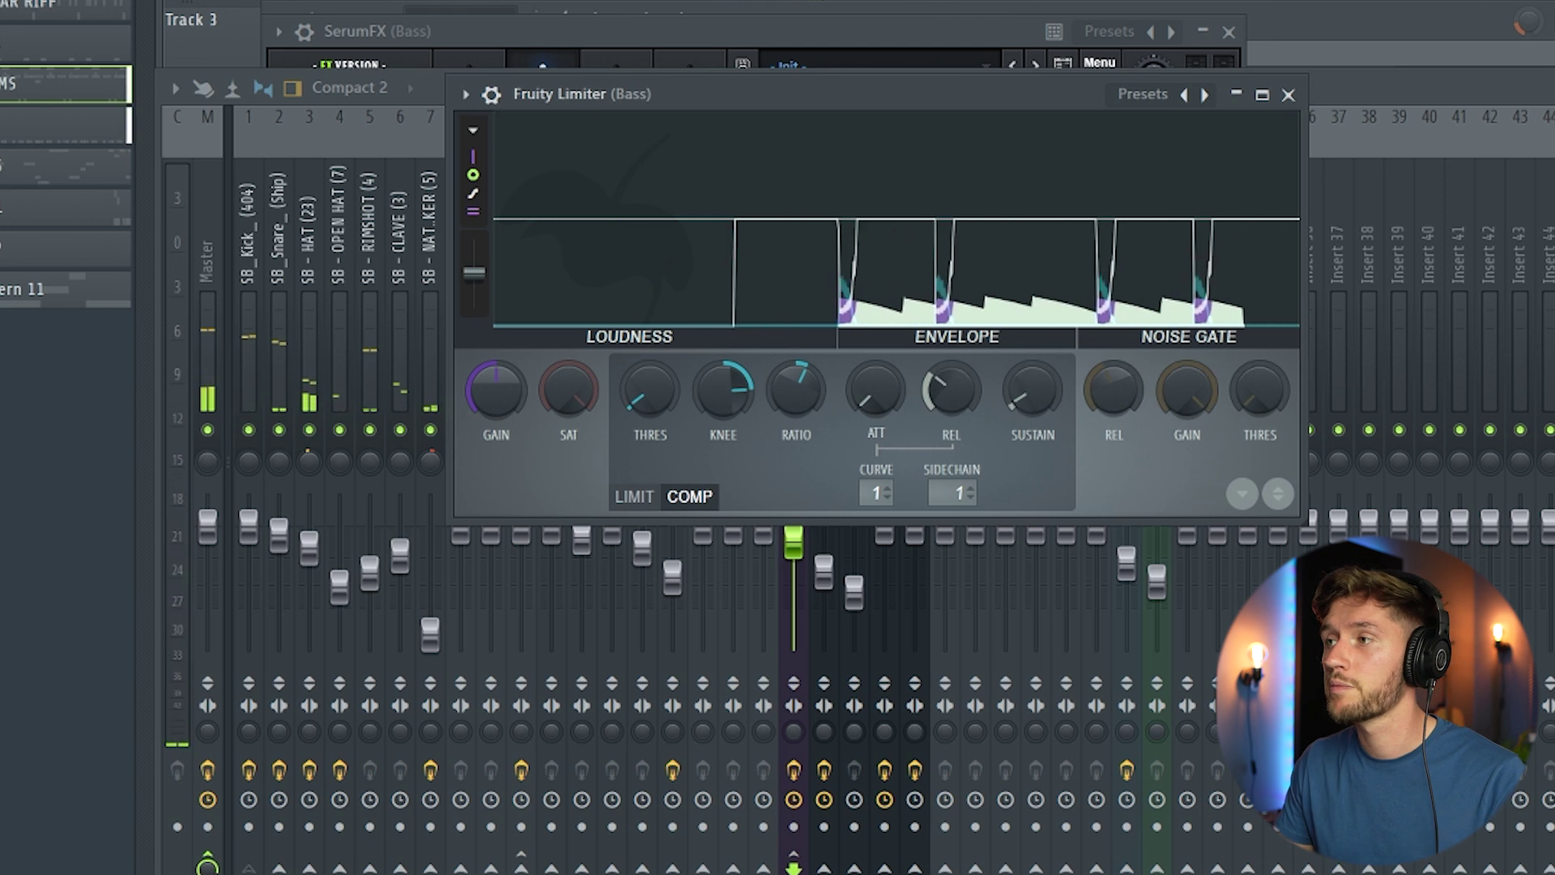
left_click(1551, 235)
left_click(1551, 203)
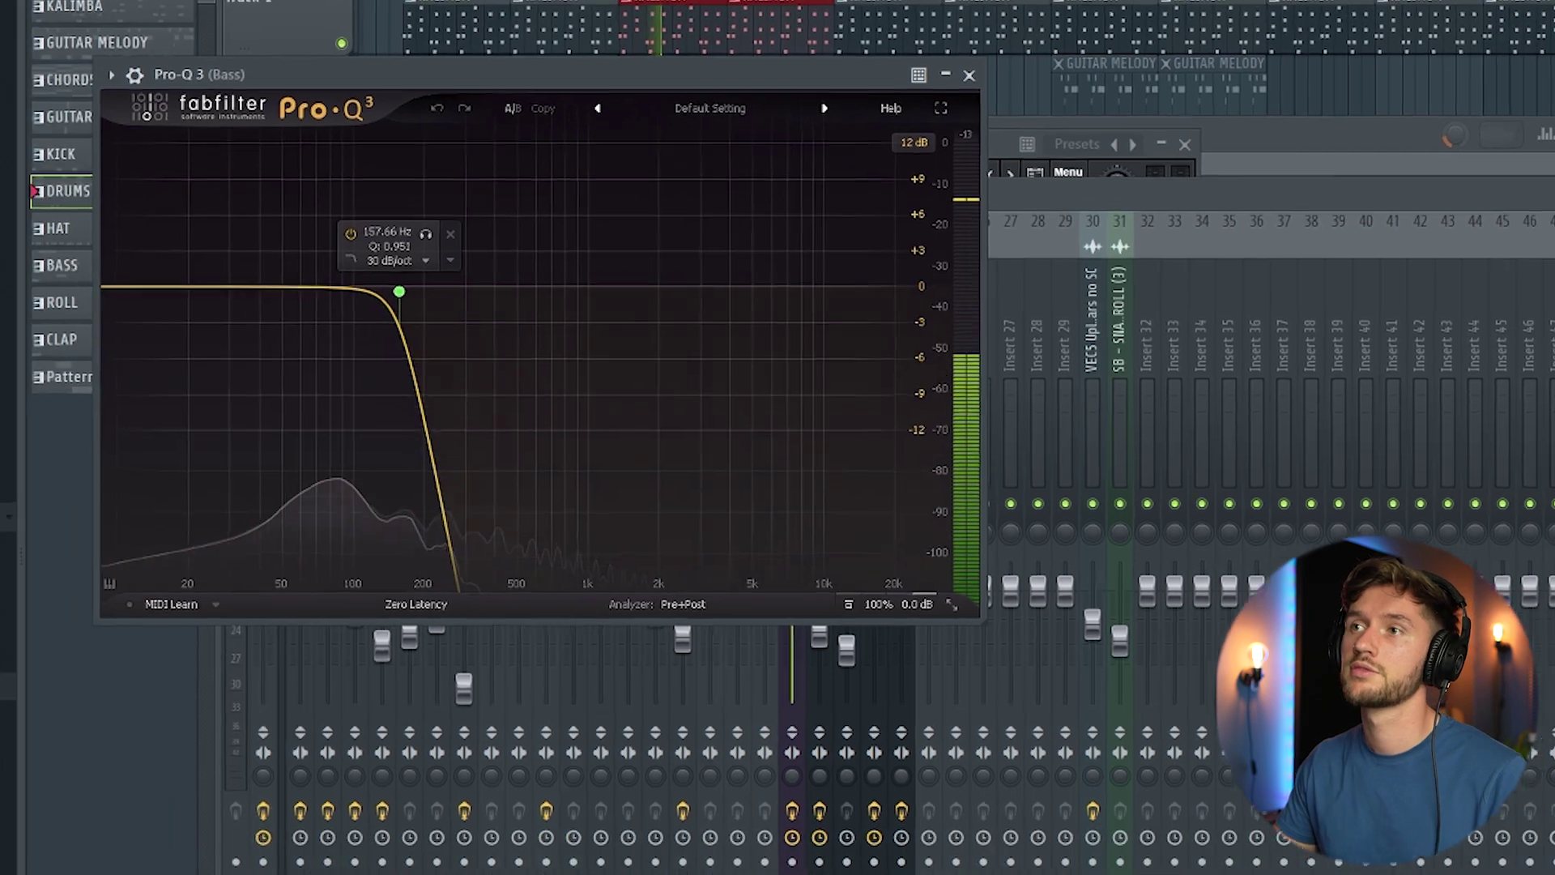
left_click(868, 3)
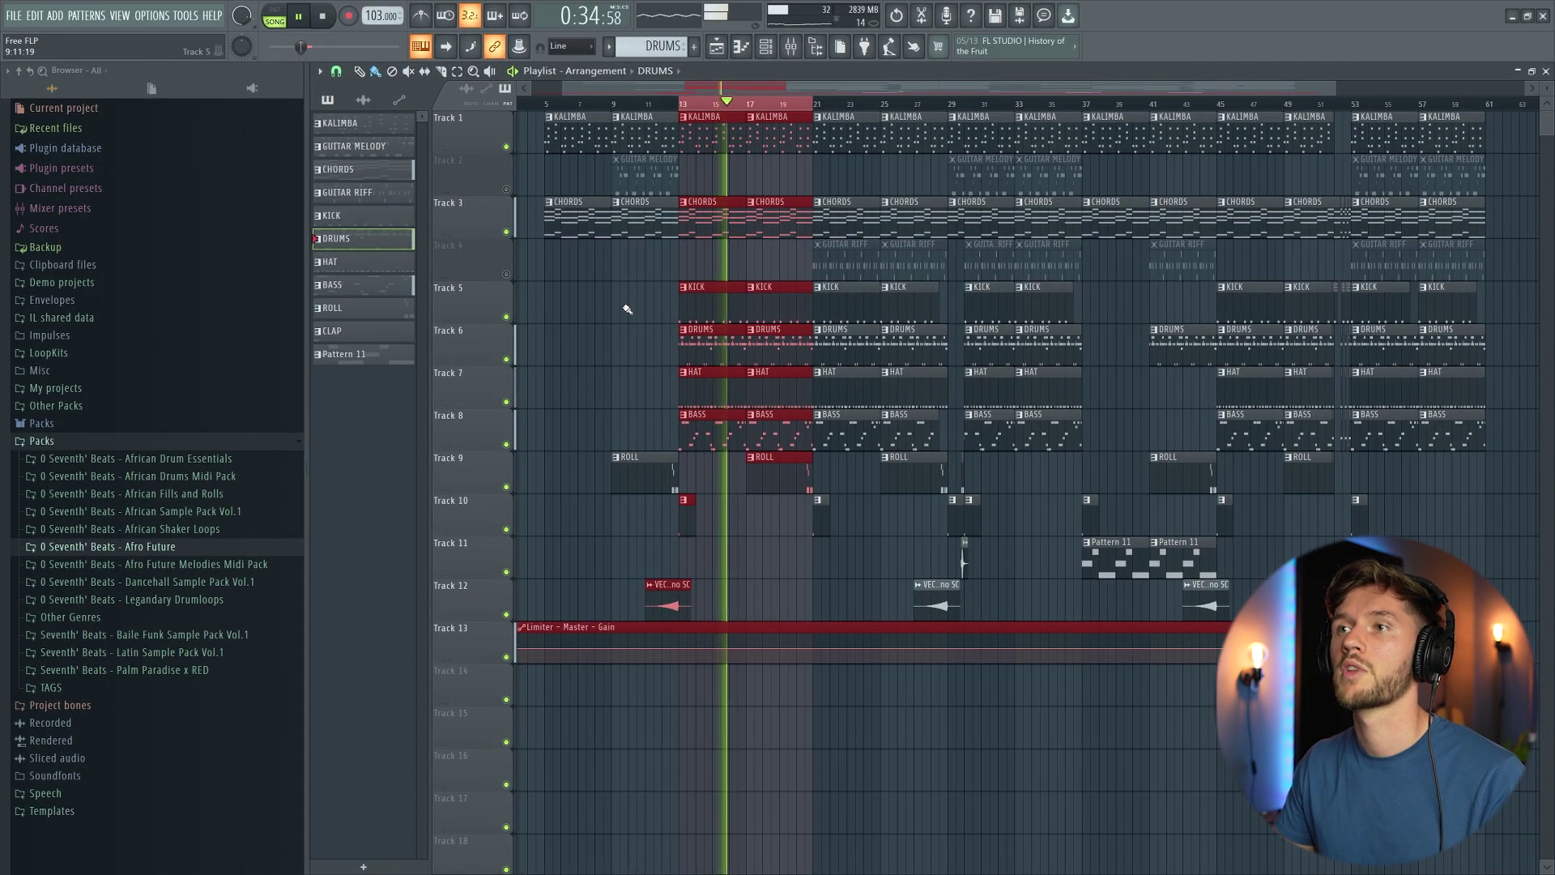
Step: Stop playback and unmute the GUITAR MELODY track in the arrangement
key("space")
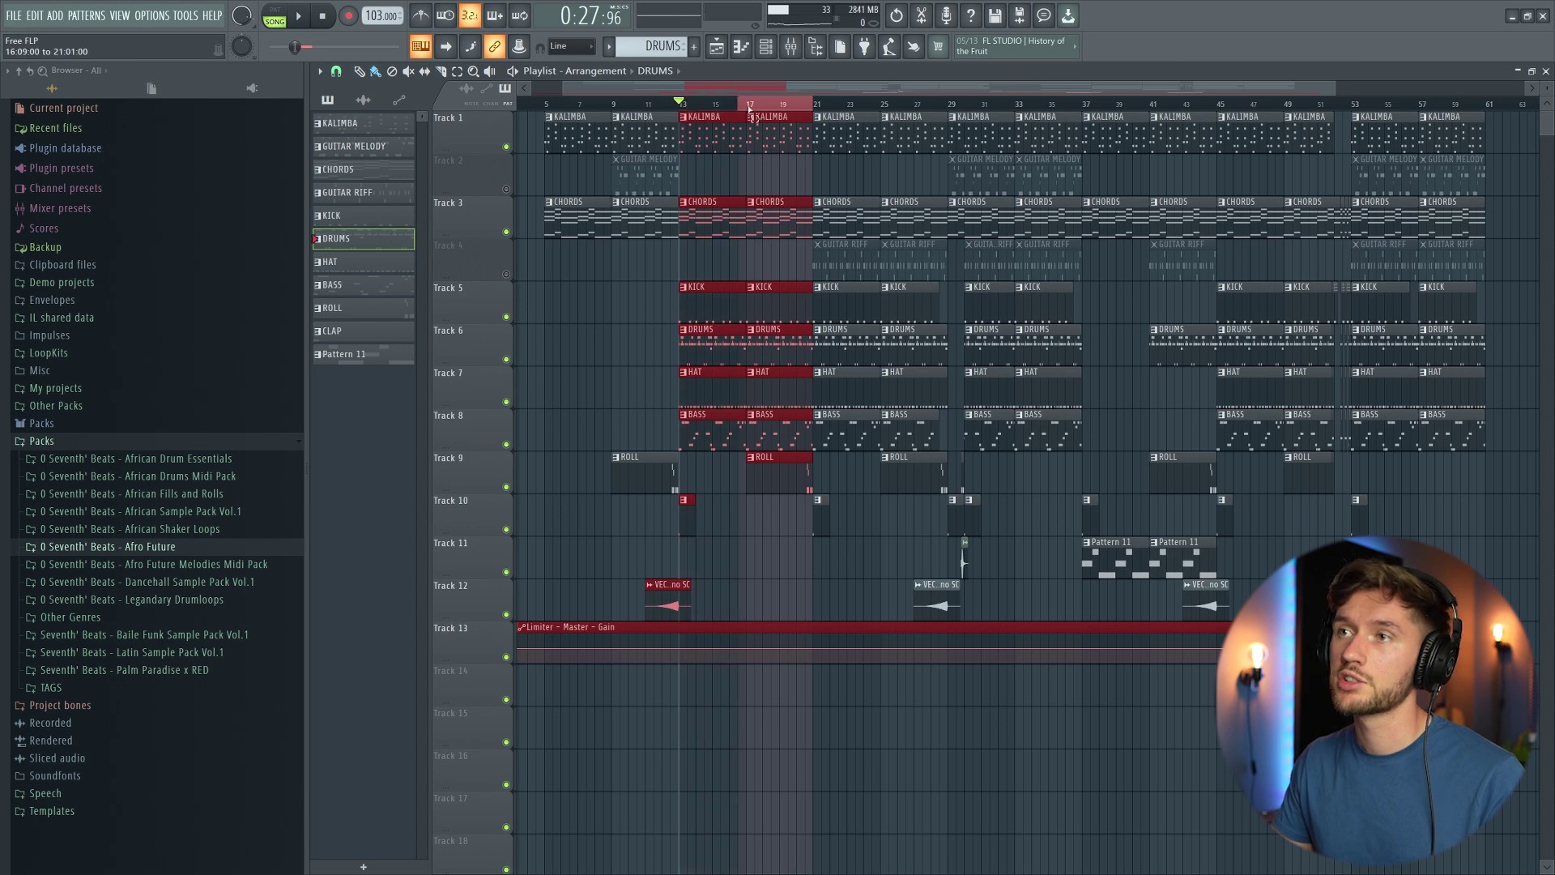
left_click(508, 190)
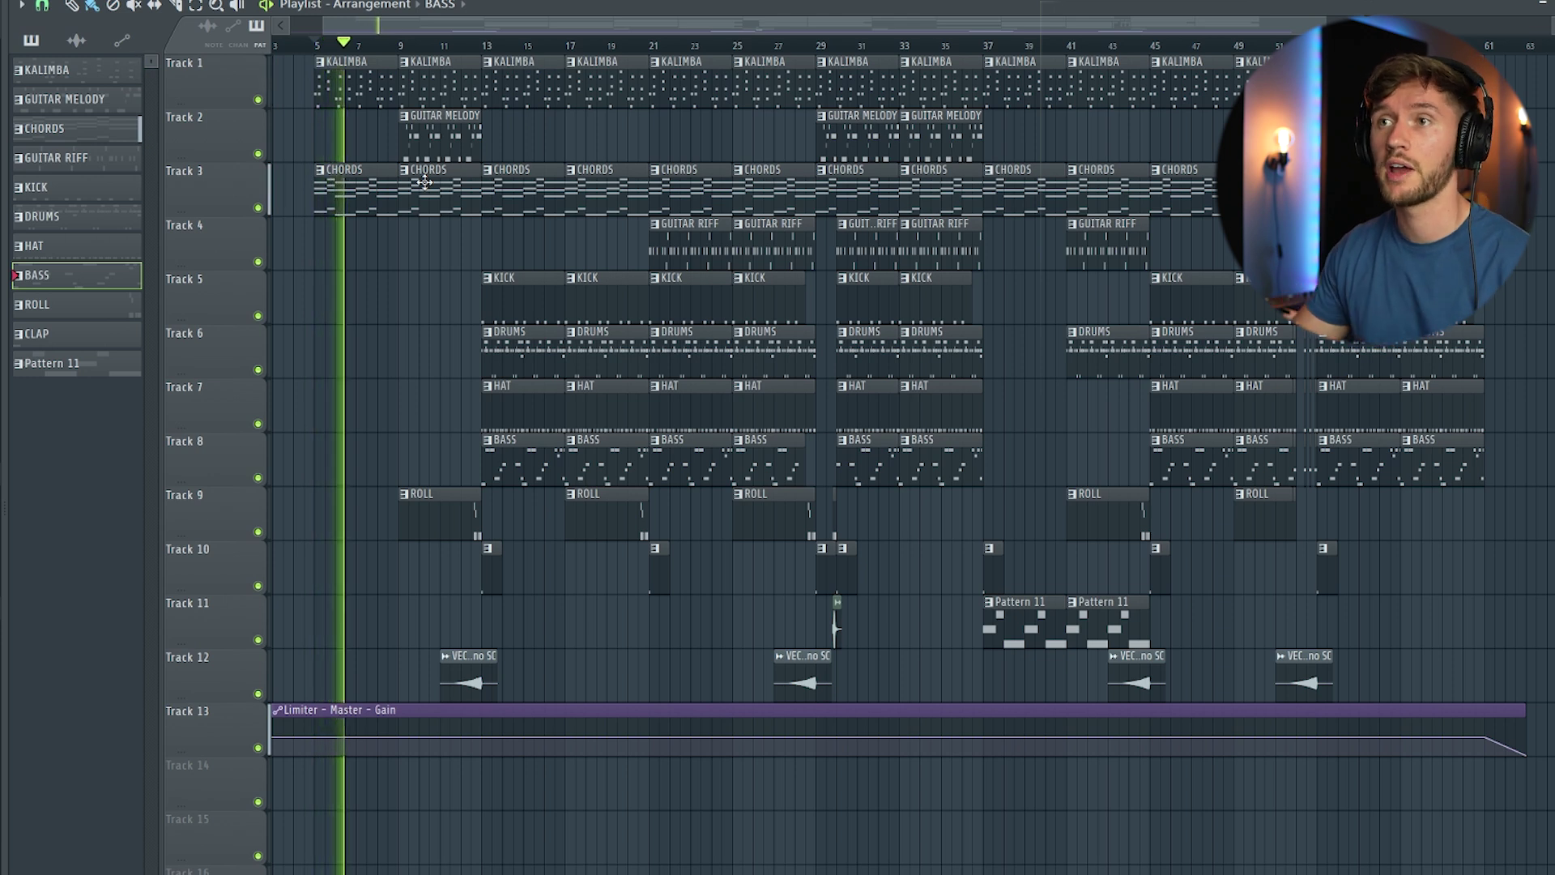
Step: Examine the CHORDS pattern's notes in the piano roll and the three effects on its Rooftop Chords mixer track
double_click(369, 188)
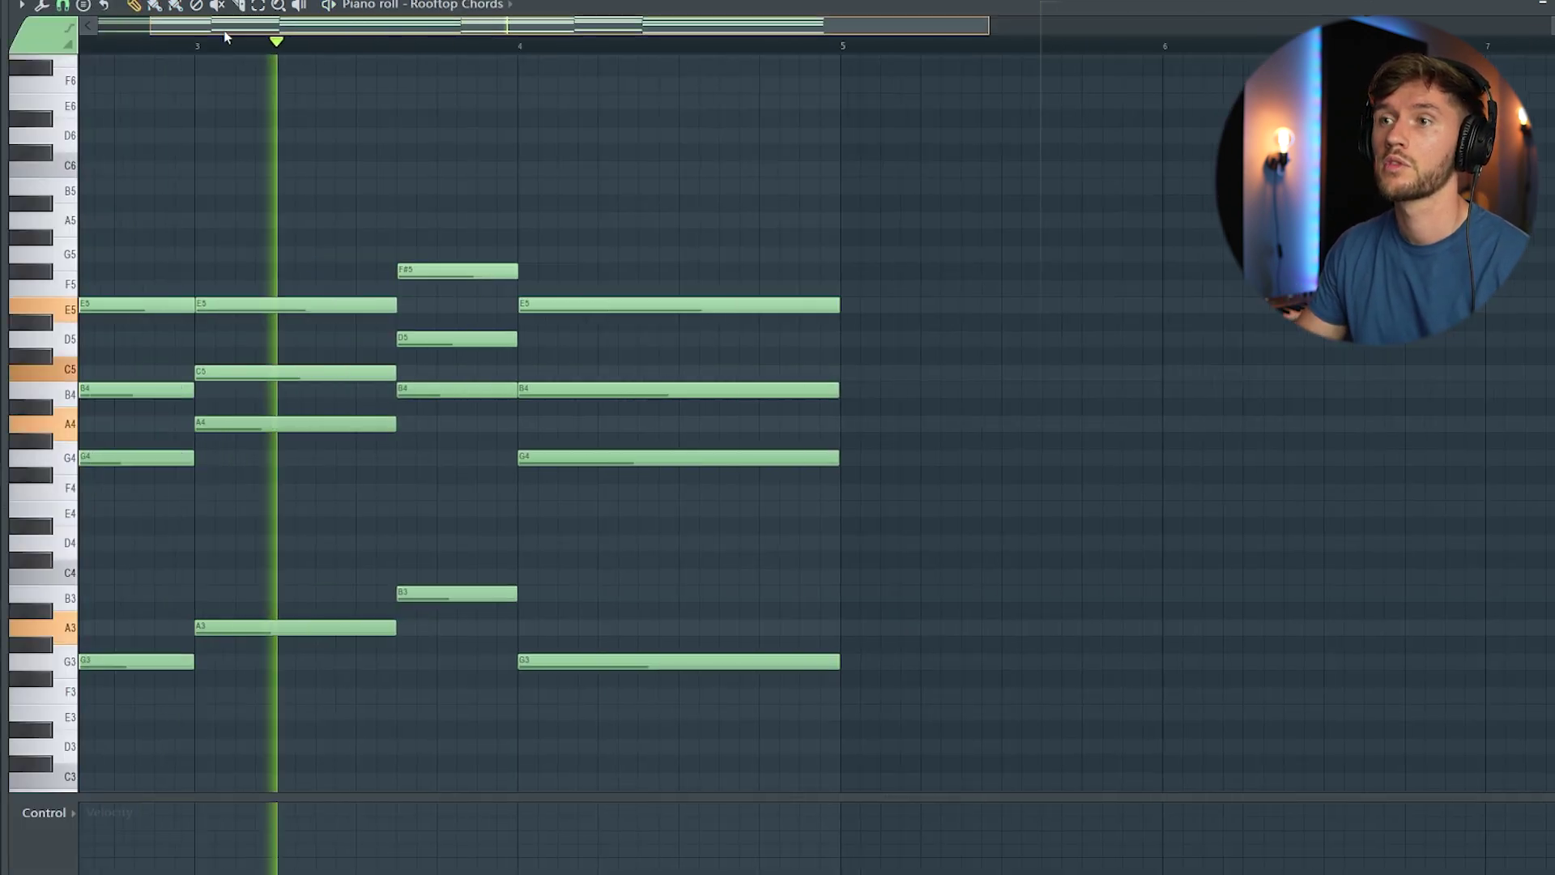
key("F9")
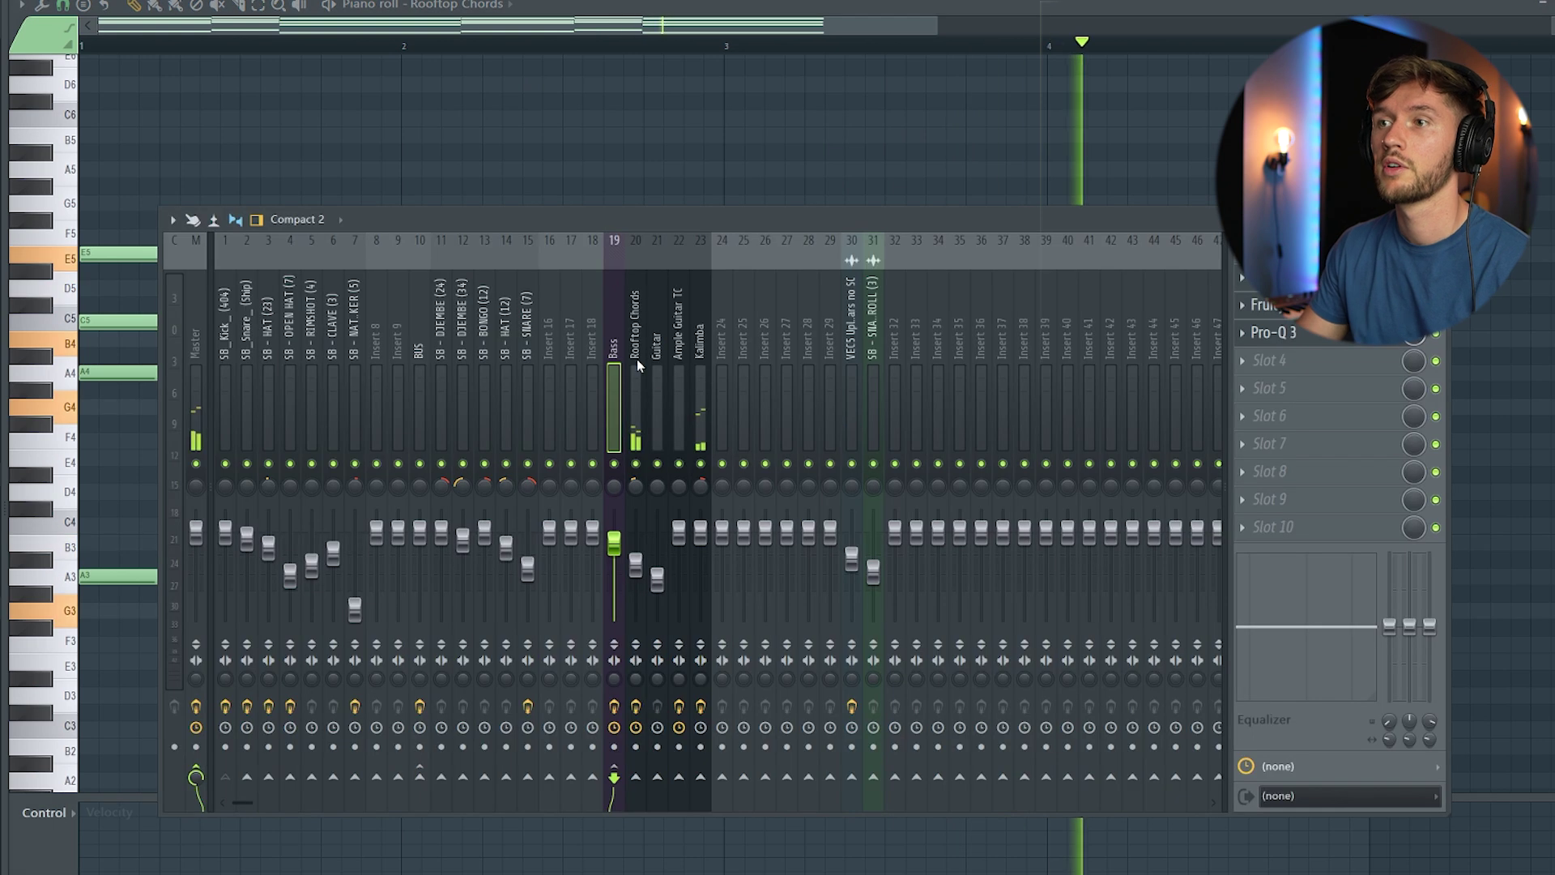
left_click(1233, 284)
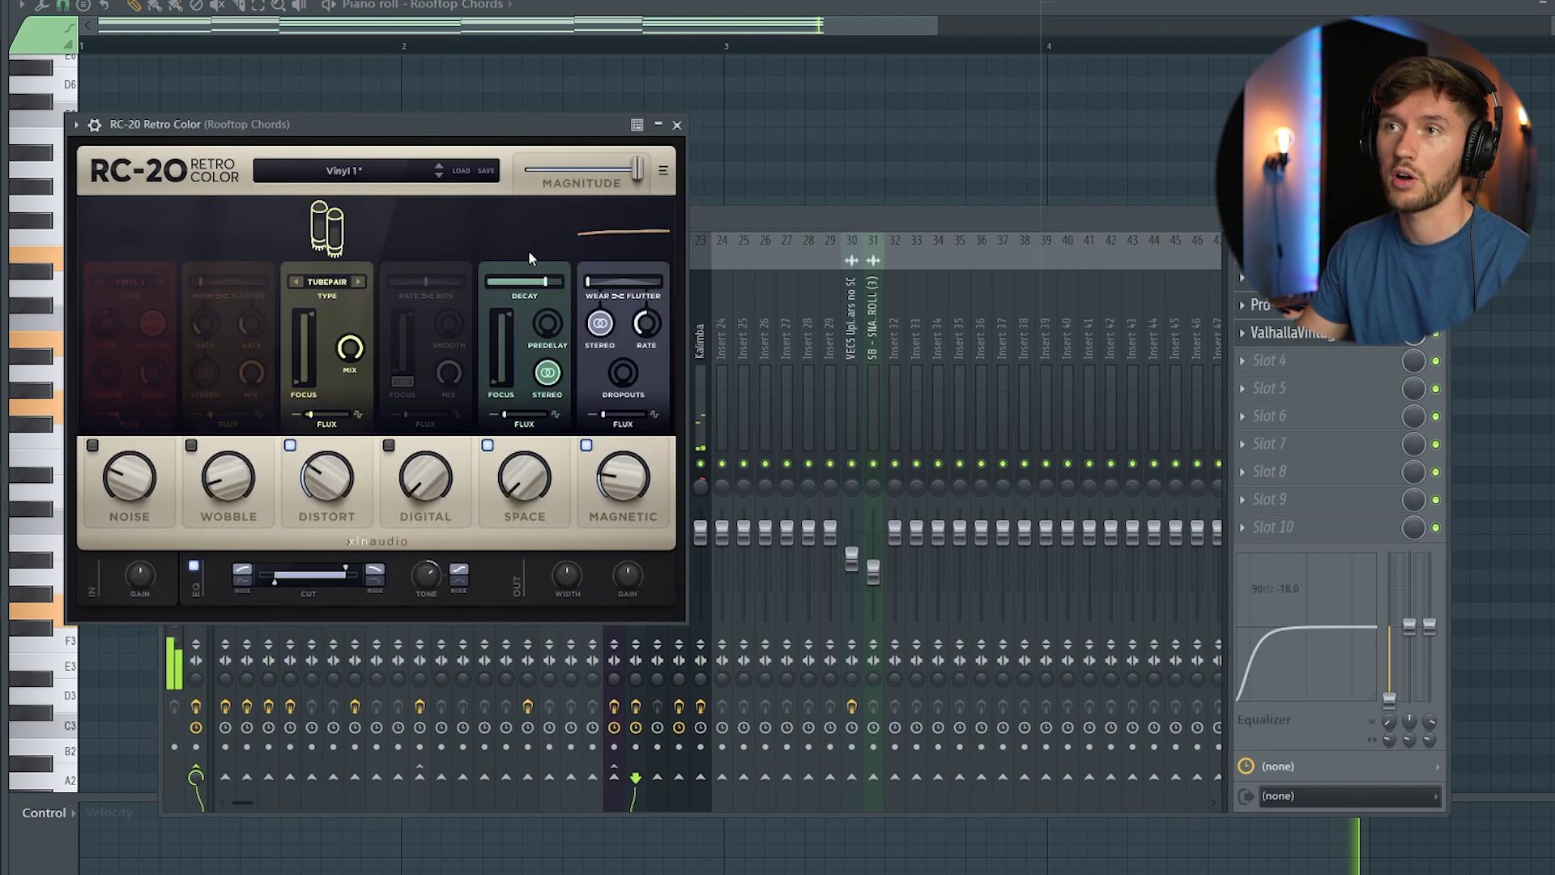
left_click(1261, 305)
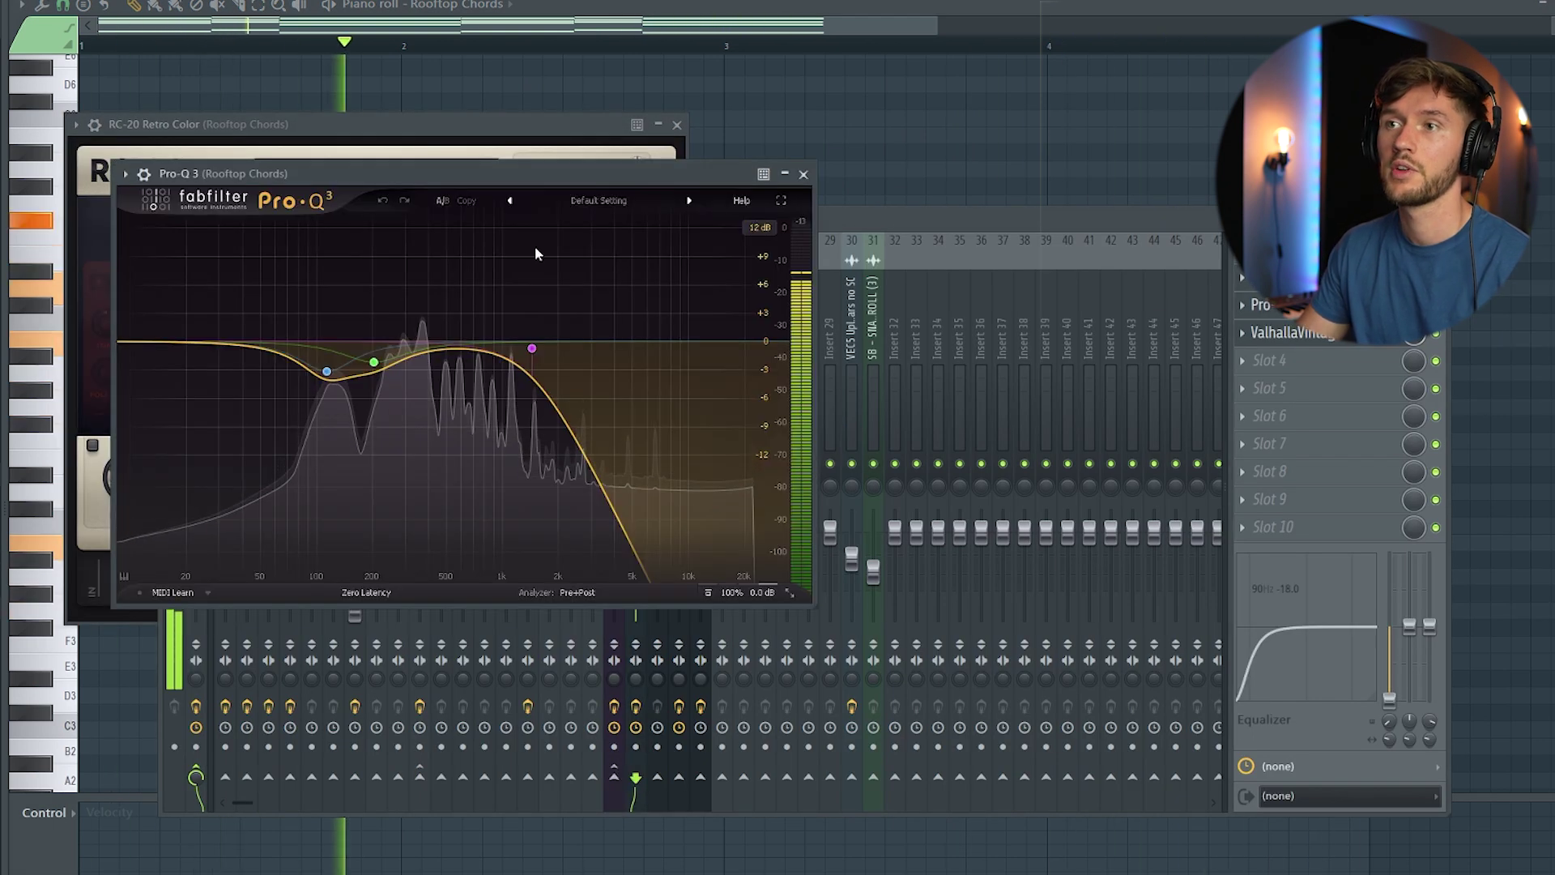
left_click(1339, 334)
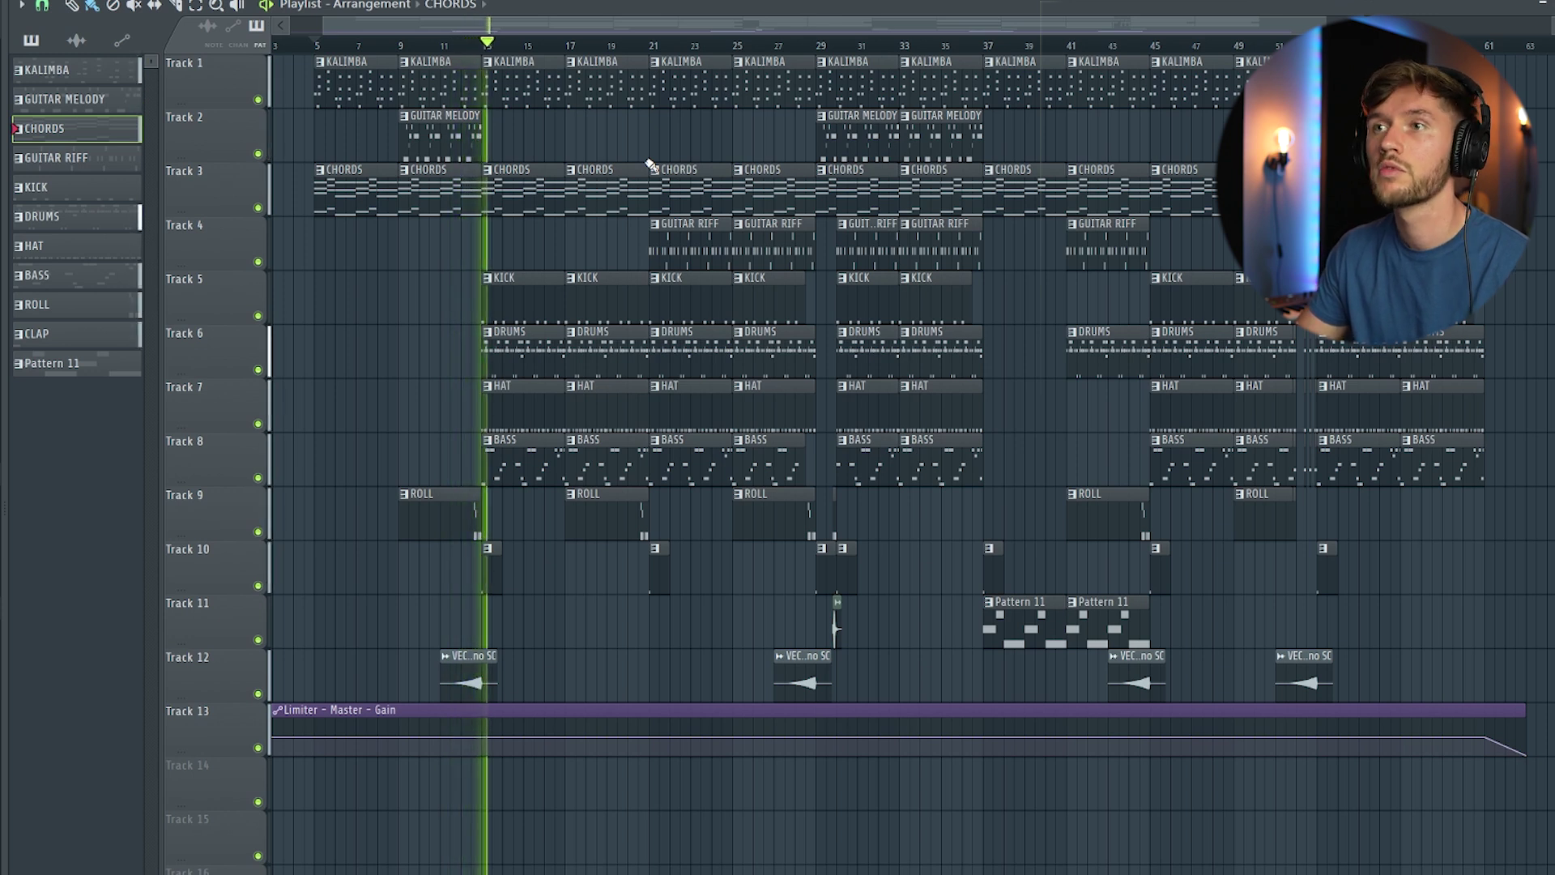
Step: Examine the BASS pattern's notes, highlighting the closing notes of bar 4, and return to the arrangement
double_click(531, 459)
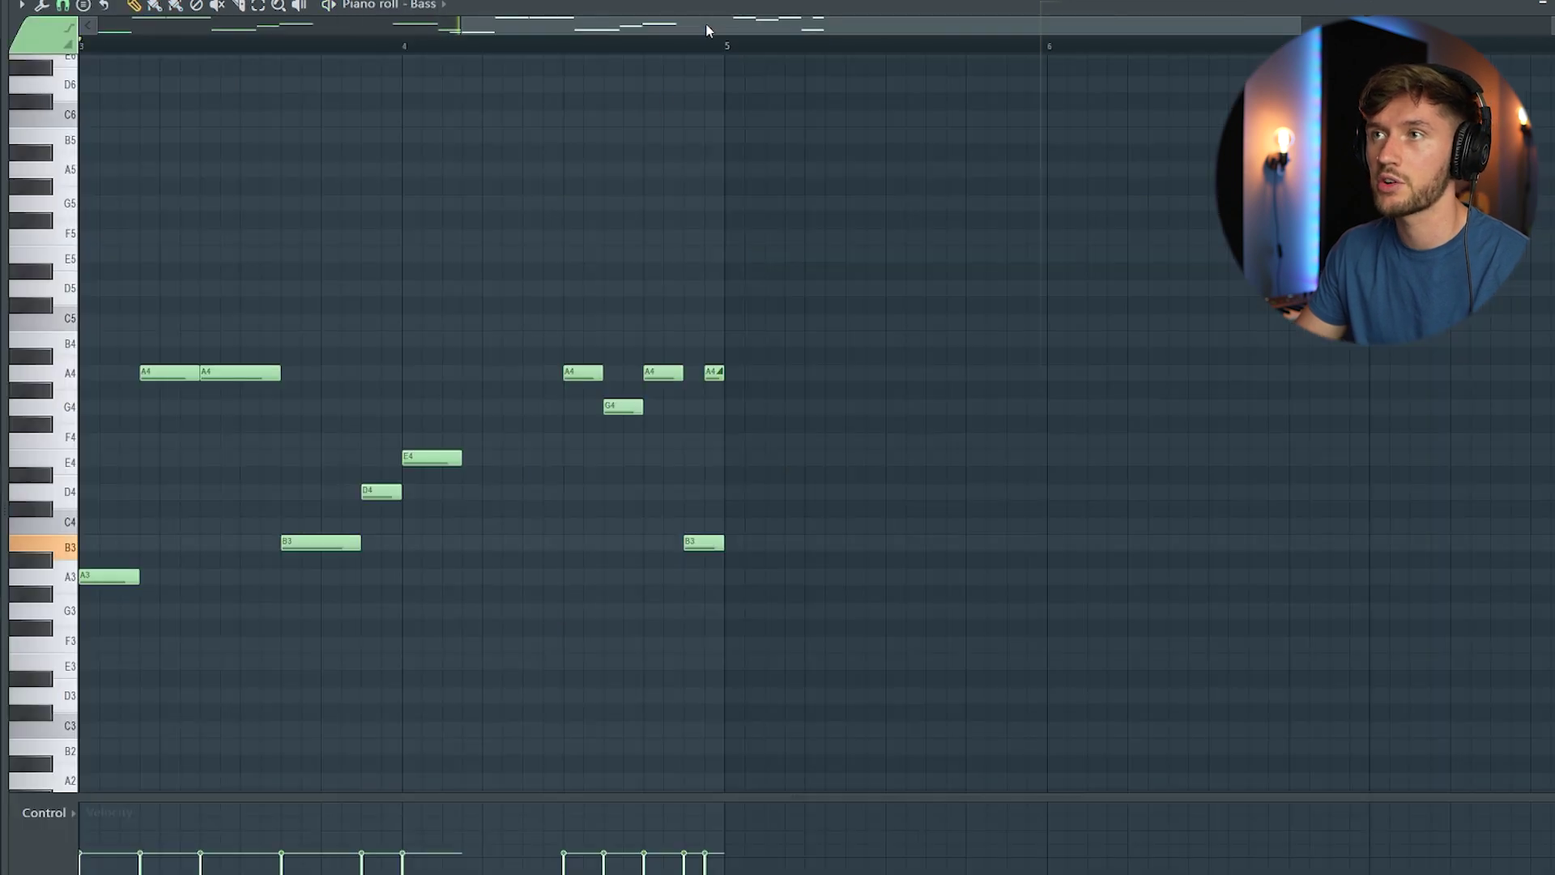
left_click_drag(1207, 283, 1417, 572)
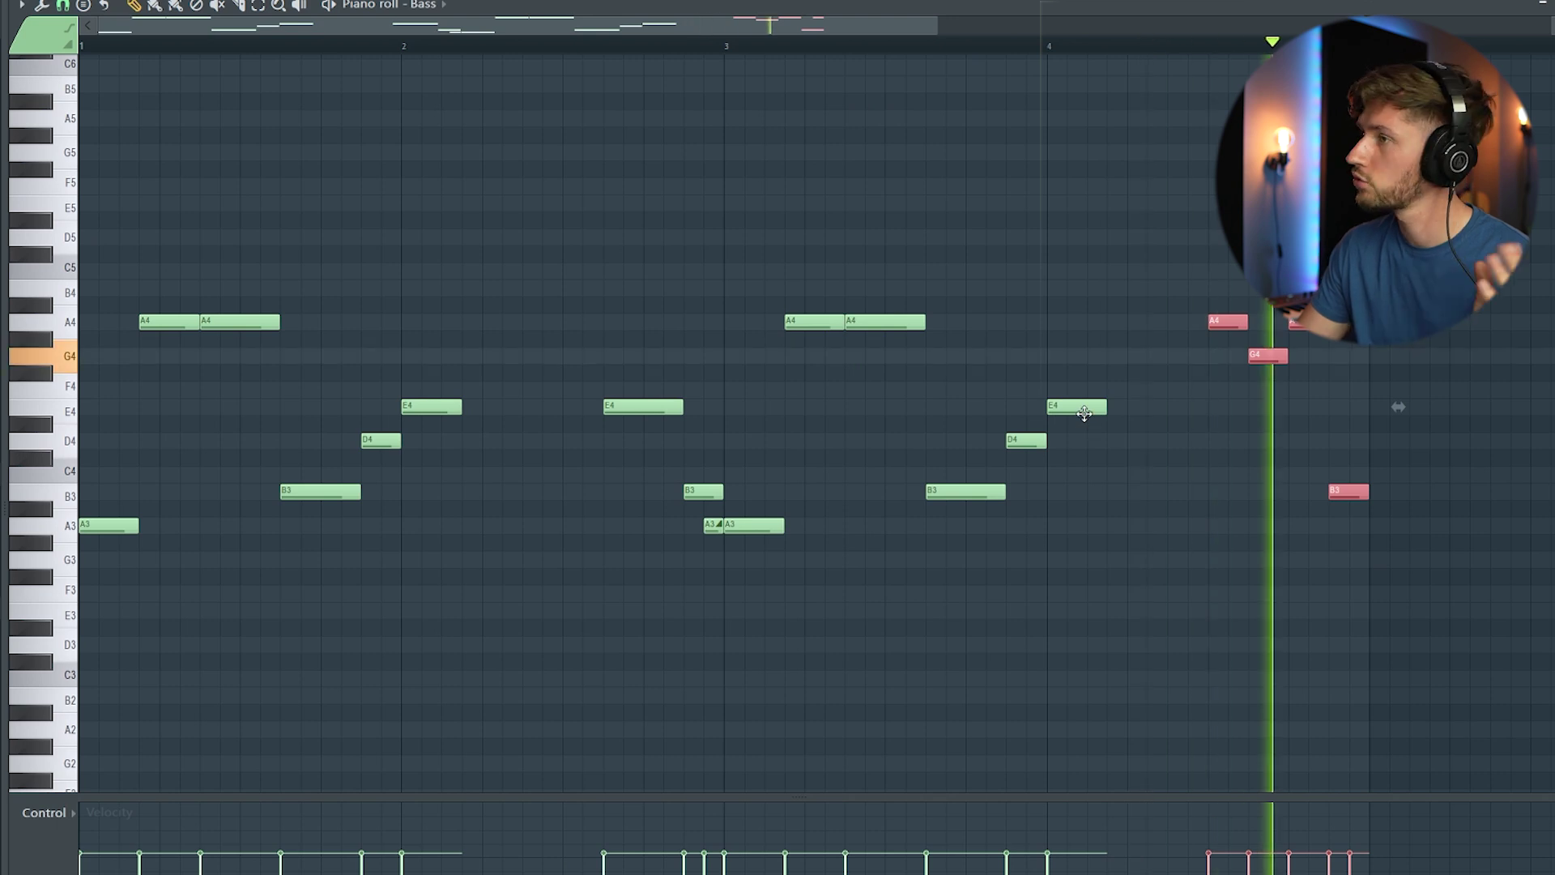
left_click(517, 3)
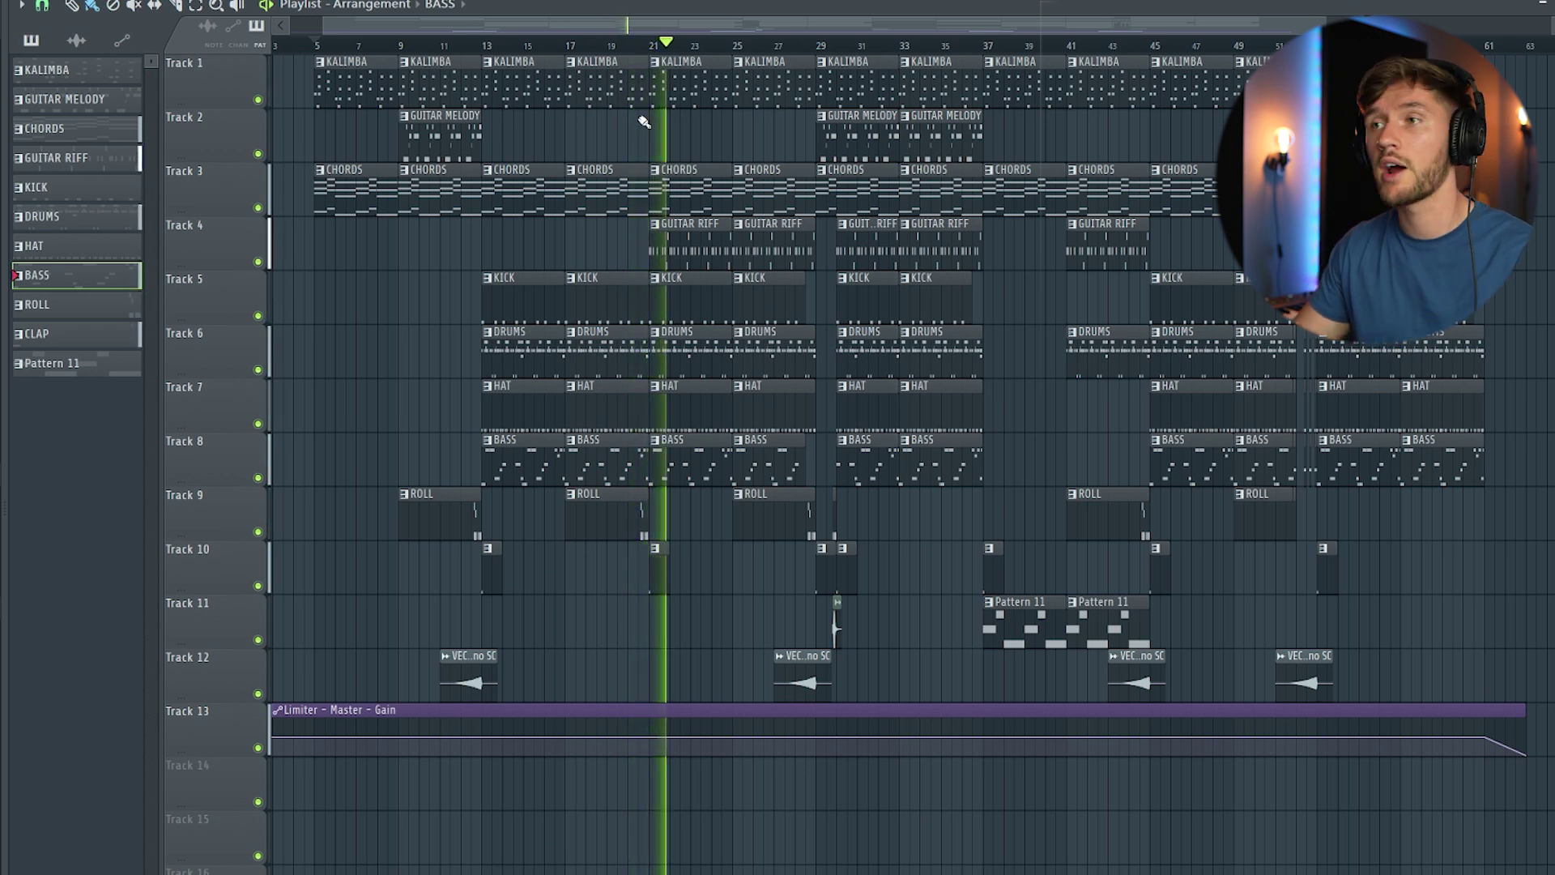
Step: Examine the GUITAR RIFF pattern's notes and the Guitar mixer track, and return to the arrangement
double_click(664, 247)
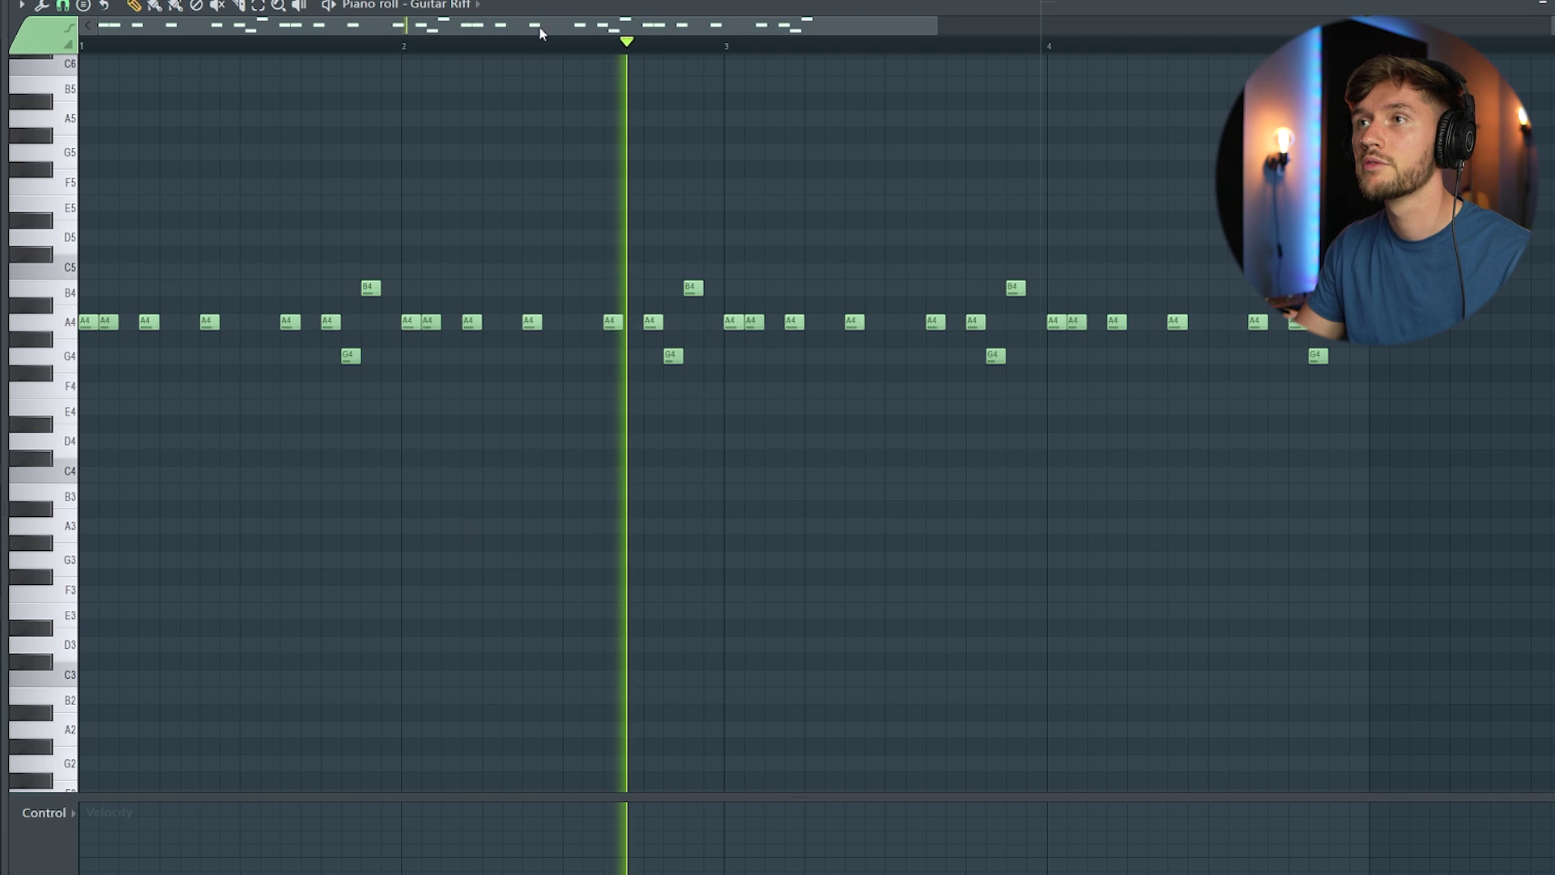
key("F9")
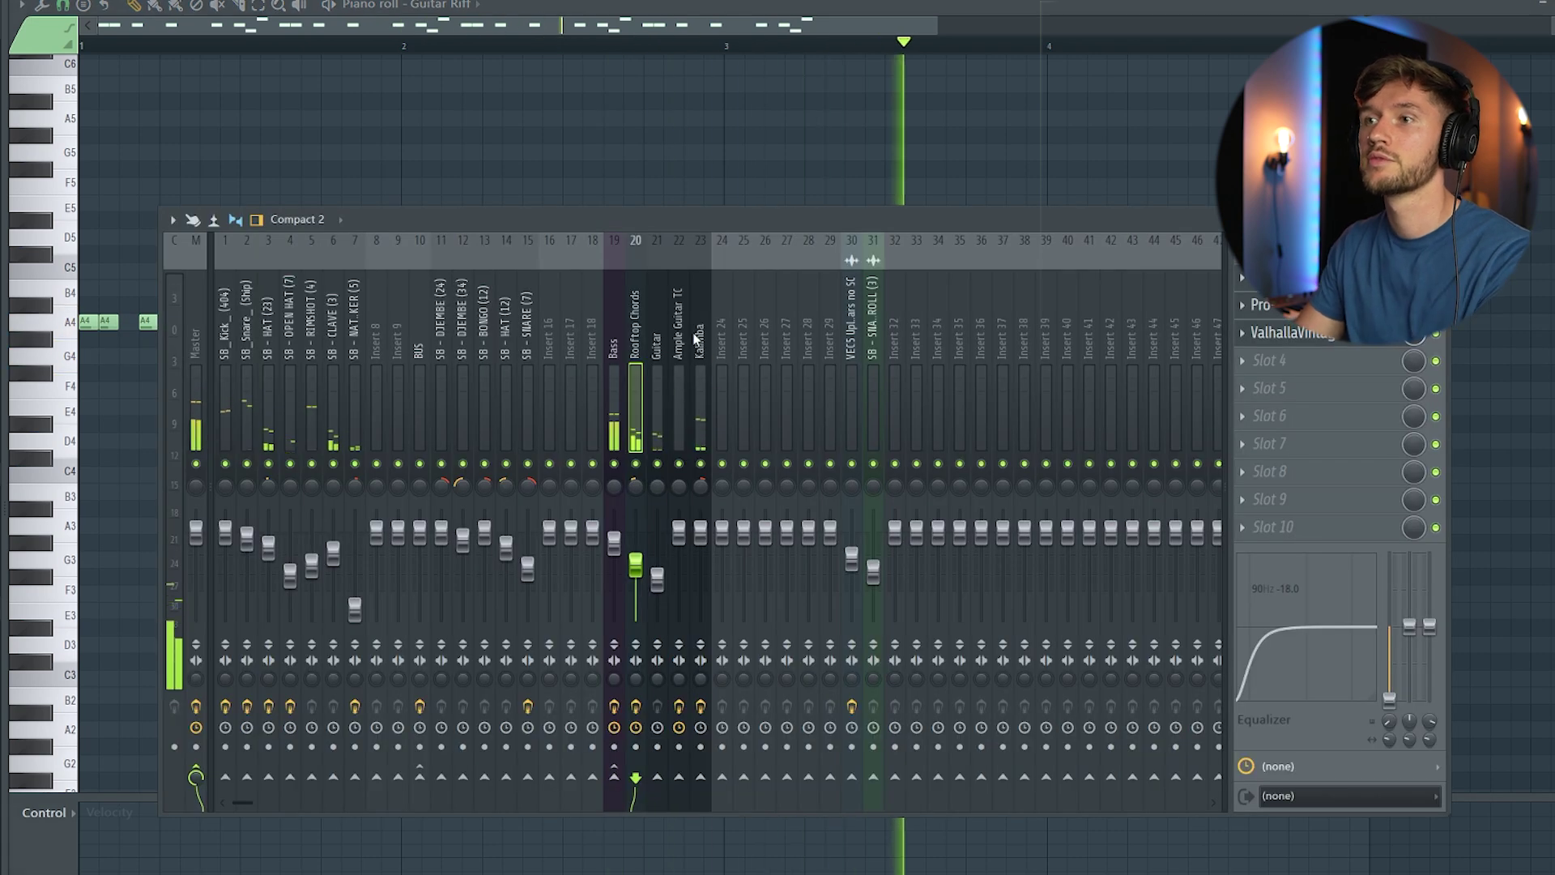
left_click(657, 341)
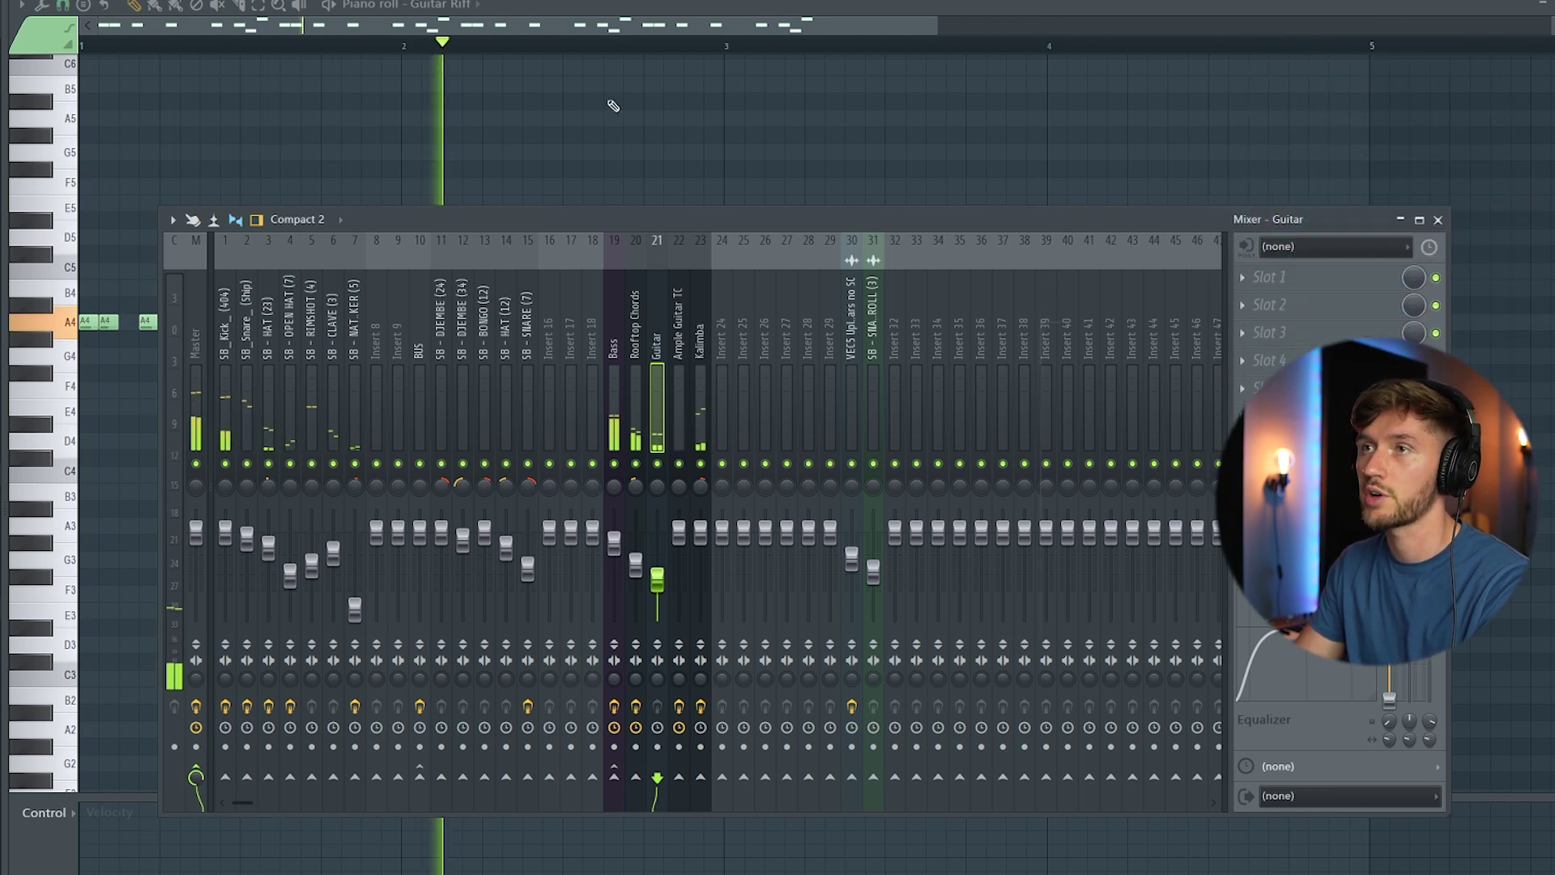
key("F9")
key("F5")
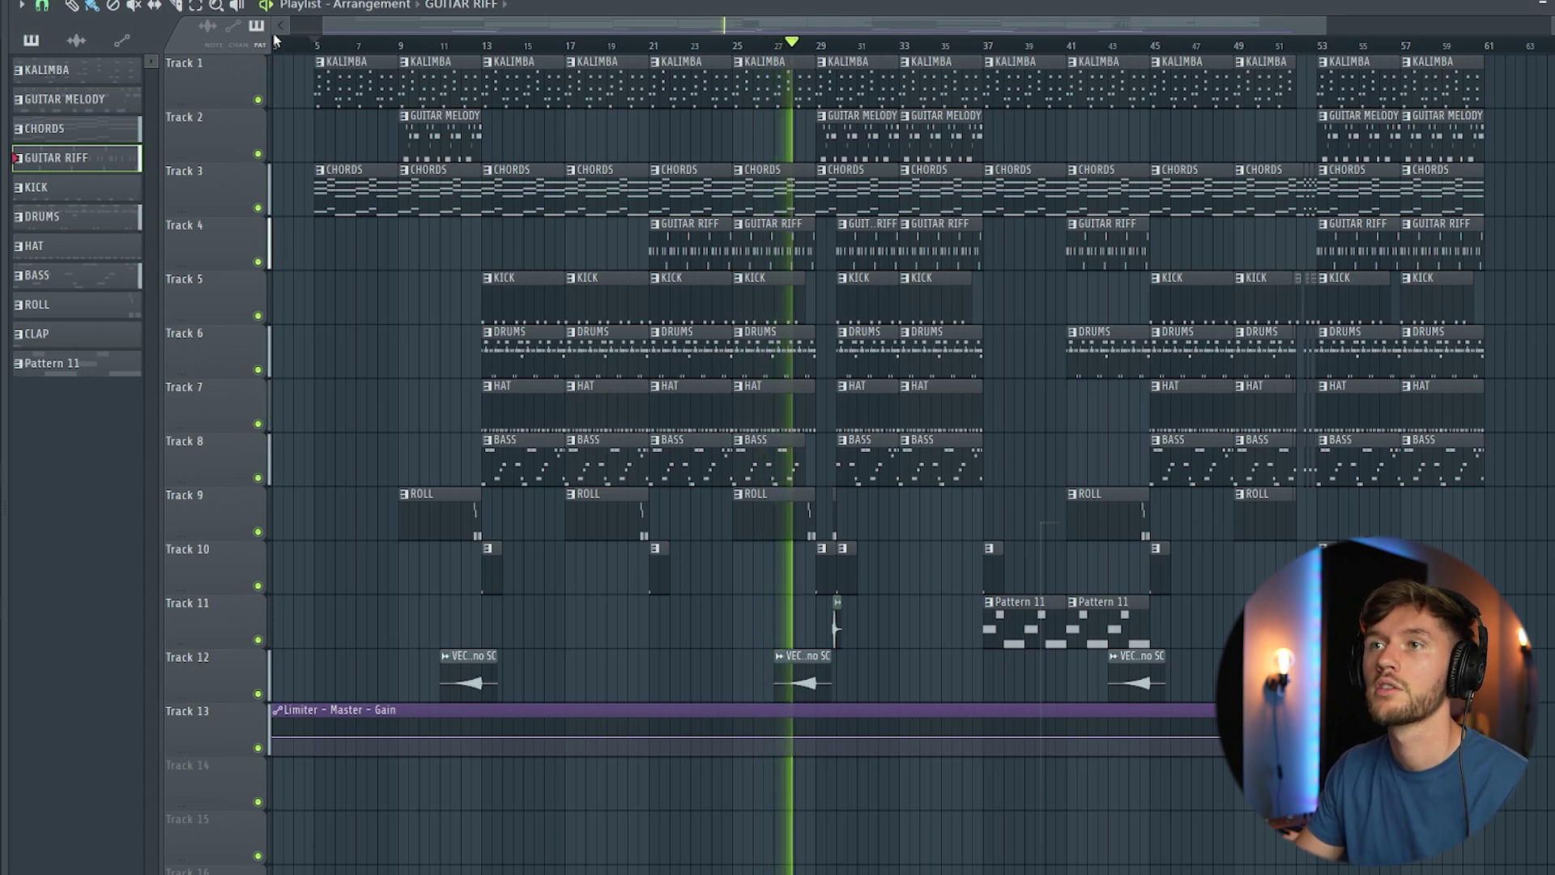
Step: Follow the arrangement to its end, checking Pattern 11's bass notes along the way, and stop playback
left_click_drag(324, 24, 497, 25)
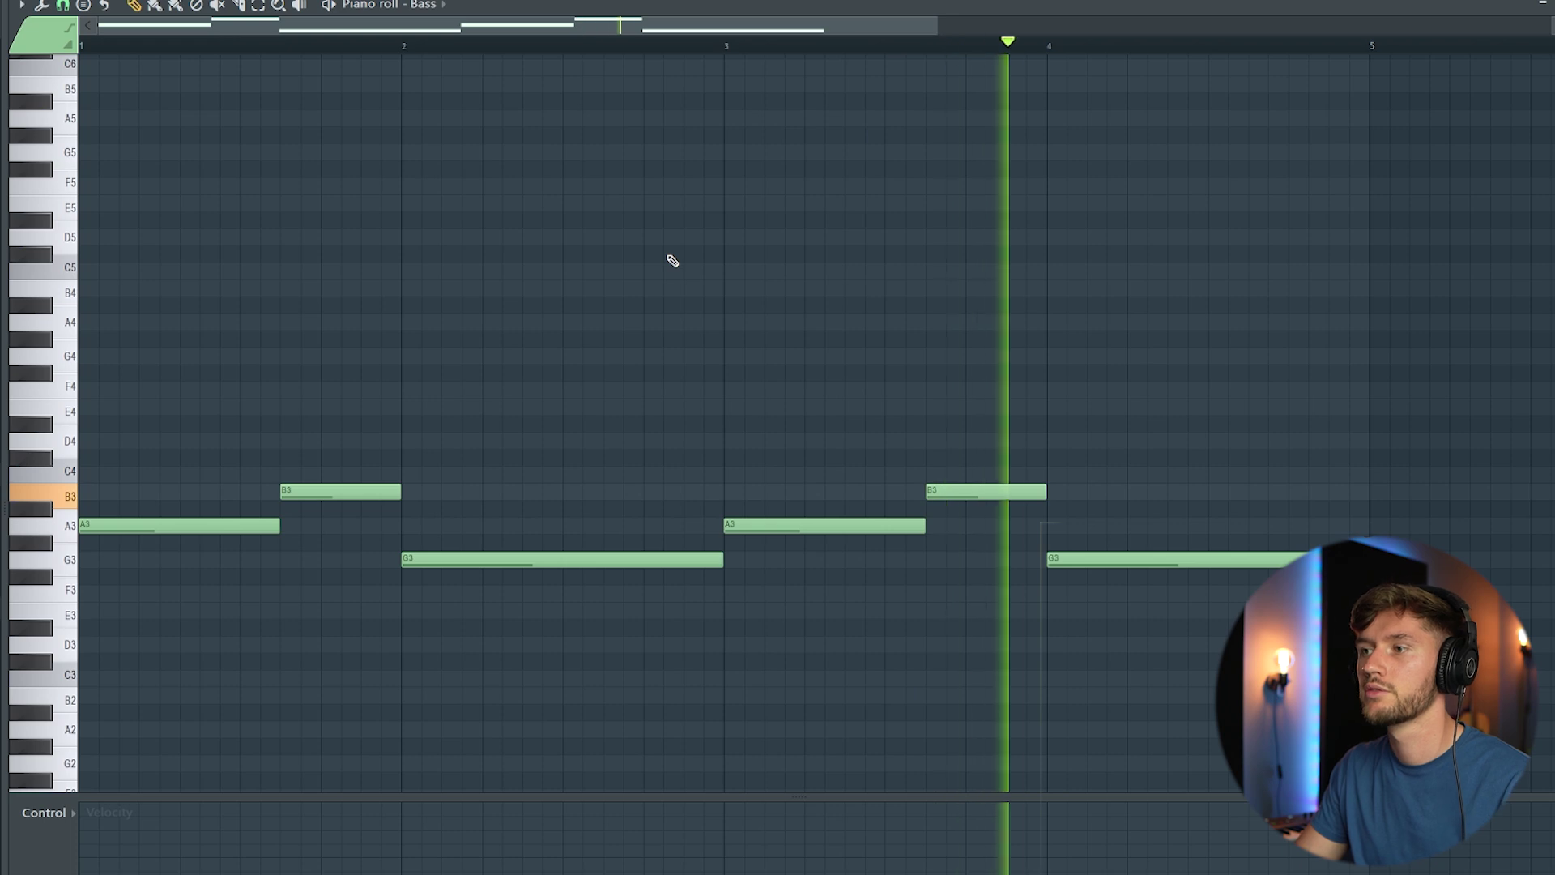
left_click(559, 3)
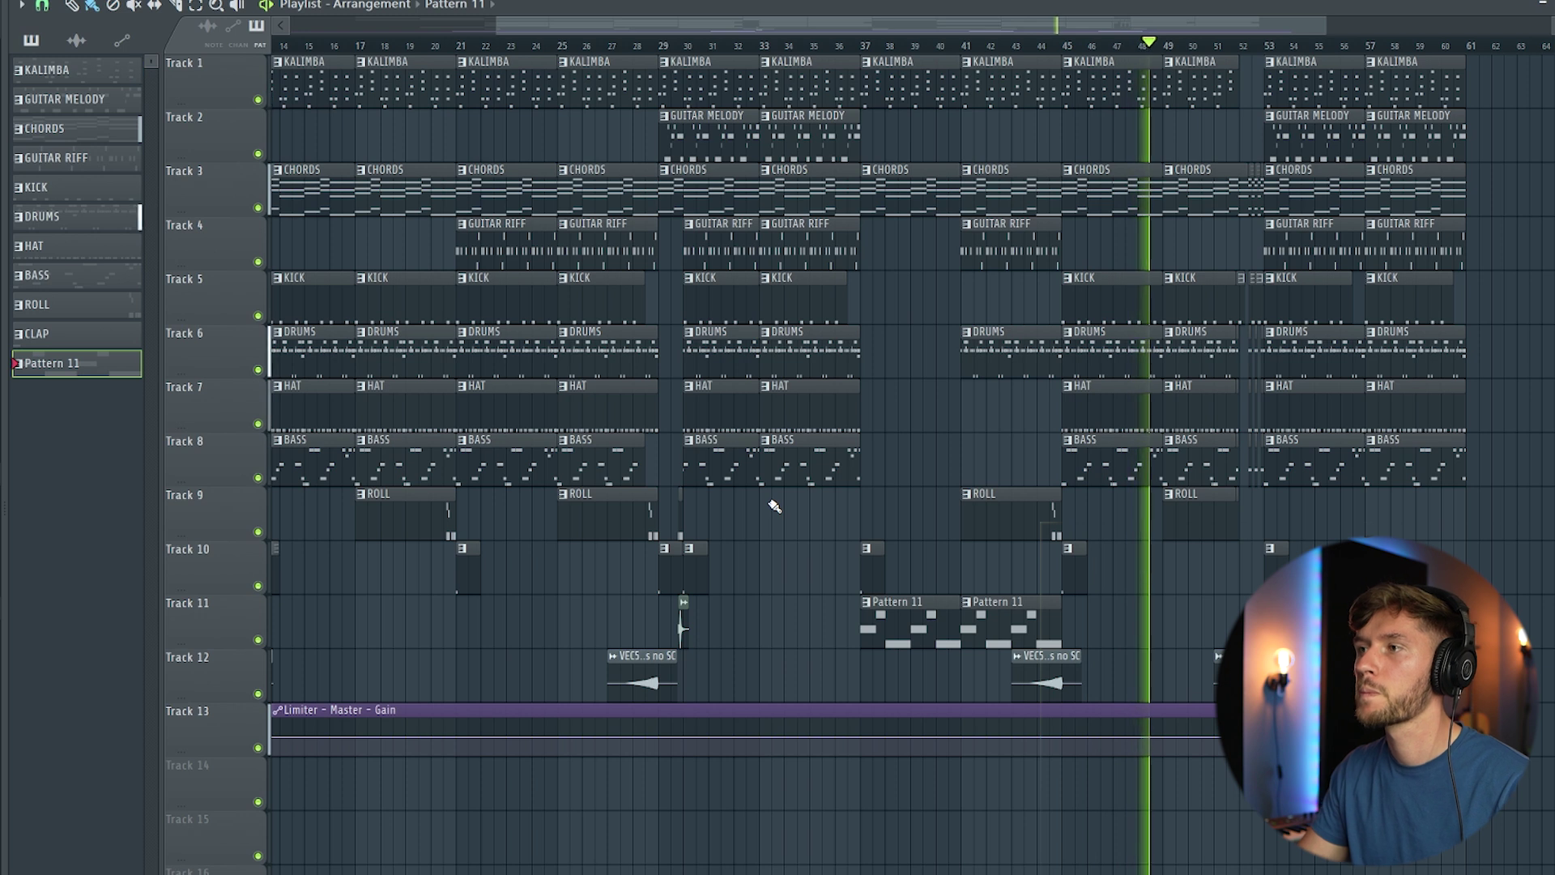
left_click_drag(497, 31, 1005, 31)
left_click_drag(1126, 26, 1132, 26)
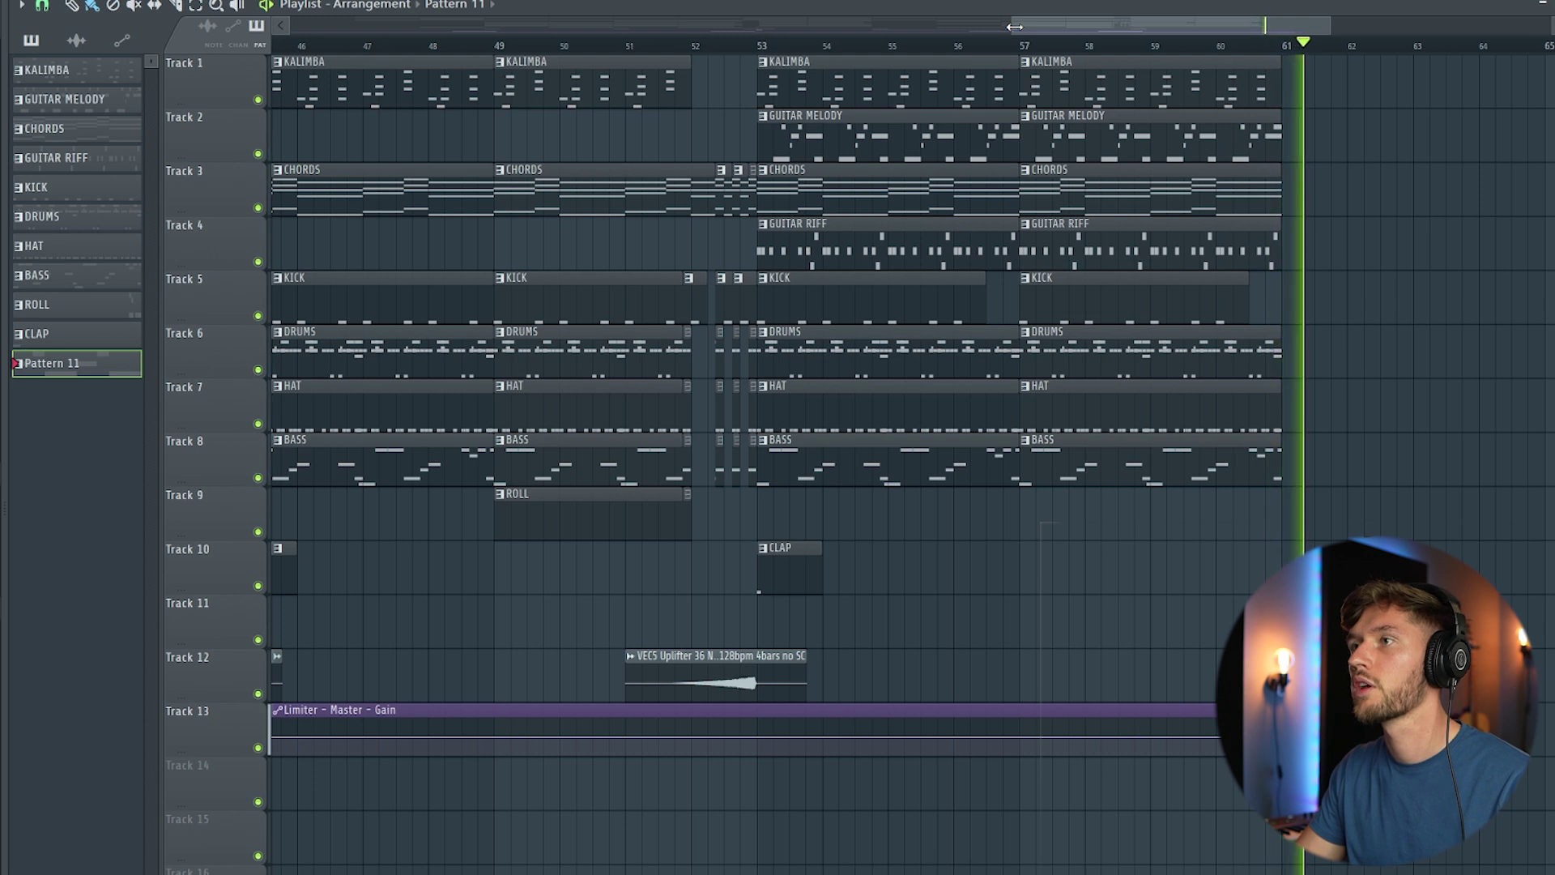
key("space")
left_click_drag(1012, 25, 332, 26)
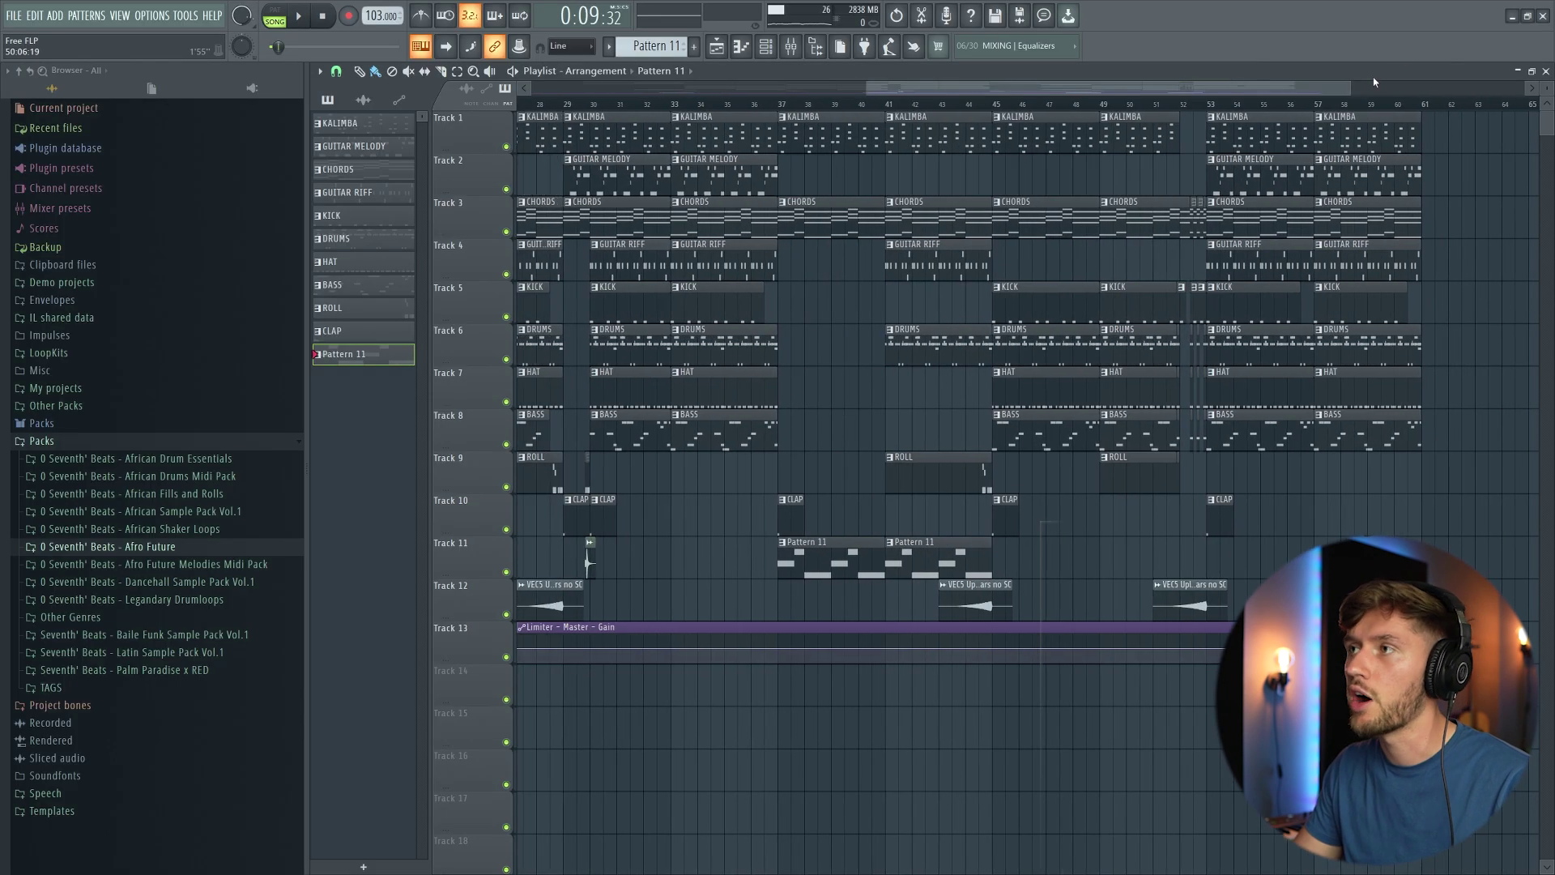
Step: Select bars 29 to 31, check the SB - SNARE ROLL (3) sample settings and play the selected section
left_click_drag(1350, 87, 1242, 108)
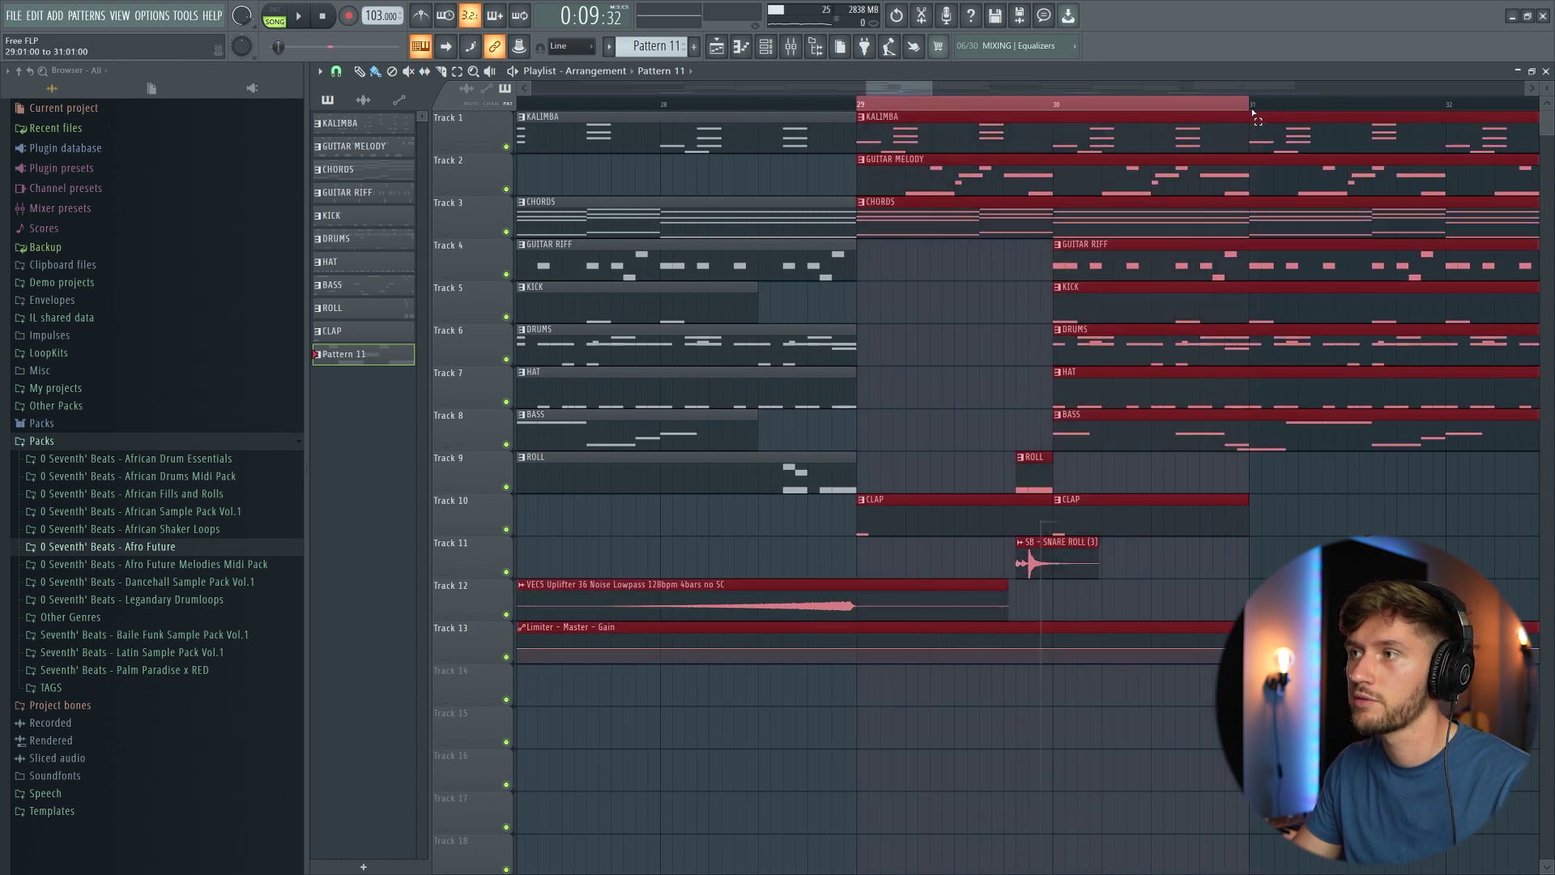
double_click(1046, 566)
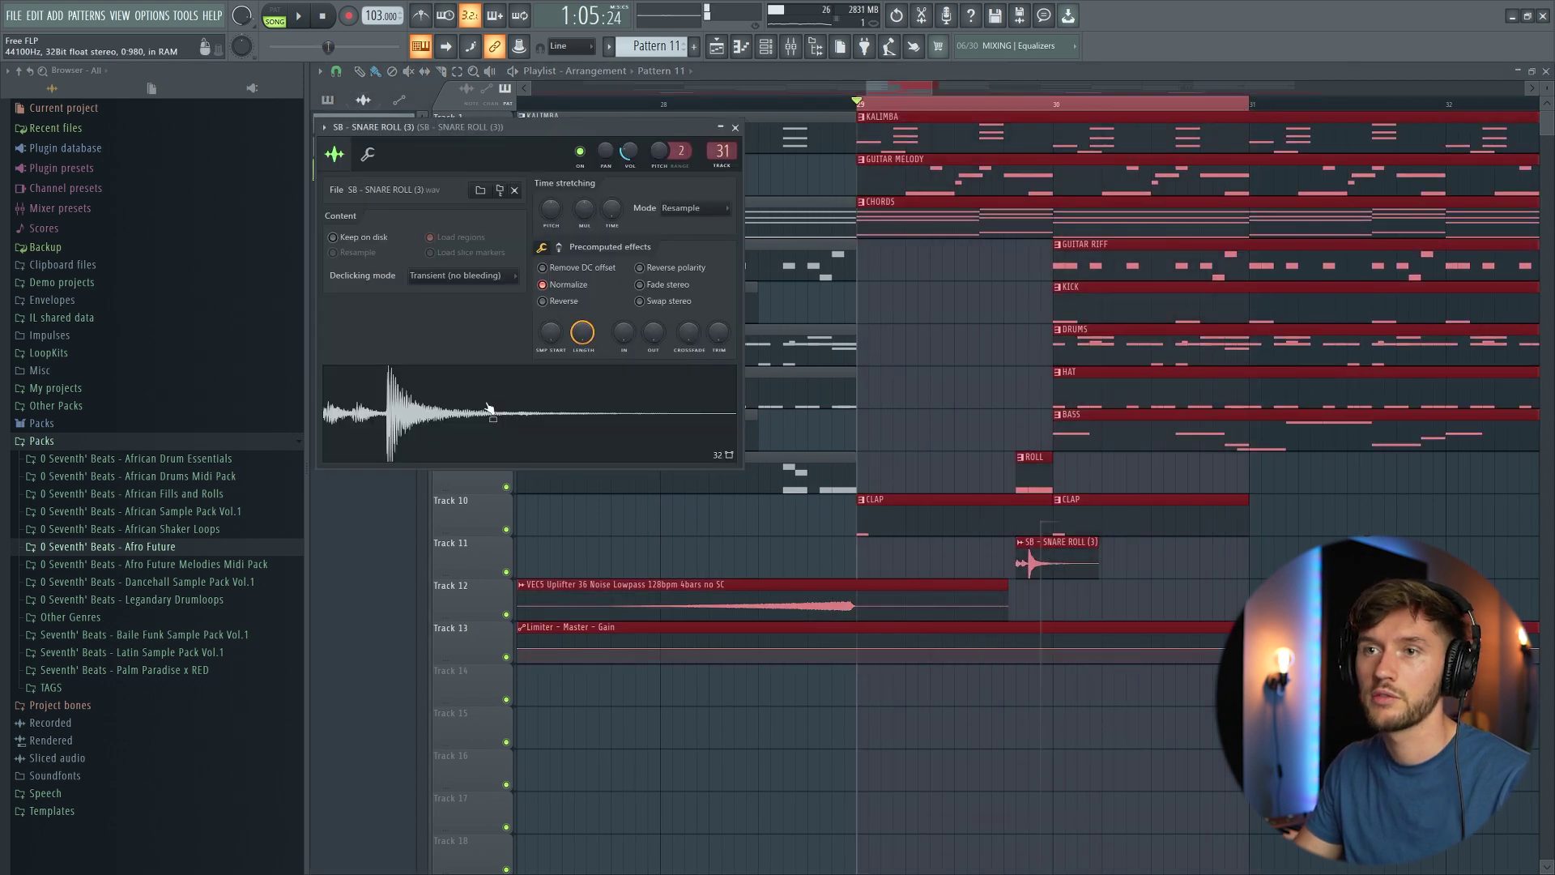
key("Escape")
key("space")
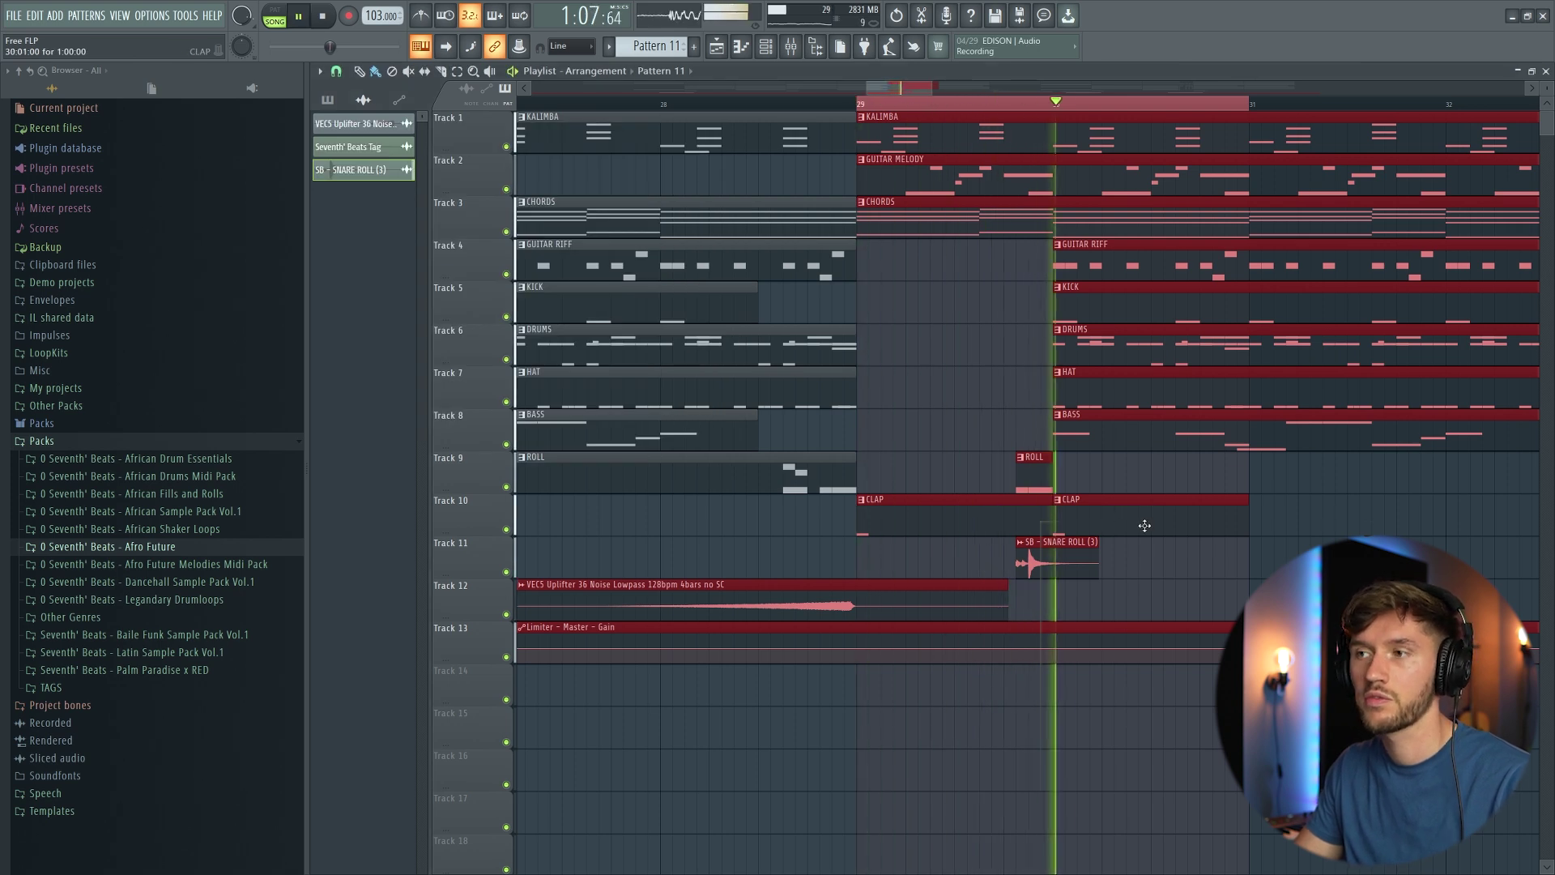
Step: Stop playback, clear the bar selection and check the sample settings of the VEC5 Uplifter 36 Noise clip on Track 12
key("space")
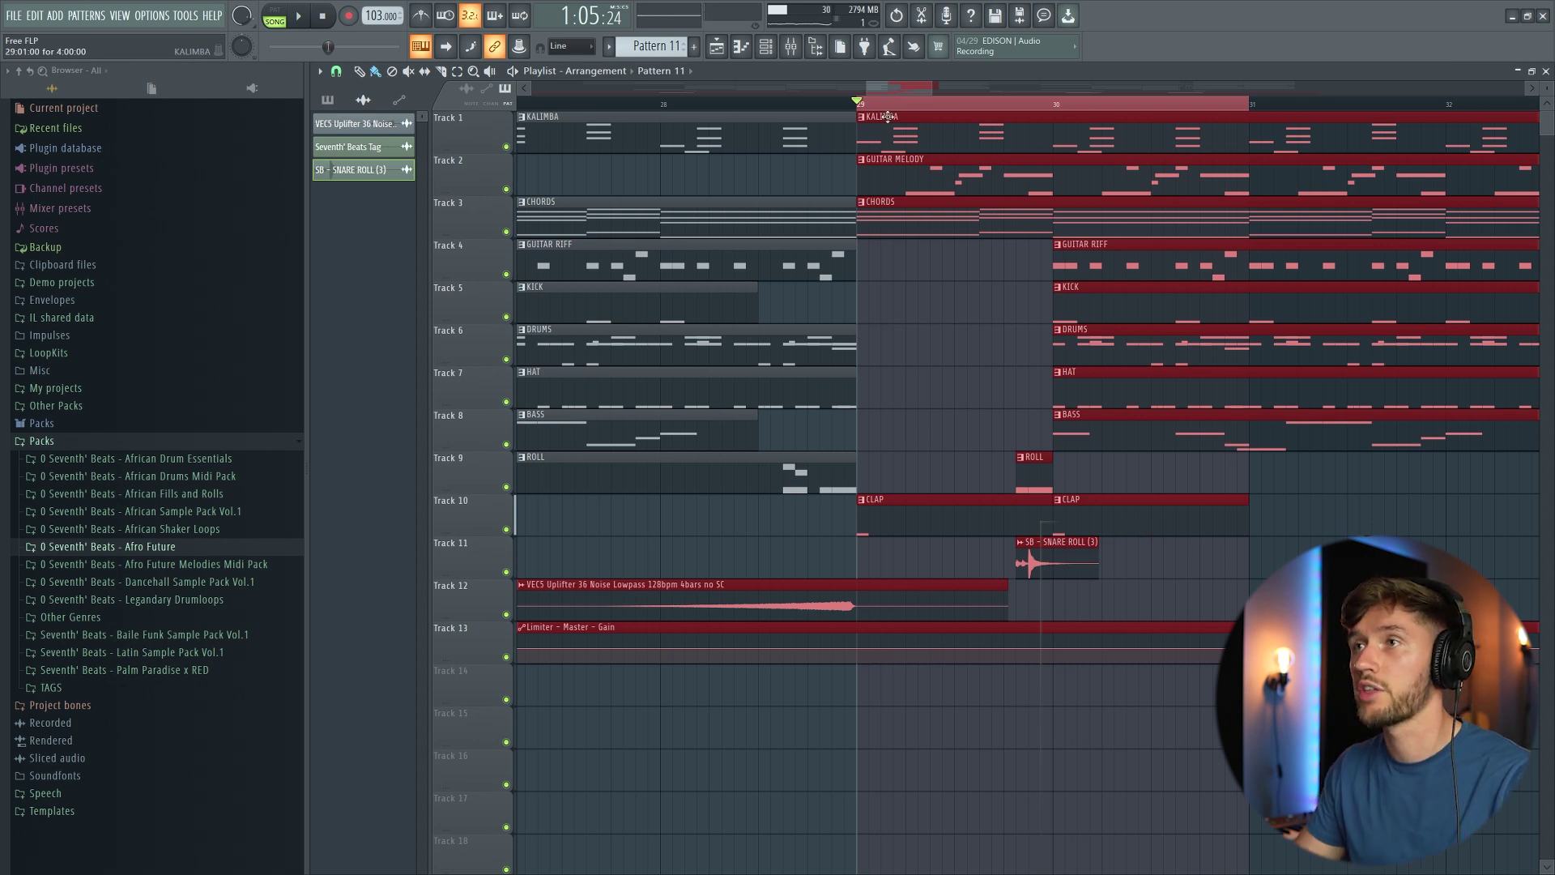
left_click_drag(885, 101, 1072, 98)
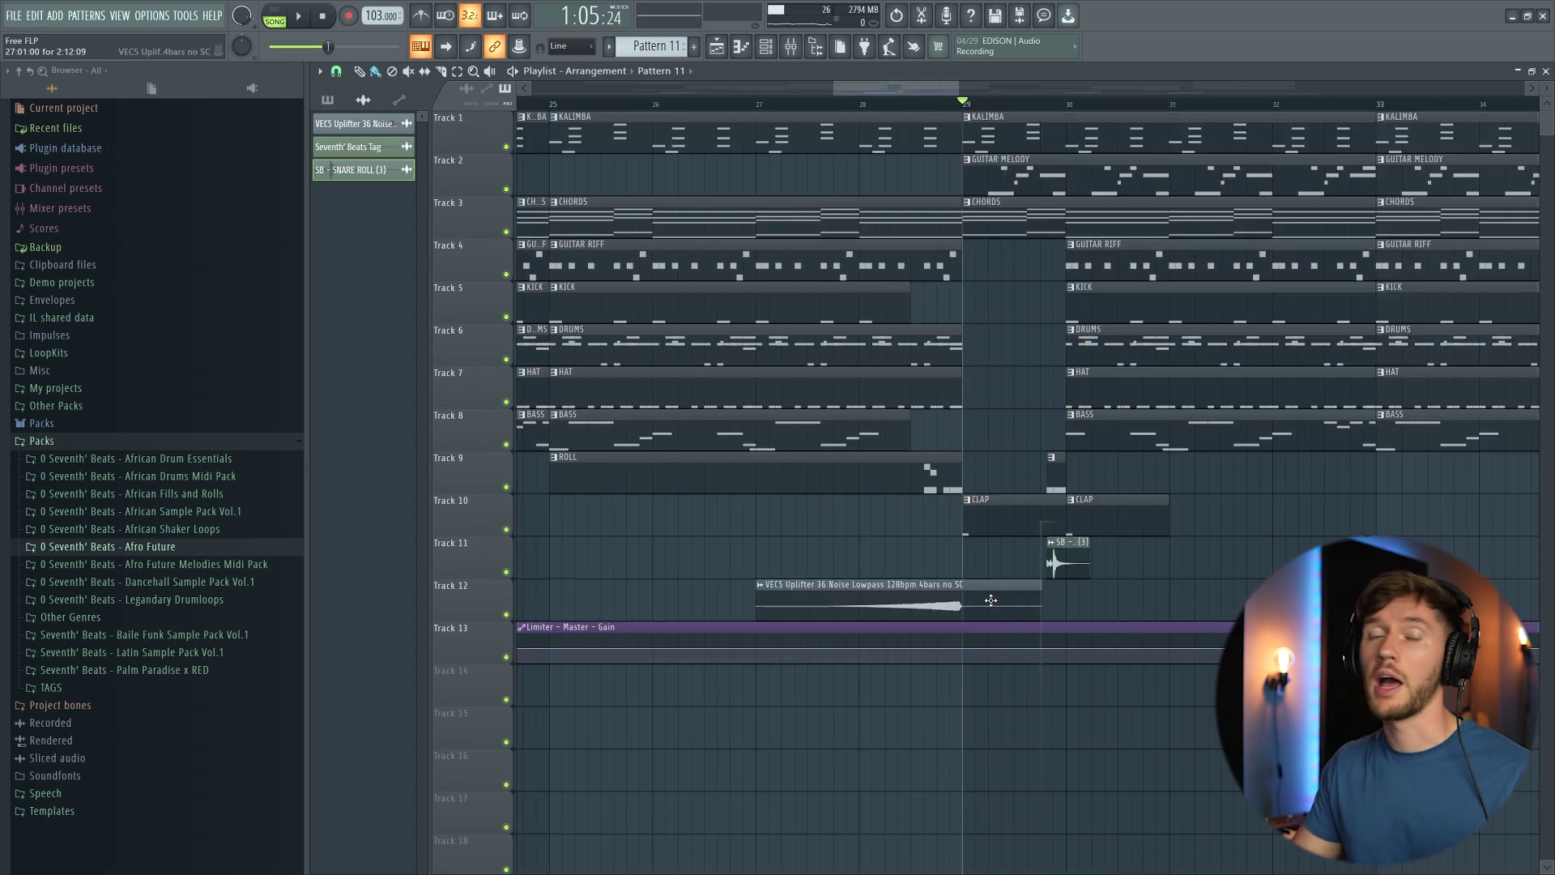
double_click(901, 594)
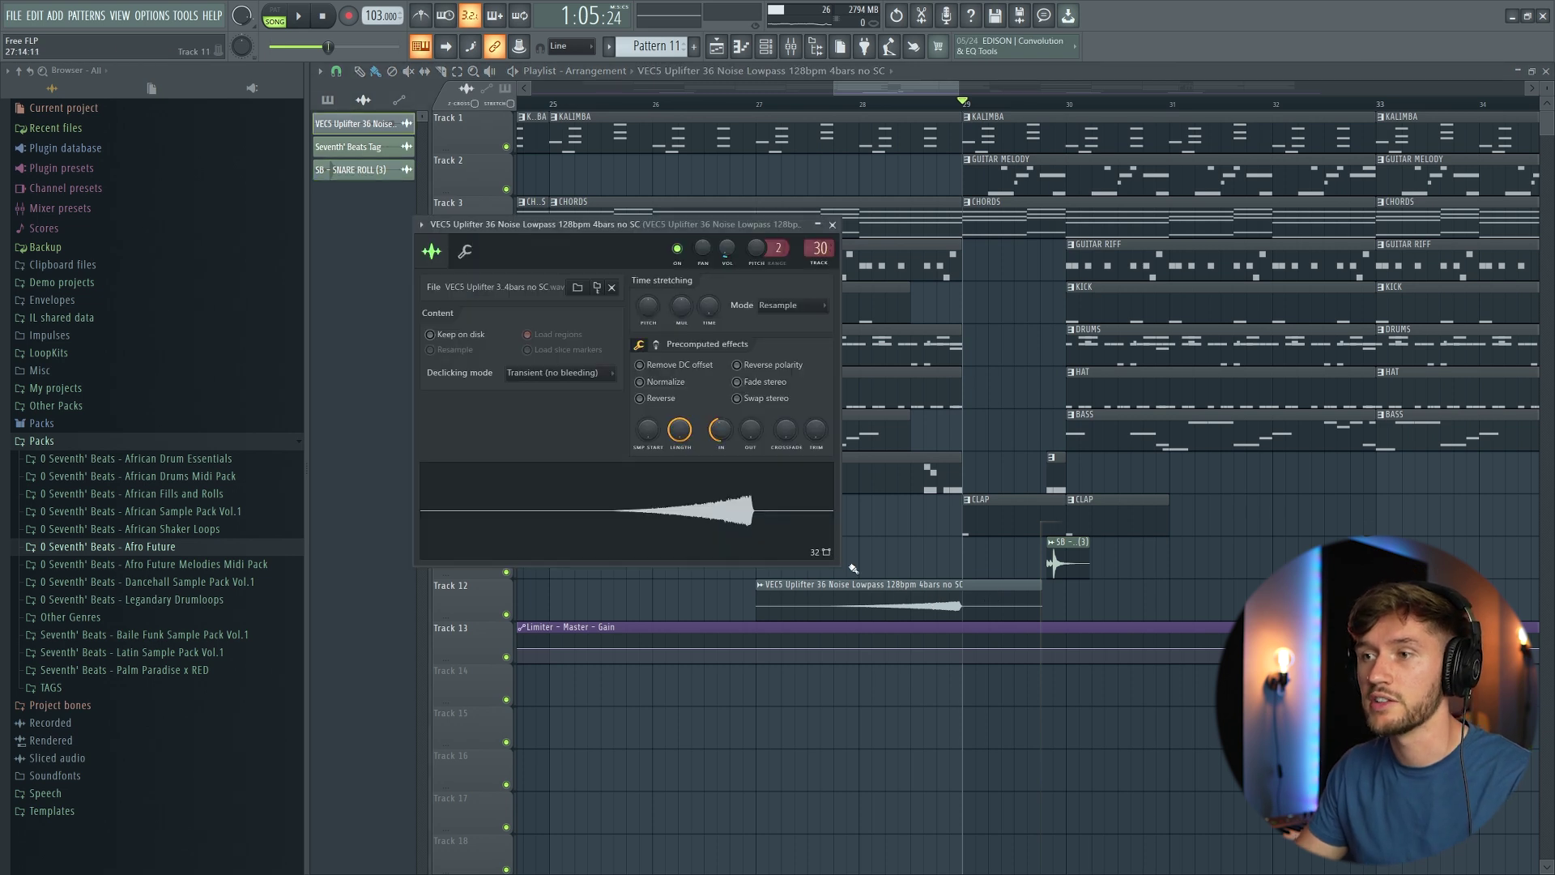
Step: Solo Track 12 and play the uplifter clip from bar 27, stopping once it has been heard
left_click(761, 105)
right_click(507, 614)
key("space")
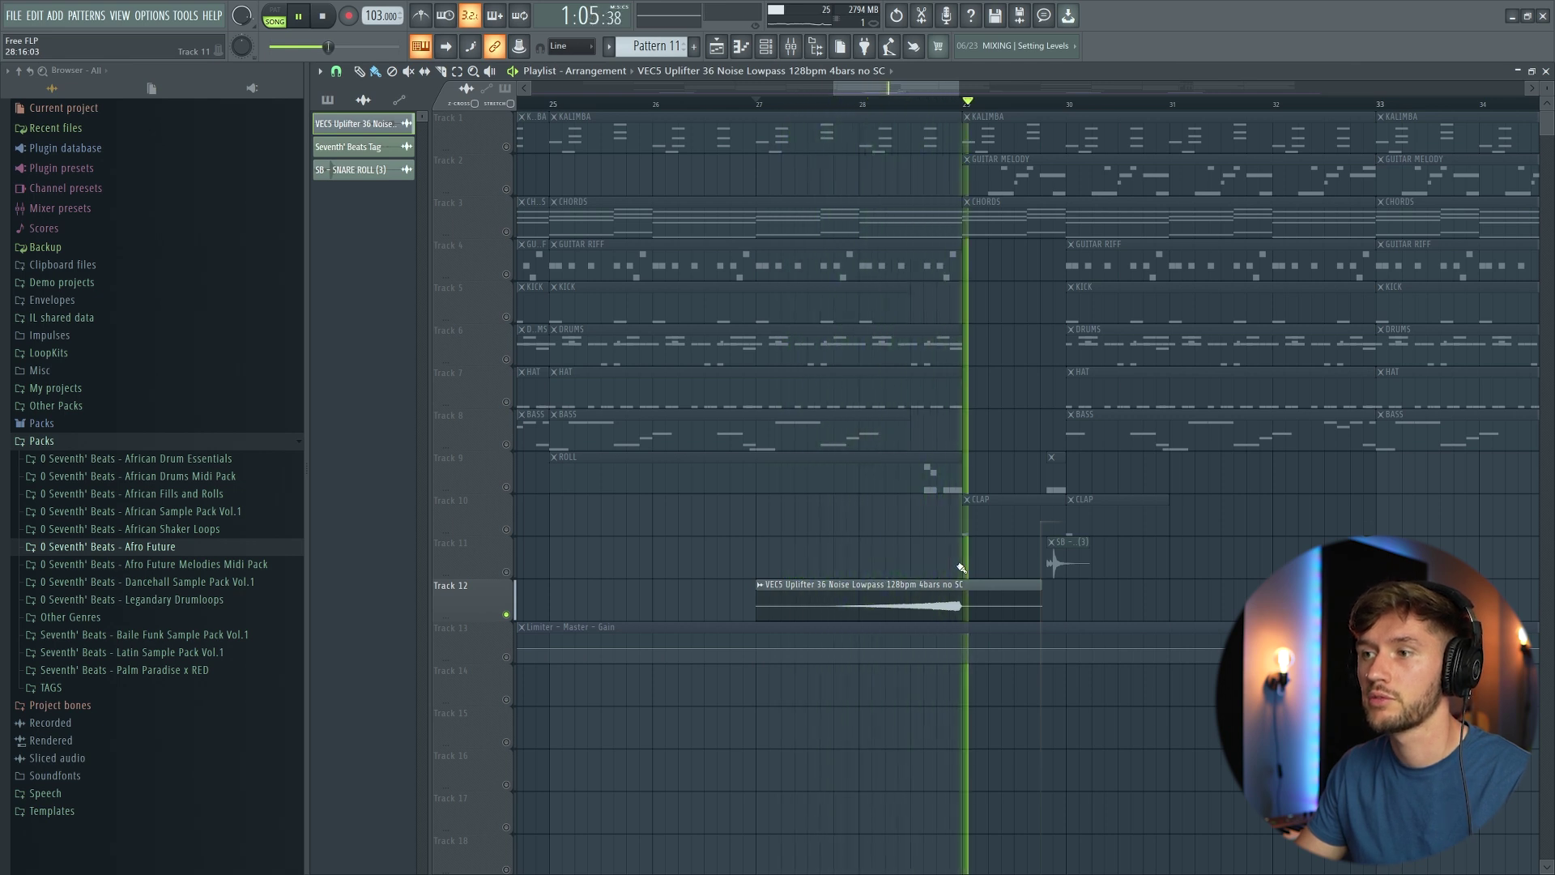
key("space")
Step: Examine the Fruity parametric EQ 2 and Fruity Reeverb 2 effects on the uplifter's mixer track
key("F9")
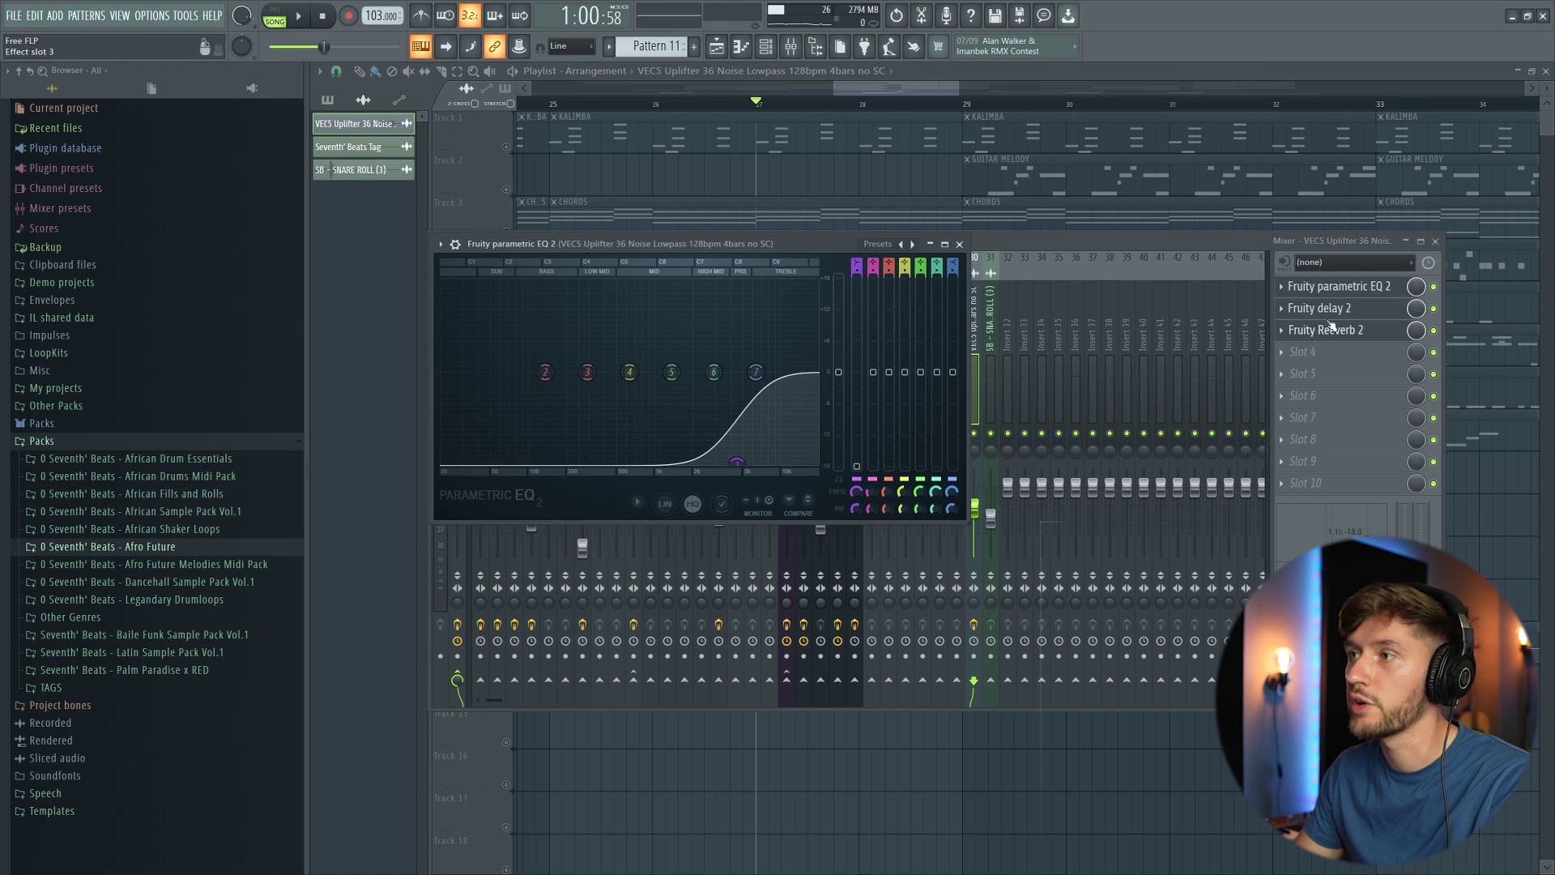
left_click(1329, 328)
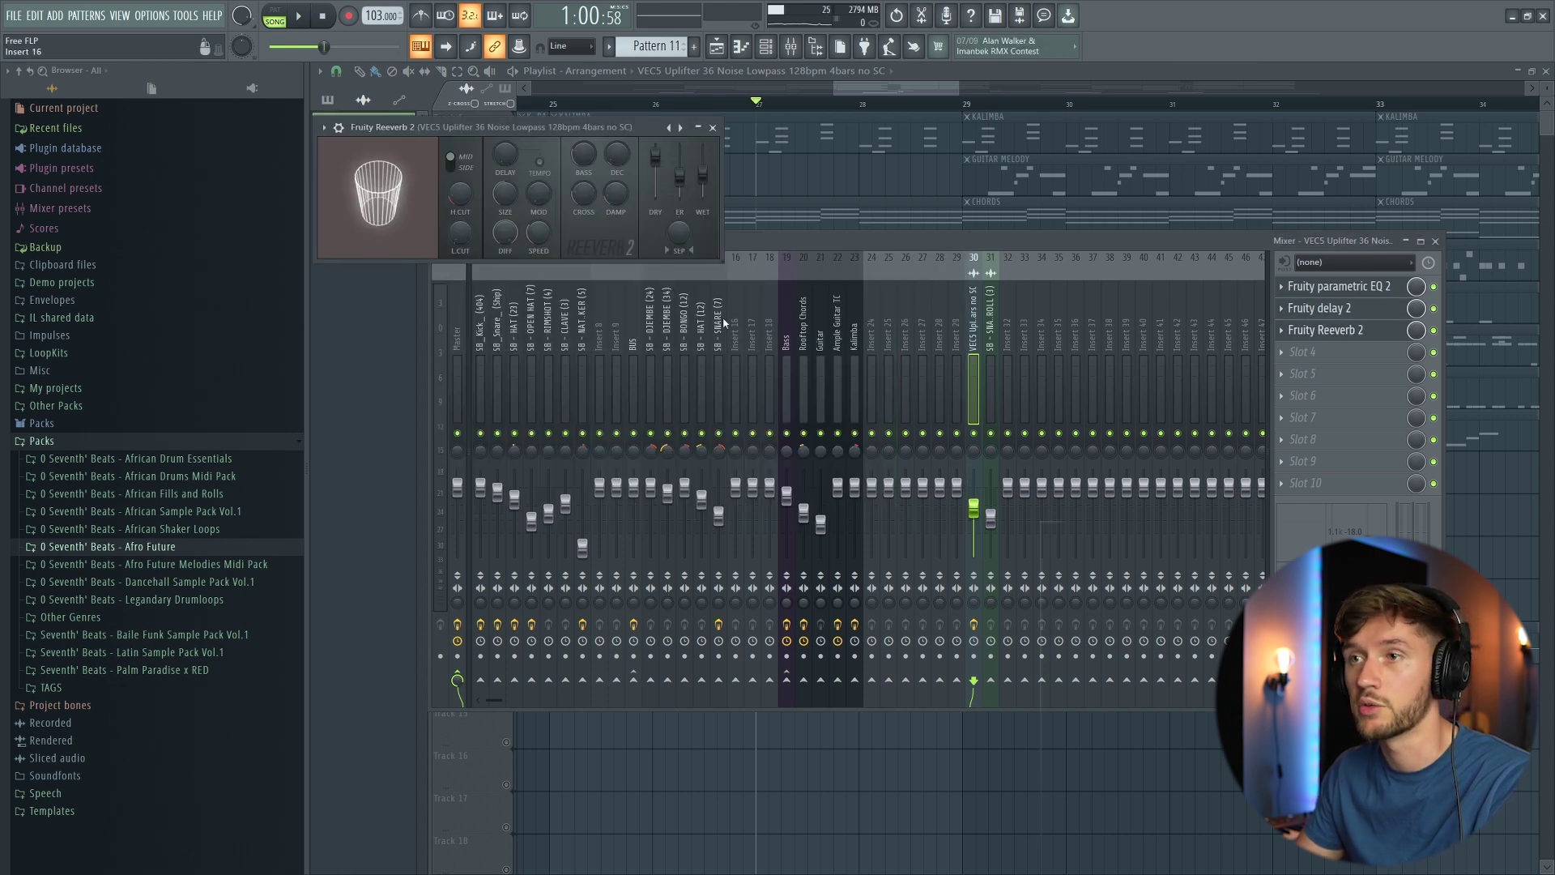